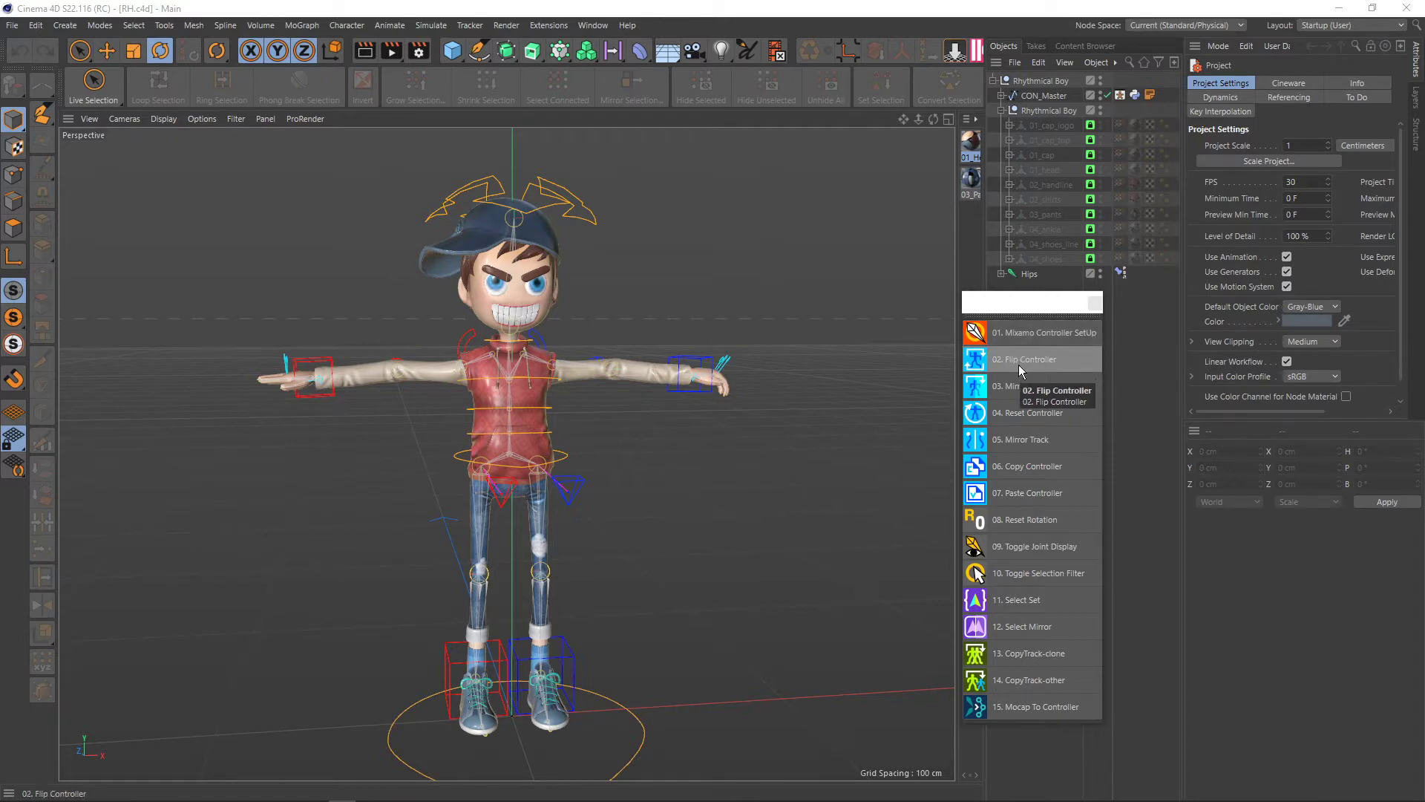
- Add a Character object to the scene beside the Rhythmical Boy rig
{"action": "mouse_move", "coordinate": [862, 433]}
{"action": "left_mouse_down", "text": "alt"}
{"action": "mouse_move", "coordinate": [460, 518]}
{"action": "mouse_move", "coordinate": [569, 515]}
{"action": "mouse_move", "coordinate": [620, 483]}
{"action": "mouse_move", "coordinate": [603, 499]}
{"action": "mouse_move", "coordinate": [481, 501]}
{"action": "left_mouse_up", "text": "alt"}
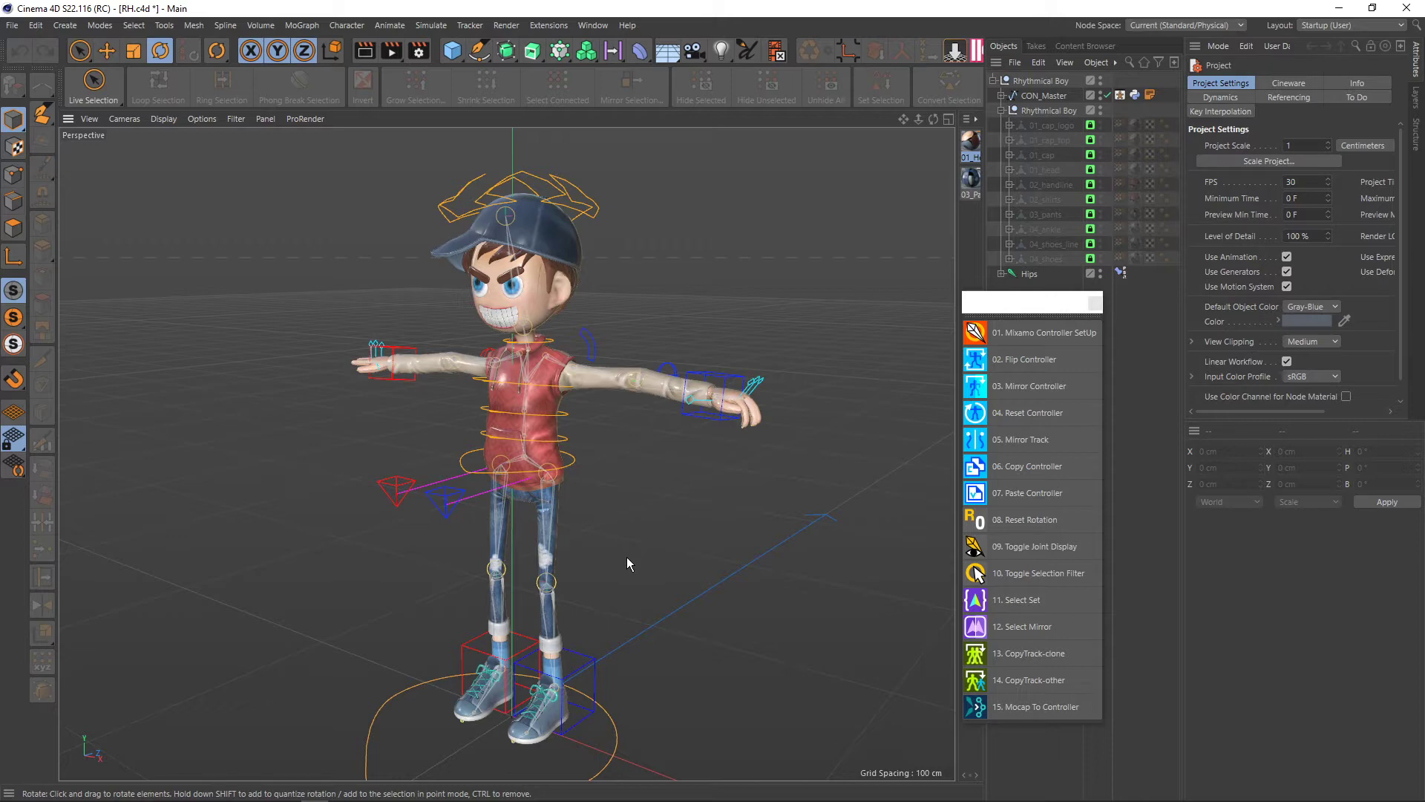
{"action": "left_click_drag", "start_coordinate": [627, 559], "coordinate": [715, 563], "text": "alt"}
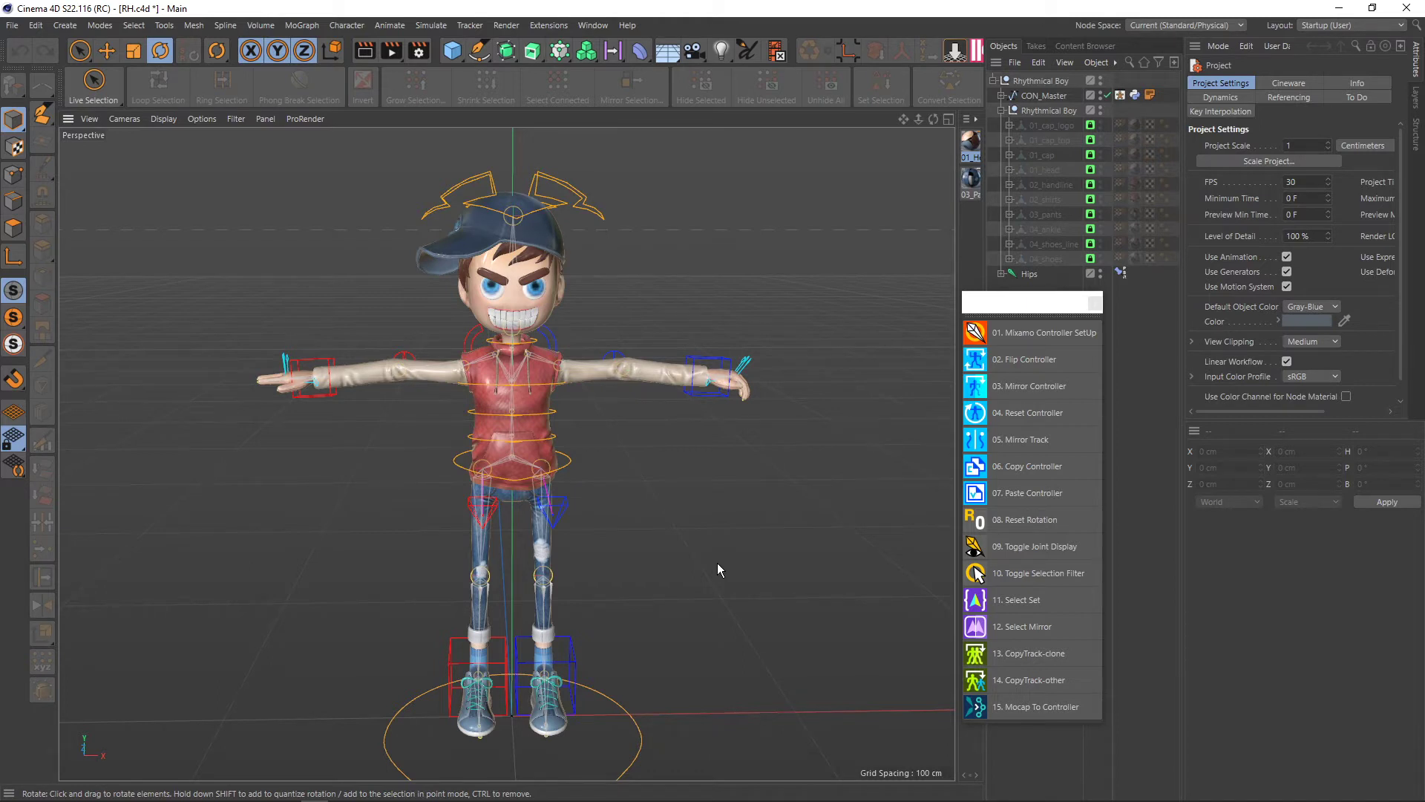
{"action": "left_click", "coordinate": [346, 26]}
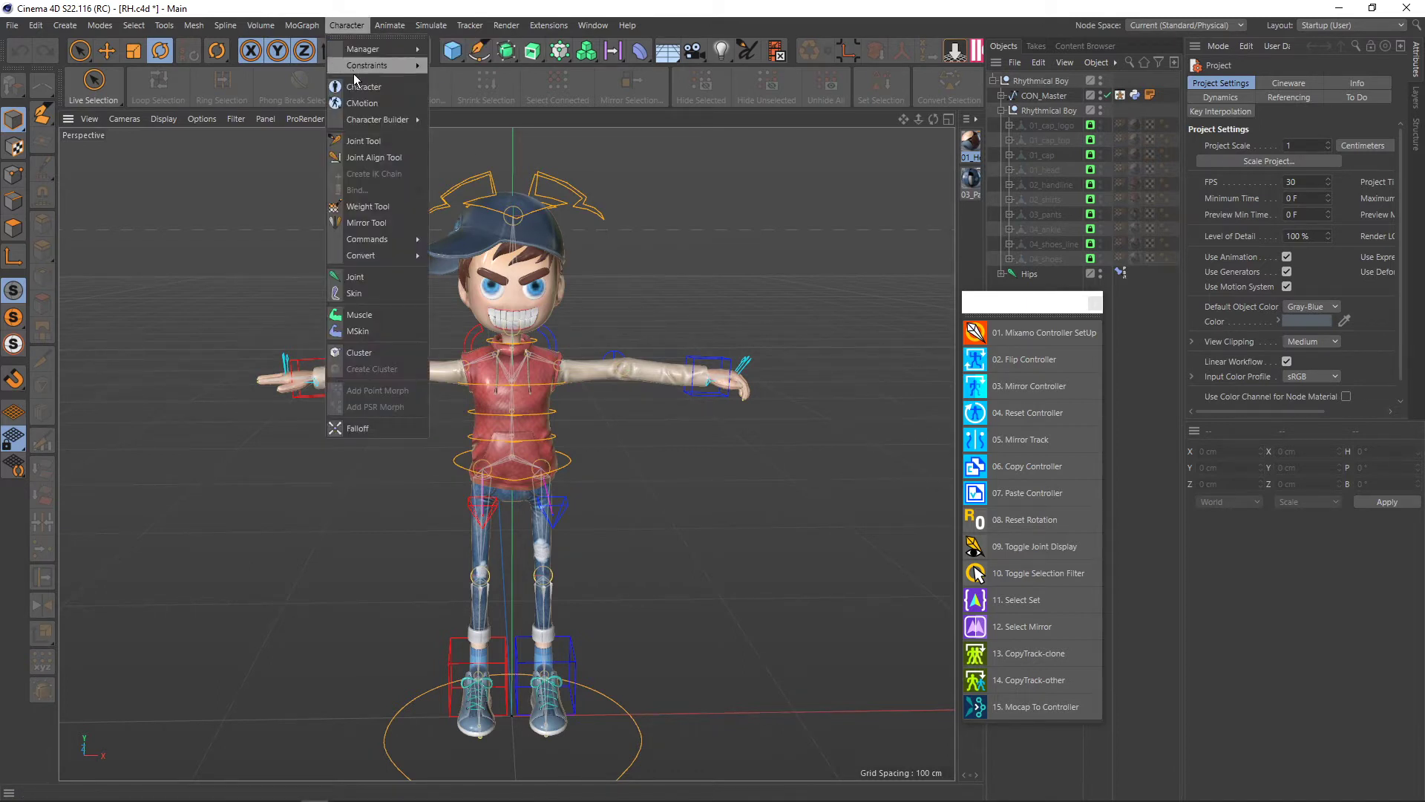
{"action": "left_click", "coordinate": [372, 92]}
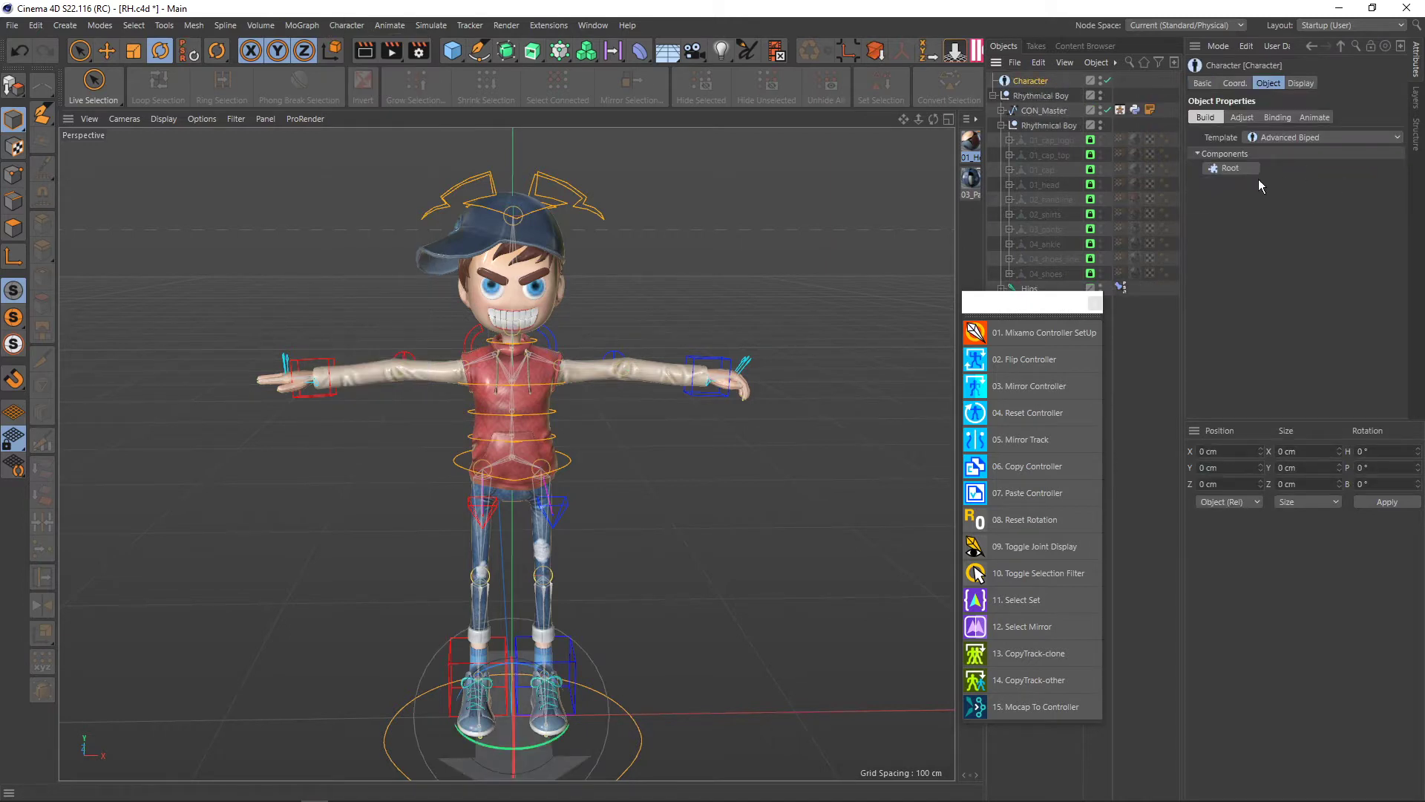
- Browse the rig templates, keep Advanced Biped, and move the controller palette aside
{"action": "left_click", "coordinate": [1278, 140]}
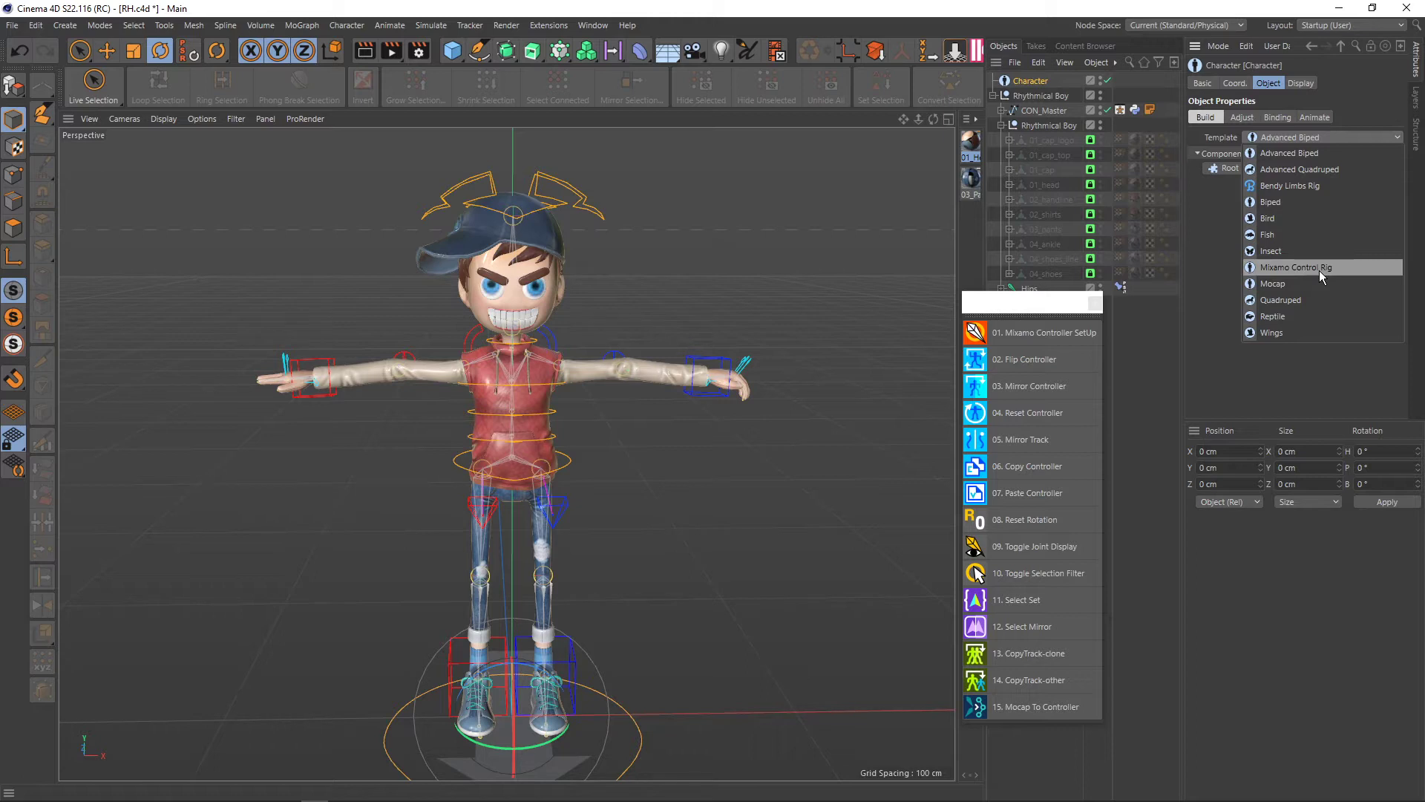
{"action": "left_click", "coordinate": [1211, 361]}
{"action": "left_click", "coordinate": [1281, 135]}
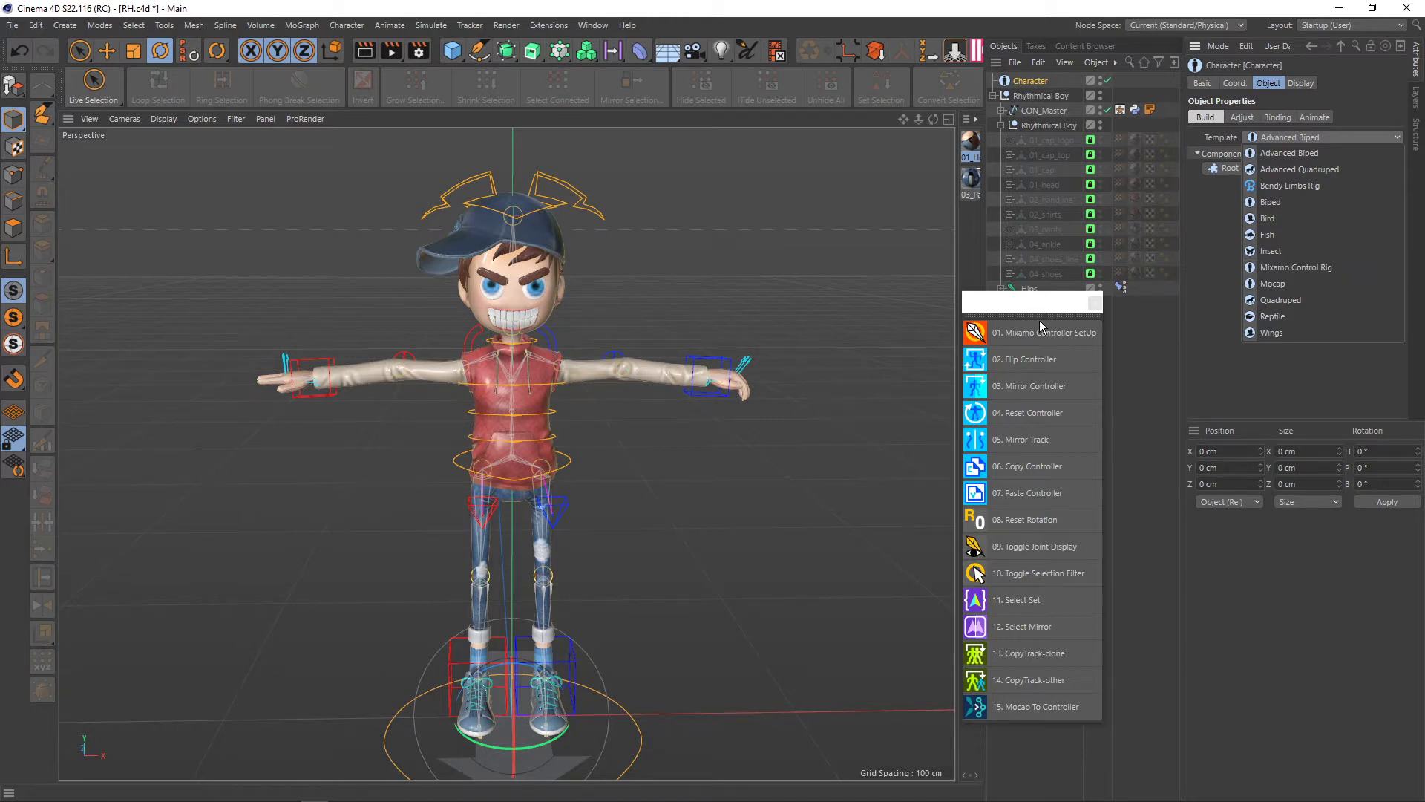
{"action": "left_click", "coordinate": [1020, 297]}
{"action": "left_click_drag", "start_coordinate": [982, 311], "coordinate": [841, 279]}
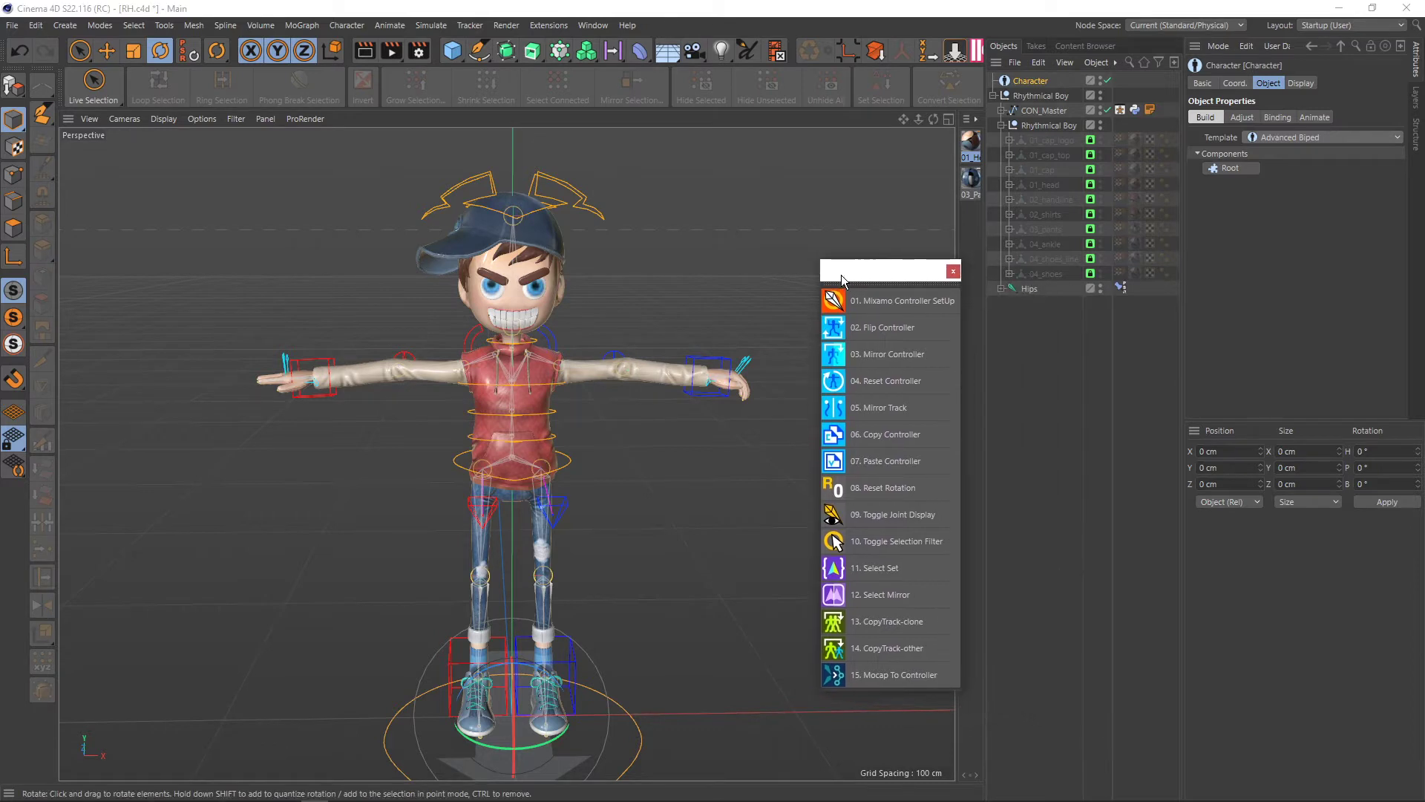
- Delete the Character object, glance at the Mixamo page, and return to Cinema 4D
{"action": "key", "text": "Delete"}
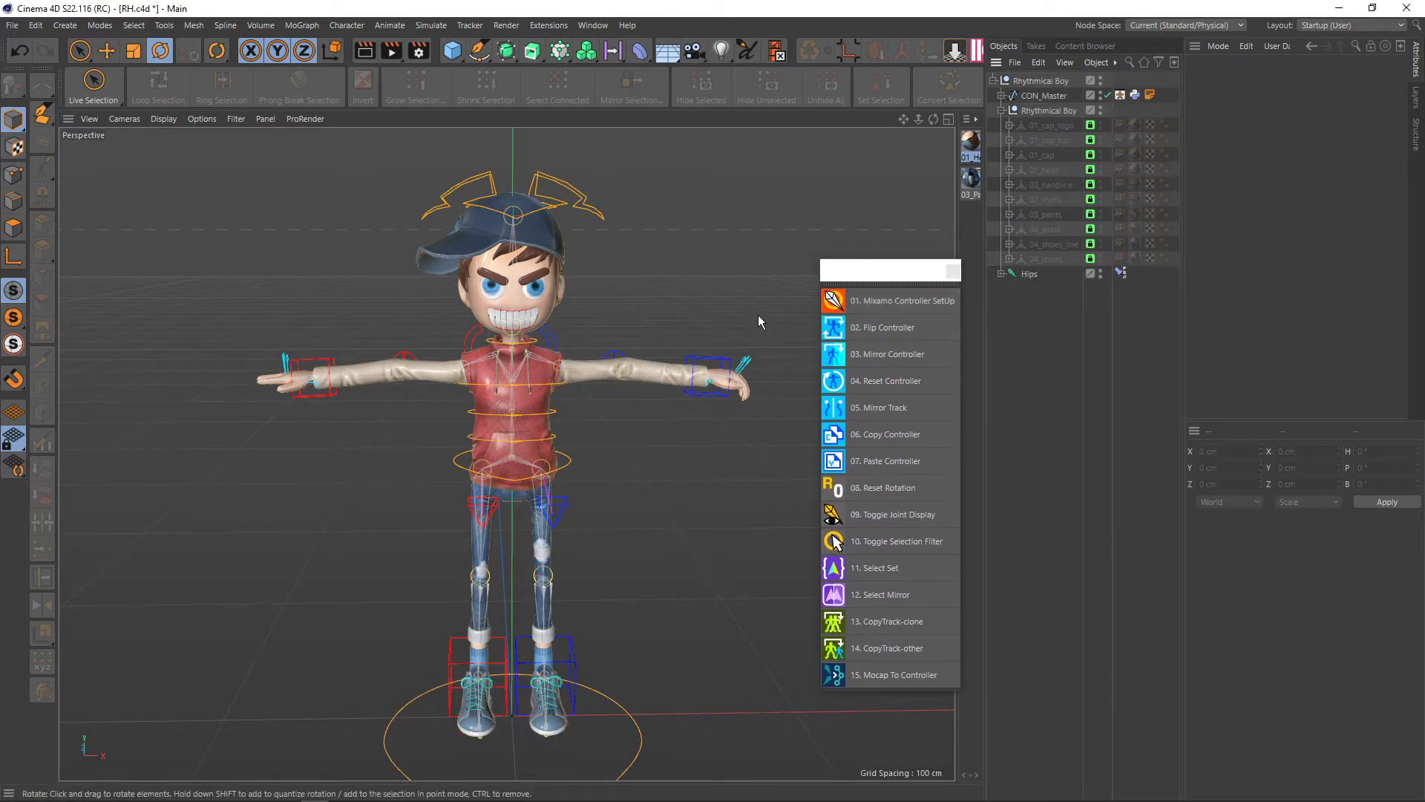
{"action": "left_click_drag", "start_coordinate": [581, 457], "coordinate": [723, 421], "text": "alt"}
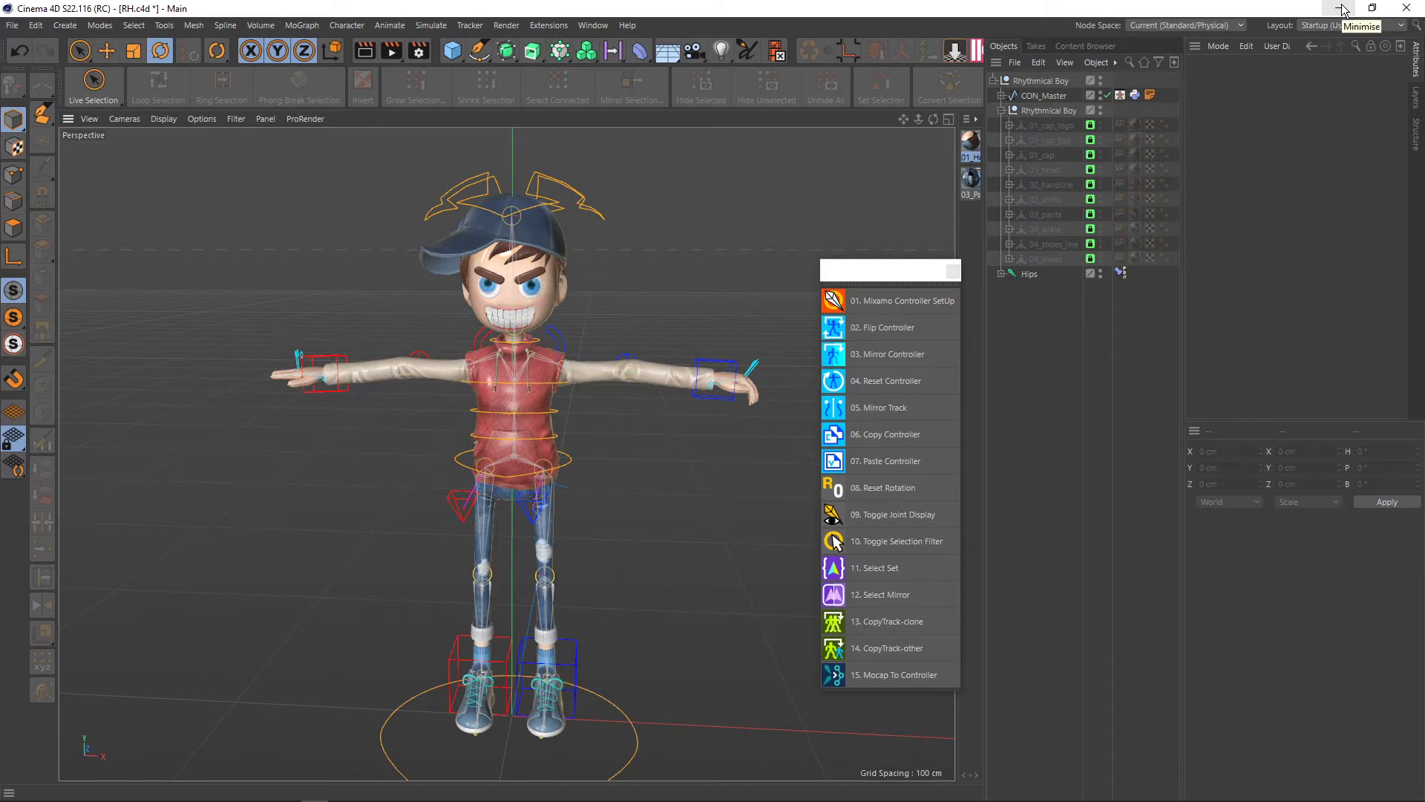
{"action": "key", "text": "alt+Tab"}
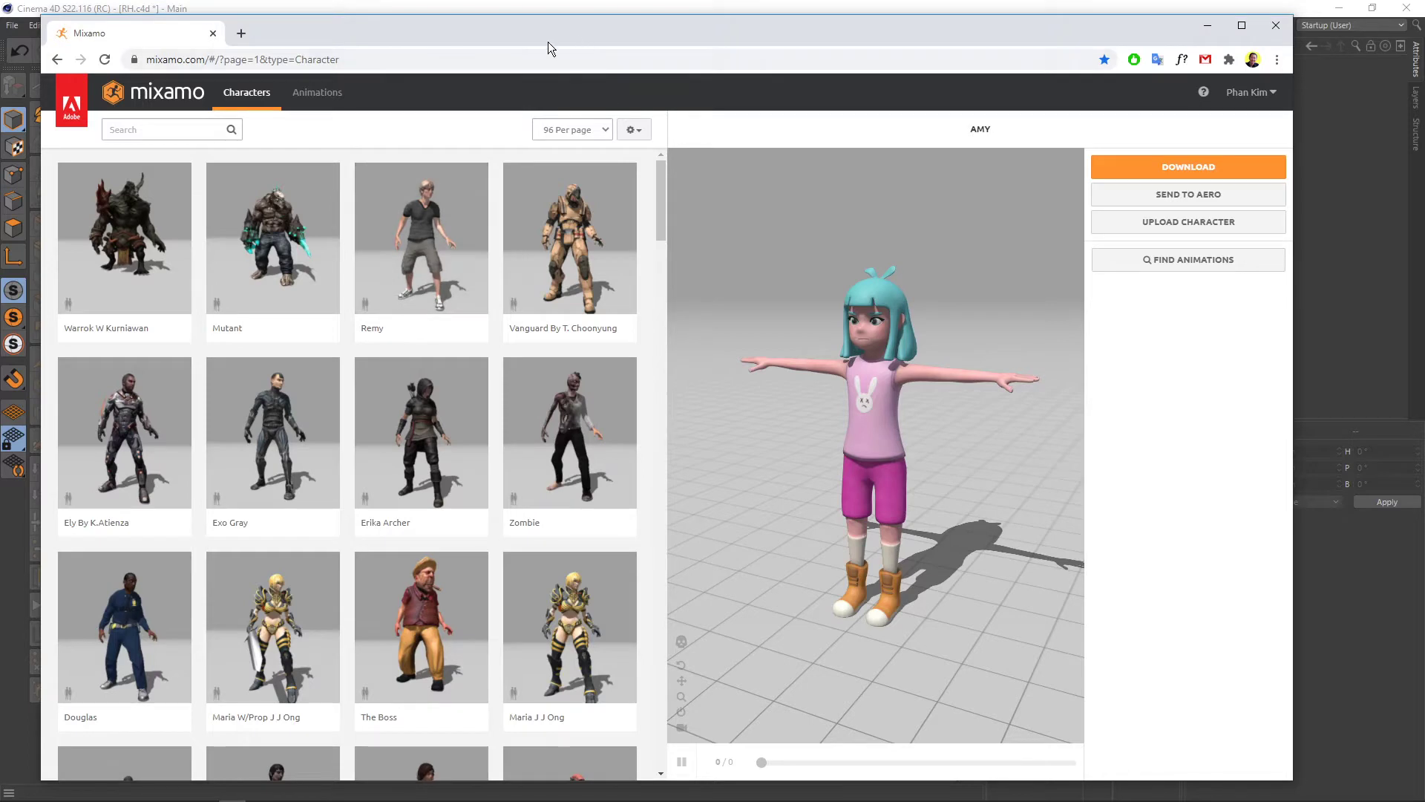
{"action": "left_click", "coordinate": [1326, 247]}
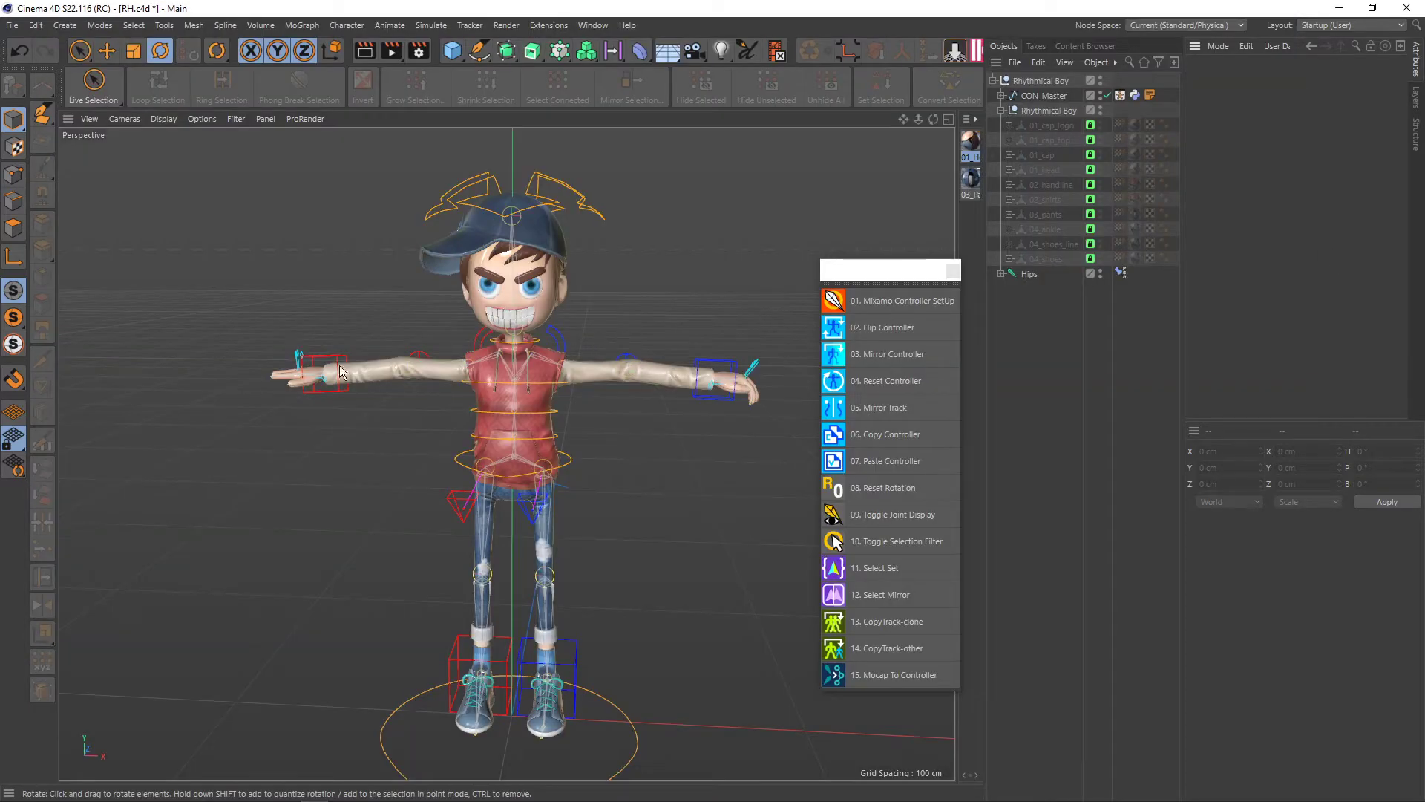
- Review the FBX (*.fbx) export settings and cancel without exporting
{"action": "left_click", "coordinate": [12, 25]}
{"action": "mouse_move", "coordinate": [37, 320]}
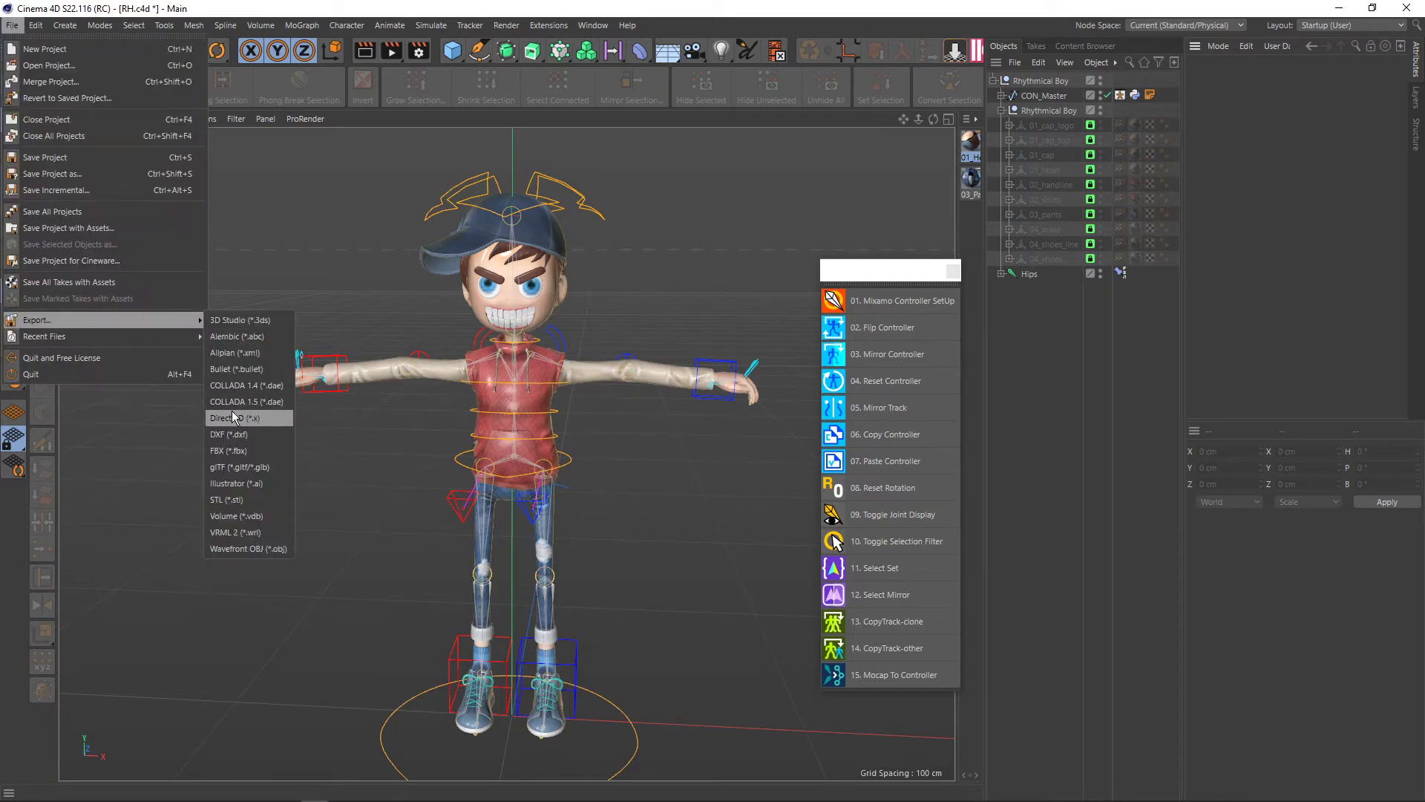
{"action": "left_click", "coordinate": [231, 453]}
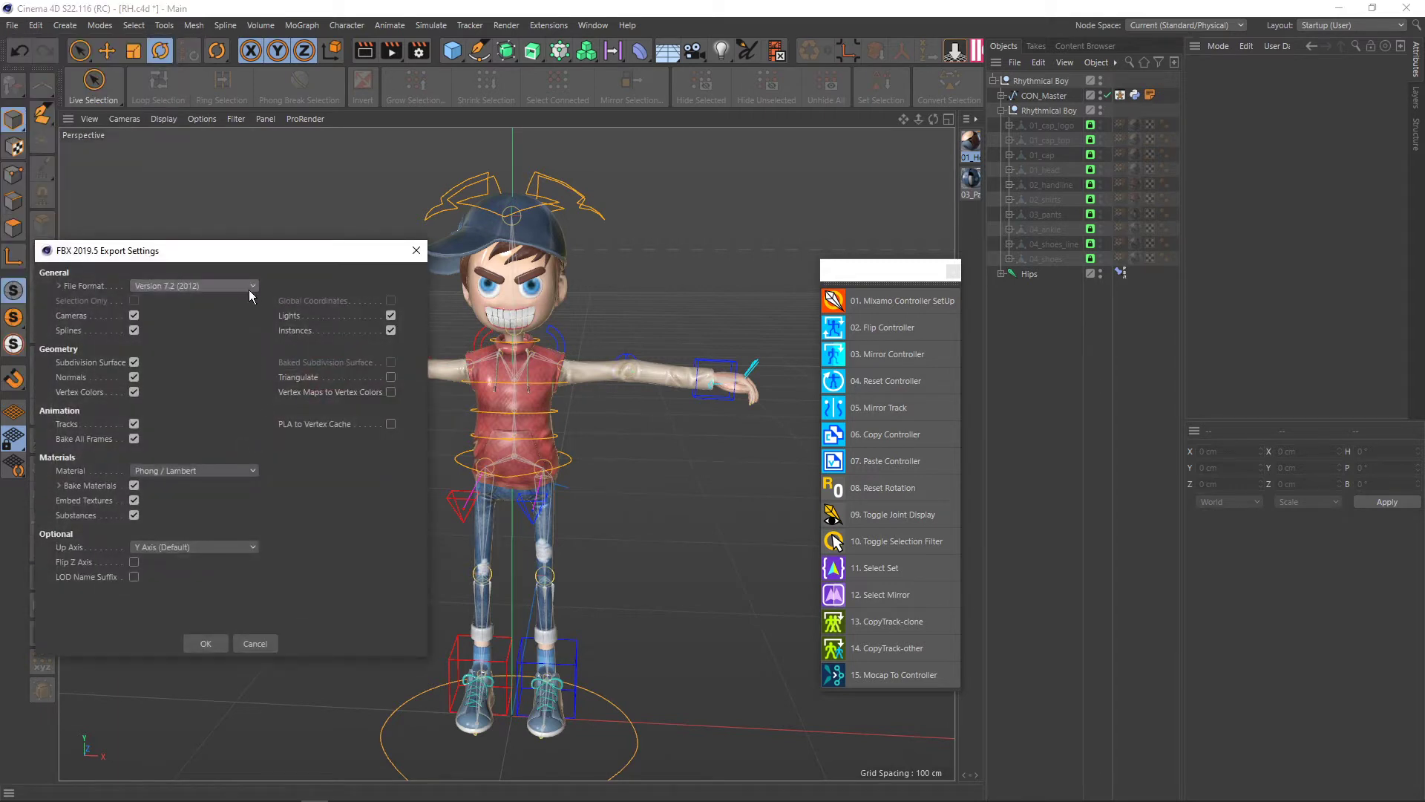
{"action": "left_click_drag", "start_coordinate": [259, 253], "coordinate": [300, 199]}
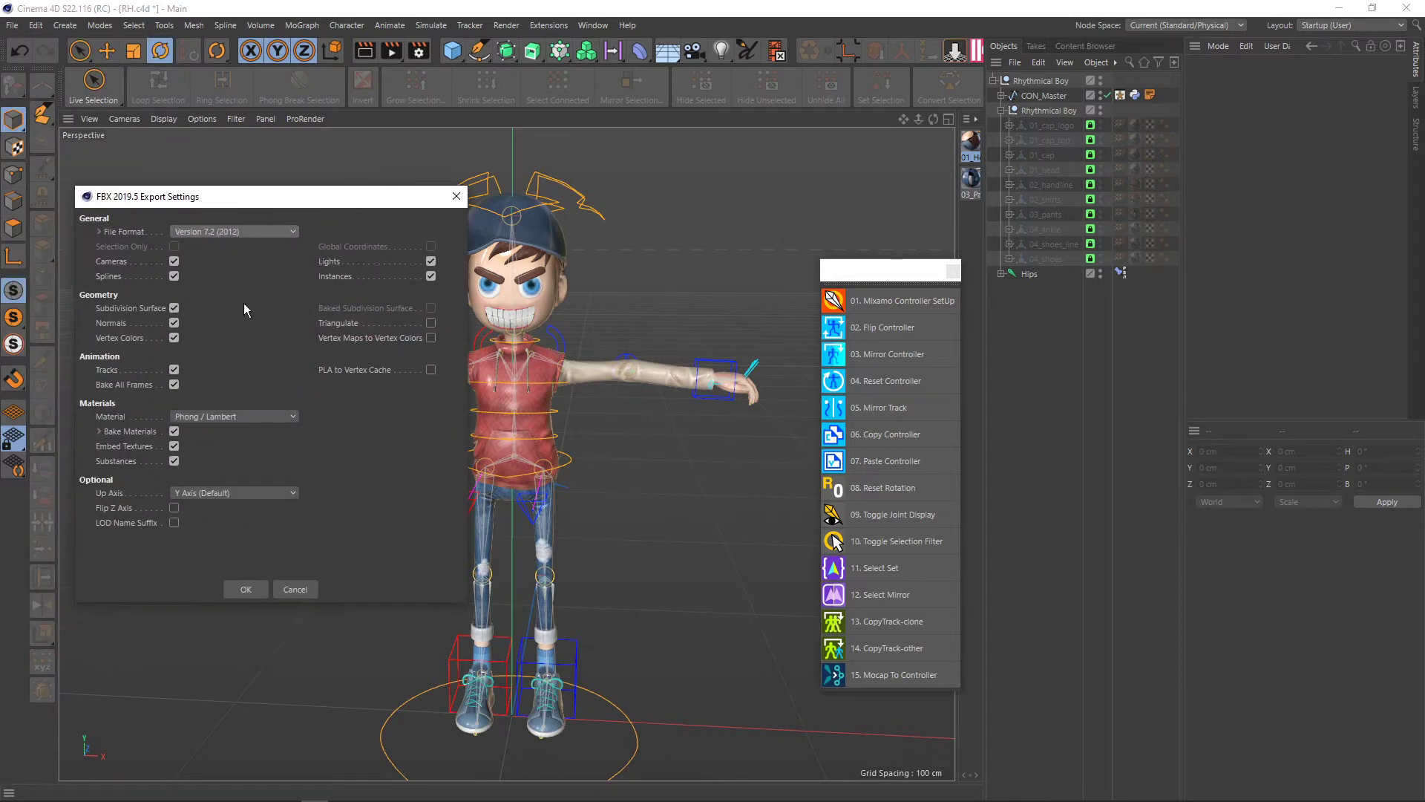
{"action": "left_click", "coordinate": [284, 590]}
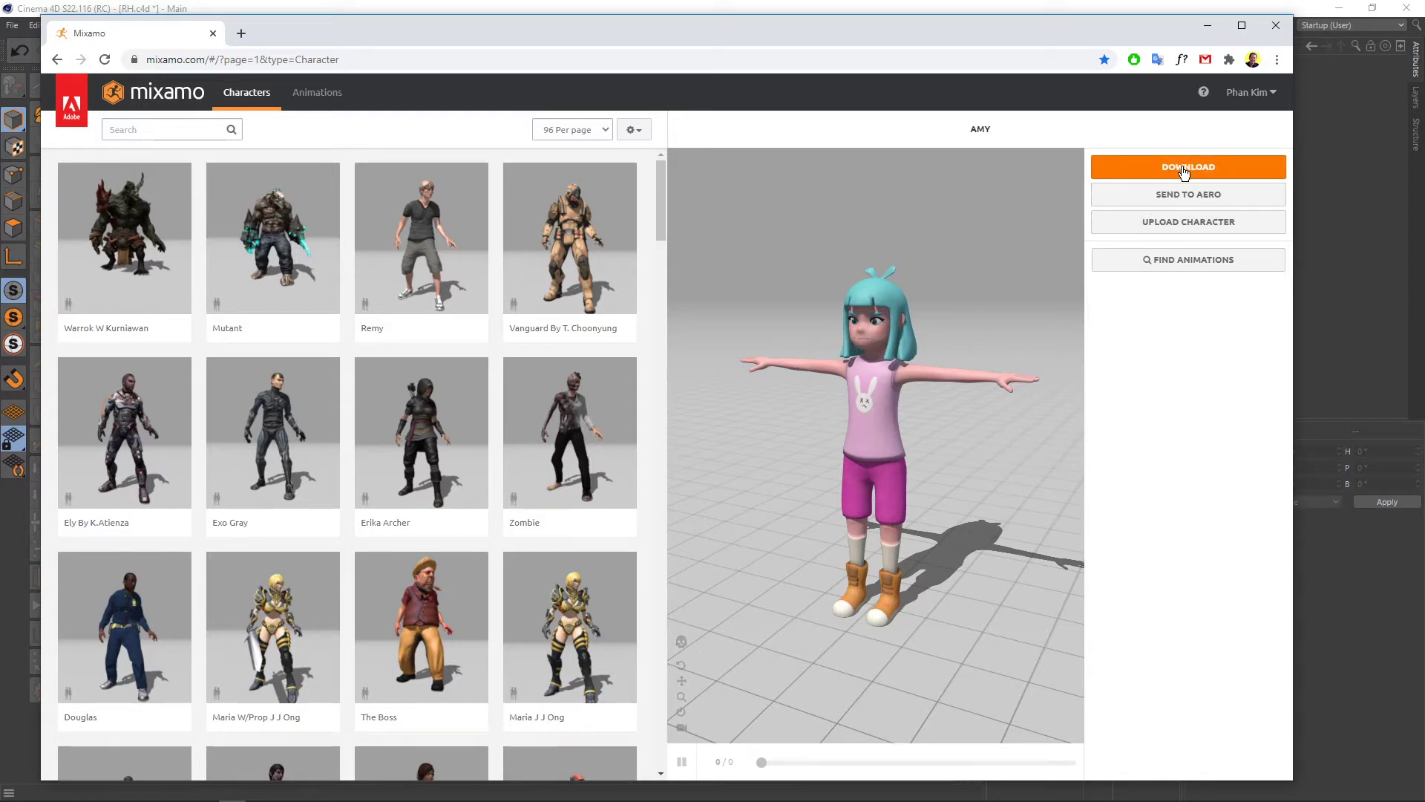
{"action": "mouse_move", "coordinate": [904, 428]}
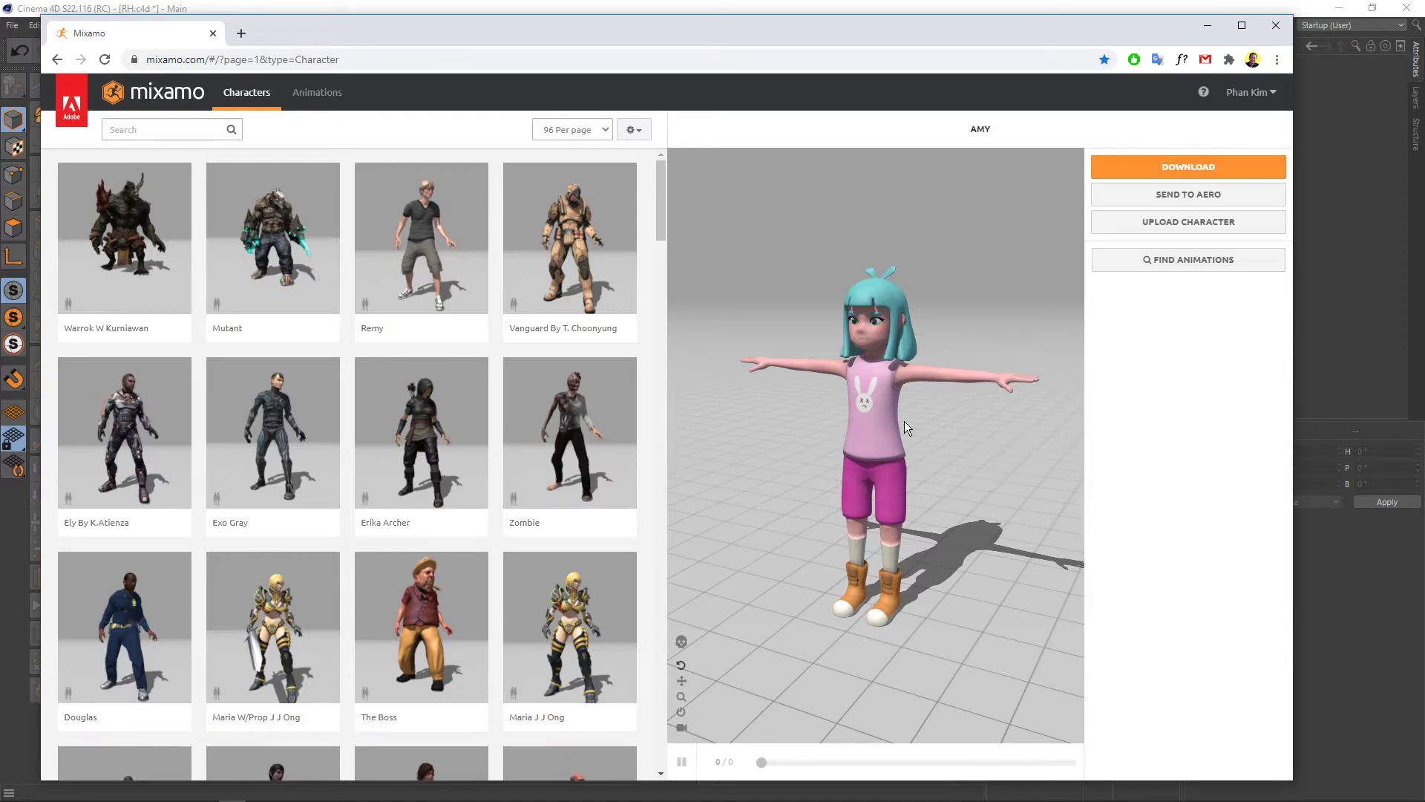
- Download the Amy character from Mixamo as FBX (.fbx) in T-pose
{"action": "mouse_move", "coordinate": [904, 421]}
{"action": "left_mouse_down"}
{"action": "mouse_move", "coordinate": [971, 456]}
{"action": "mouse_move", "coordinate": [893, 457]}
{"action": "mouse_move", "coordinate": [959, 453]}
{"action": "mouse_move", "coordinate": [947, 466]}
{"action": "mouse_move", "coordinate": [923, 372]}
{"action": "left_mouse_up"}
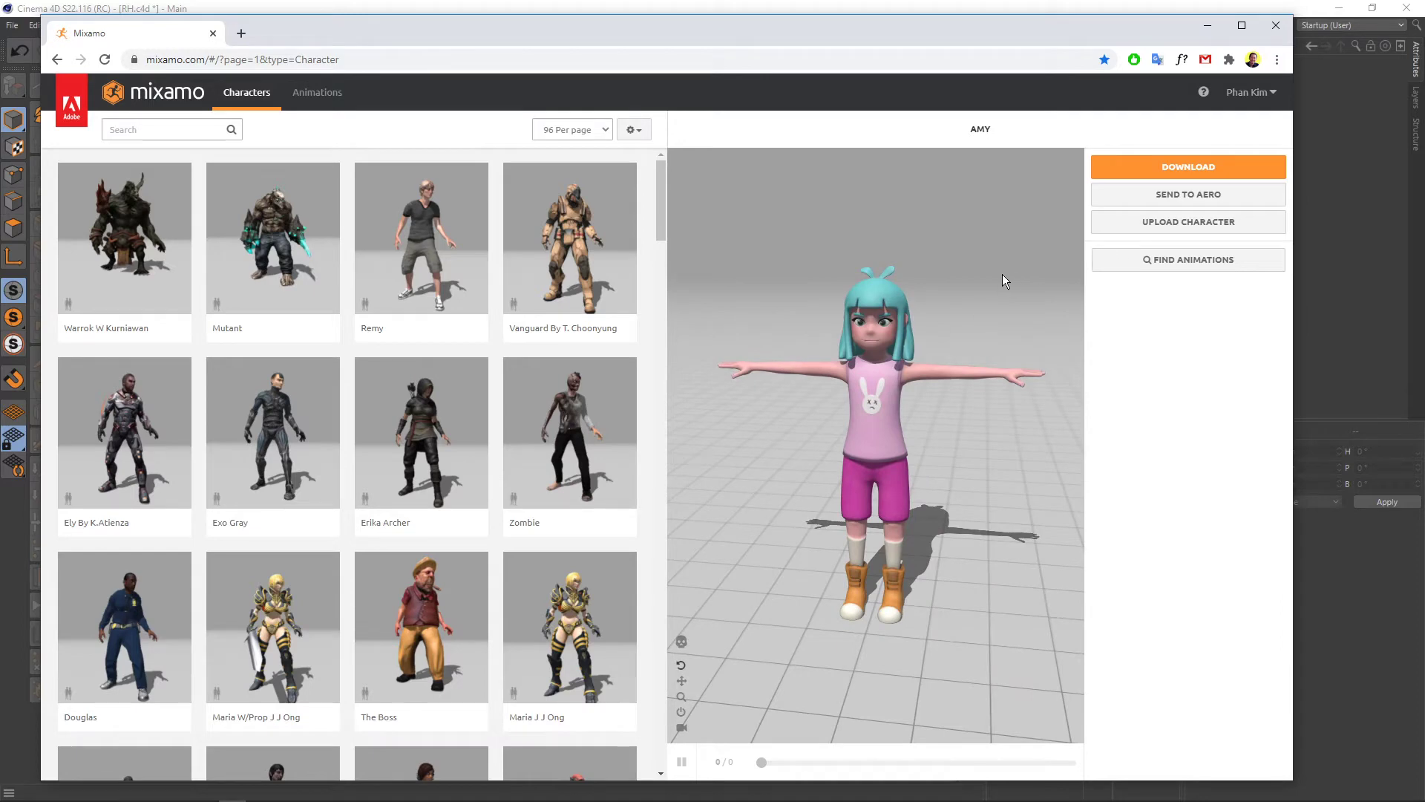
{"action": "left_click", "coordinate": [1138, 171]}
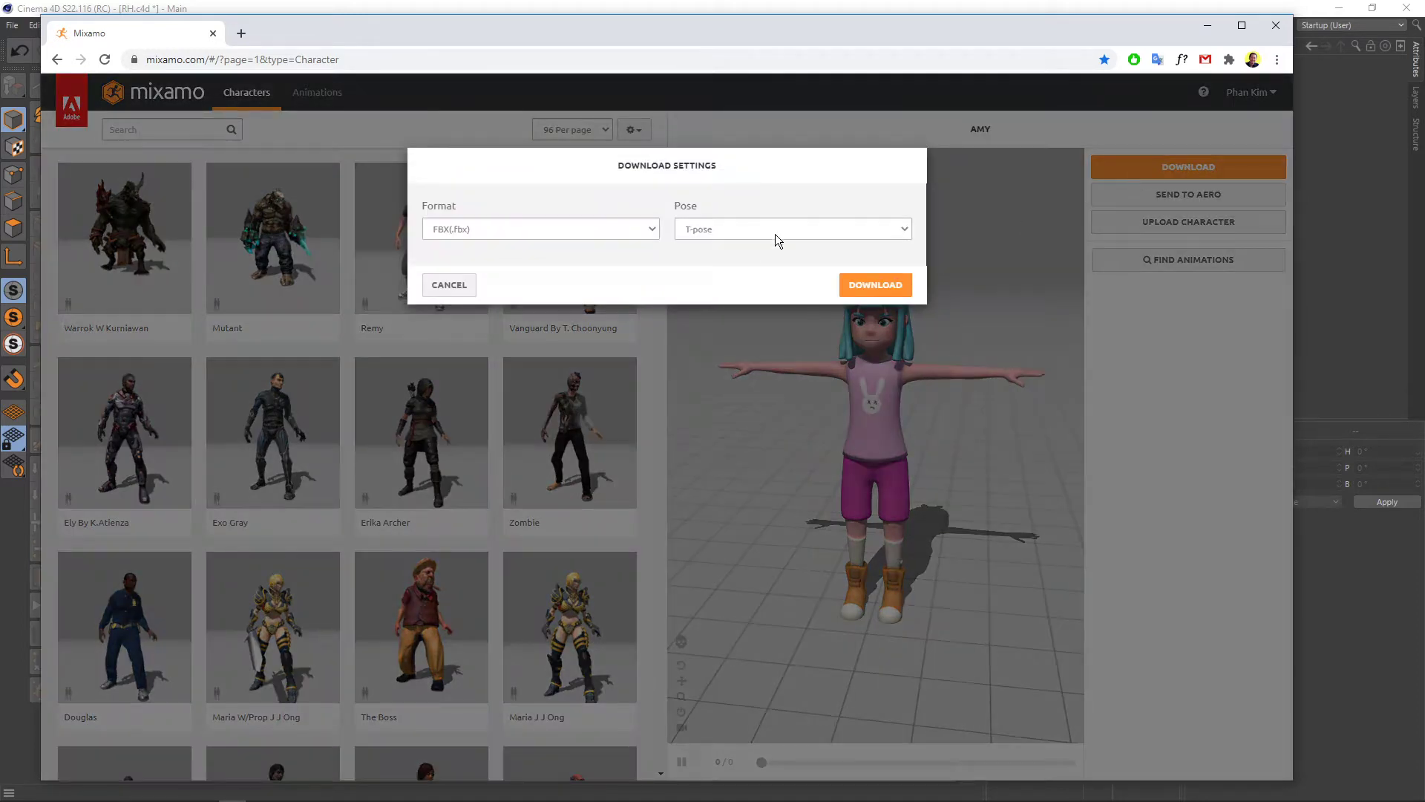
{"action": "left_click", "coordinate": [870, 285]}
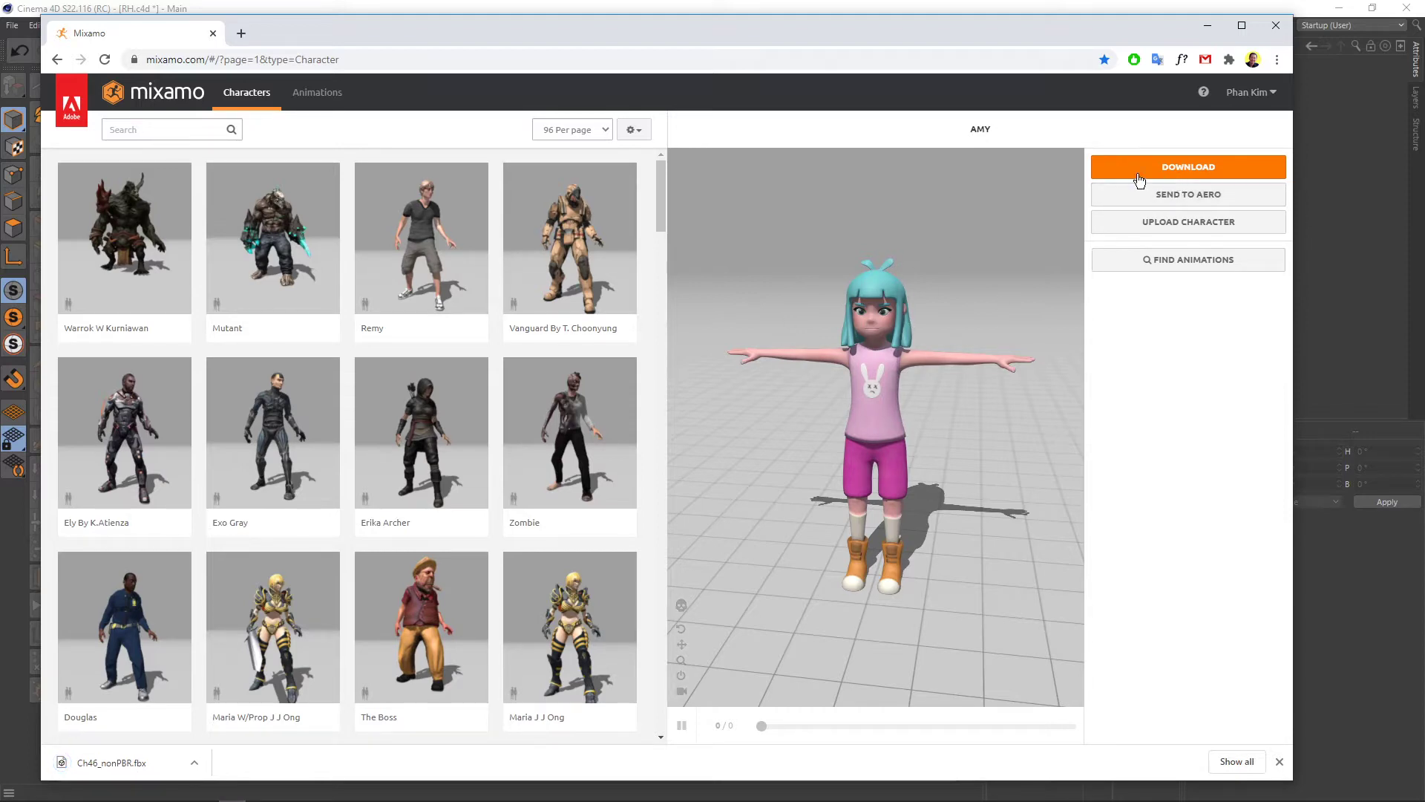
{"action": "left_click", "coordinate": [320, 104]}
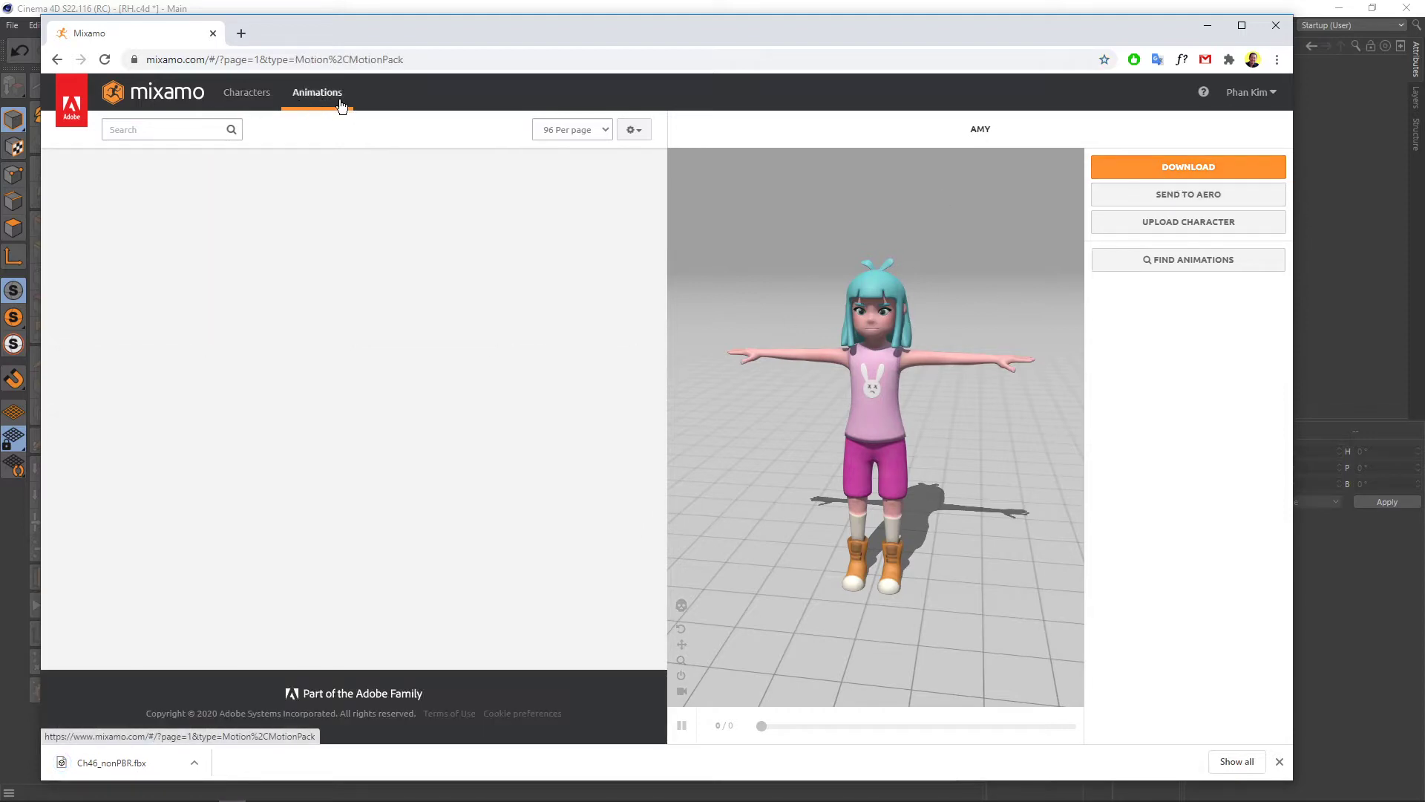
{"action": "left_click", "coordinate": [256, 104]}
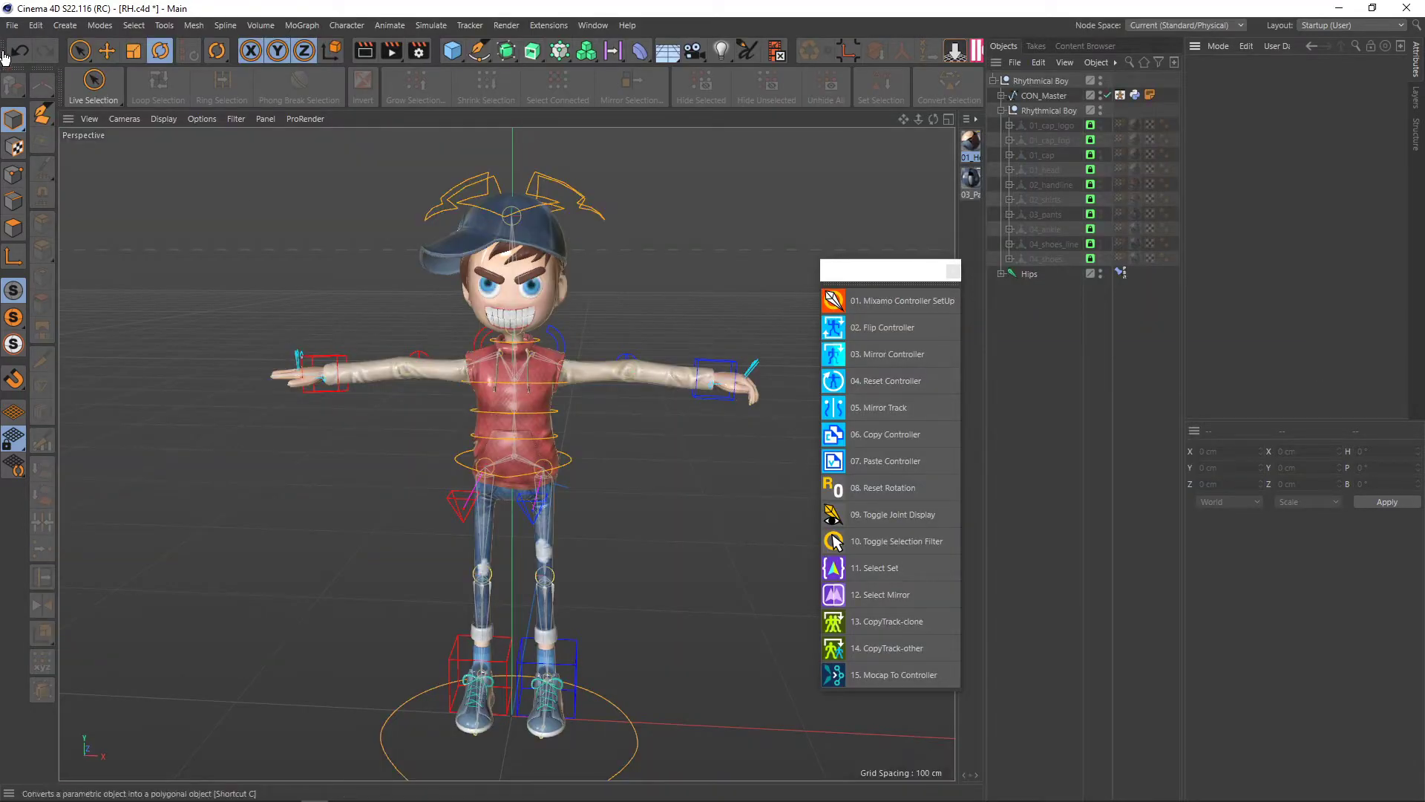
- Import Ch46_nonPBR.fbx into a new project and frame Amy in the viewport
{"action": "left_click", "coordinate": [11, 26]}
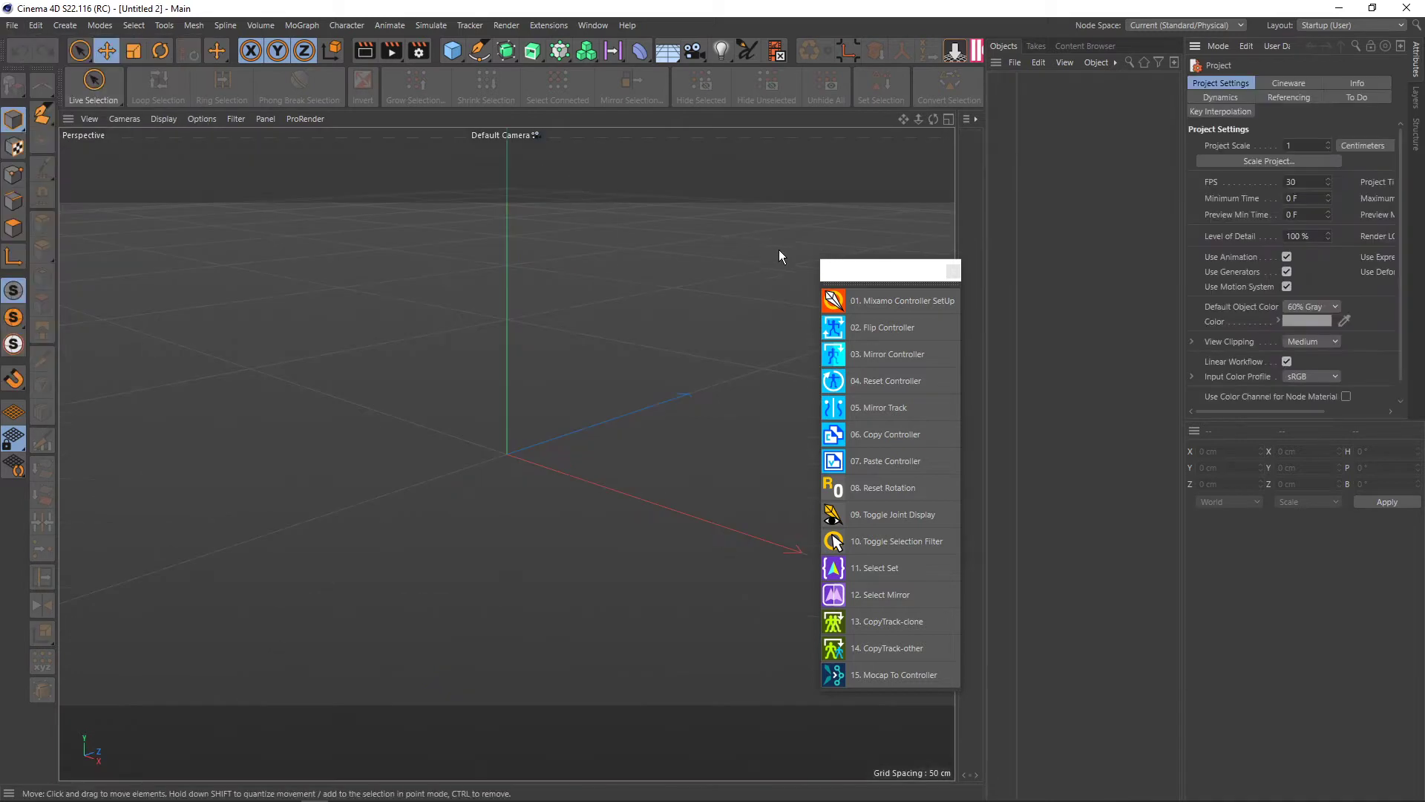
{"action": "left_click_drag", "start_coordinate": [875, 271], "coordinate": [1024, 287]}
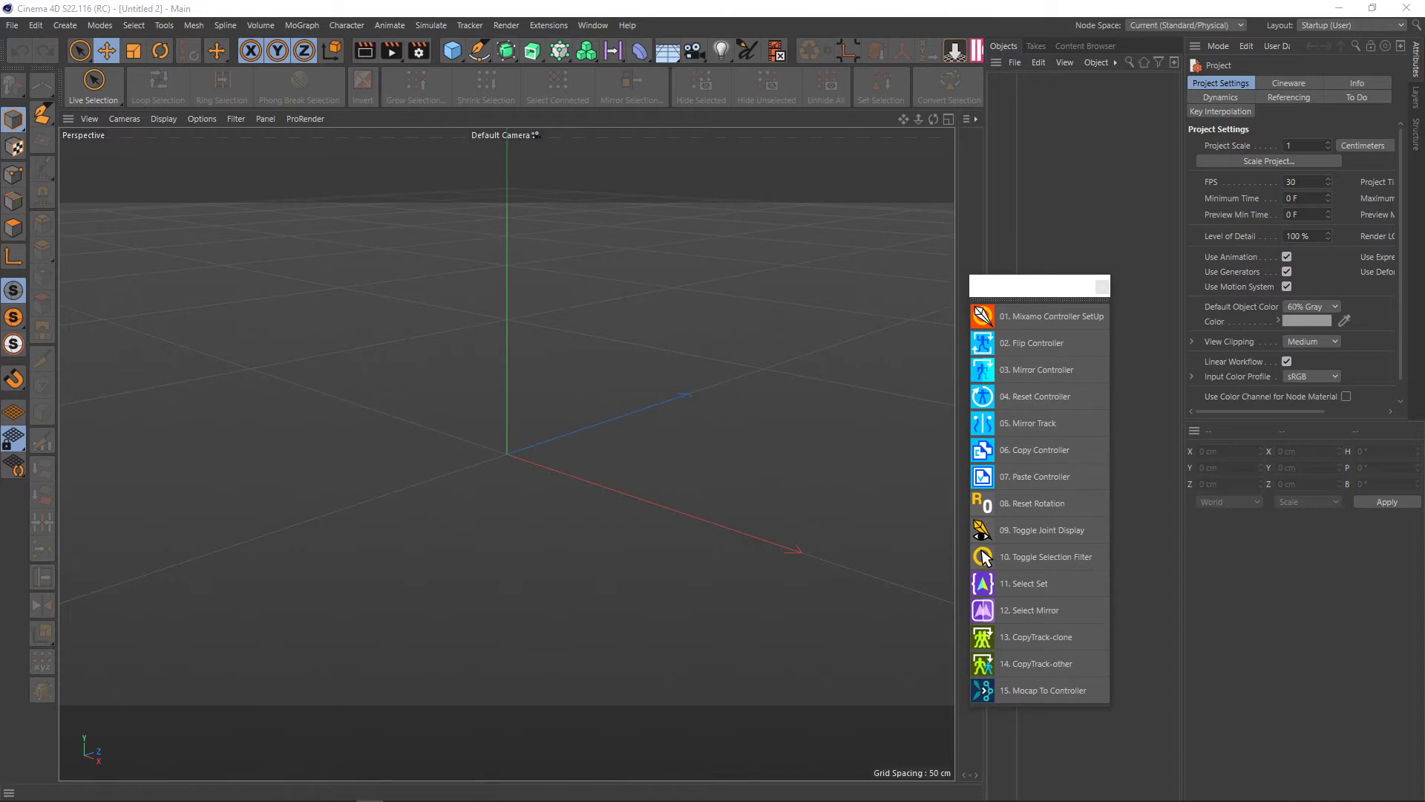
{"action": "left_click_drag", "start_coordinate": [627, 421], "coordinate": [480, 432]}
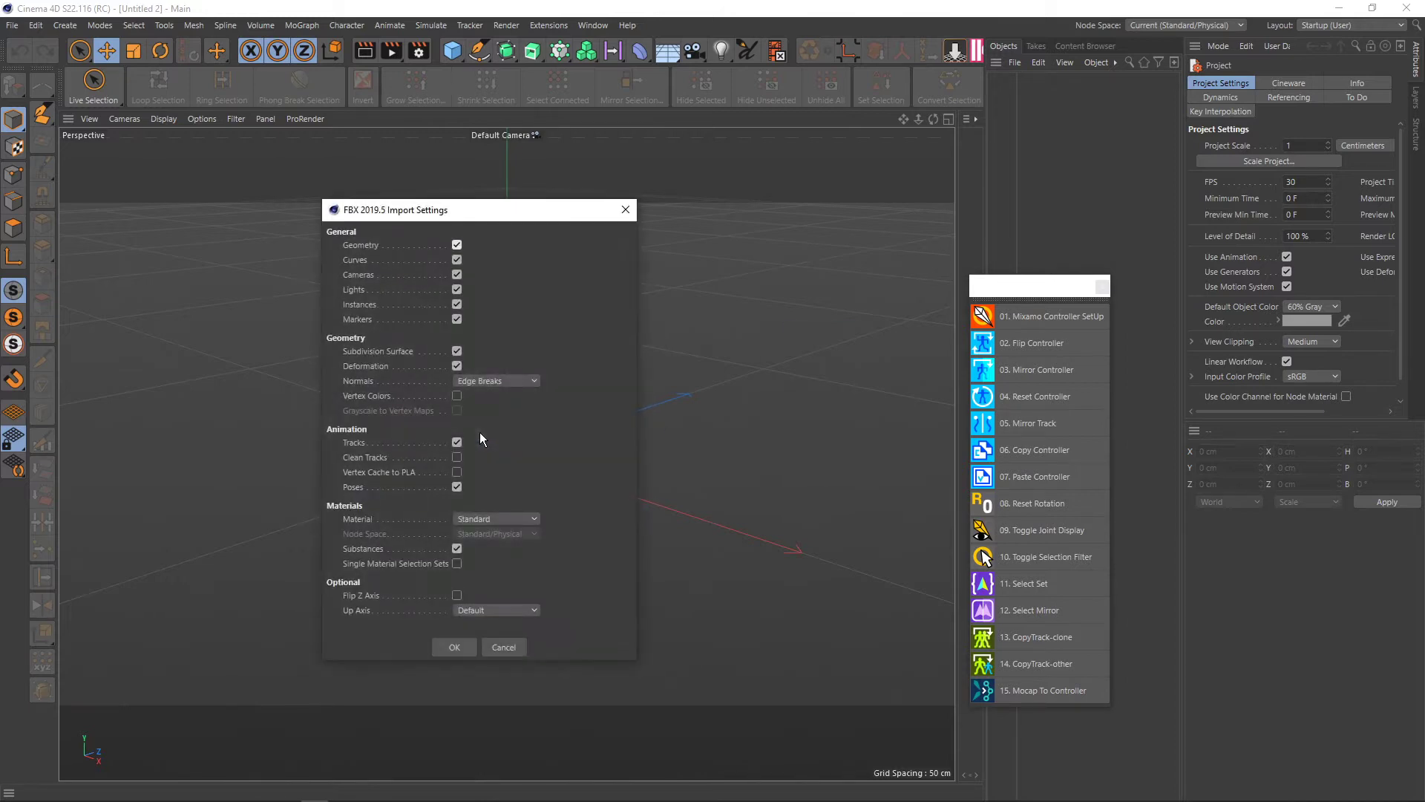
{"action": "left_click", "coordinate": [439, 644]}
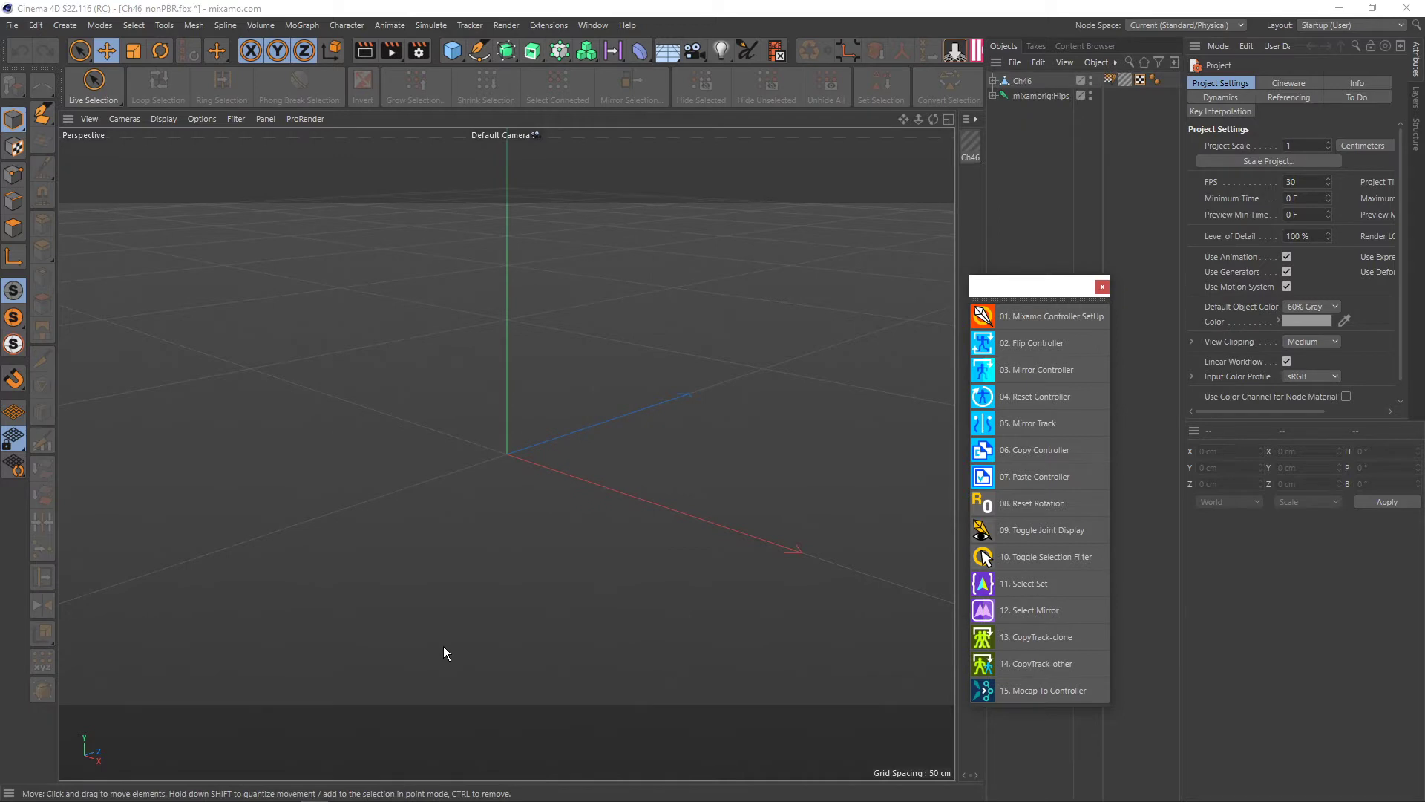
{"action": "key", "text": "h"}
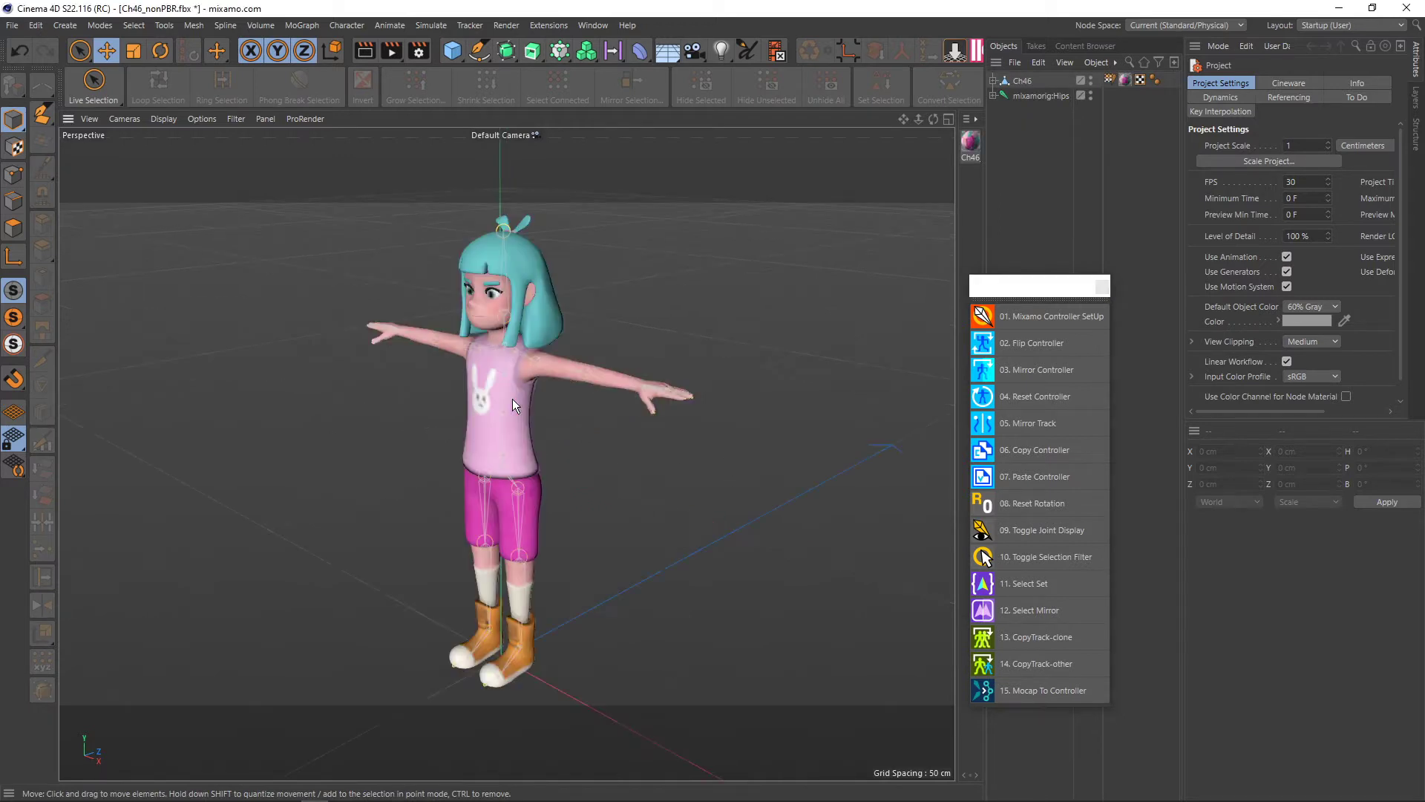
{"action": "left_click_drag", "start_coordinate": [512, 400], "coordinate": [551, 413], "text": "alt"}
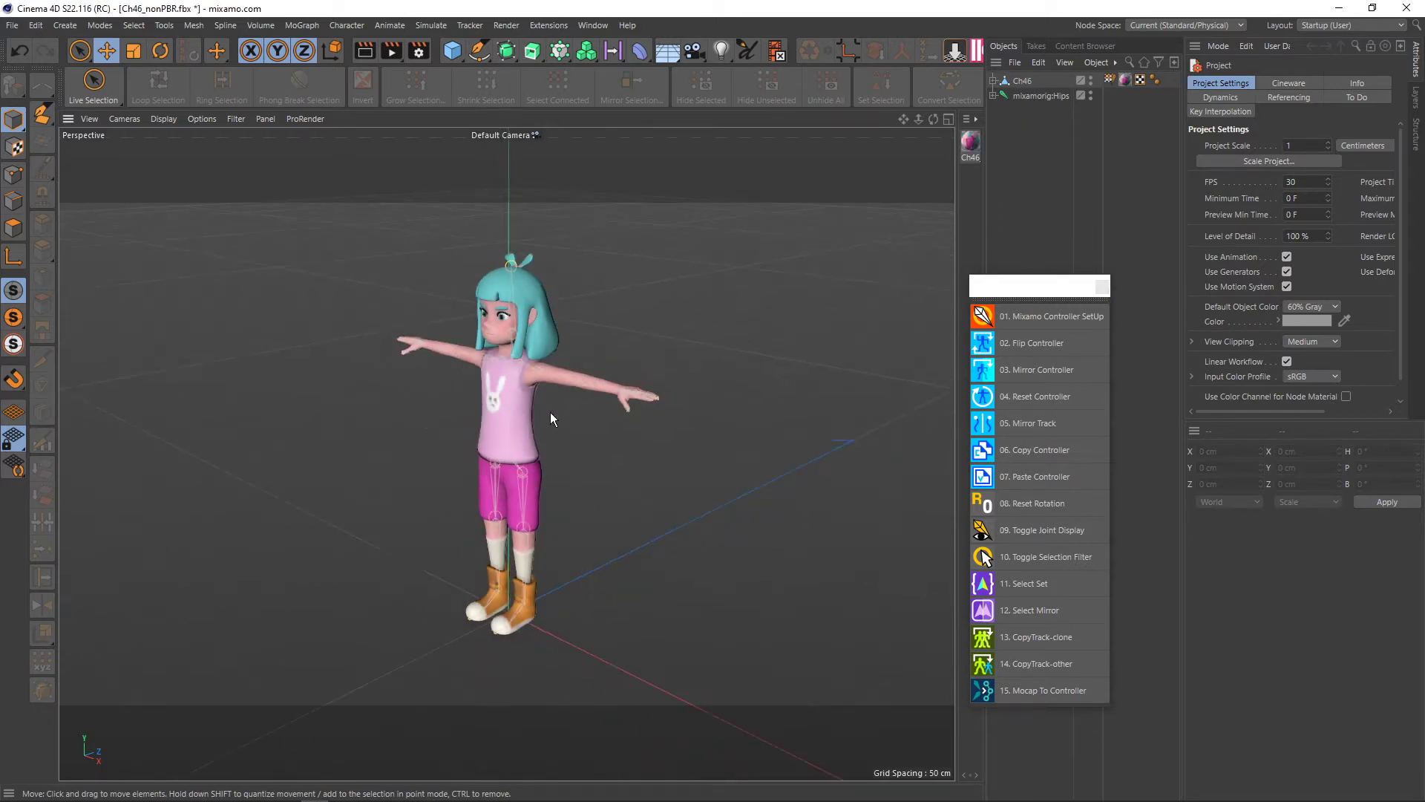
{"action": "left_click", "coordinate": [1043, 49]}
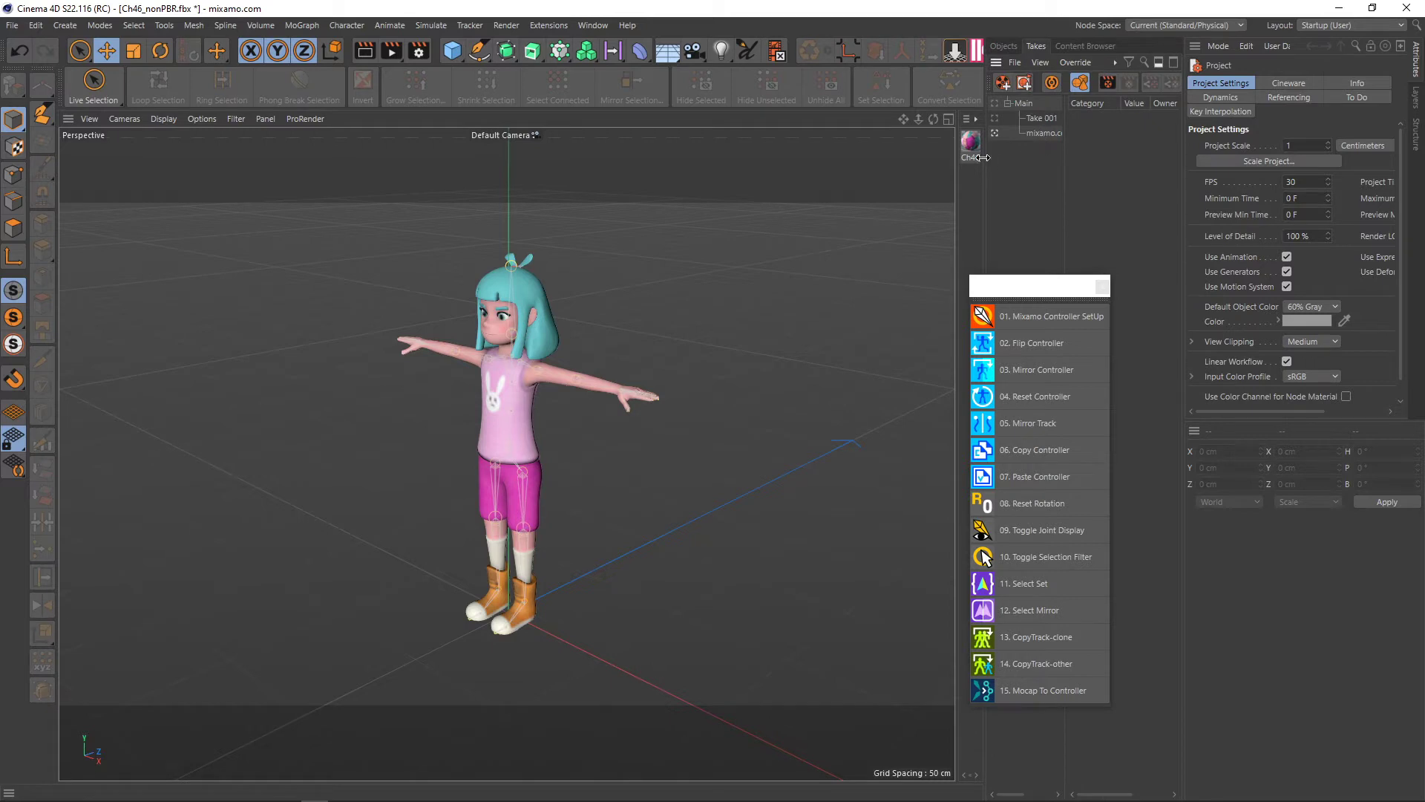
- Turn the mixamo.com take into its own document, Ch46_nonPBR_mixamo.com
{"action": "left_click_drag", "start_coordinate": [986, 152], "coordinate": [910, 148]}
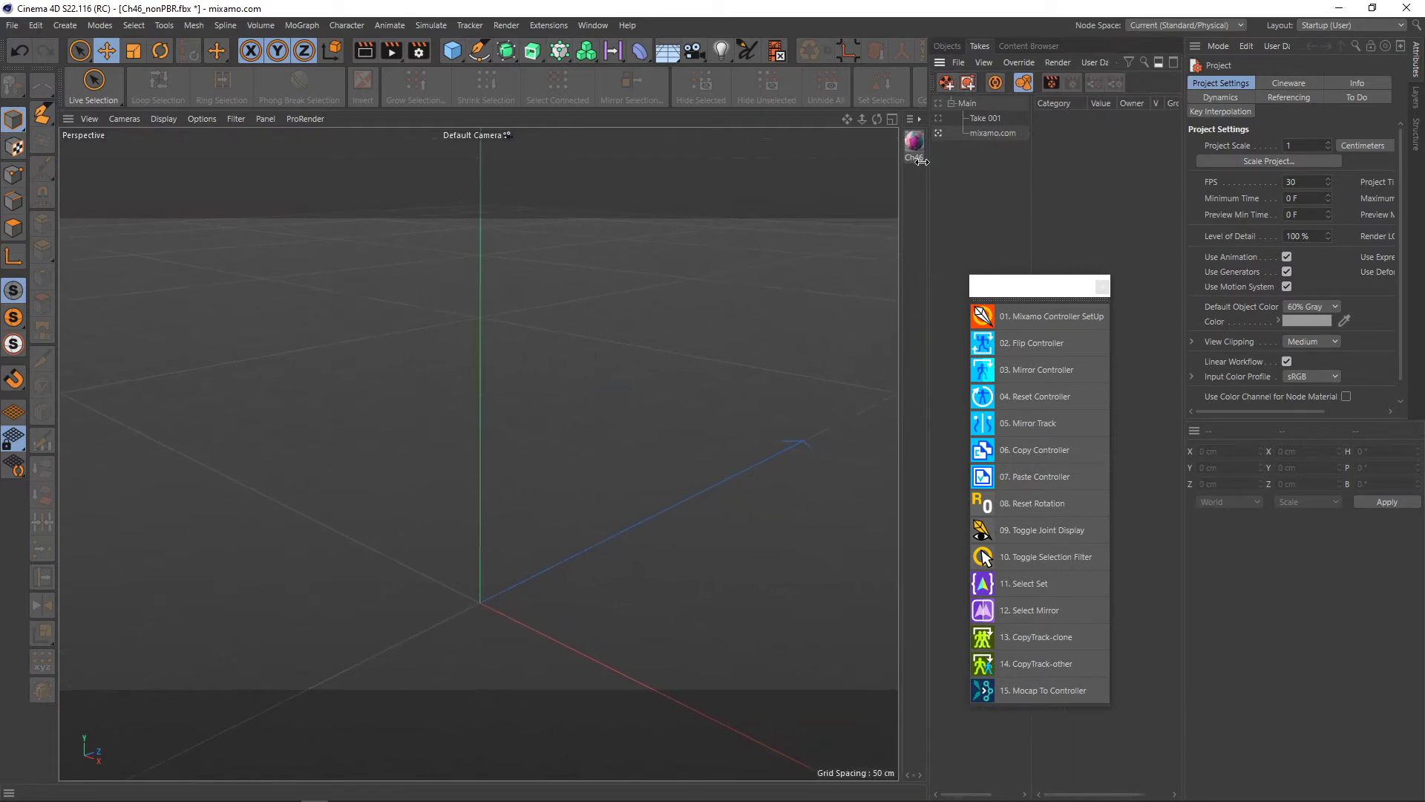
{"action": "left_click", "coordinate": [960, 134]}
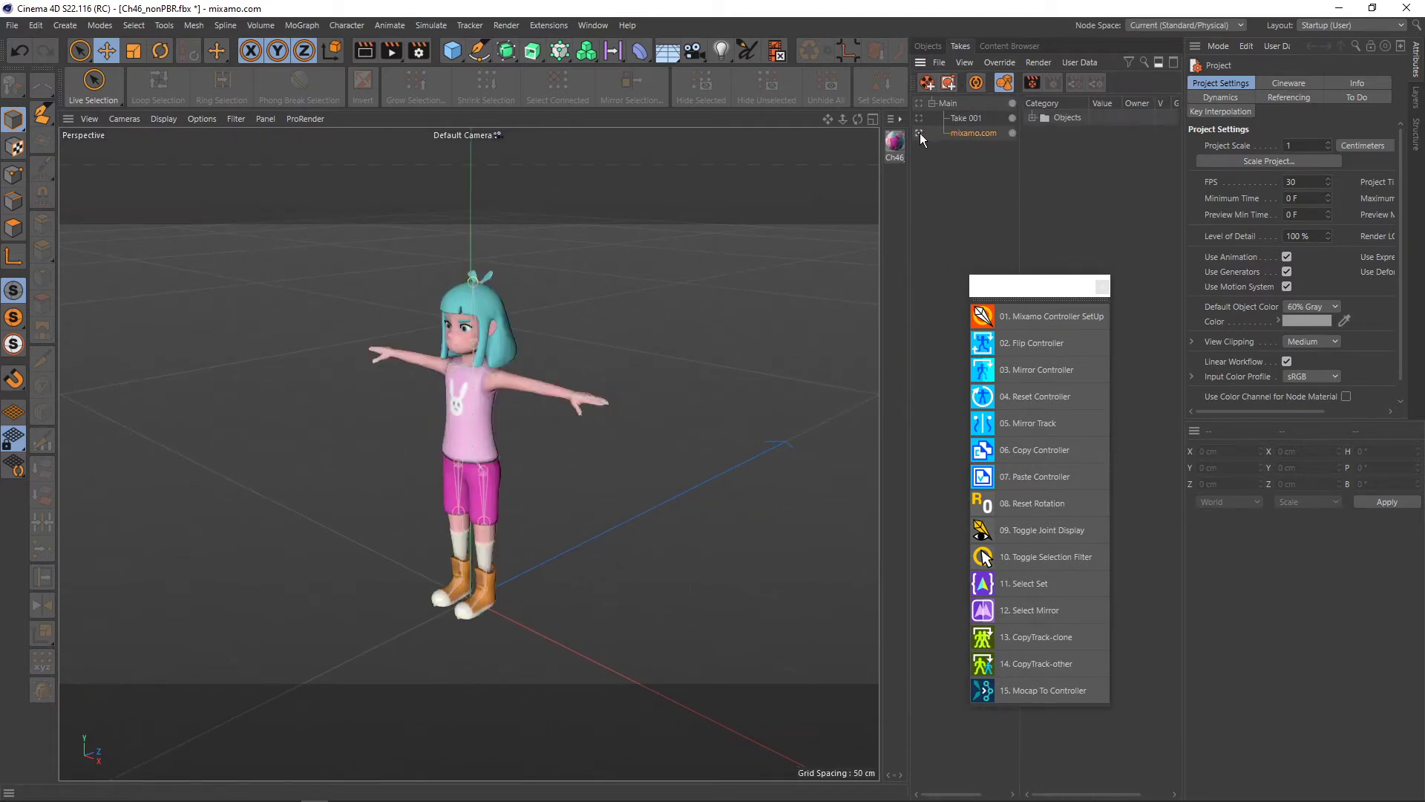
{"action": "left_click", "coordinate": [940, 64]}
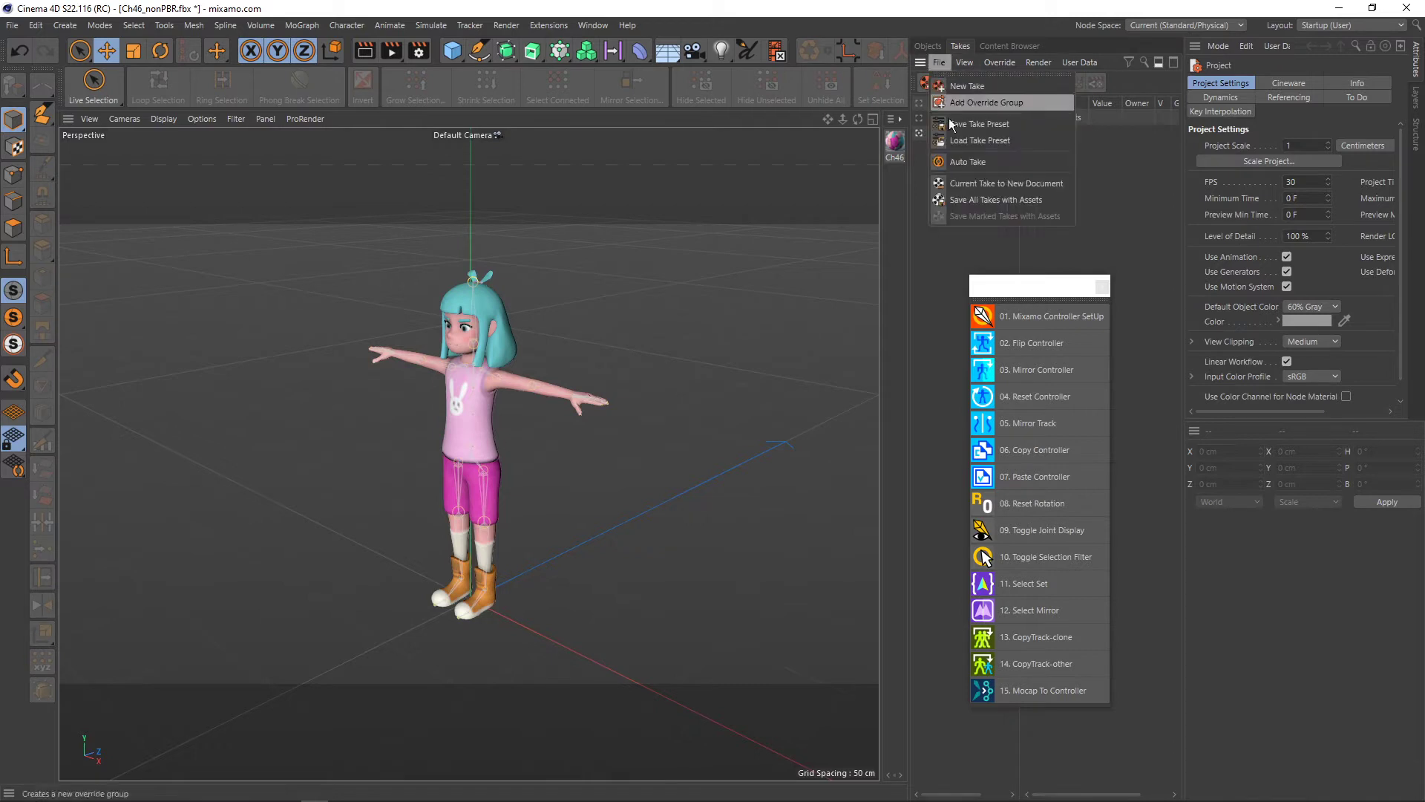
{"action": "left_click", "coordinate": [975, 184]}
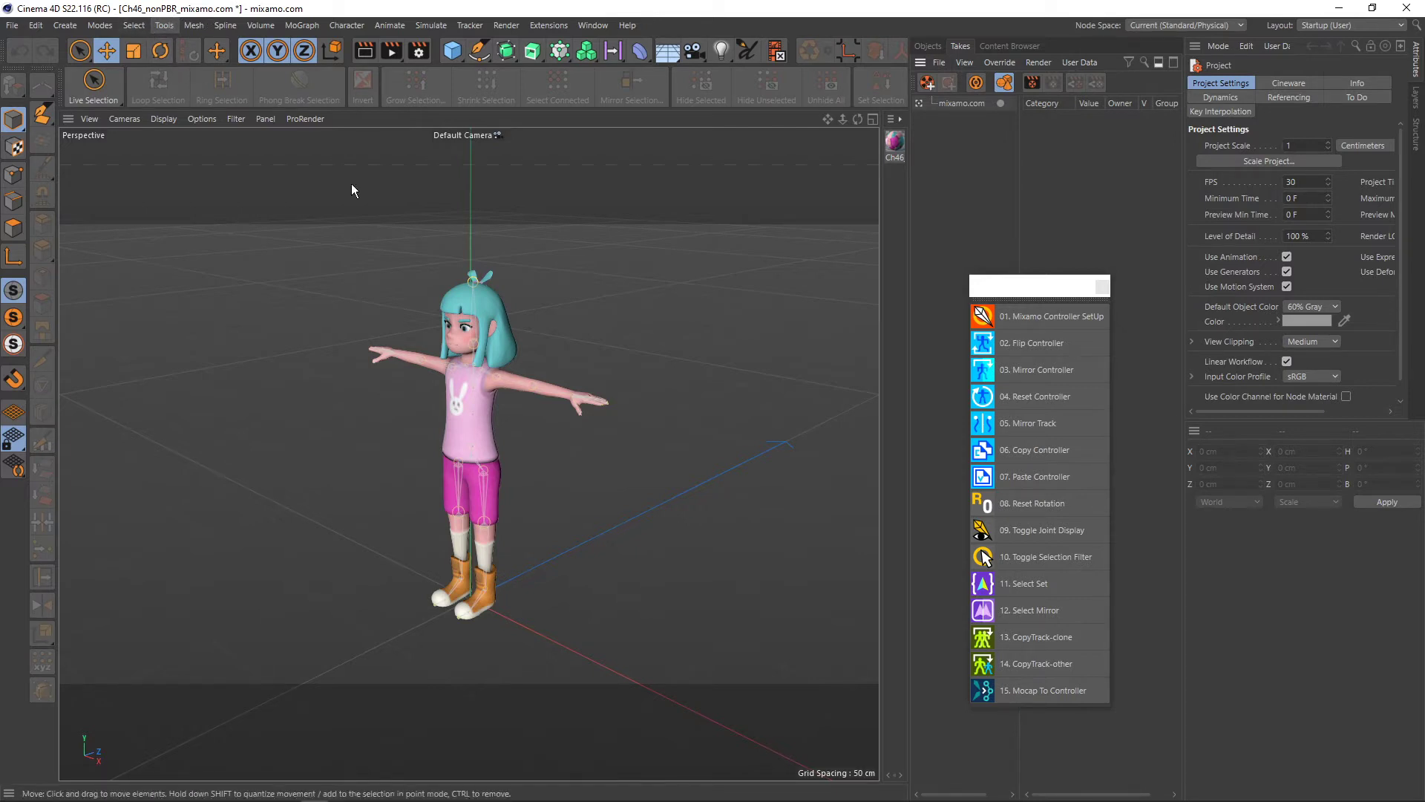
{"action": "left_click_drag", "start_coordinate": [447, 379], "coordinate": [445, 368], "text": "alt"}
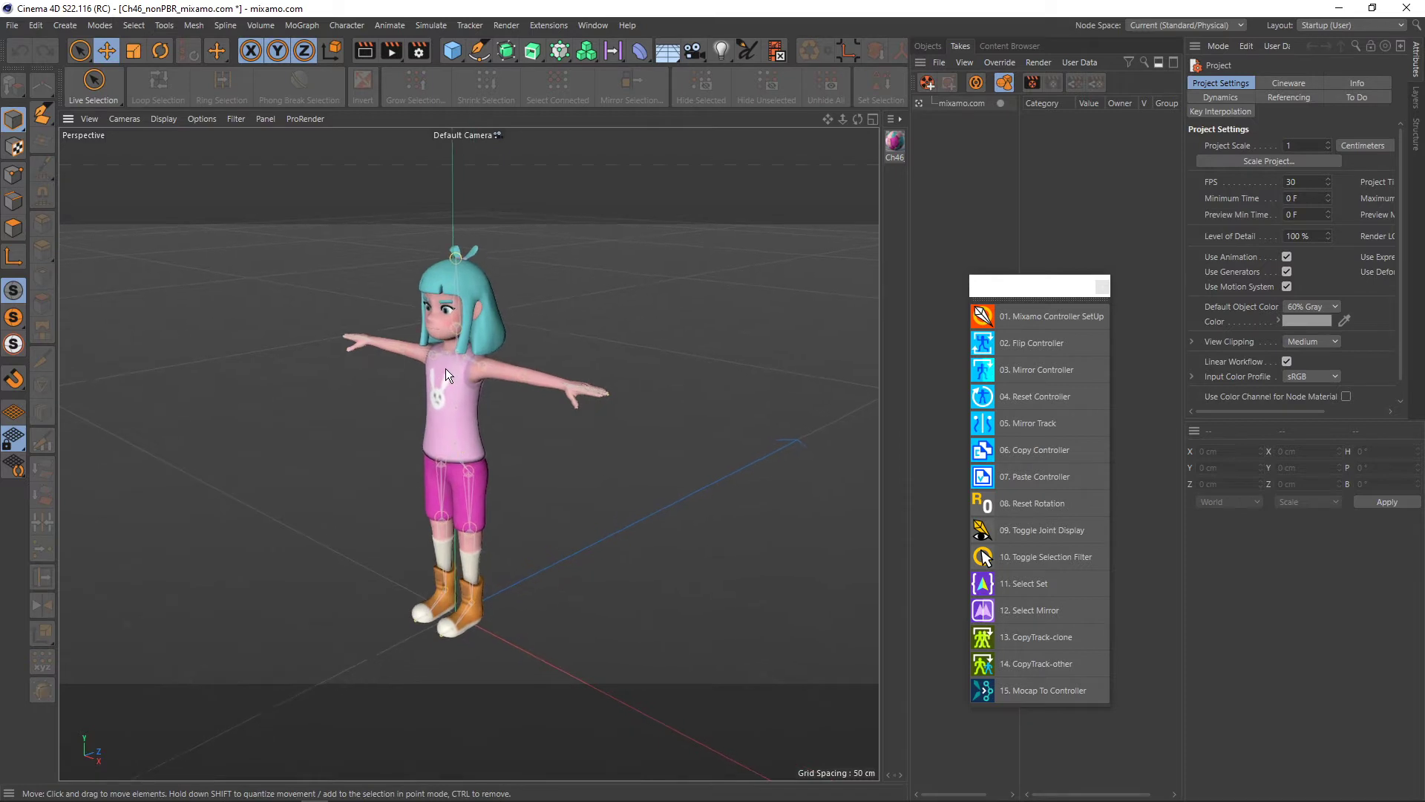
- Load the RH Character preset from the Content Browser, adding CON_Master at Amy's feet
{"action": "left_click", "coordinate": [1008, 46]}
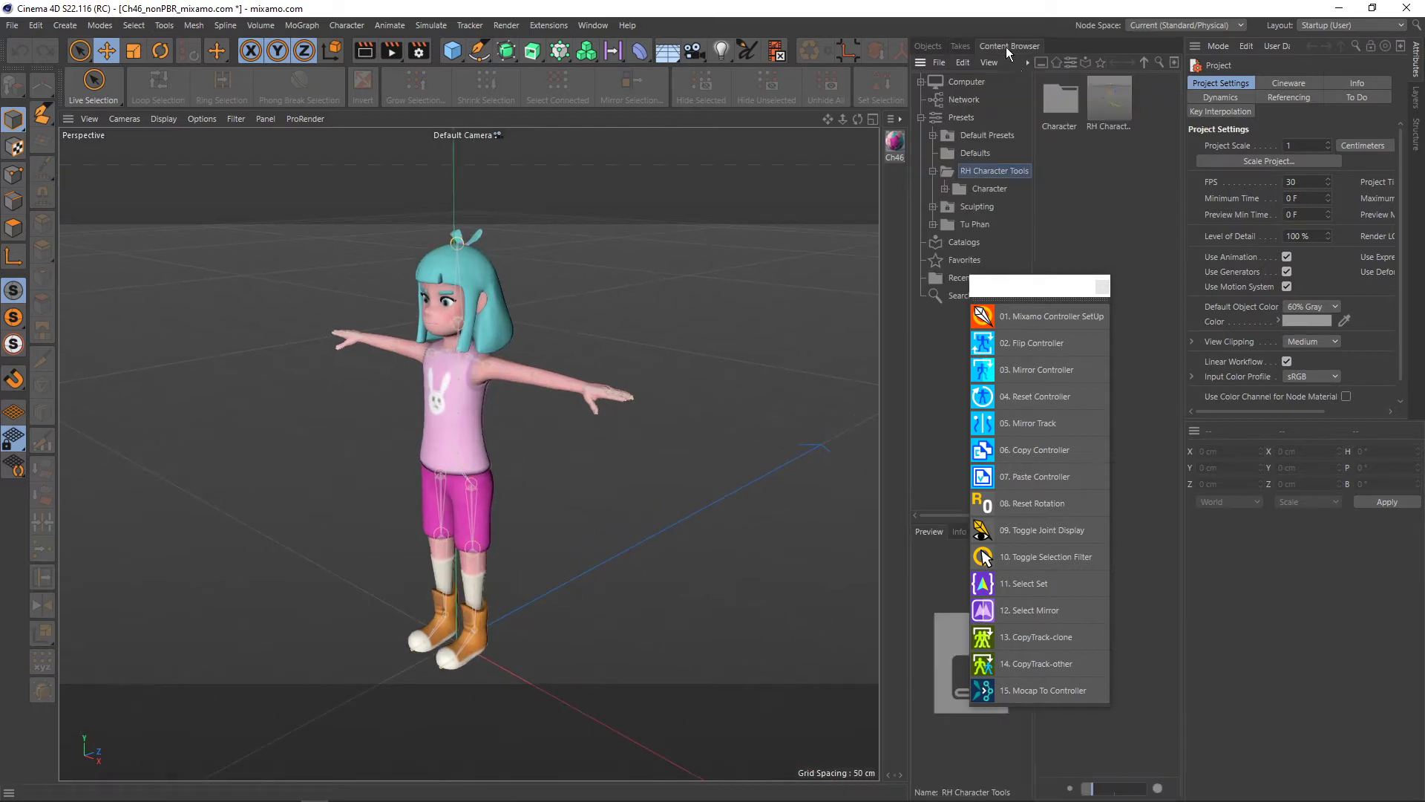
{"action": "left_click_drag", "start_coordinate": [1031, 290], "coordinate": [992, 328]}
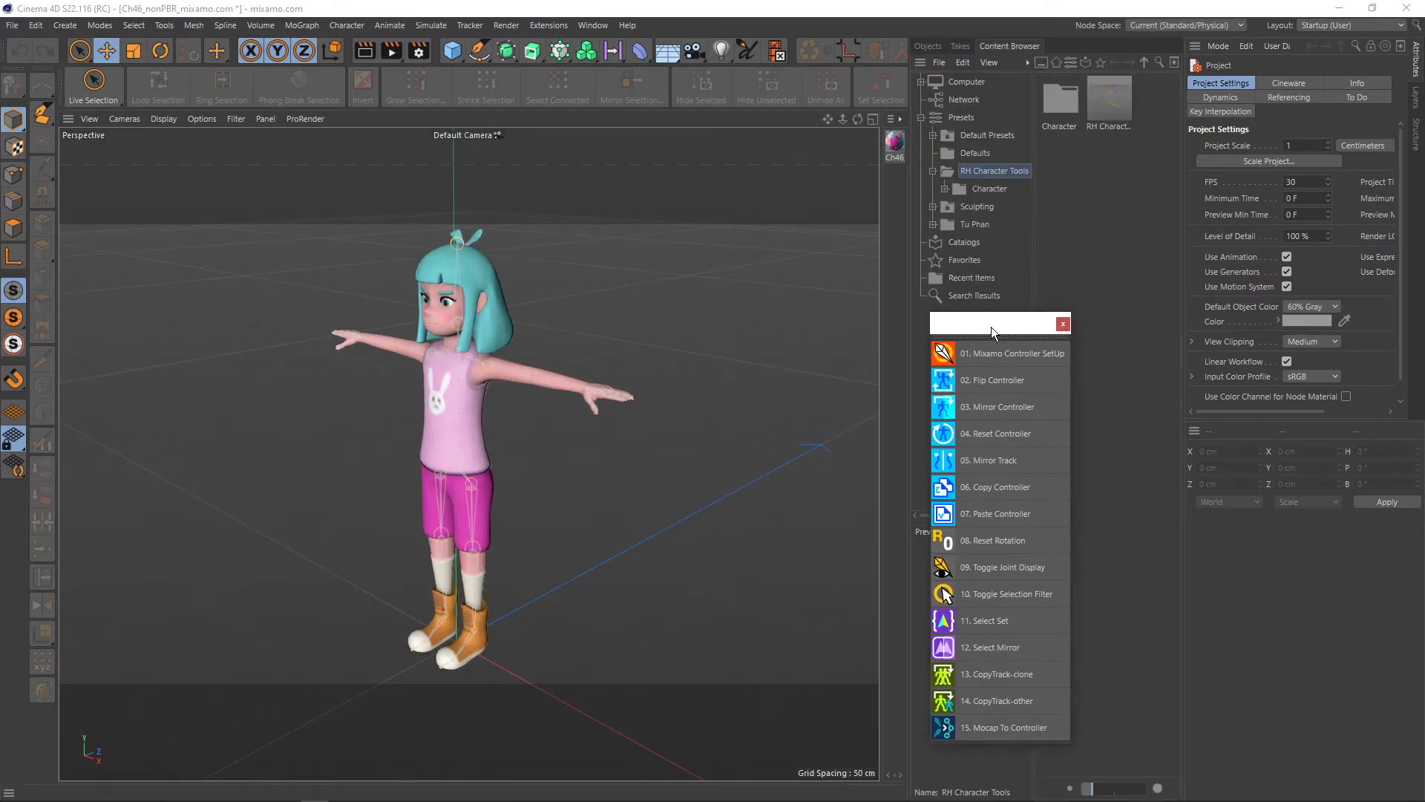
{"action": "double_click", "coordinate": [1111, 104]}
{"action": "left_click", "coordinate": [926, 46]}
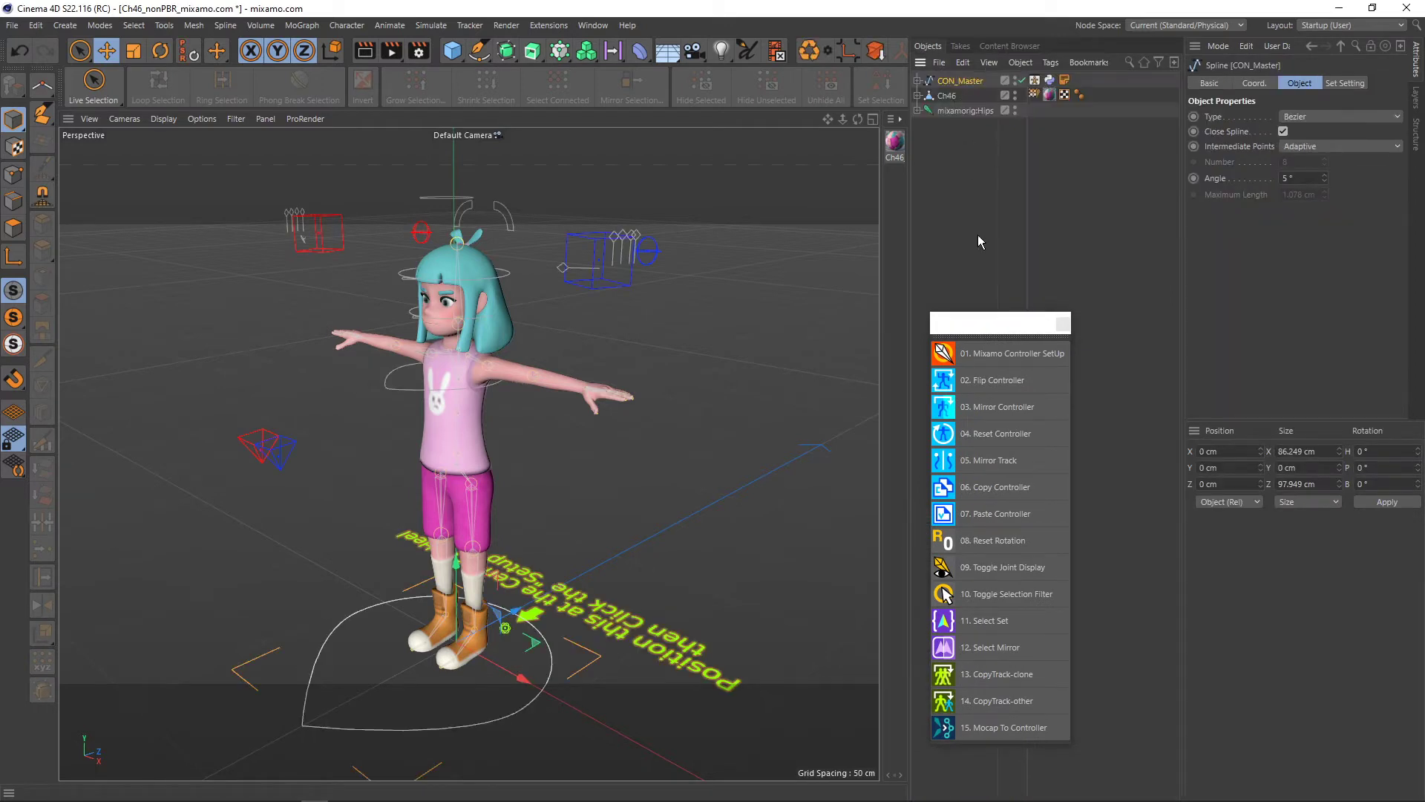
{"action": "middle_click_drag", "start_coordinate": [616, 490], "coordinate": [562, 421], "text": "alt"}
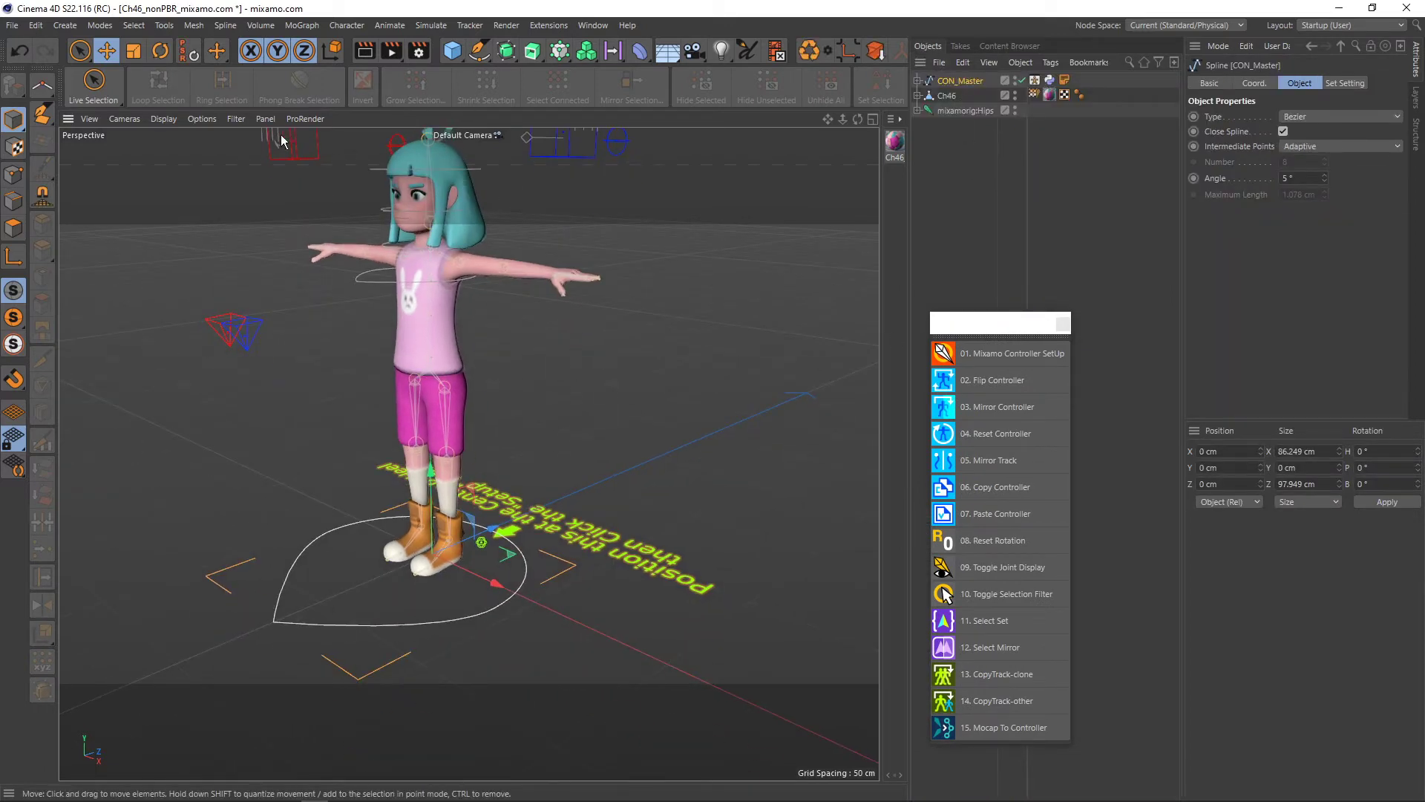
- Turn off safe frames and review the viewport filter and HUD settings
{"action": "left_click", "coordinate": [236, 119]}
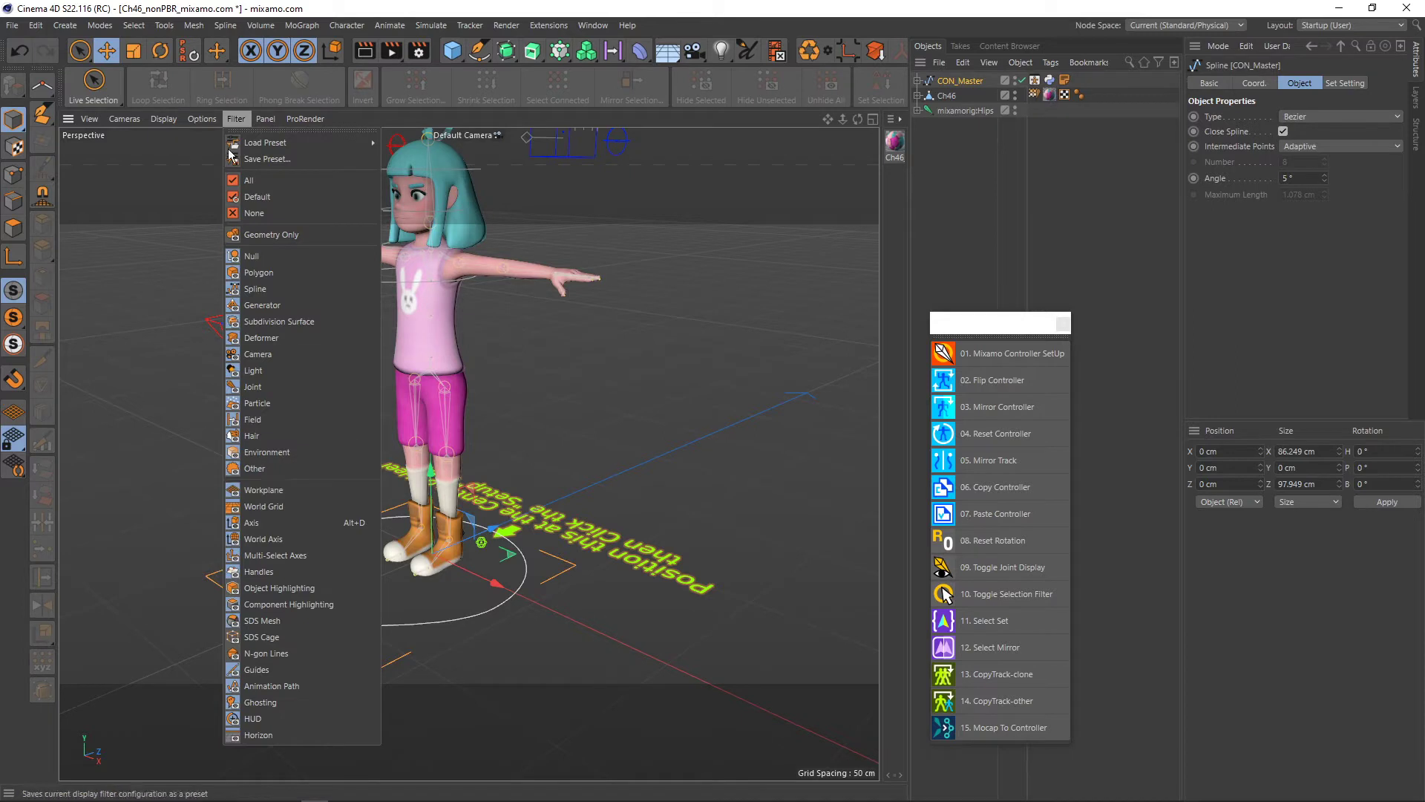
{"action": "left_click", "coordinate": [217, 514]}
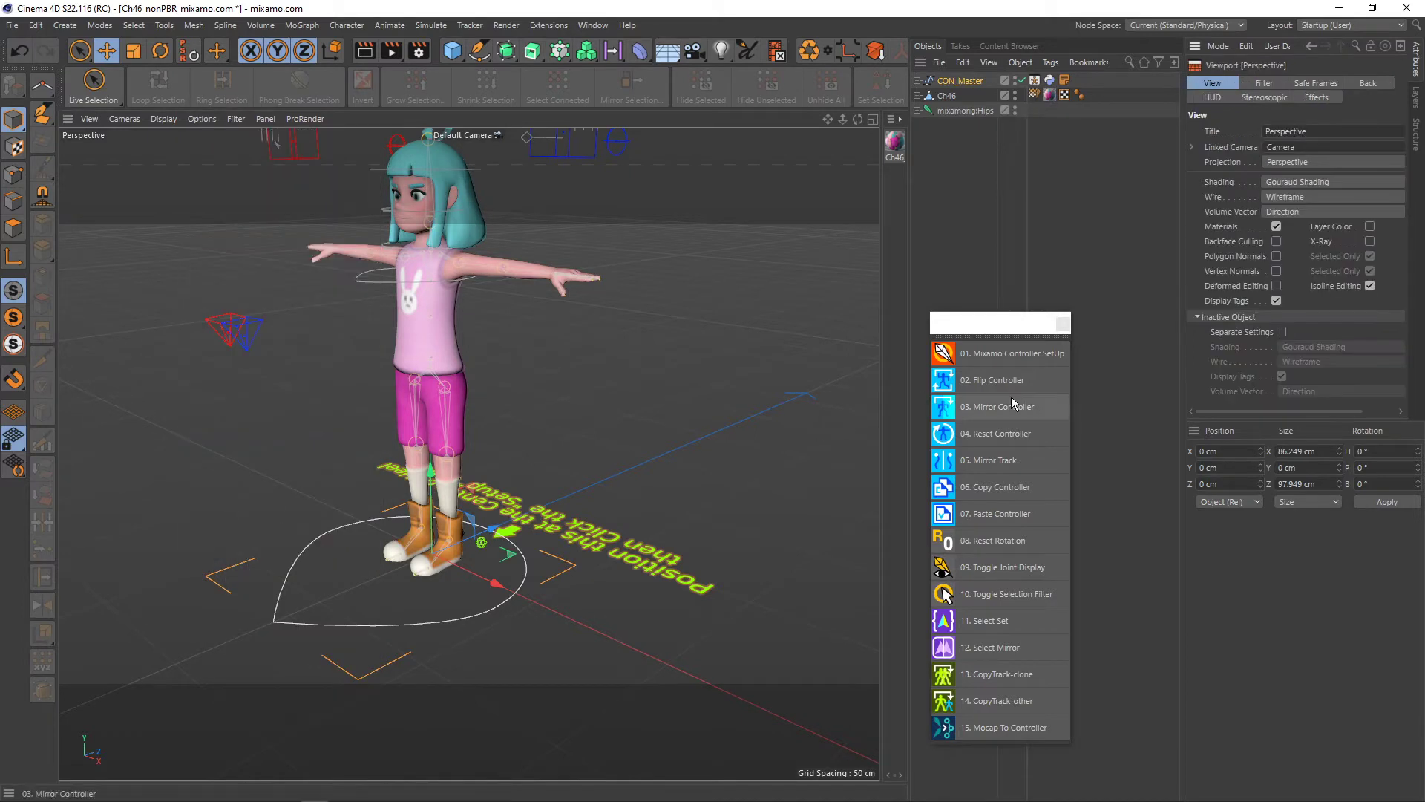
{"action": "left_click", "coordinate": [1315, 83]}
{"action": "left_click", "coordinate": [1256, 131]}
{"action": "left_click", "coordinate": [1220, 97]}
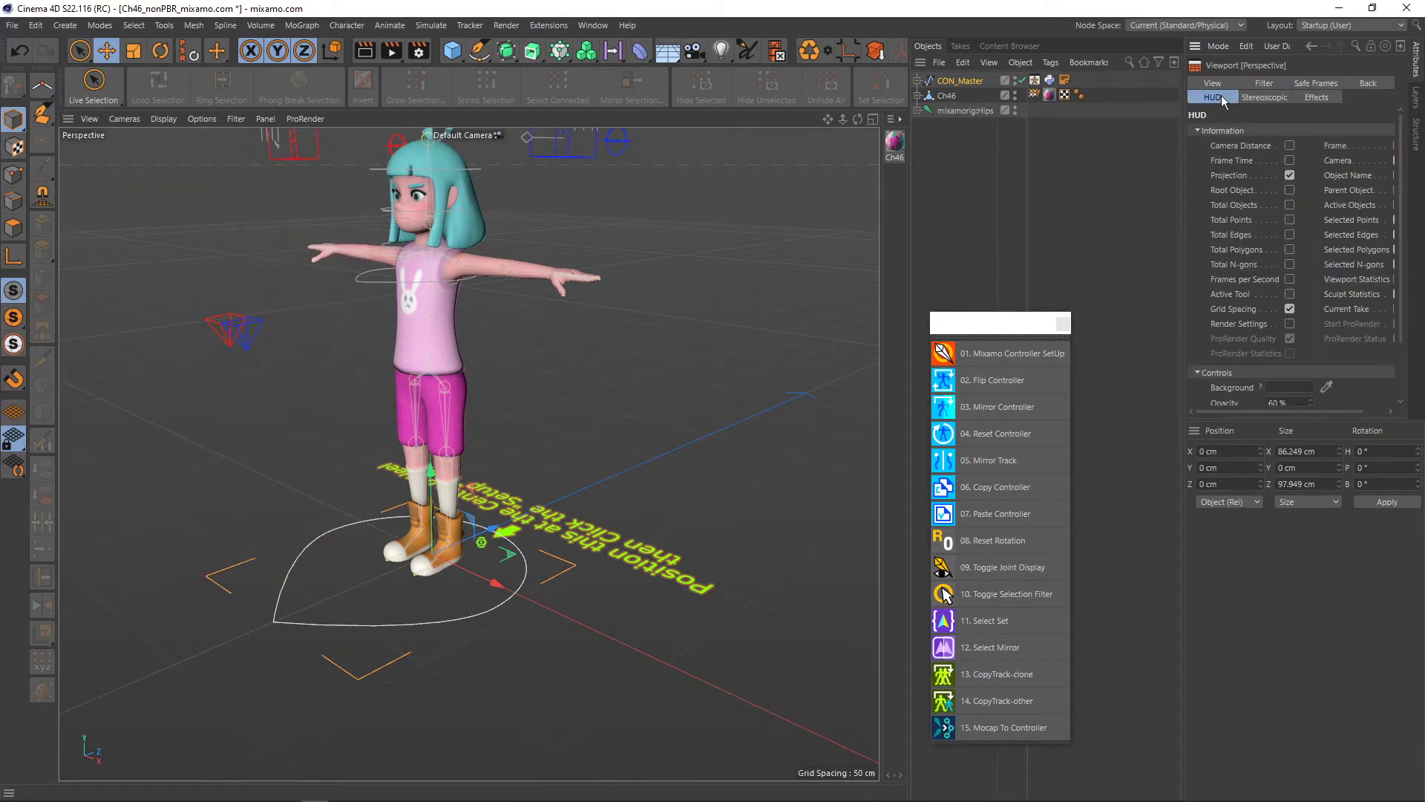
{"action": "left_click_drag", "start_coordinate": [1182, 174], "coordinate": [1157, 173]}
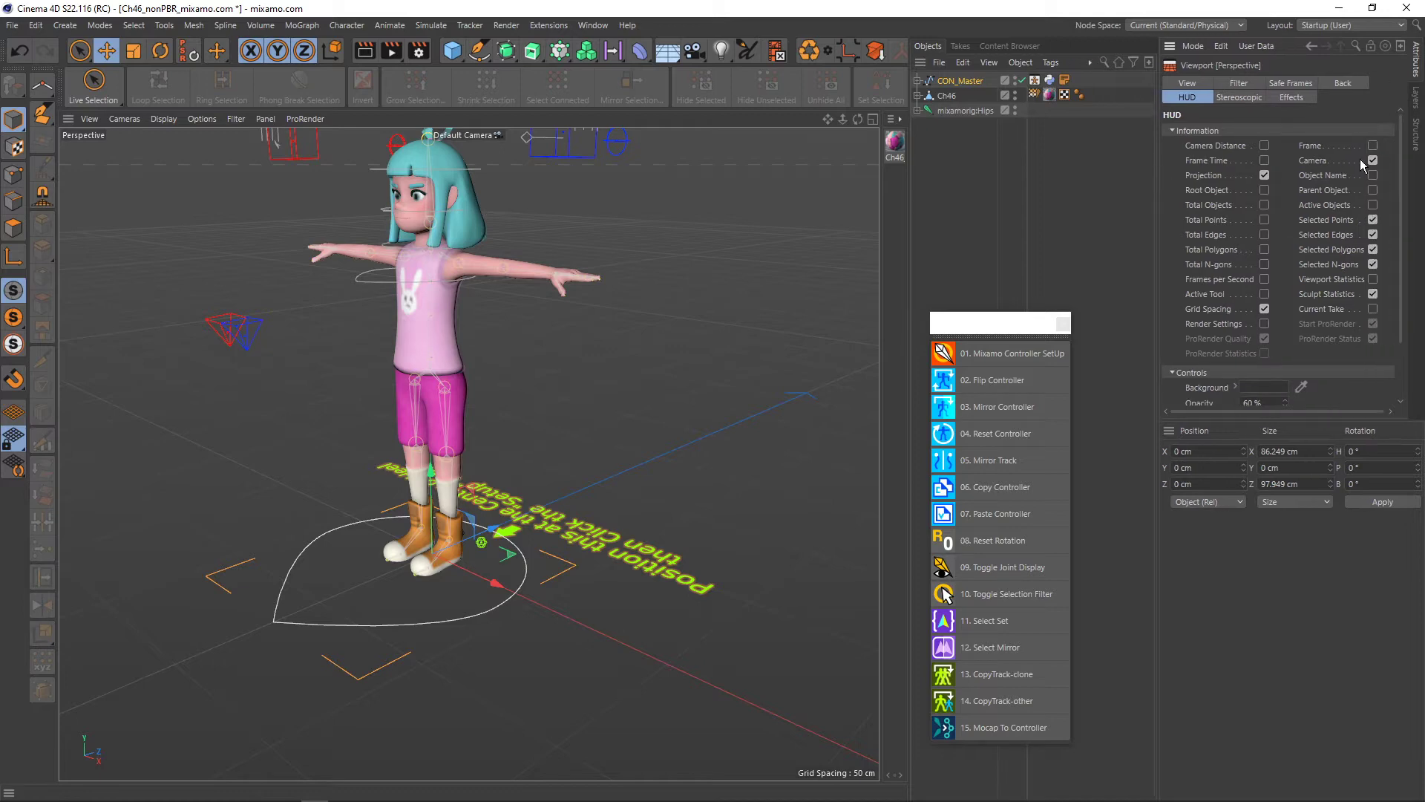
{"action": "left_click", "coordinate": [1190, 84]}
- Inspect the left heel control and the Hips and CON_Master hierarchies, then deselect all
{"action": "mouse_move", "coordinate": [615, 346]}
{"action": "left_mouse_down", "text": "alt"}
{"action": "mouse_move", "coordinate": [544, 474]}
{"action": "mouse_move", "coordinate": [423, 589]}
{"action": "mouse_move", "coordinate": [476, 608]}
{"action": "left_mouse_up", "text": "alt"}
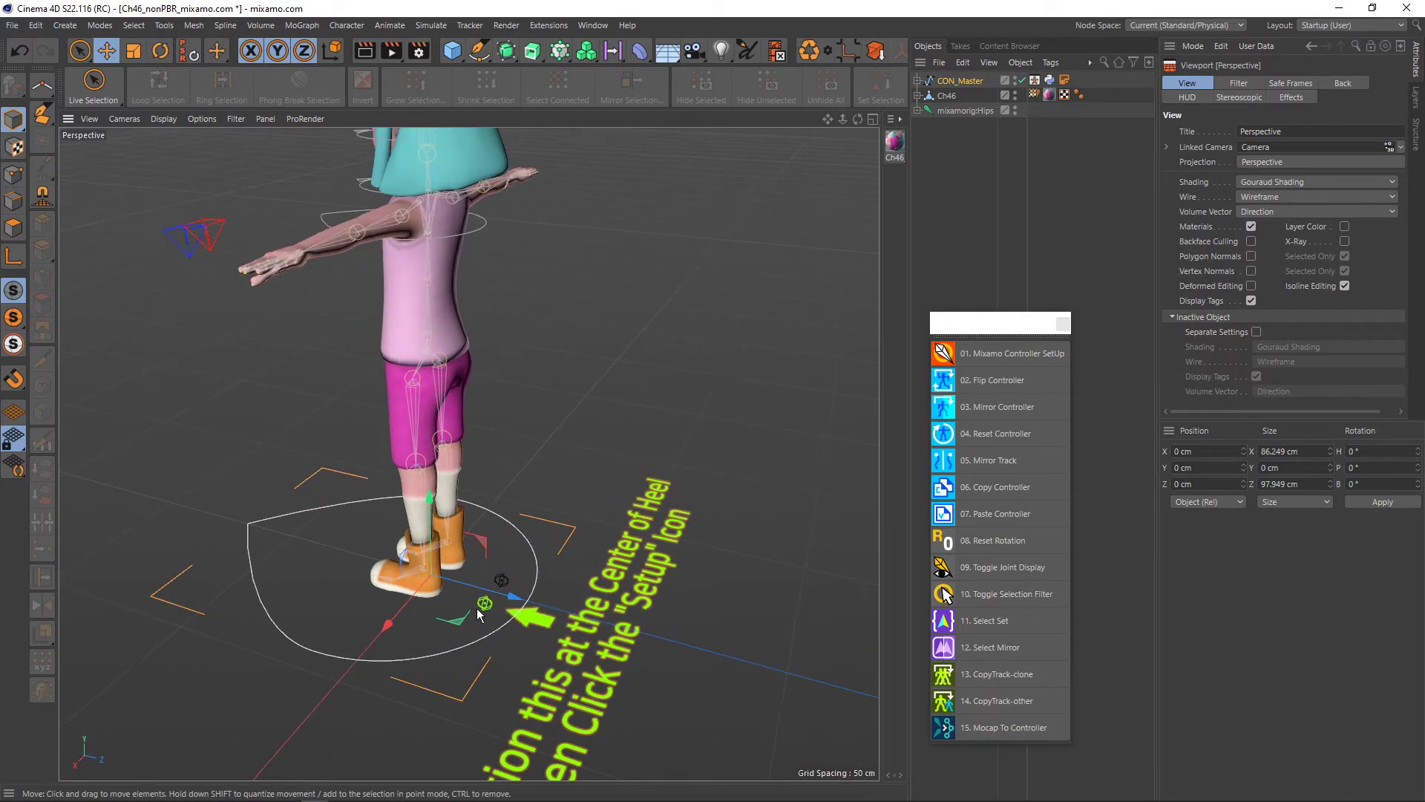
{"action": "left_click", "coordinate": [484, 604]}
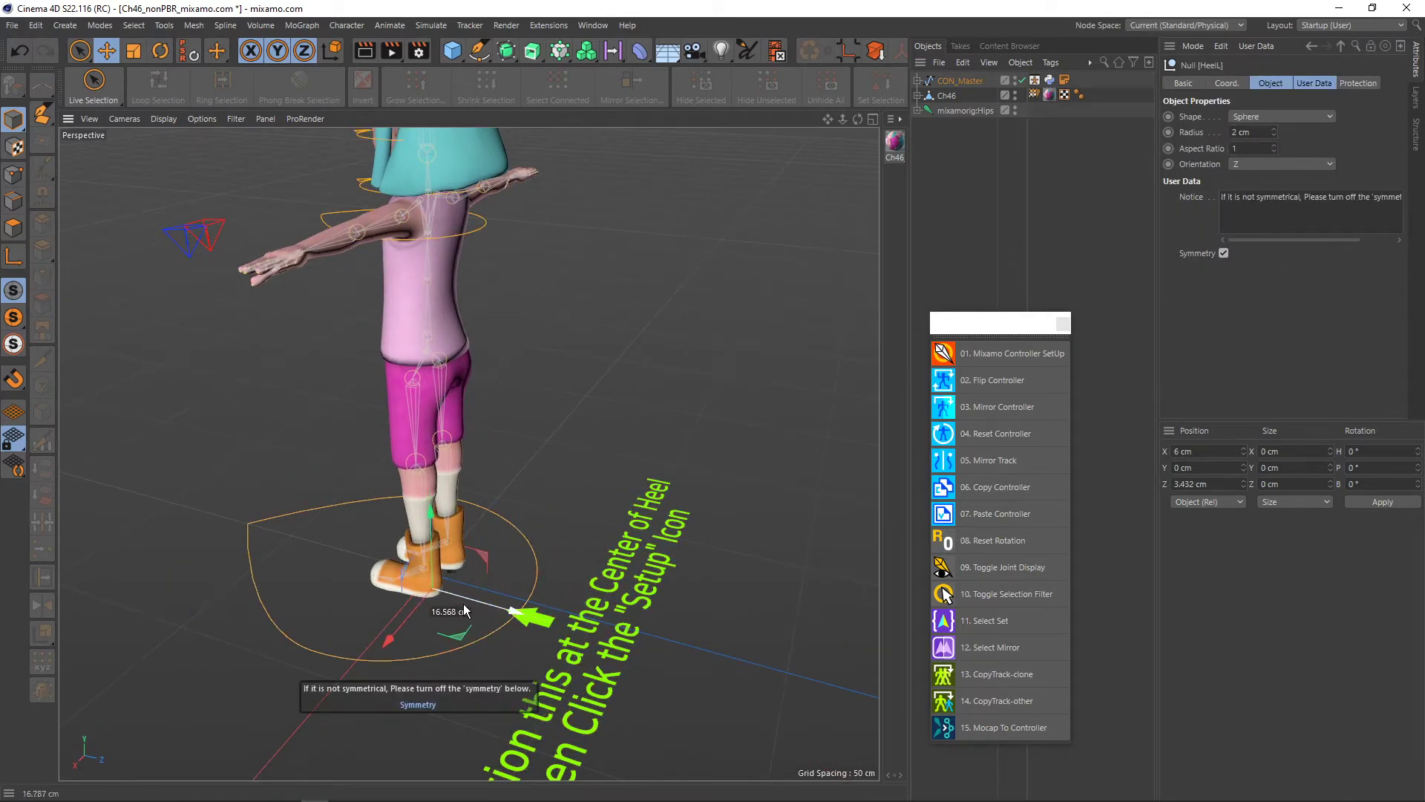
{"action": "mouse_move", "coordinate": [395, 638]}
{"action": "left_mouse_down", "text": "alt"}
{"action": "mouse_move", "coordinate": [318, 635]}
{"action": "mouse_move", "coordinate": [270, 666]}
{"action": "mouse_move", "coordinate": [451, 600]}
{"action": "mouse_move", "coordinate": [528, 535]}
{"action": "mouse_move", "coordinate": [549, 545]}
{"action": "left_mouse_up", "text": "alt"}
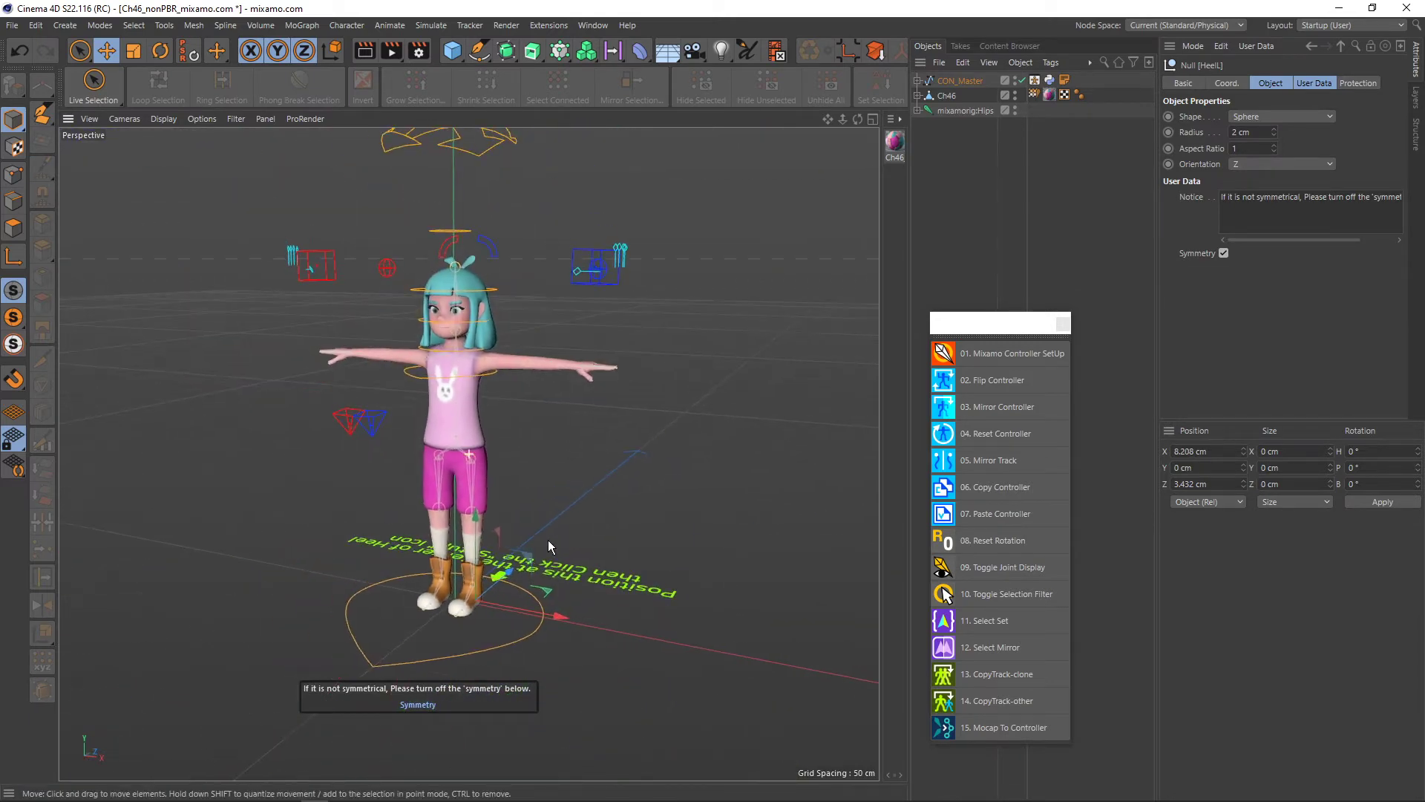
{"action": "left_click", "coordinate": [919, 110]}
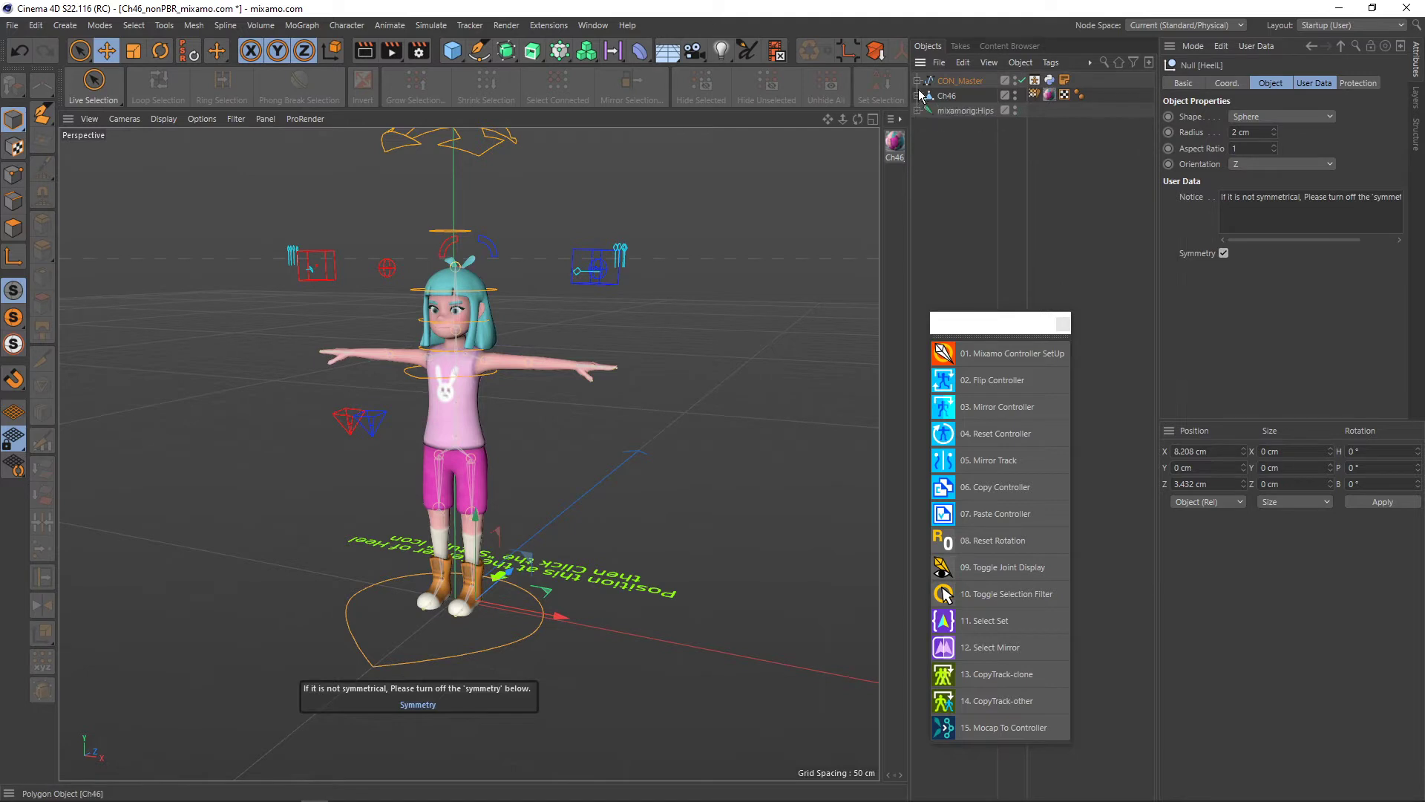
{"action": "left_click", "coordinate": [919, 81]}
{"action": "left_click", "coordinate": [919, 81]}
{"action": "left_click", "coordinate": [962, 165]}
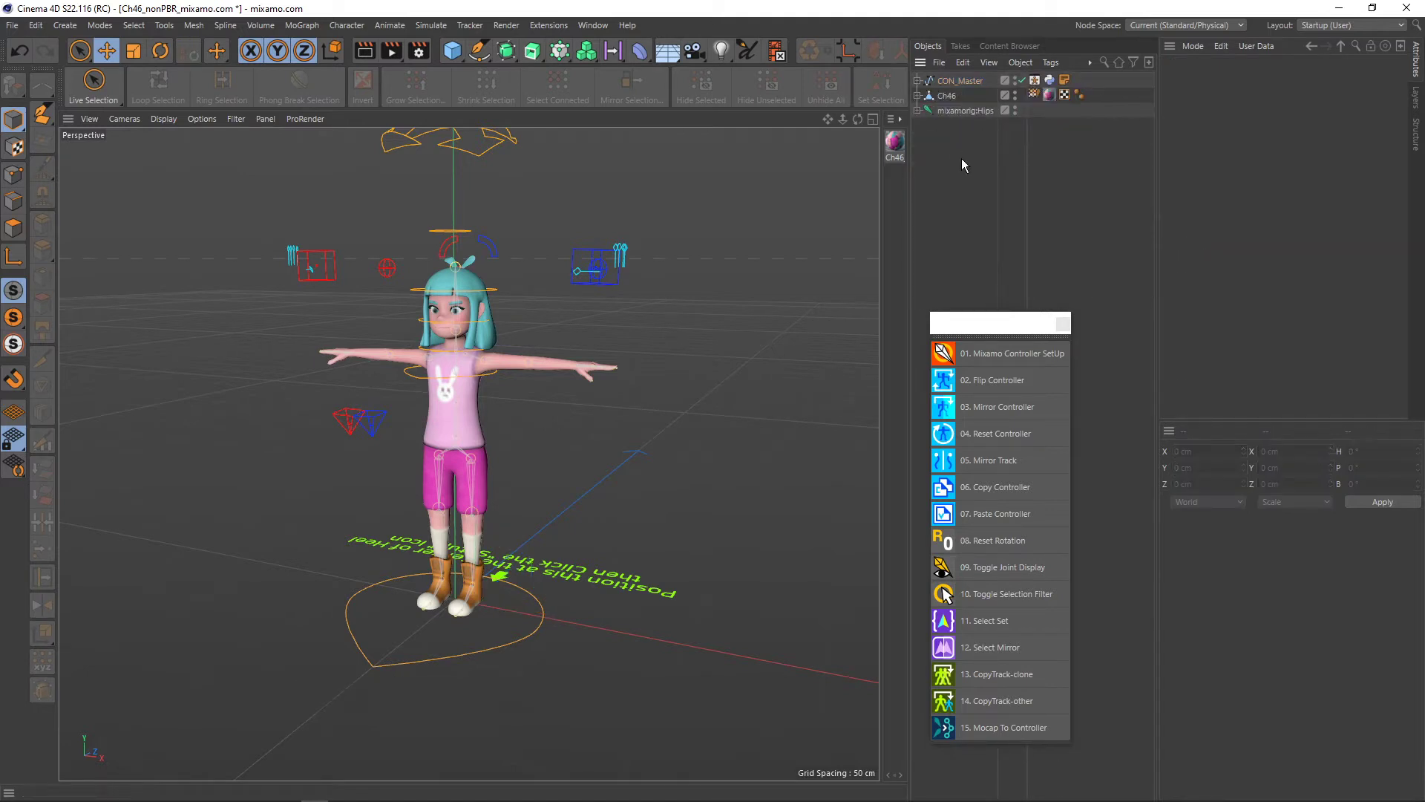
- Run 01. Mixamo Controller SetUp and confirm the Keyframe Warning
{"action": "left_click_drag", "start_coordinate": [988, 323], "coordinate": [942, 332]}
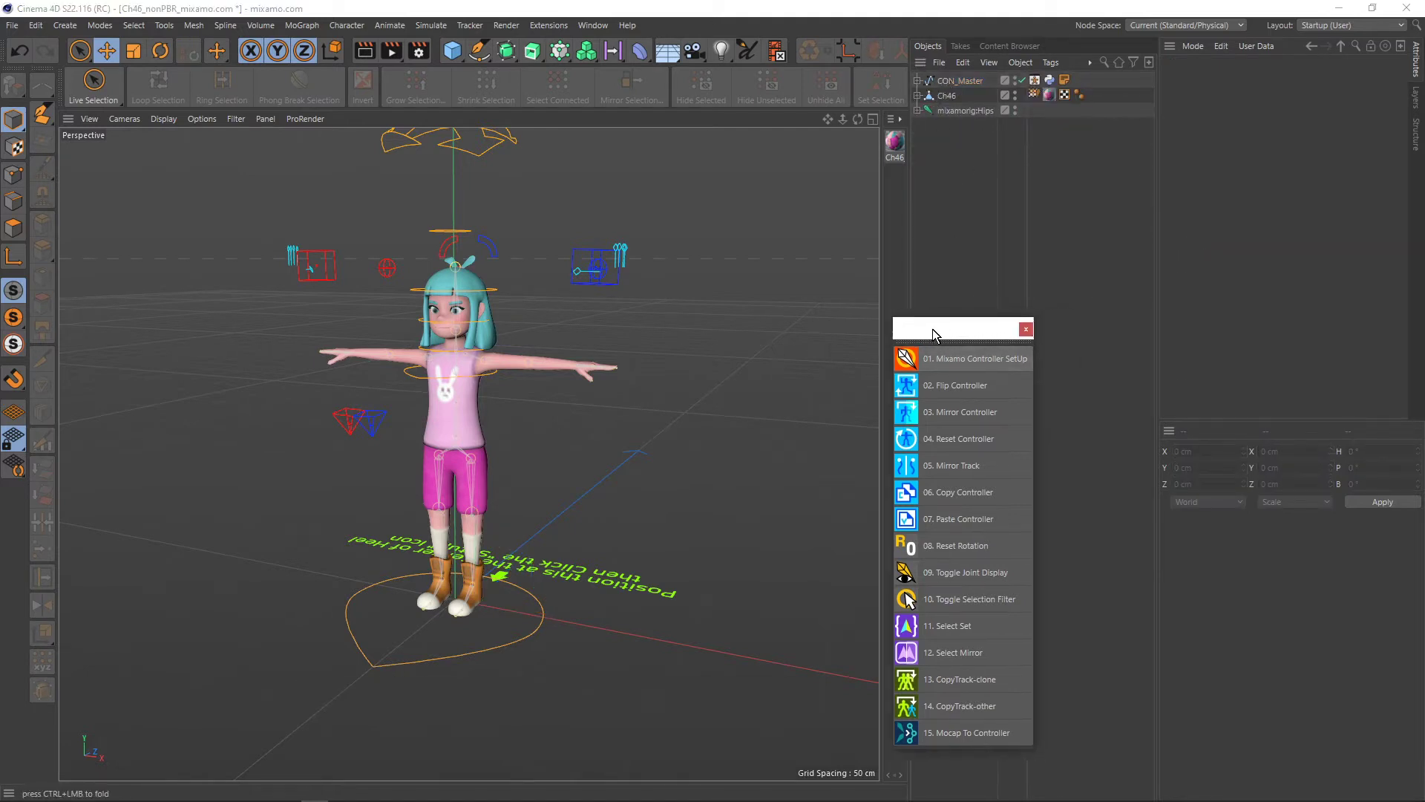
{"action": "left_click", "coordinate": [899, 362]}
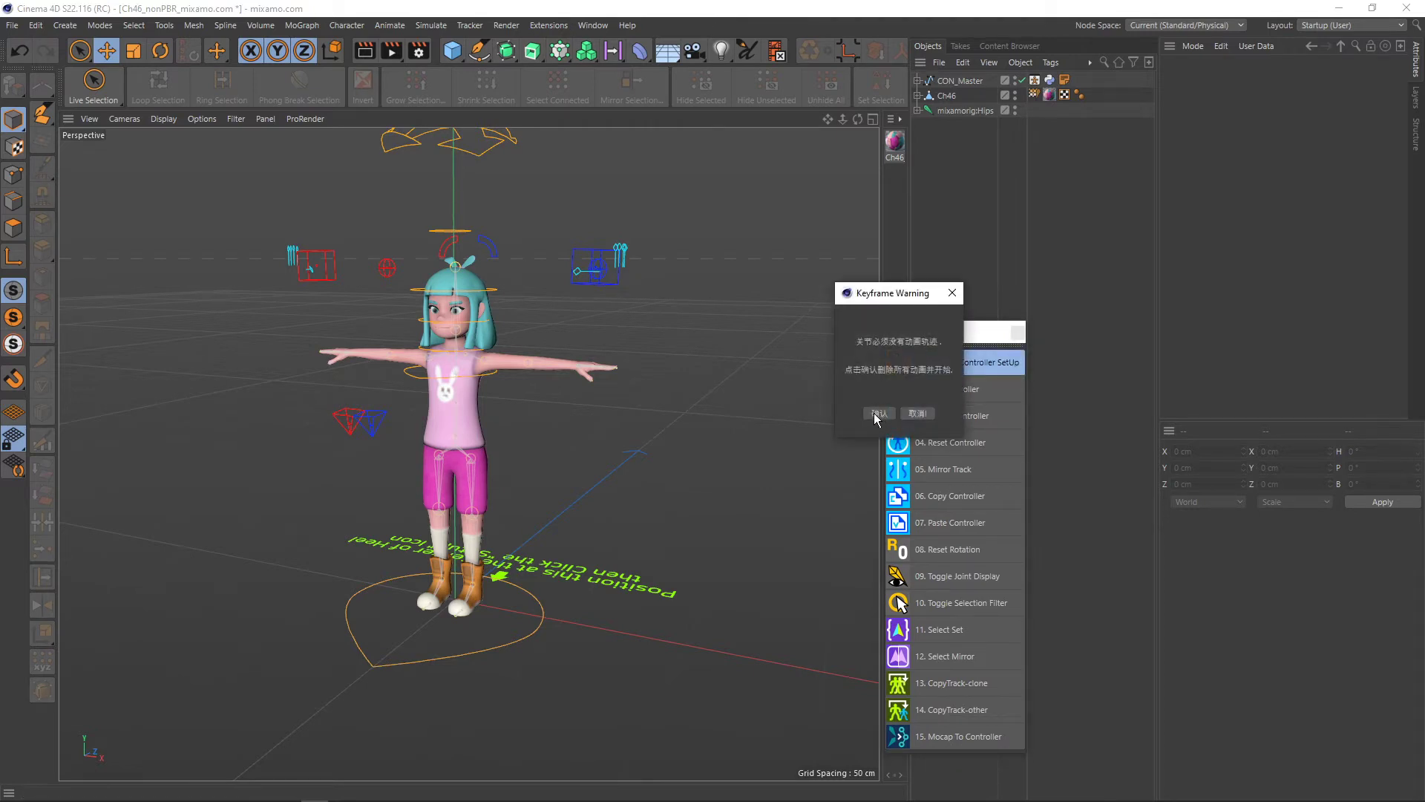
{"action": "left_click", "coordinate": [876, 413]}
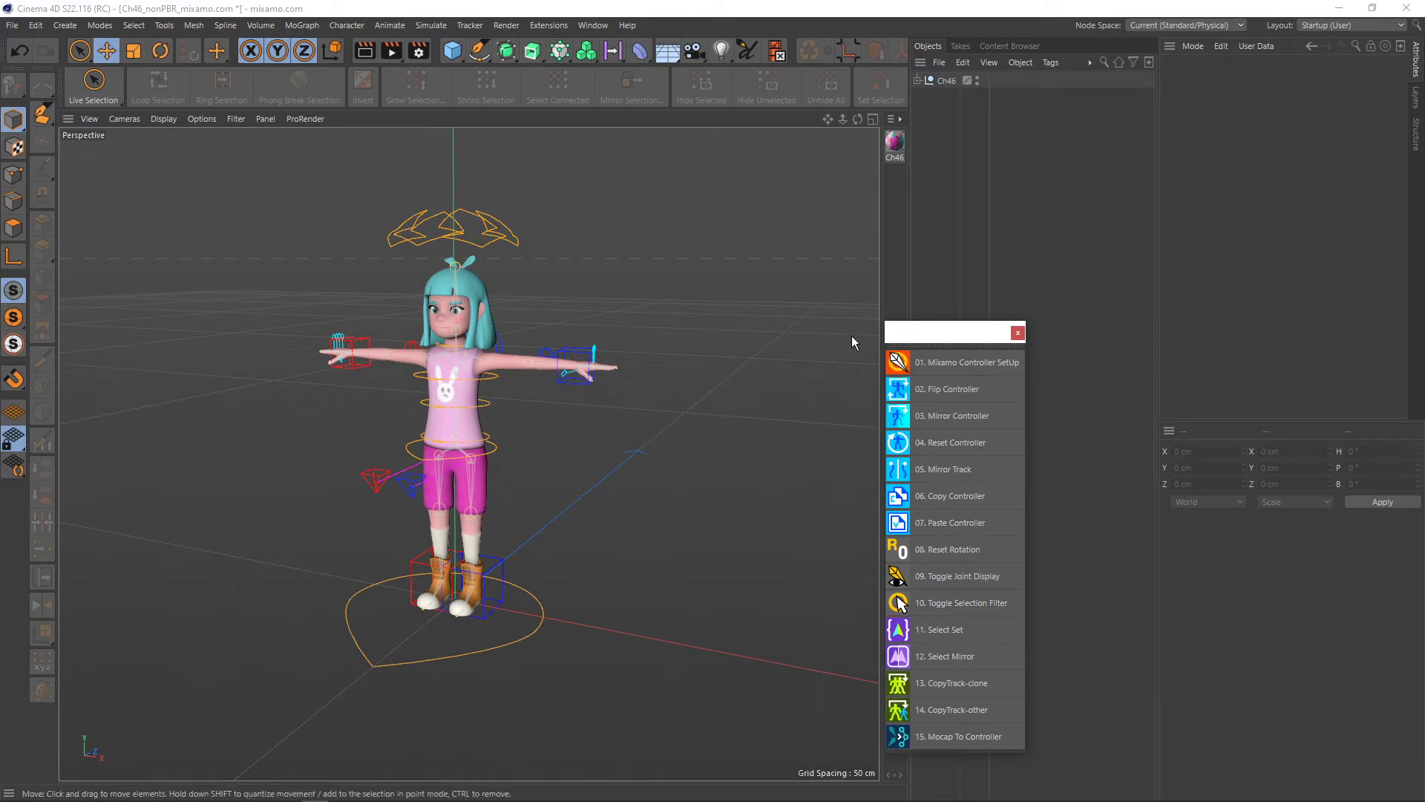
- Test the arm by raising CON_LeftHand, undo the move, and switch to the Mixamo browser
{"action": "left_click", "coordinate": [918, 80]}
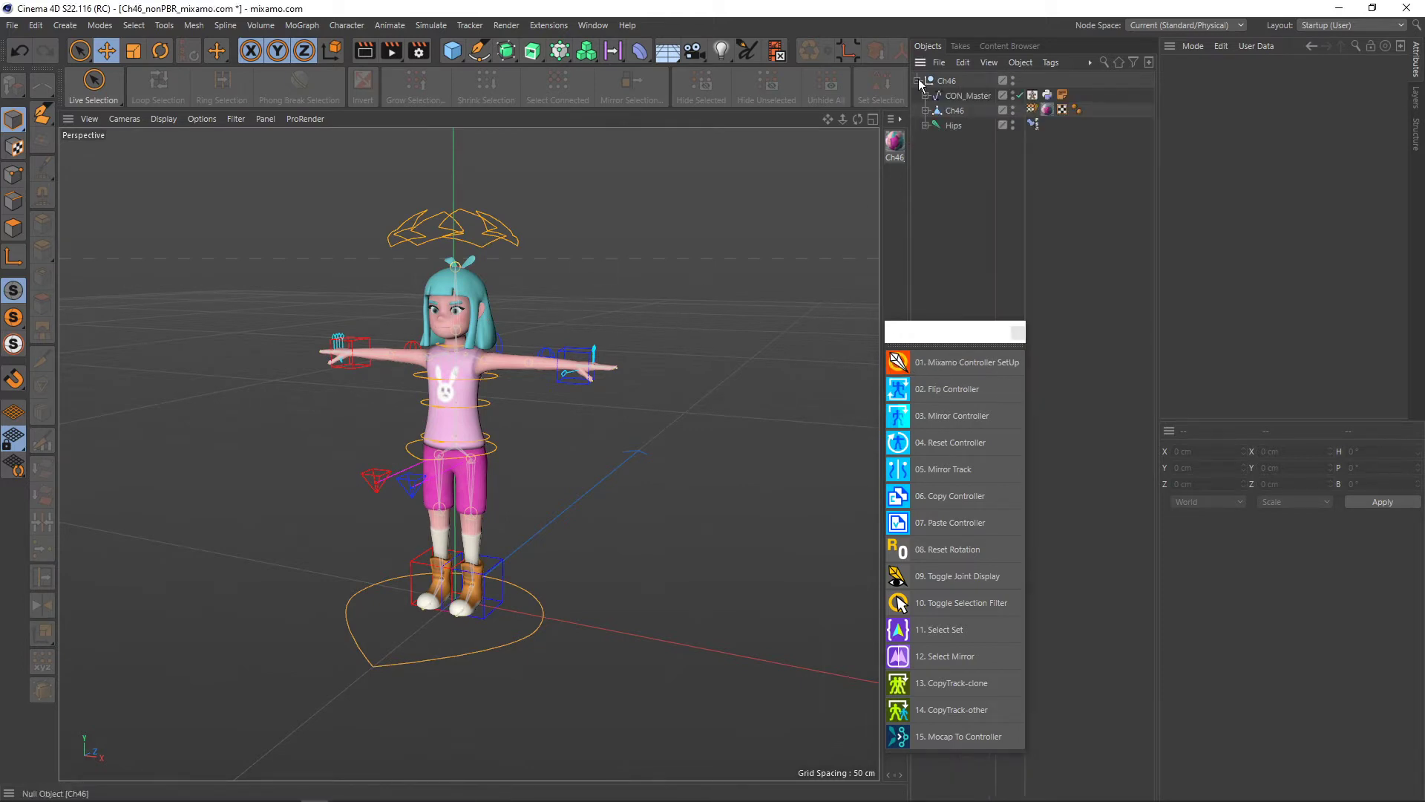
{"action": "scroll", "coordinate": [574, 357], "scroll_direction": "up", "scroll_amount": 3}
{"action": "left_click", "coordinate": [575, 363]}
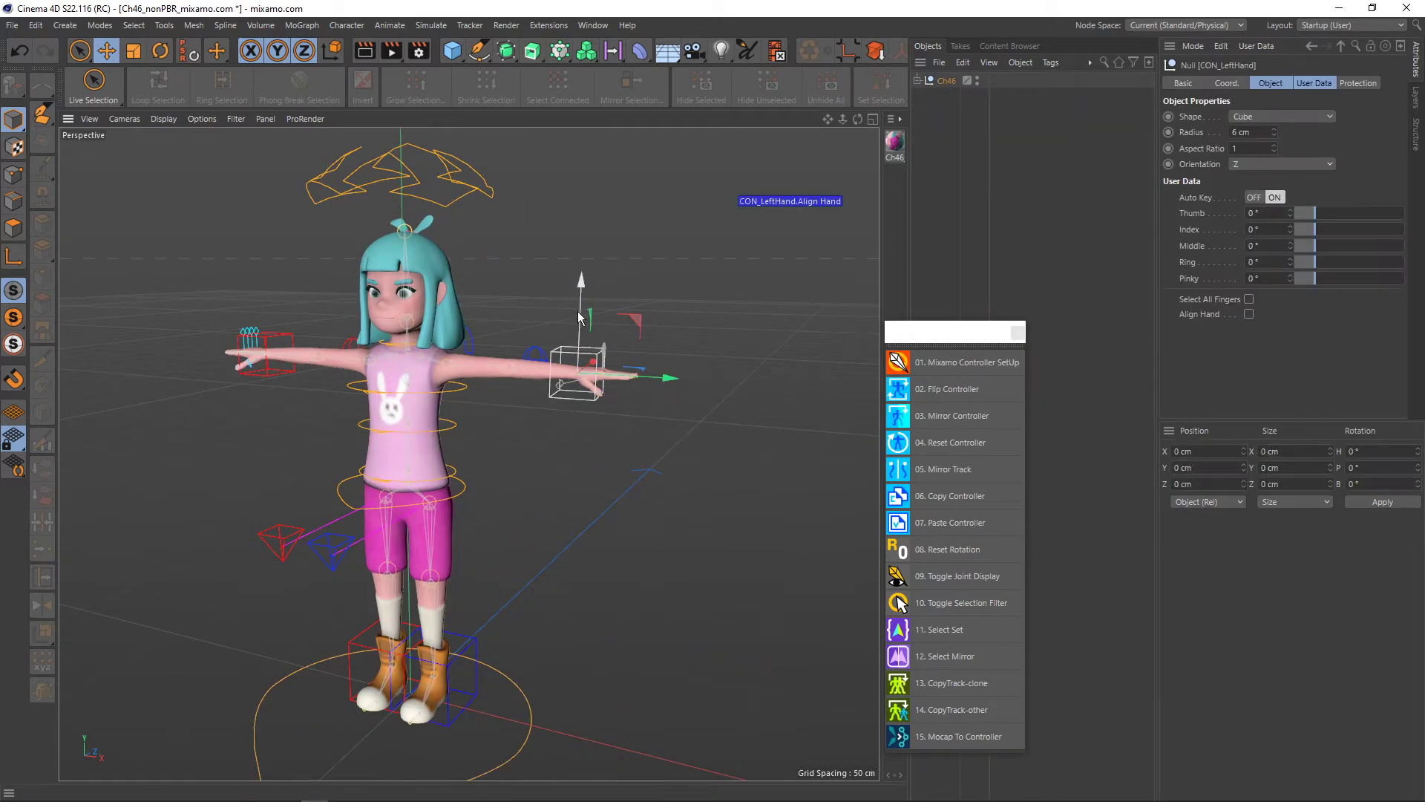
{"action": "left_click_drag", "start_coordinate": [580, 286], "coordinate": [581, 236]}
{"action": "key", "text": "ctrl+z"}
{"action": "mouse_move", "coordinate": [580, 291]}
{"action": "left_mouse_down", "text": "alt"}
{"action": "mouse_move", "coordinate": [504, 440]}
{"action": "mouse_move", "coordinate": [545, 452]}
{"action": "mouse_move", "coordinate": [527, 407]}
{"action": "mouse_move", "coordinate": [541, 451]}
{"action": "left_mouse_up", "text": "alt"}
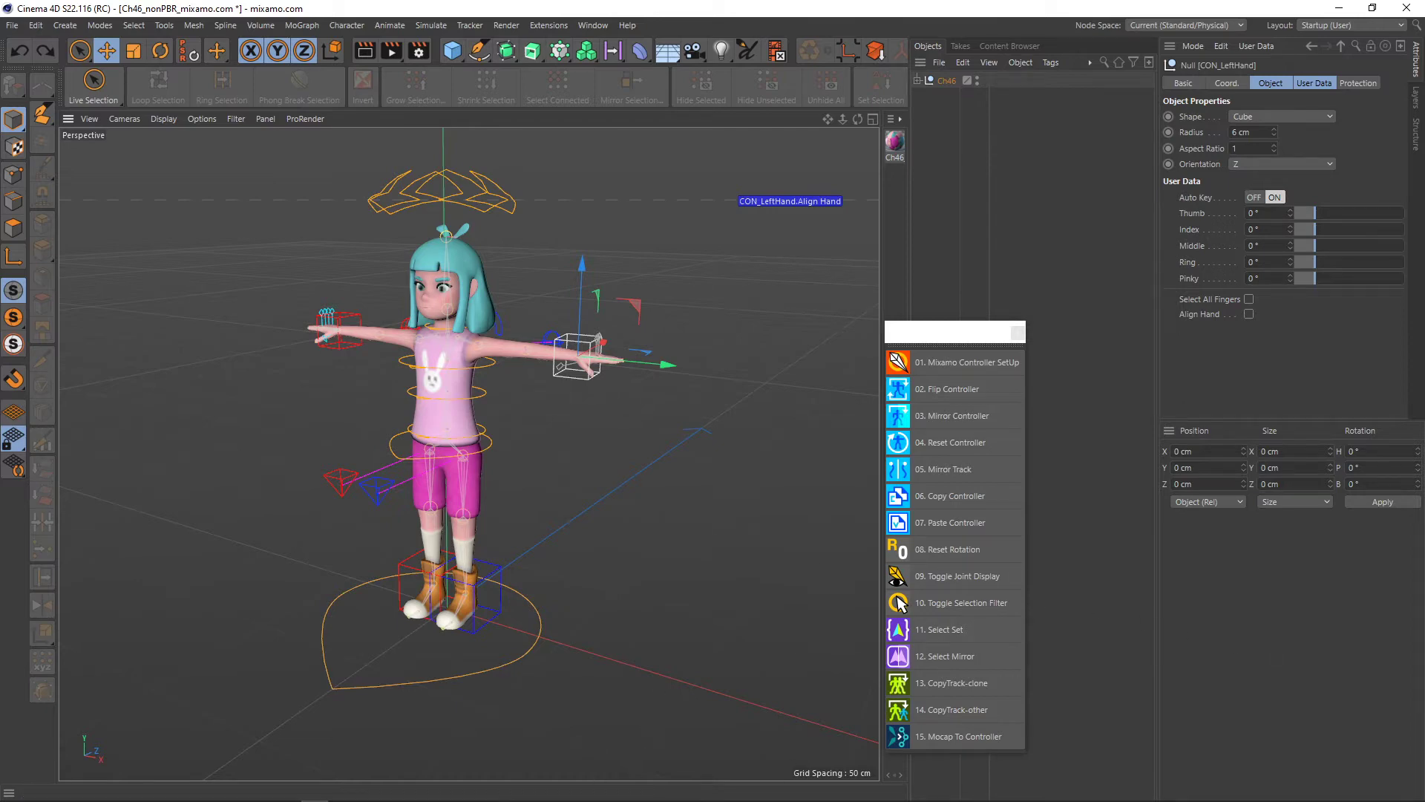
{"action": "key", "text": "alt+Tab"}
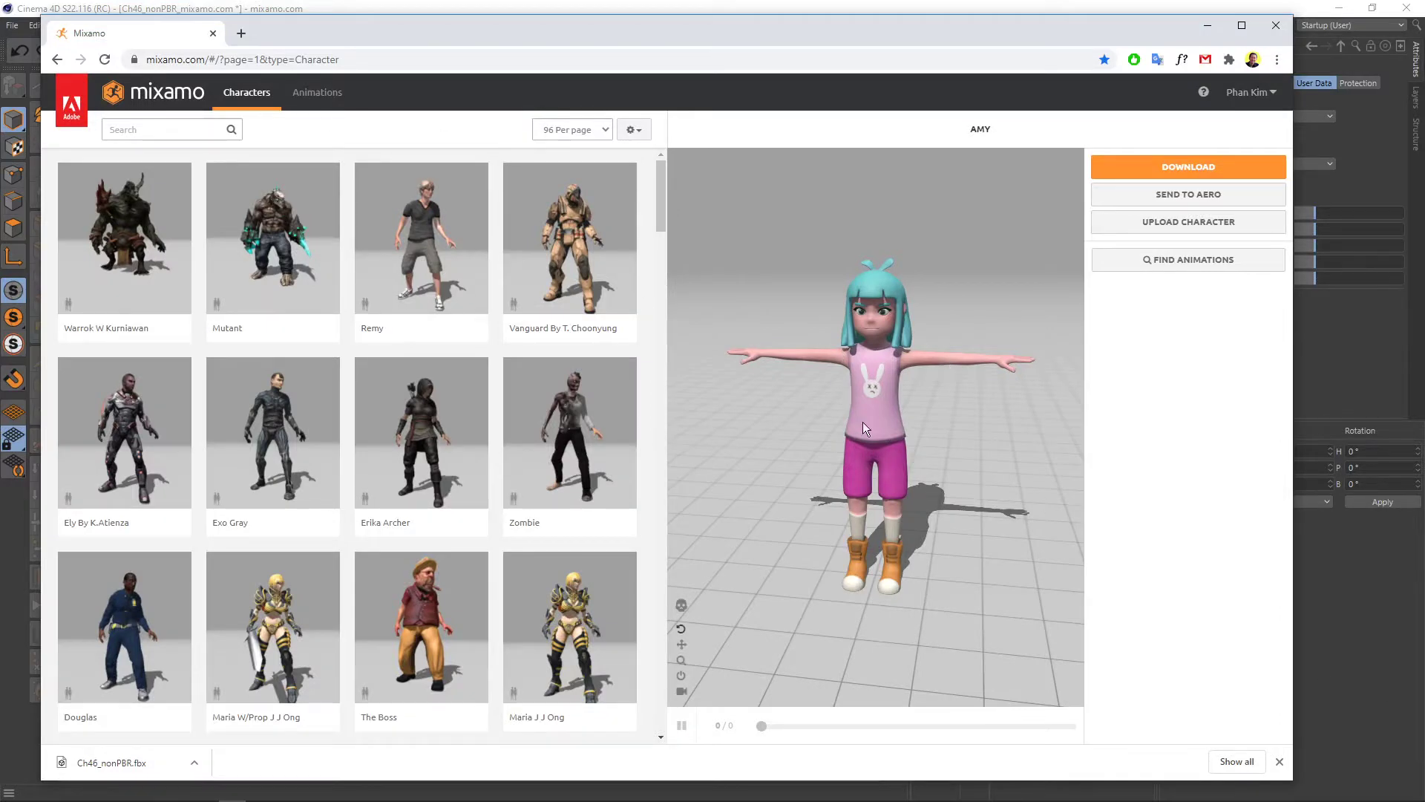
- Dismiss the downloads list and toggle between Mixamo's Animations and Characters lists
{"action": "left_click", "coordinate": [1279, 763]}
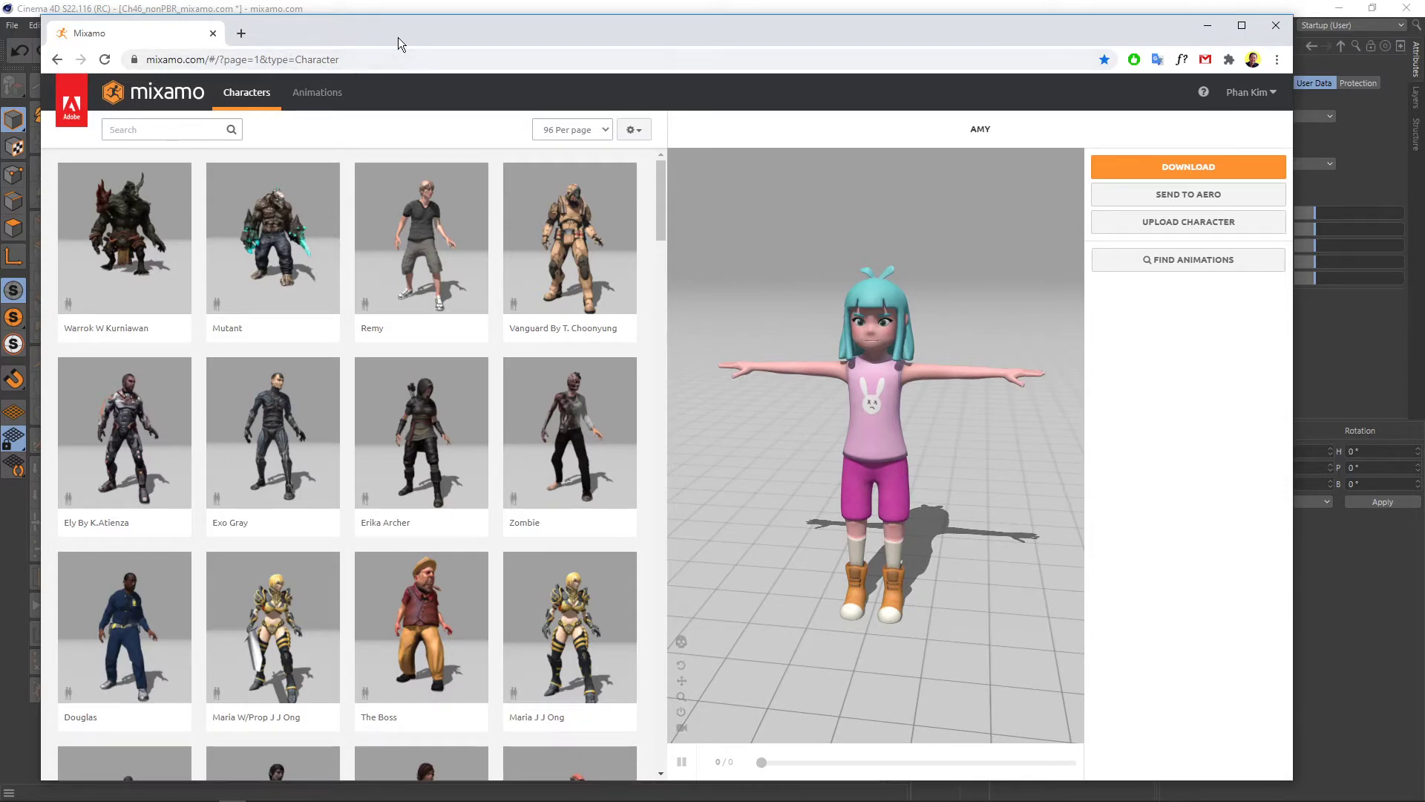
{"action": "mouse_move", "coordinate": [398, 43]}
{"action": "left_mouse_down"}
{"action": "mouse_move", "coordinate": [612, 57]}
{"action": "mouse_move", "coordinate": [435, 532]}
{"action": "left_mouse_up"}
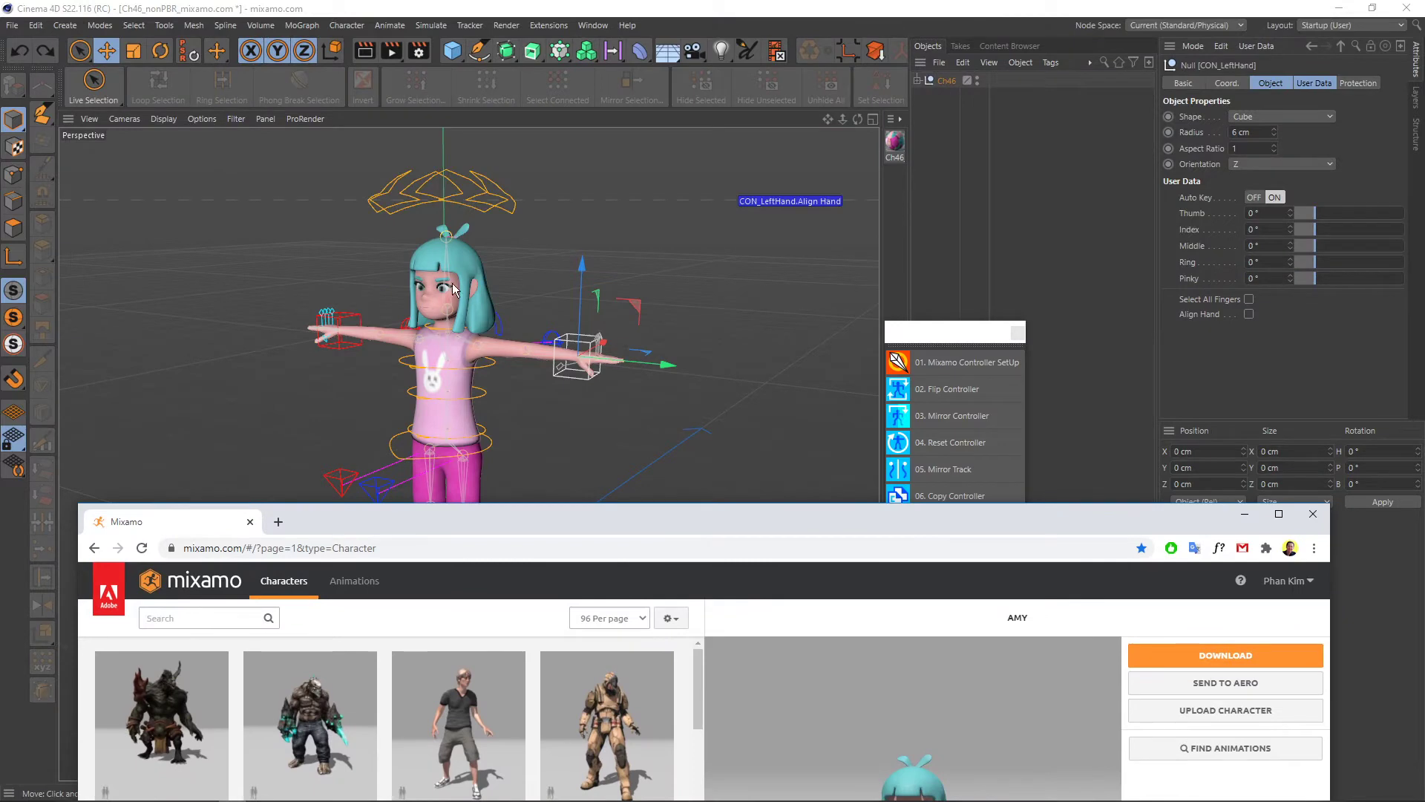
{"action": "mouse_move", "coordinate": [577, 529]}
{"action": "left_mouse_down"}
{"action": "mouse_move", "coordinate": [560, 77]}
{"action": "mouse_move", "coordinate": [532, 38]}
{"action": "left_mouse_up"}
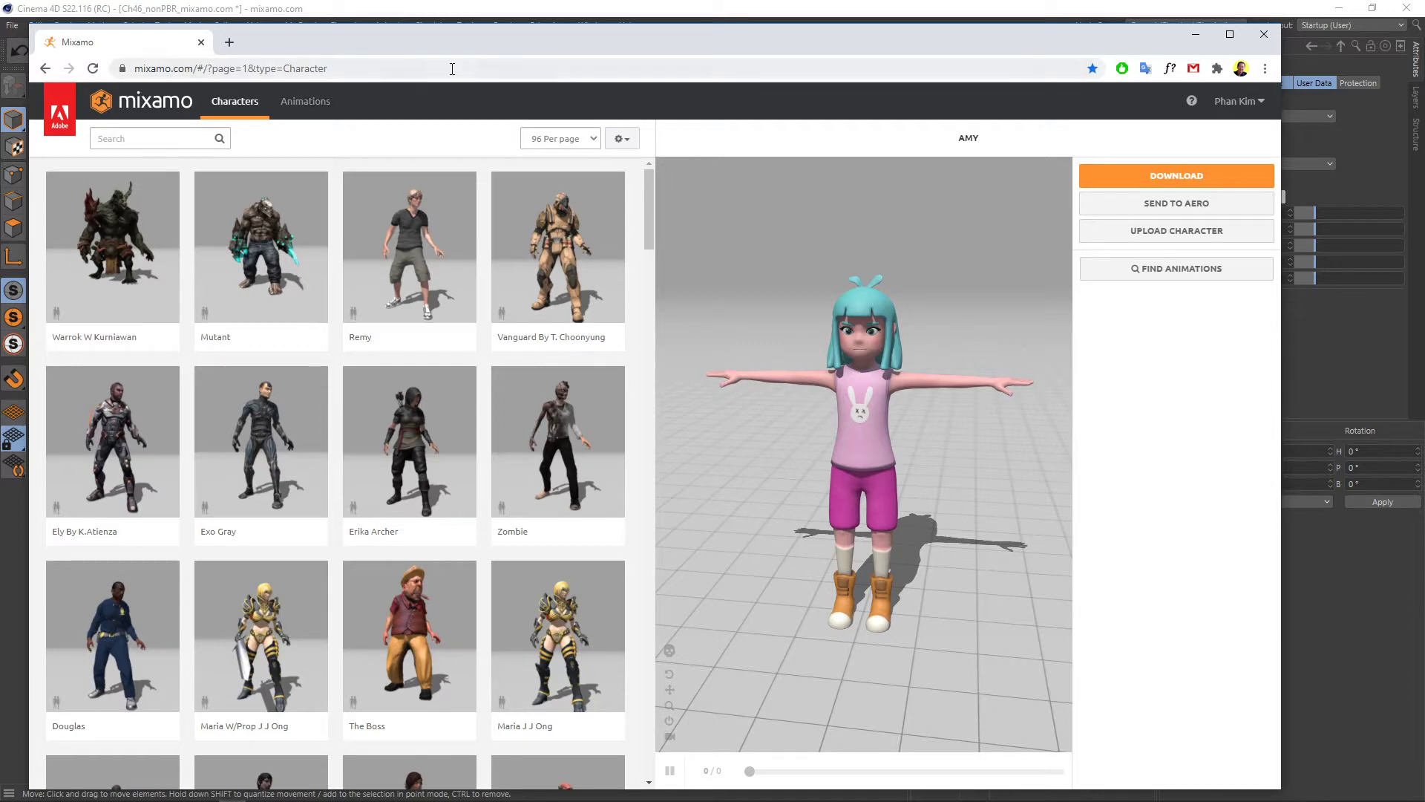
{"action": "left_click", "coordinate": [305, 104]}
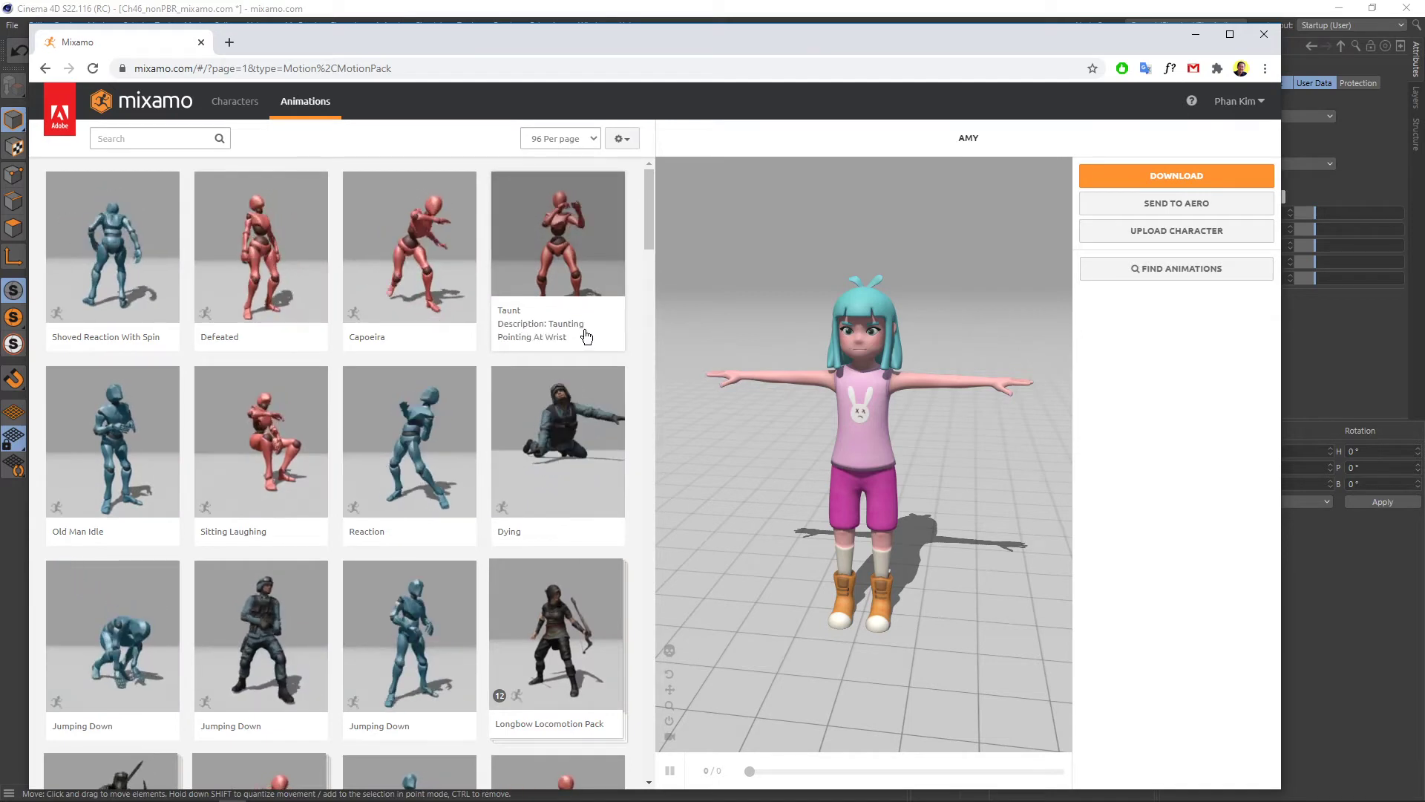
{"action": "left_click", "coordinate": [235, 103]}
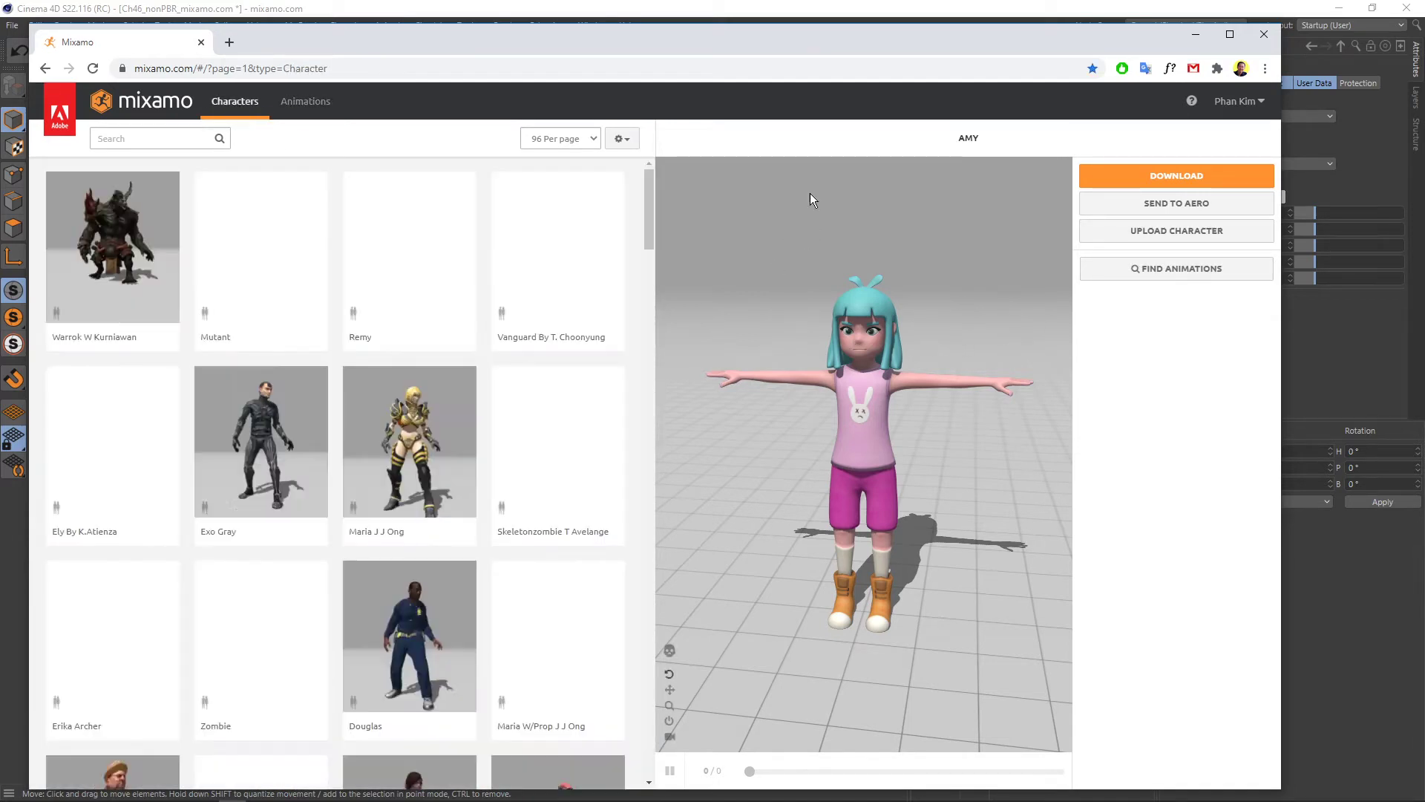
{"action": "mouse_move", "coordinate": [790, 55]}
{"action": "left_mouse_down"}
{"action": "mouse_move", "coordinate": [791, 224]}
{"action": "mouse_move", "coordinate": [773, 196]}
{"action": "mouse_move", "coordinate": [832, 763]}
{"action": "left_mouse_up"}
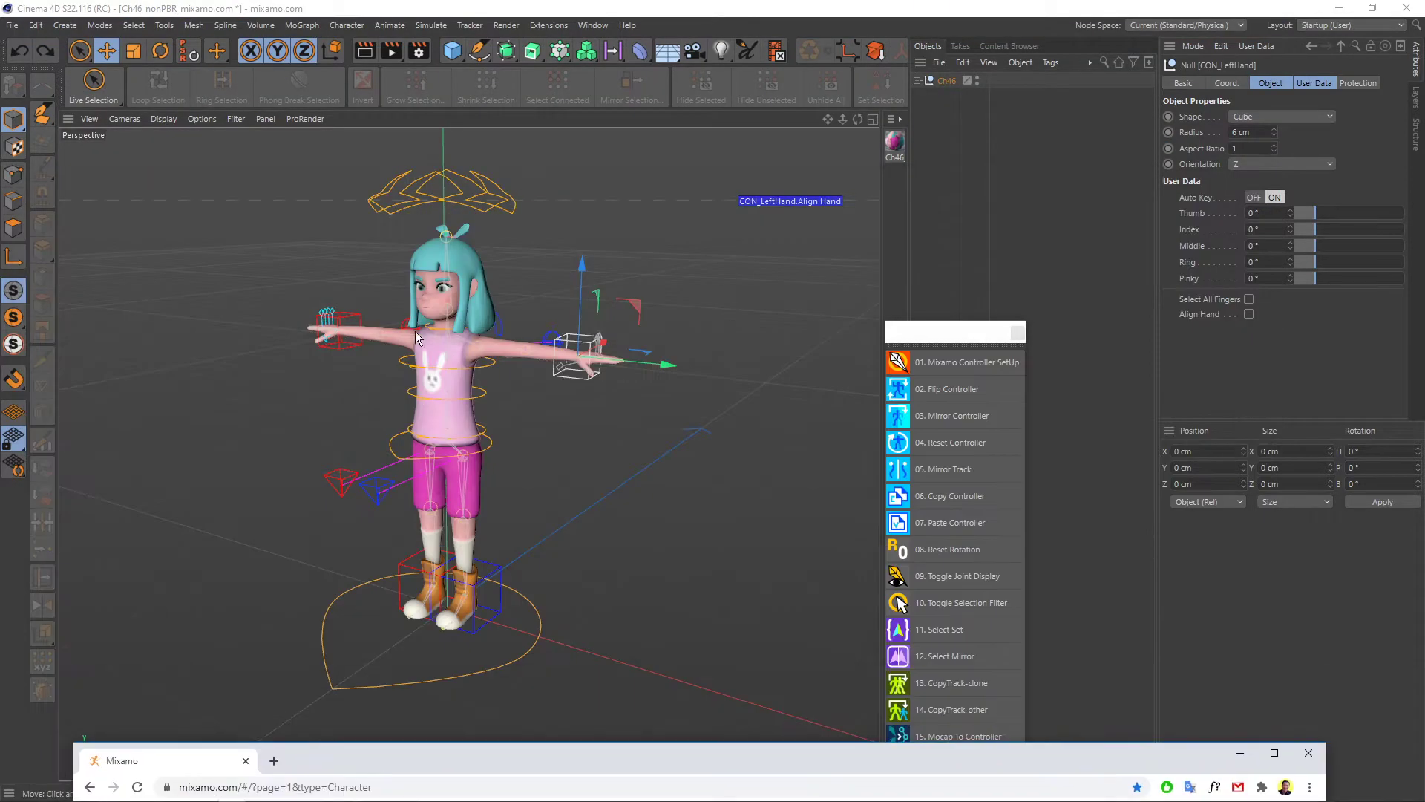
{"action": "left_click_drag", "start_coordinate": [710, 756], "coordinate": [710, 48]}
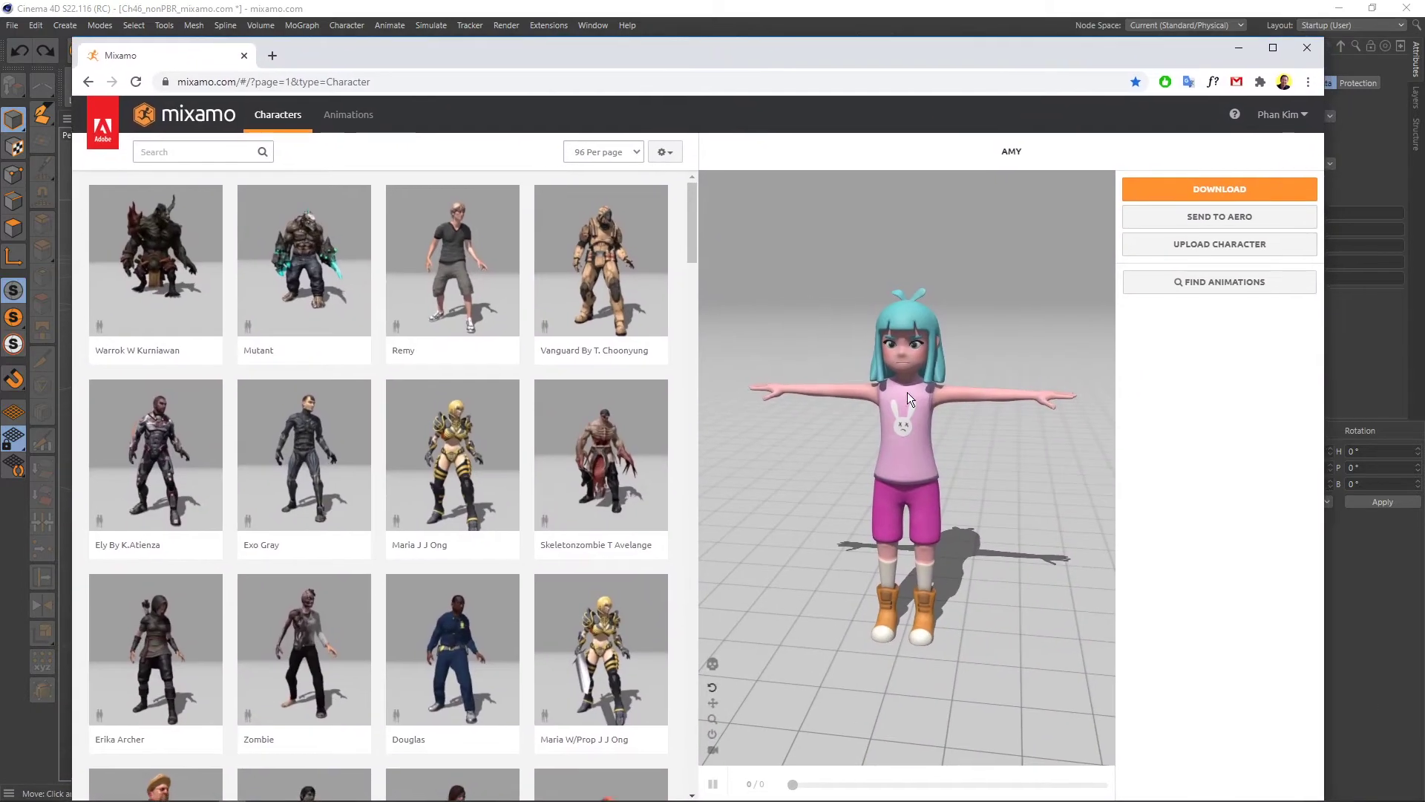
- Scroll through Mixamo's Animations library and put the cursor in its search field
{"action": "left_click", "coordinate": [375, 116]}
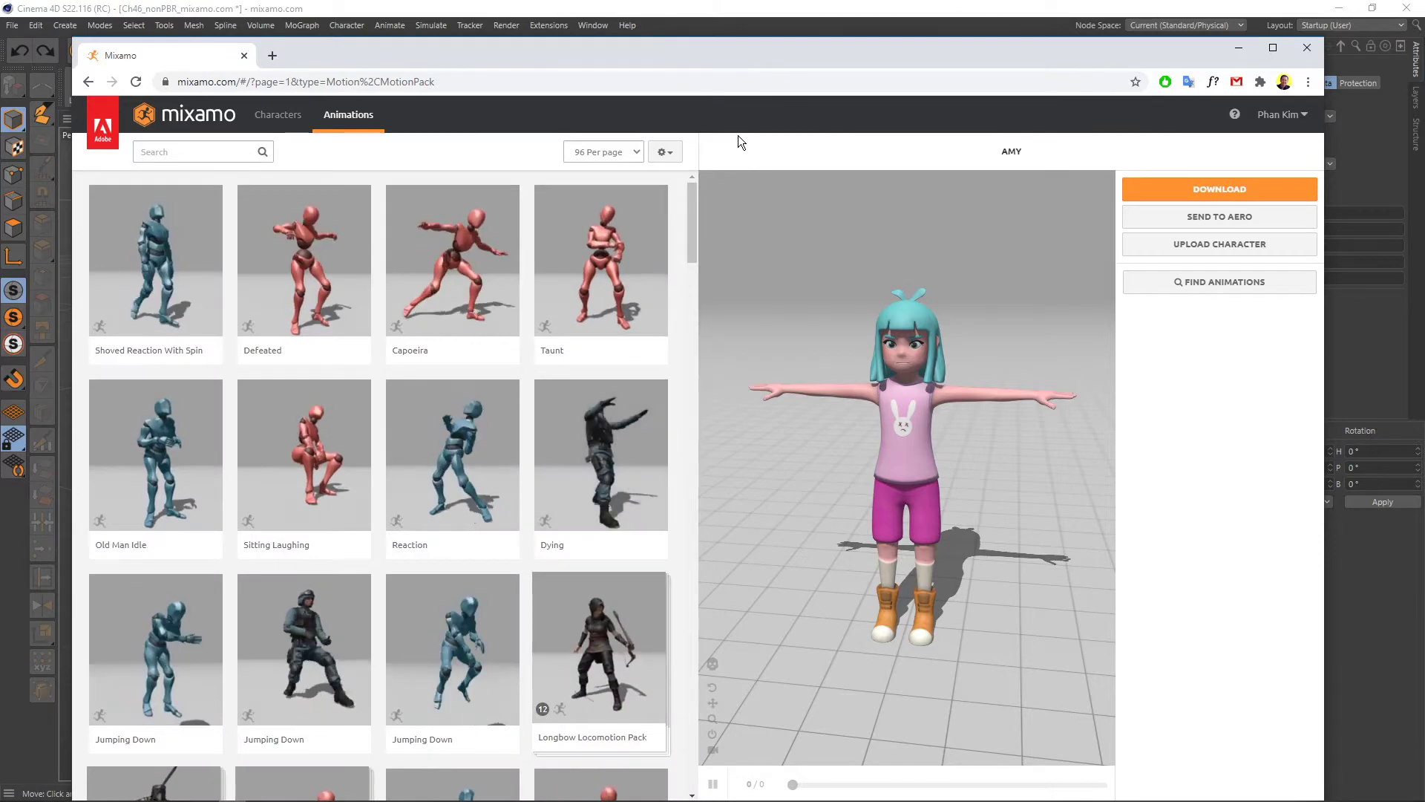
{"action": "left_click_drag", "start_coordinate": [764, 58], "coordinate": [755, 26]}
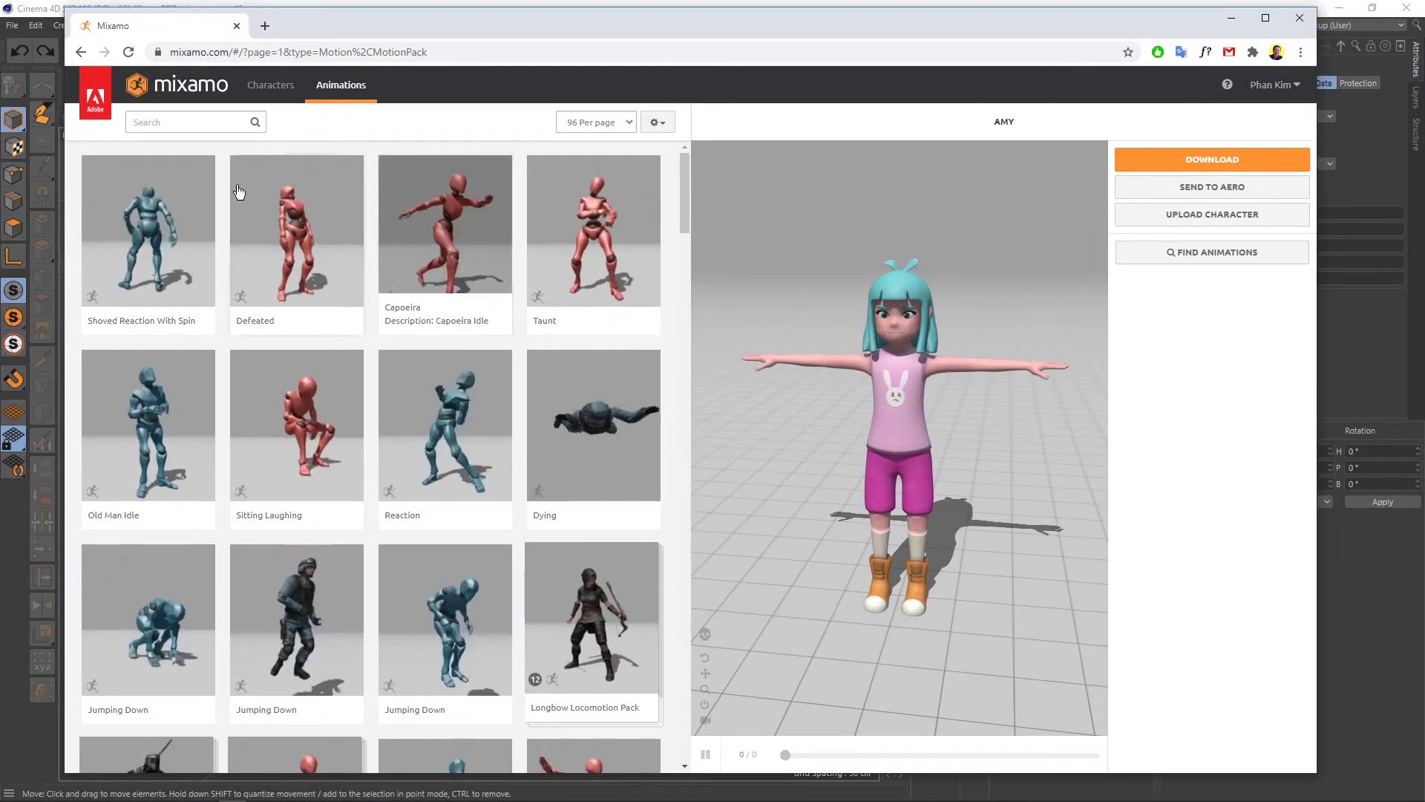
{"action": "scroll", "coordinate": [426, 453], "scroll_direction": "down", "scroll_amount": 3}
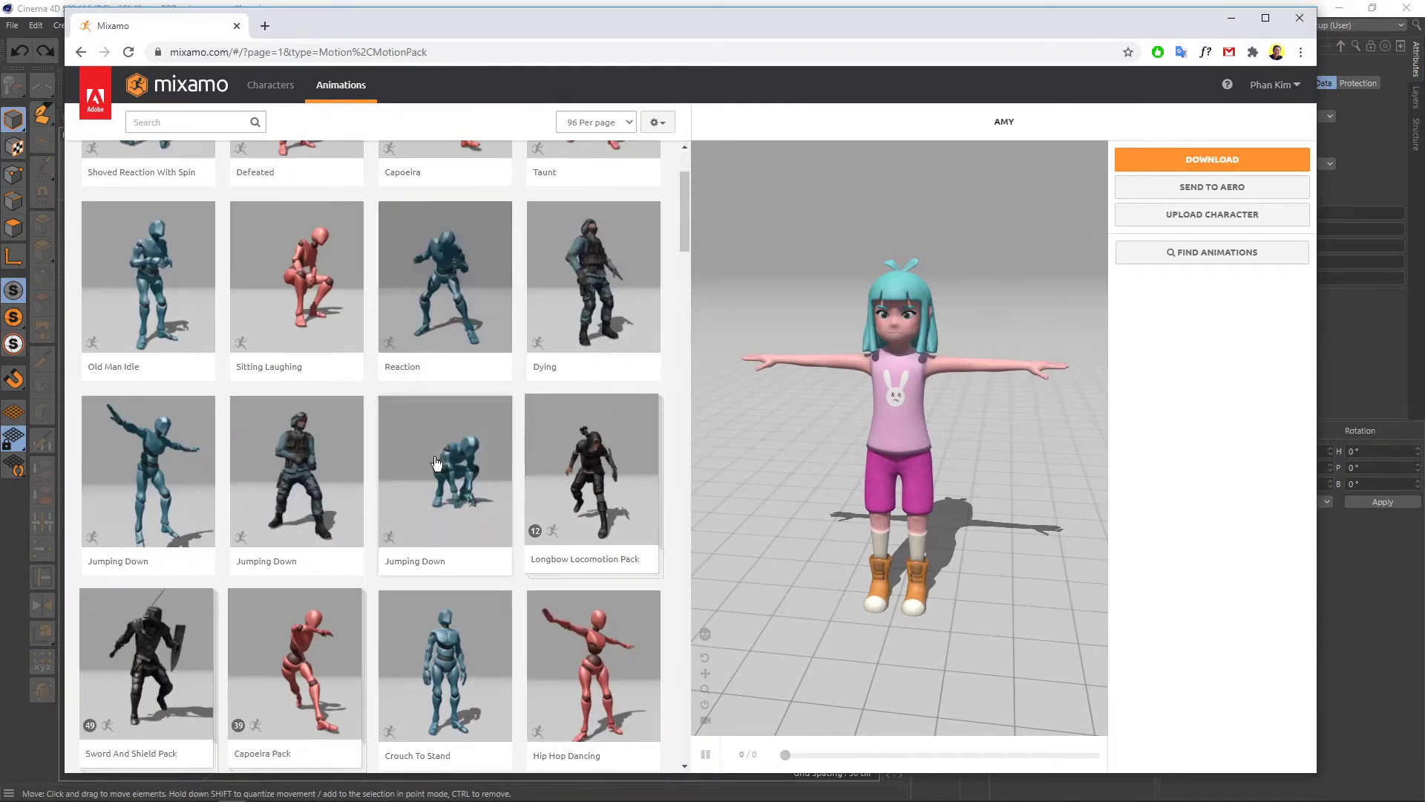
{"action": "scroll", "coordinate": [436, 468], "scroll_direction": "down", "scroll_amount": 2}
{"action": "scroll", "coordinate": [438, 472], "scroll_direction": "down", "scroll_amount": 3}
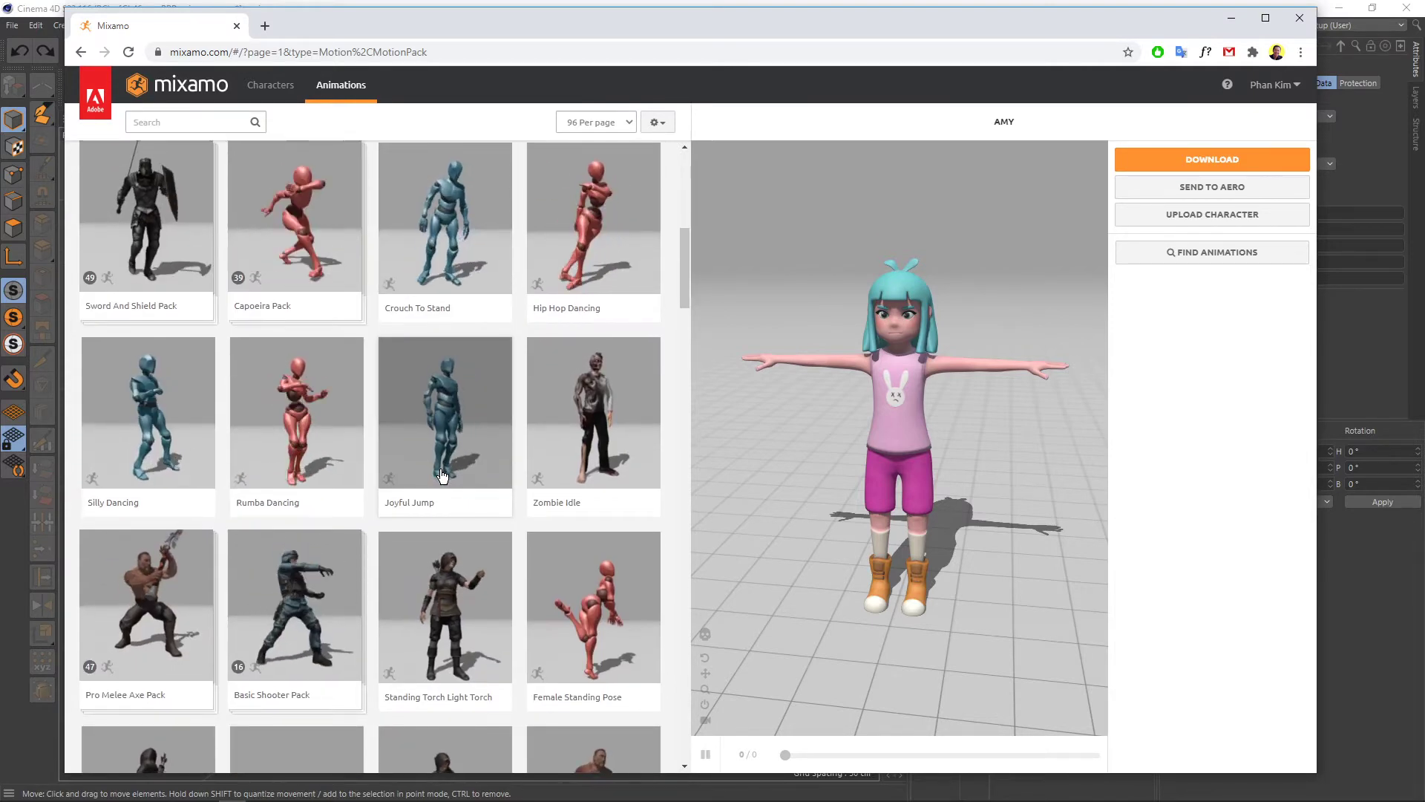
{"action": "scroll", "coordinate": [442, 475], "scroll_direction": "down", "scroll_amount": 5}
{"action": "scroll", "coordinate": [443, 479], "scroll_direction": "down", "scroll_amount": 3}
{"action": "scroll", "coordinate": [443, 481], "scroll_direction": "down", "scroll_amount": 2}
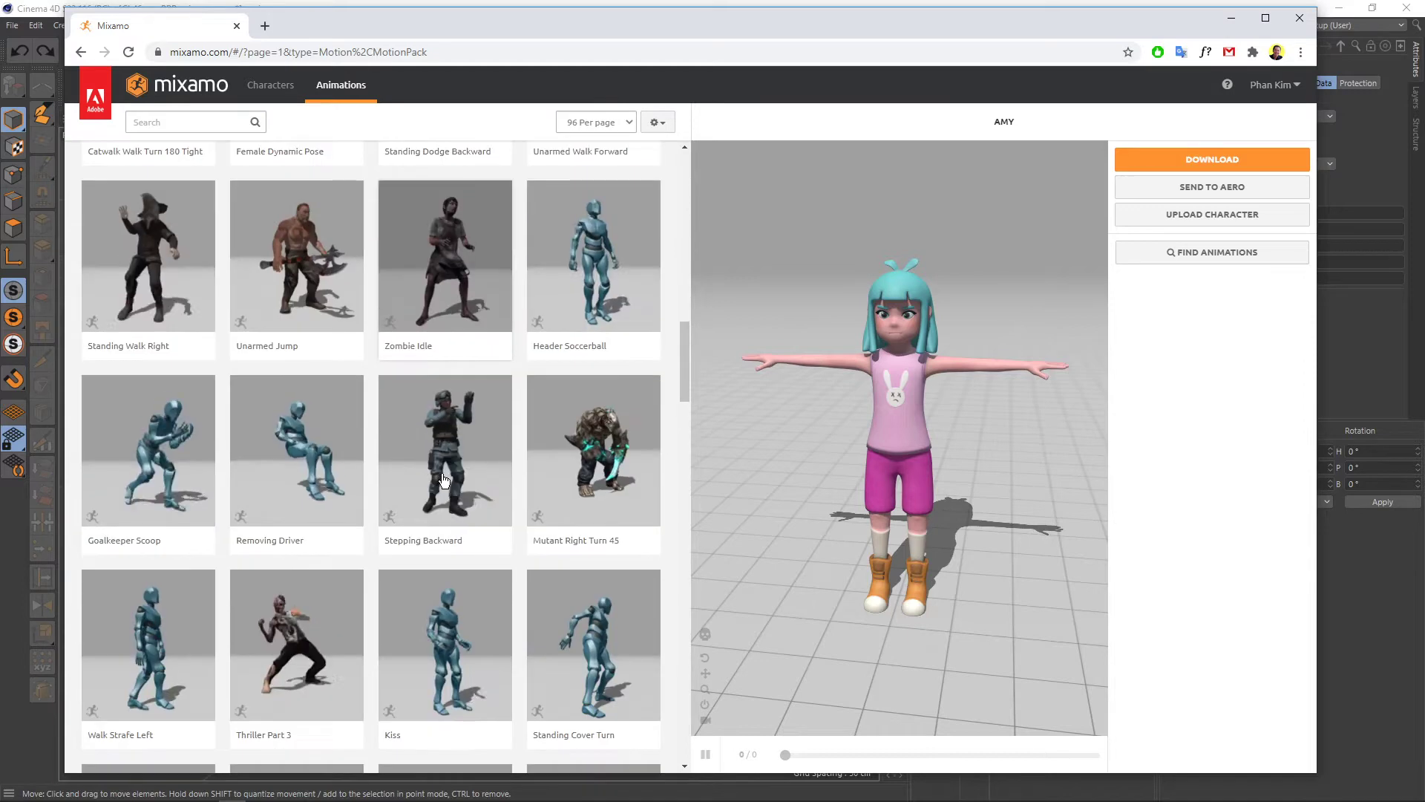
{"action": "scroll", "coordinate": [443, 481], "scroll_direction": "down", "scroll_amount": 2}
{"action": "scroll", "coordinate": [443, 481], "scroll_direction": "down", "scroll_amount": 3}
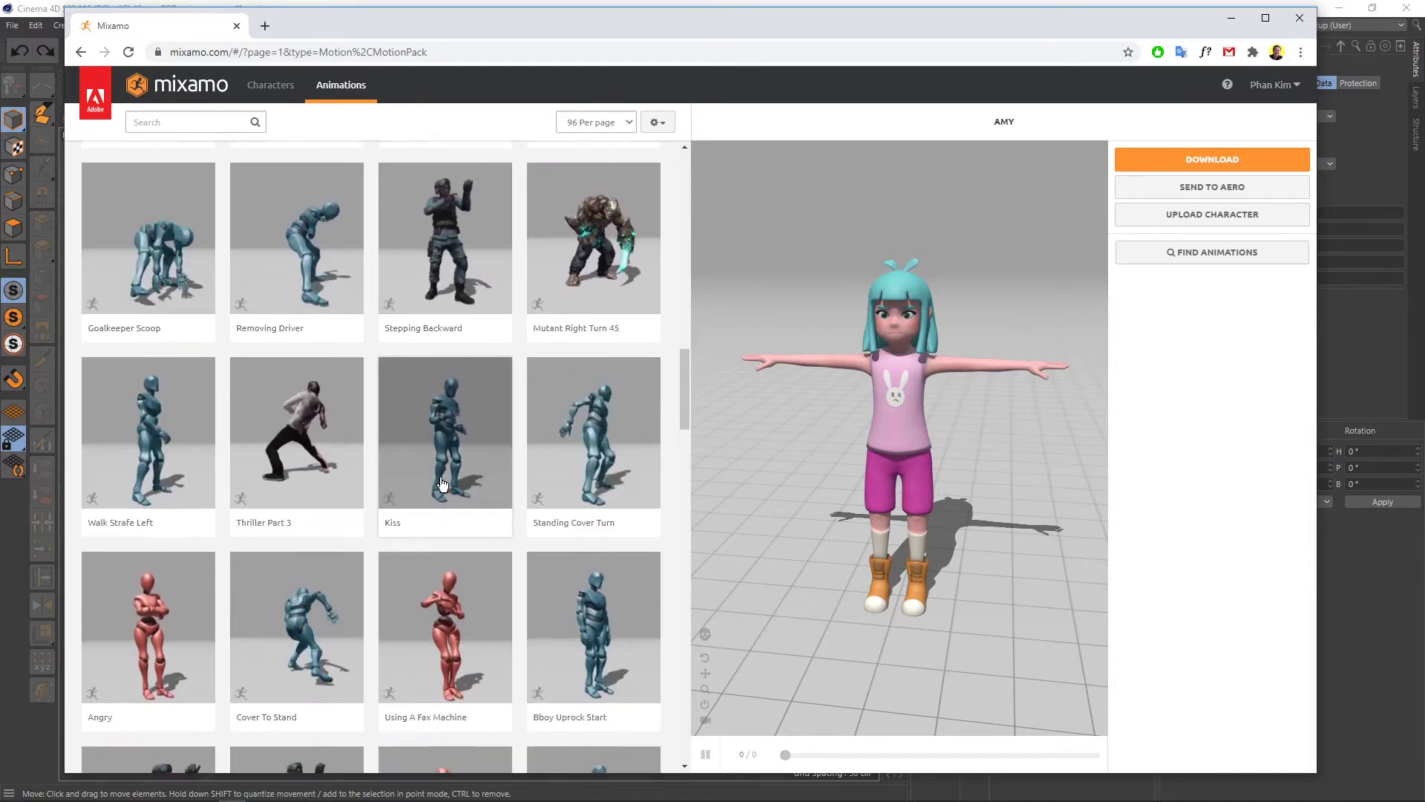
{"action": "scroll", "coordinate": [443, 481], "scroll_direction": "down", "scroll_amount": 1}
{"action": "scroll", "coordinate": [443, 481], "scroll_direction": "down", "scroll_amount": 2}
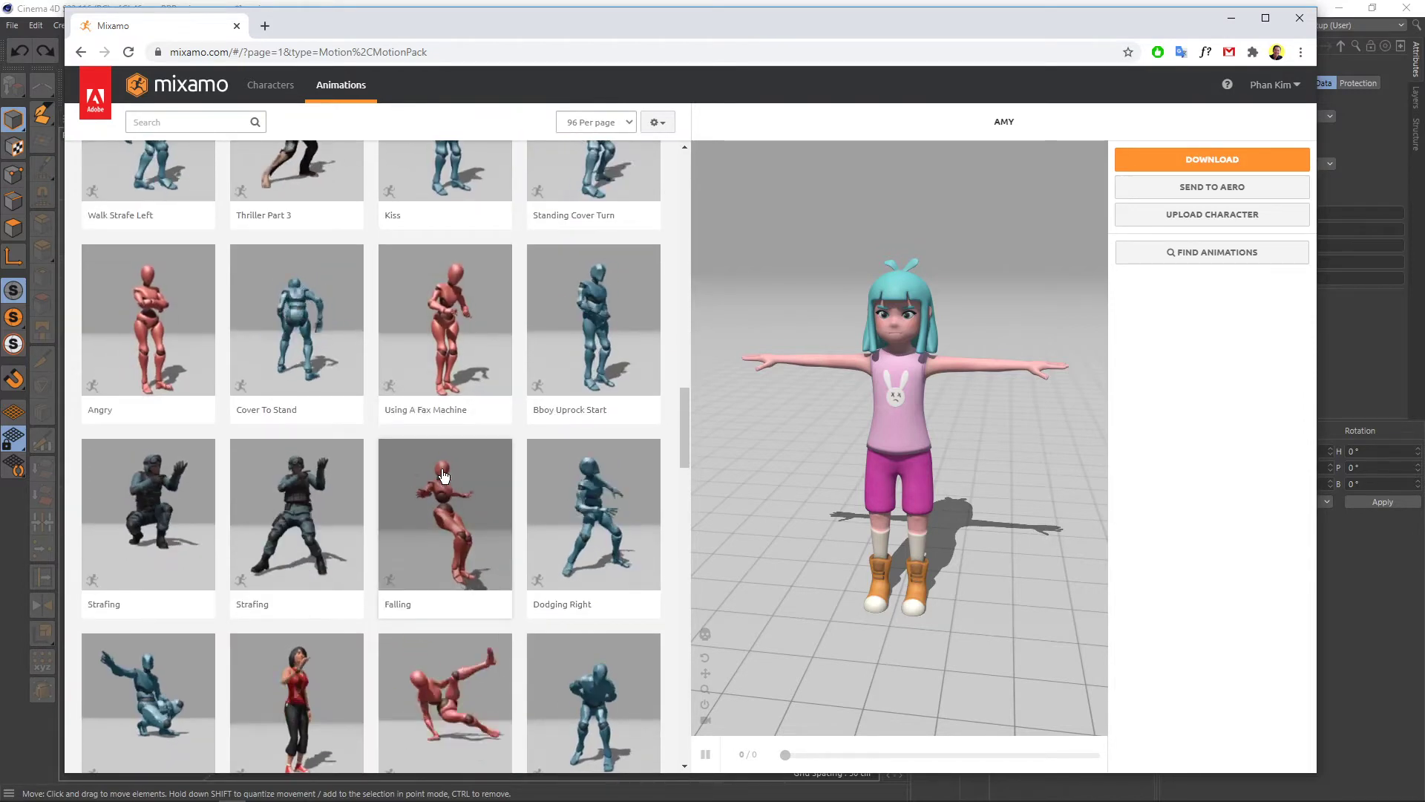
{"action": "scroll", "coordinate": [443, 475], "scroll_direction": "down", "scroll_amount": 3}
{"action": "scroll", "coordinate": [468, 495], "scroll_direction": "down", "scroll_amount": 3}
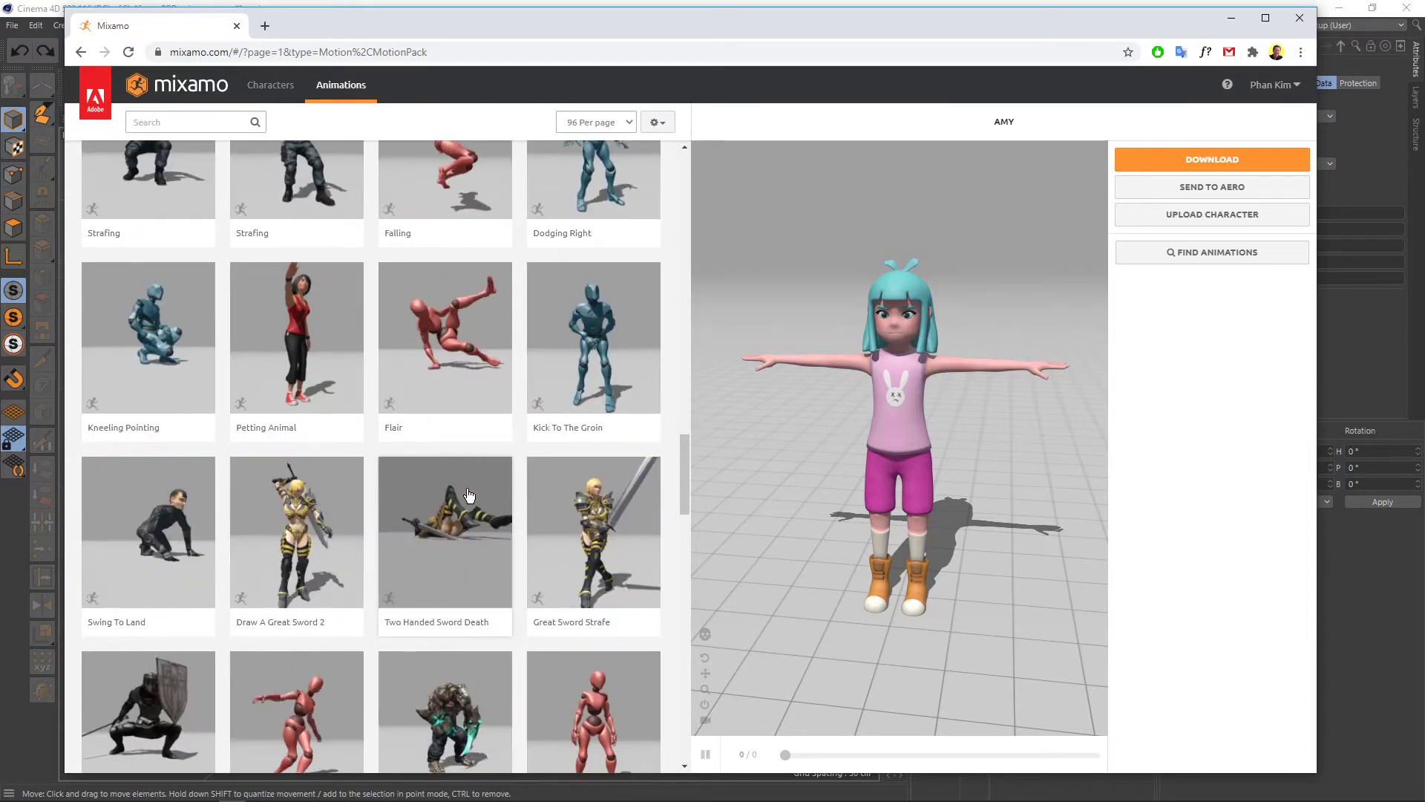
{"action": "scroll", "coordinate": [469, 495], "scroll_direction": "up", "scroll_amount": 3}
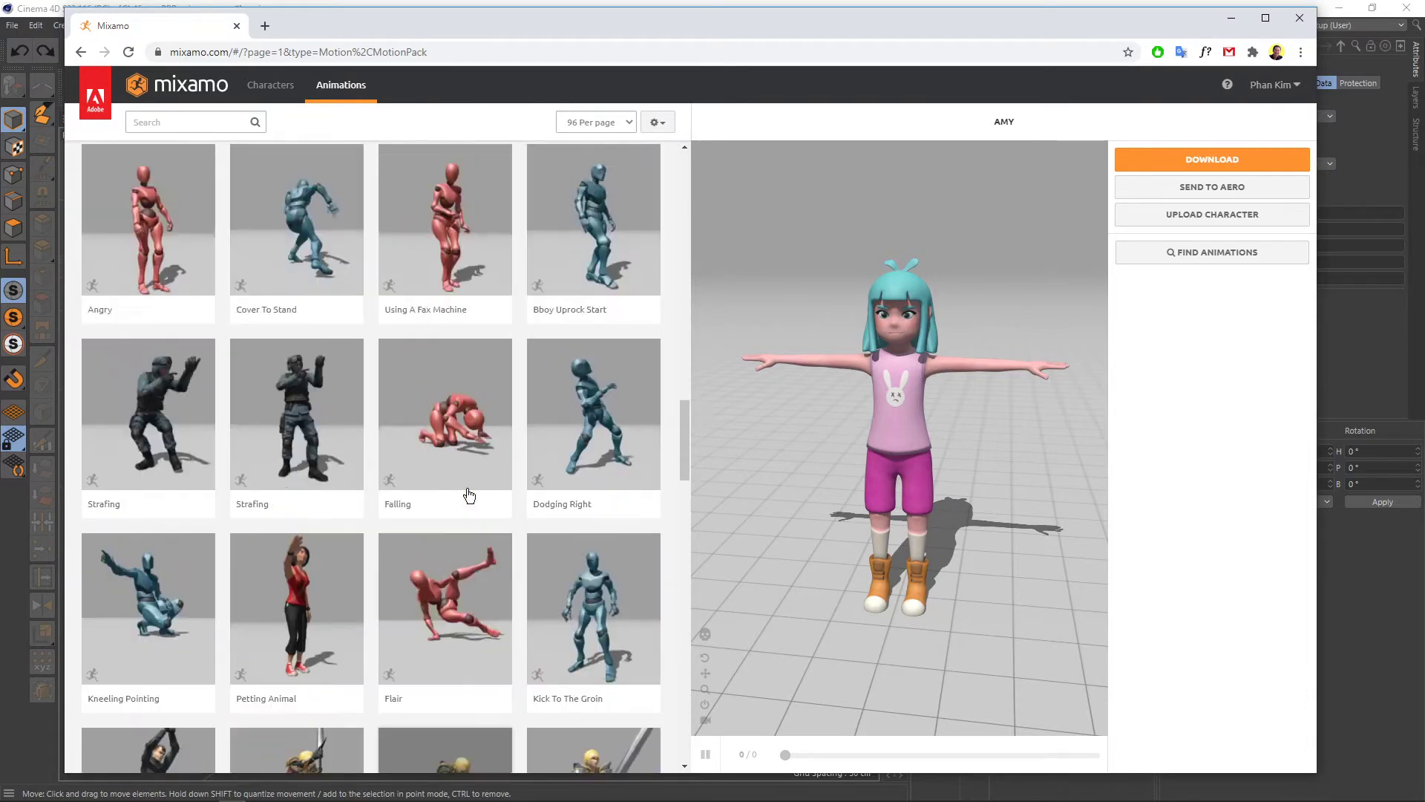
{"action": "scroll", "coordinate": [469, 495], "scroll_direction": "up", "scroll_amount": 3}
{"action": "scroll", "coordinate": [468, 495], "scroll_direction": "up", "scroll_amount": 3}
{"action": "left_click", "coordinate": [179, 121]}
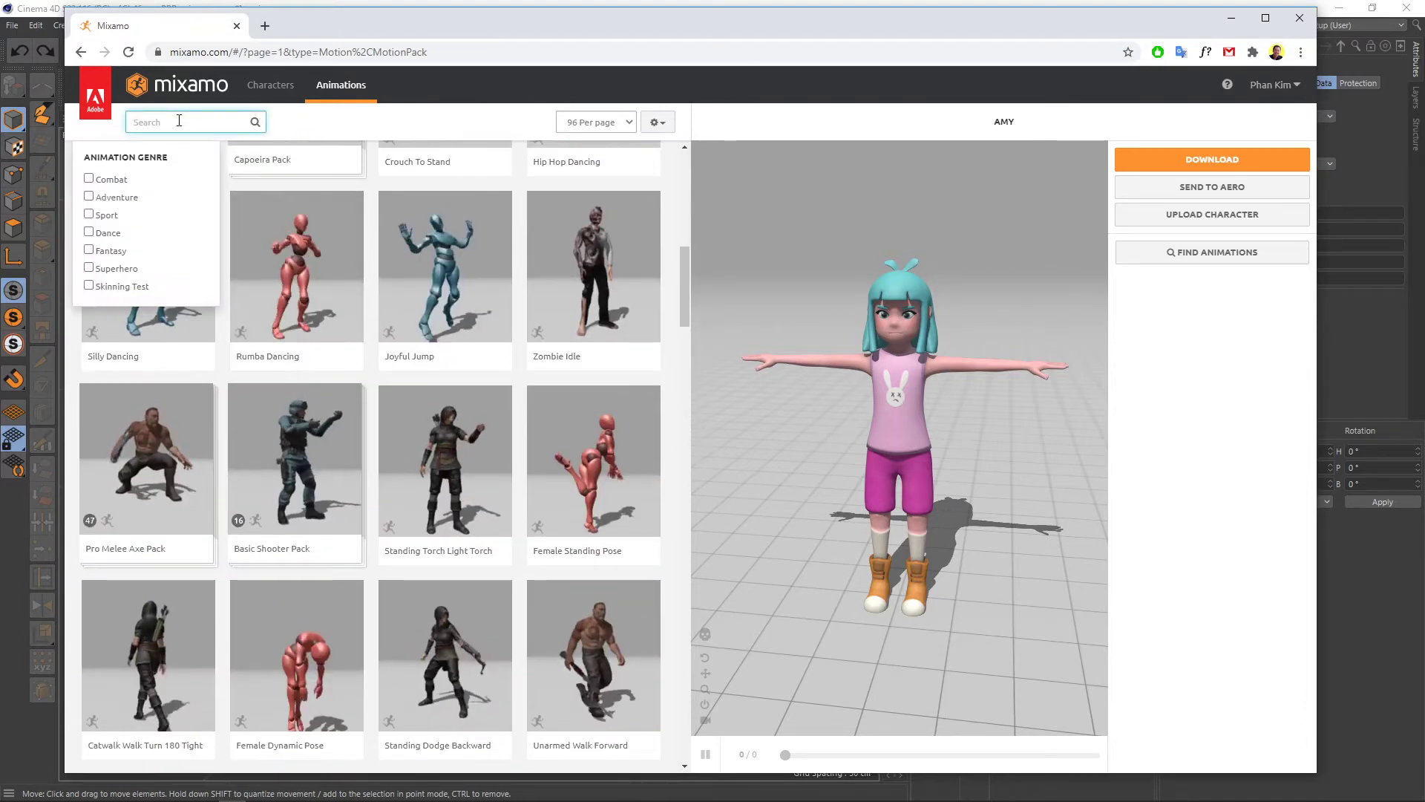
- Search 'walk' and apply Mixamo's Walking animation to Amy
{"action": "type", "text": "walk"}
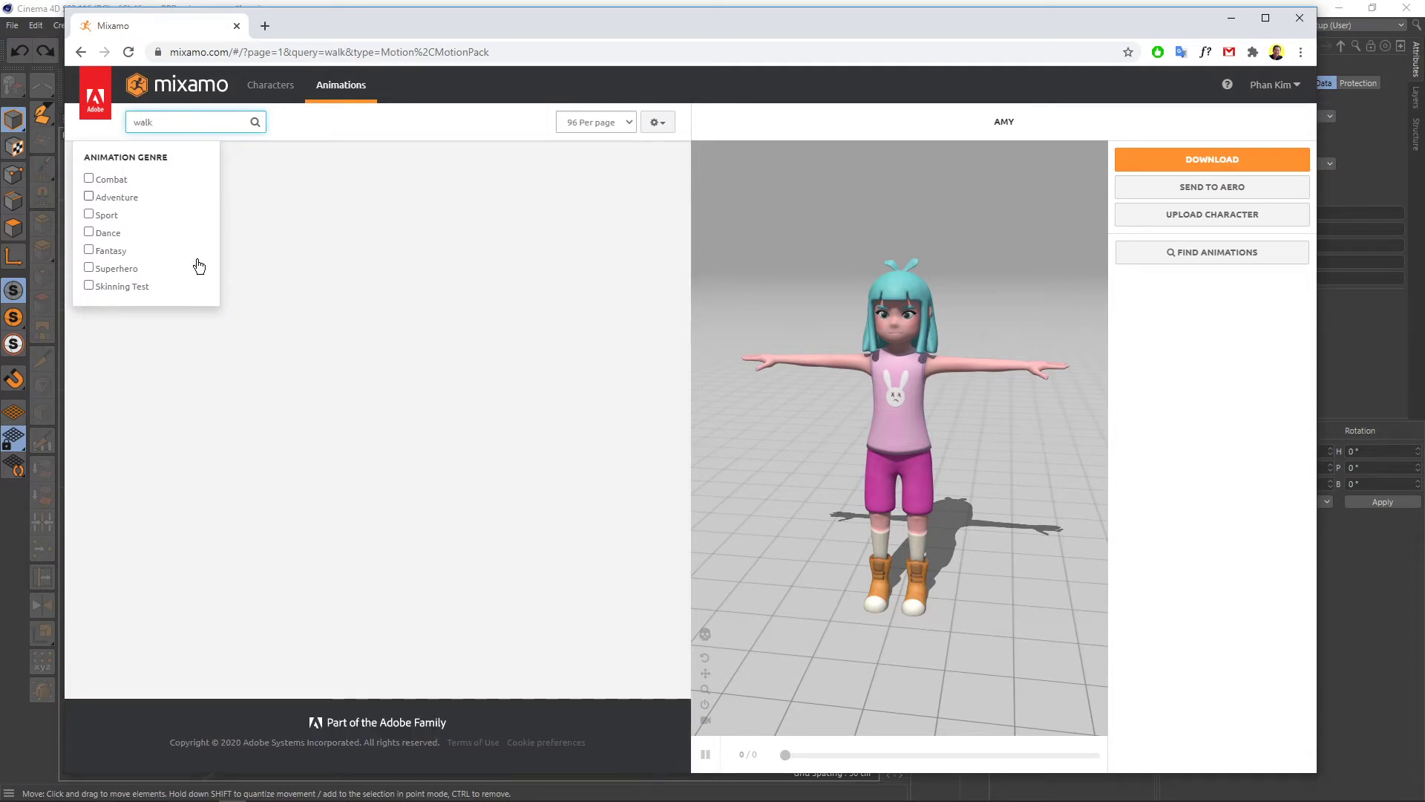
{"action": "scroll", "coordinate": [215, 505], "scroll_direction": "down", "scroll_amount": 3}
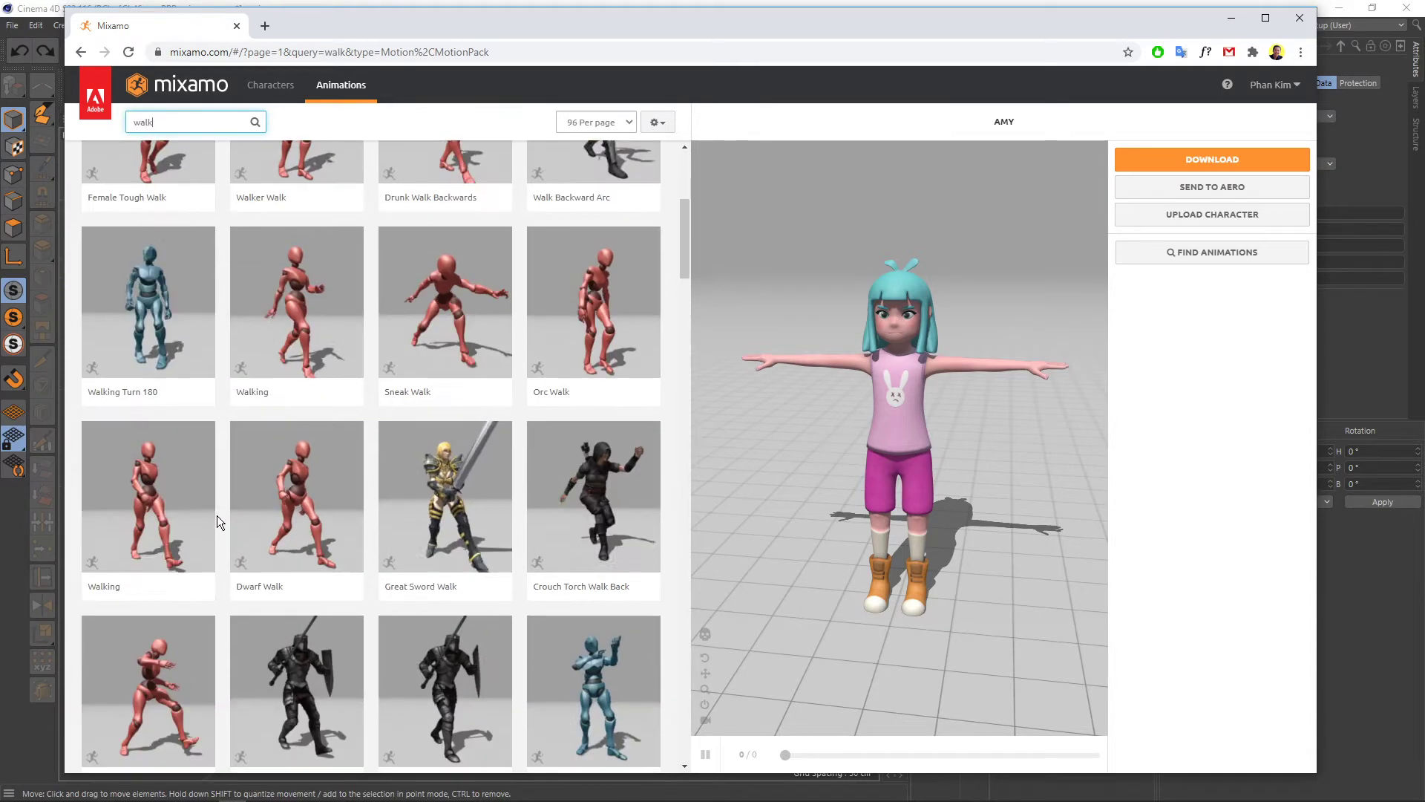
{"action": "left_click", "coordinate": [178, 533]}
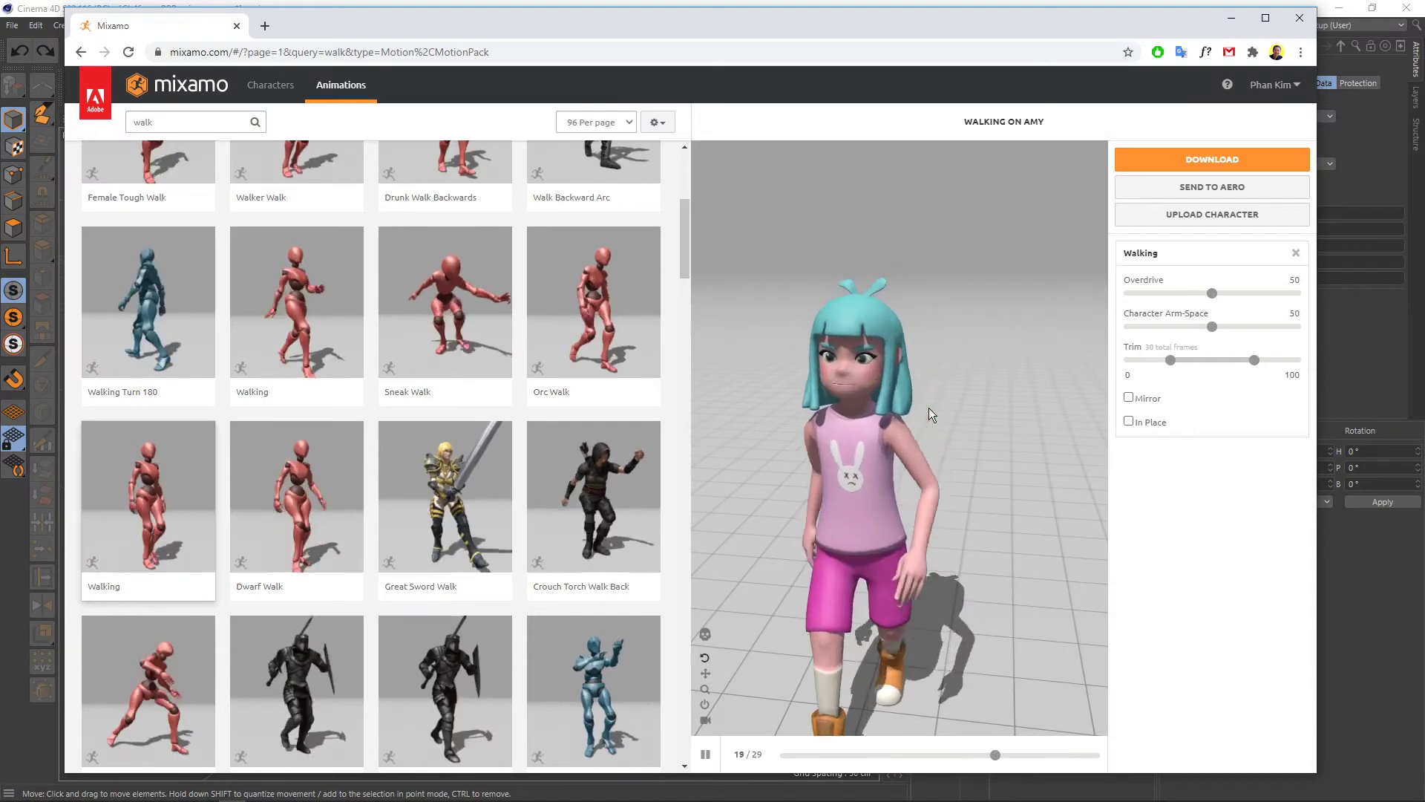
{"action": "scroll", "coordinate": [928, 407], "scroll_direction": "down", "scroll_amount": 3}
{"action": "scroll", "coordinate": [953, 518], "scroll_direction": "down", "scroll_amount": 2}
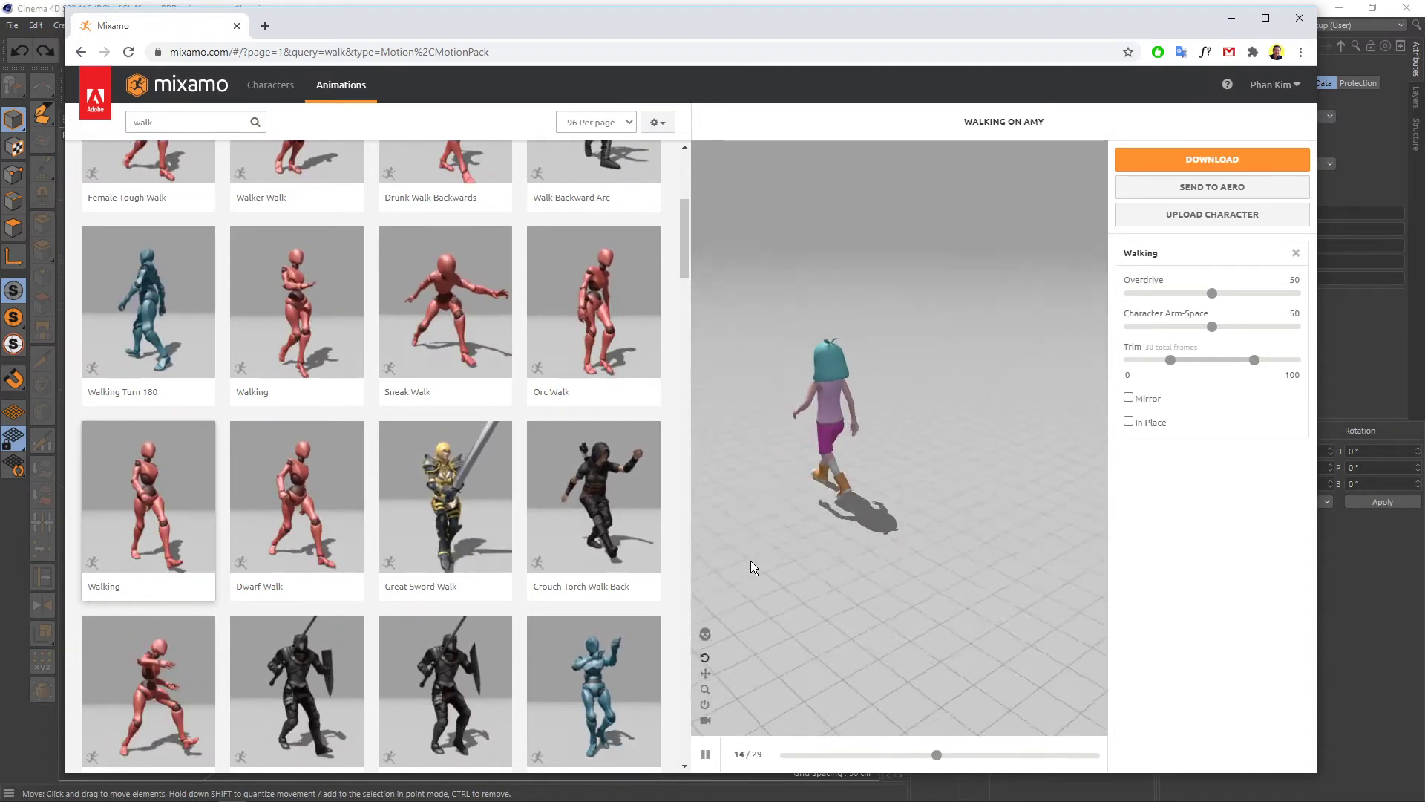
{"action": "left_click_drag", "start_coordinate": [751, 560], "coordinate": [848, 563]}
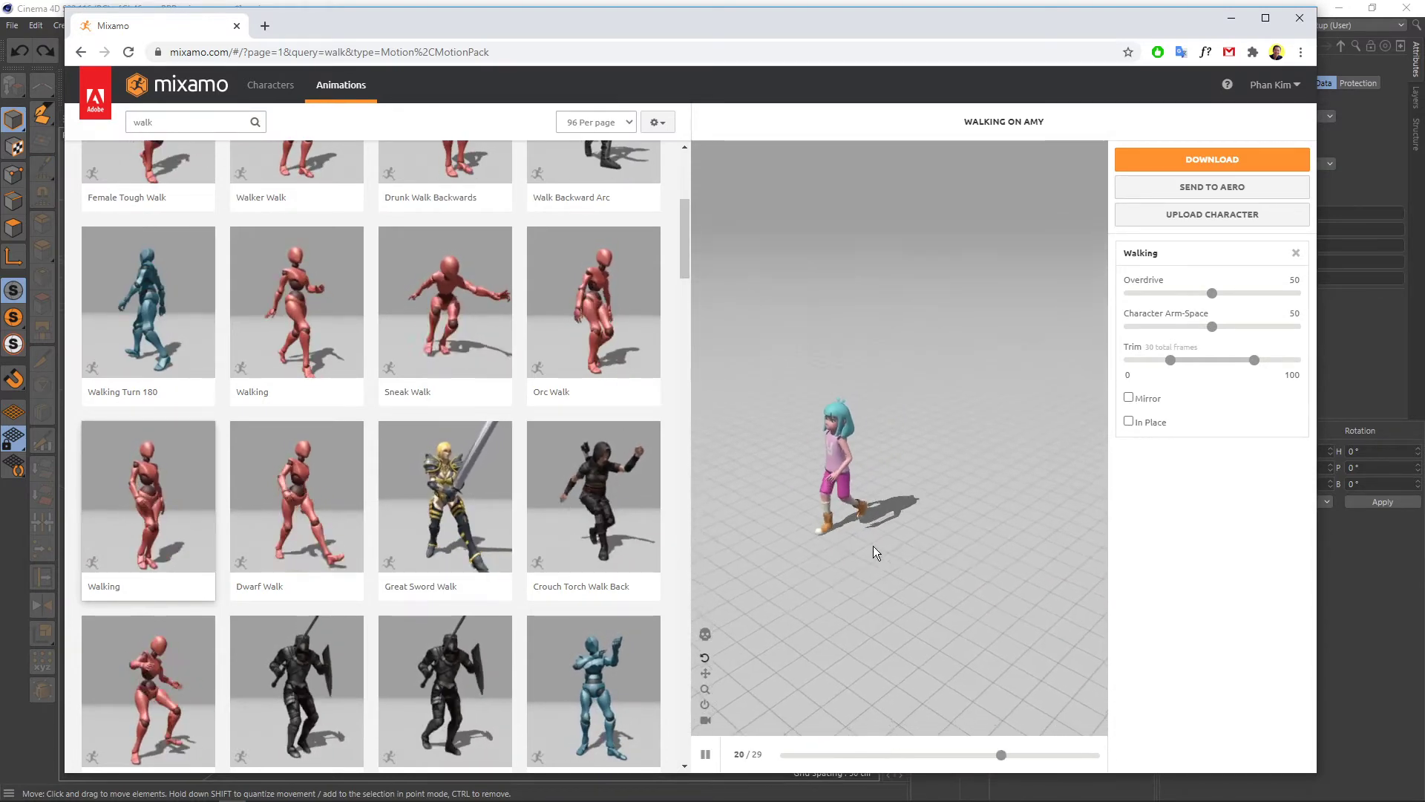
- Set Walking to Overdrive 34 with trim -50–150, then bring up the download settings
{"action": "left_click", "coordinate": [1130, 422]}
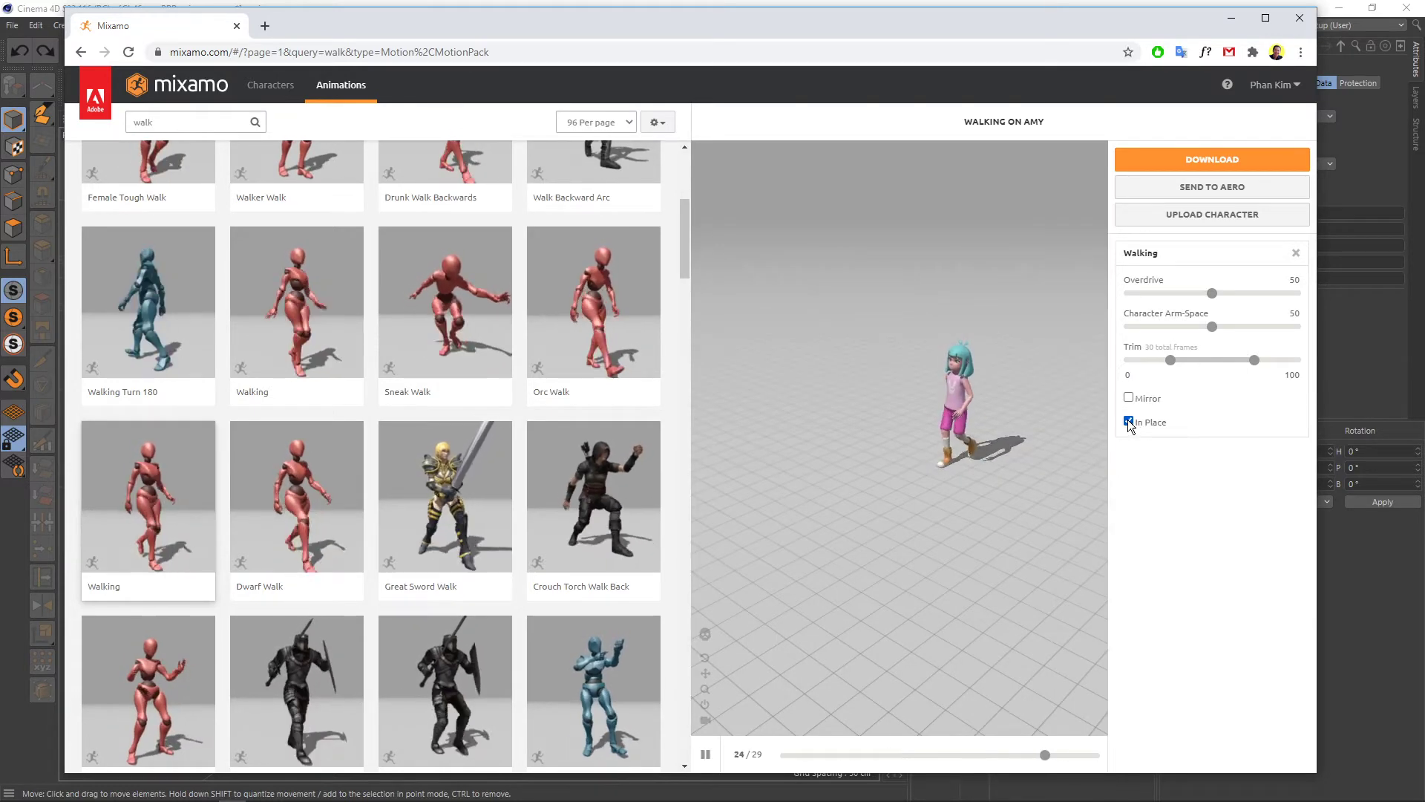
{"action": "left_click", "coordinate": [1128, 421]}
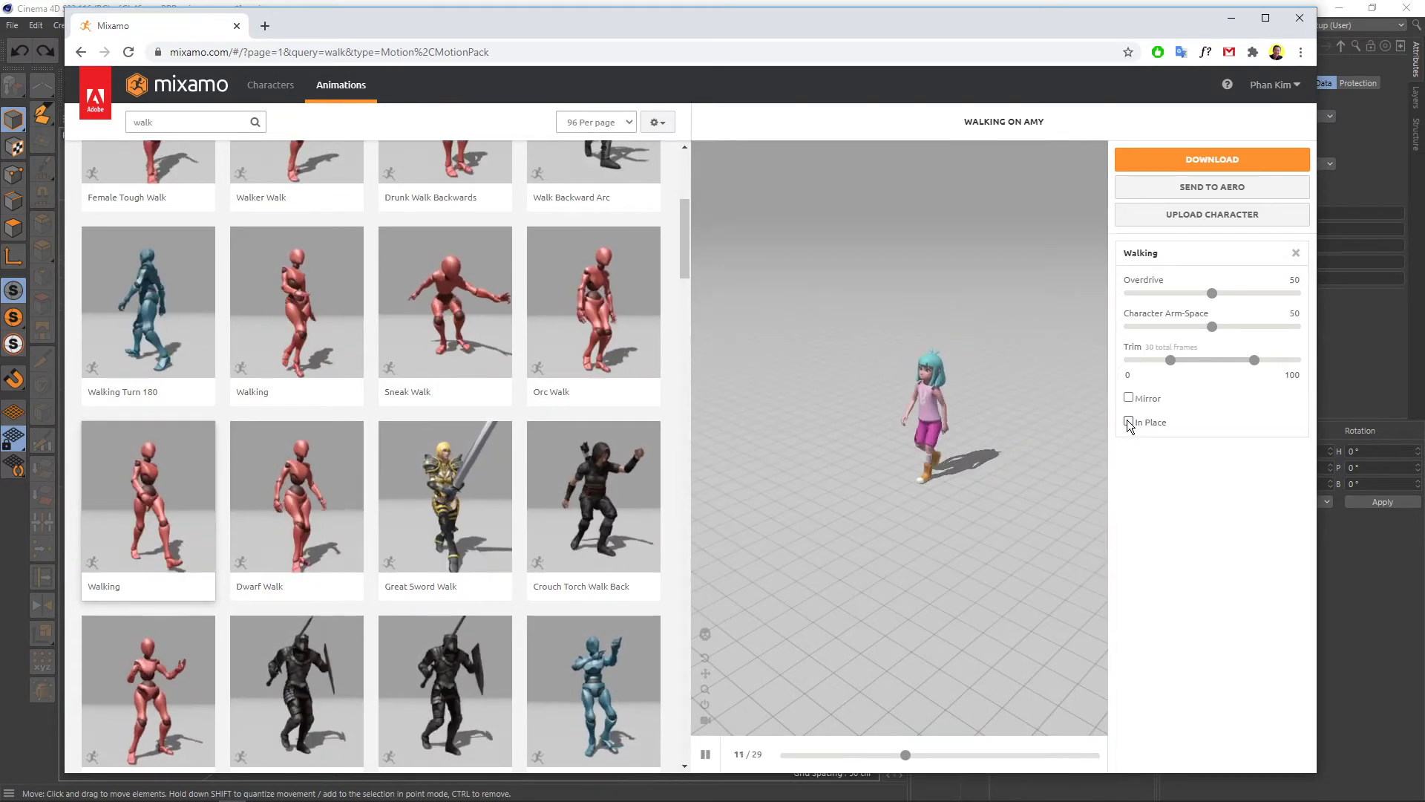
{"action": "left_click_drag", "start_coordinate": [1211, 295], "coordinate": [1185, 294]}
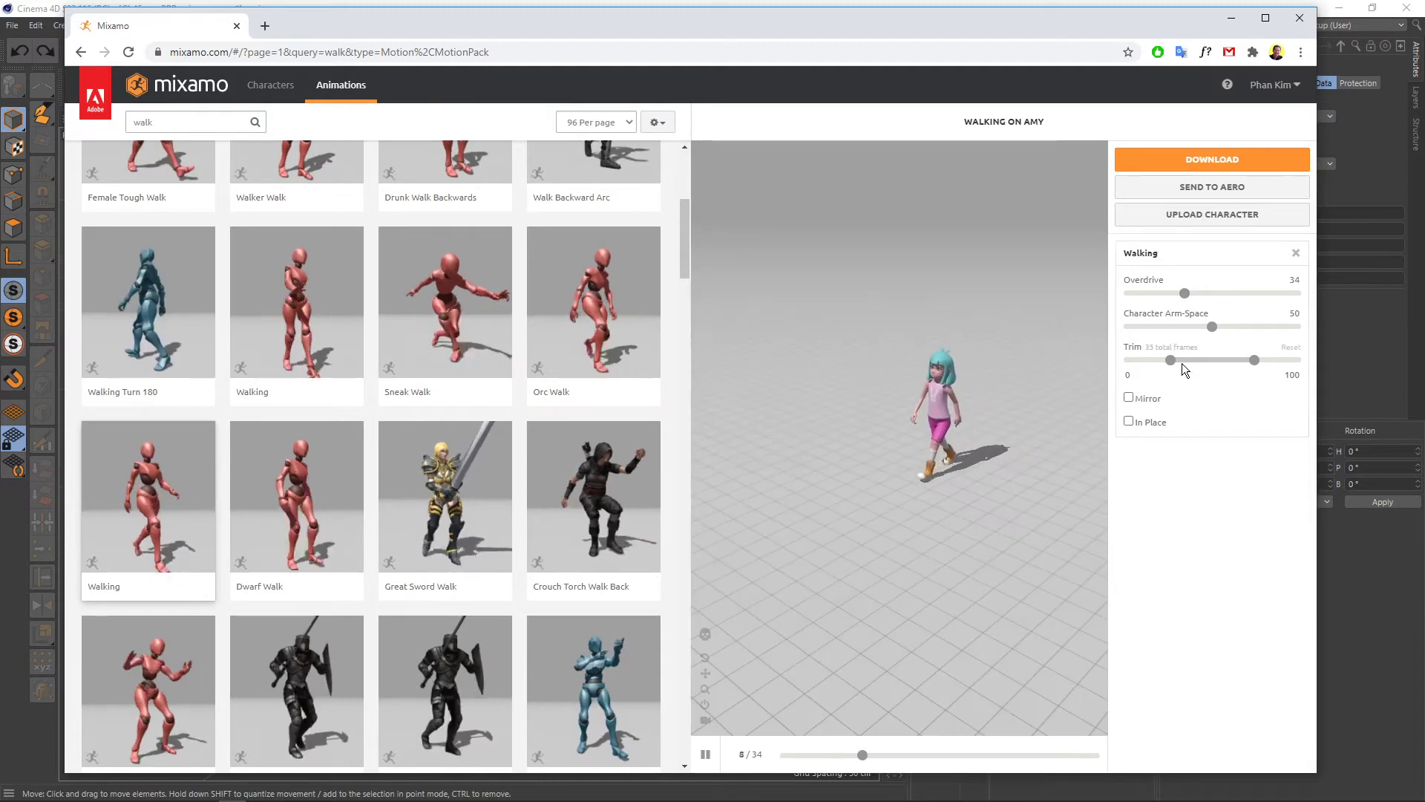
{"action": "left_click_drag", "start_coordinate": [1173, 361], "coordinate": [1113, 364]}
{"action": "left_click_drag", "start_coordinate": [1254, 360], "coordinate": [1299, 360]}
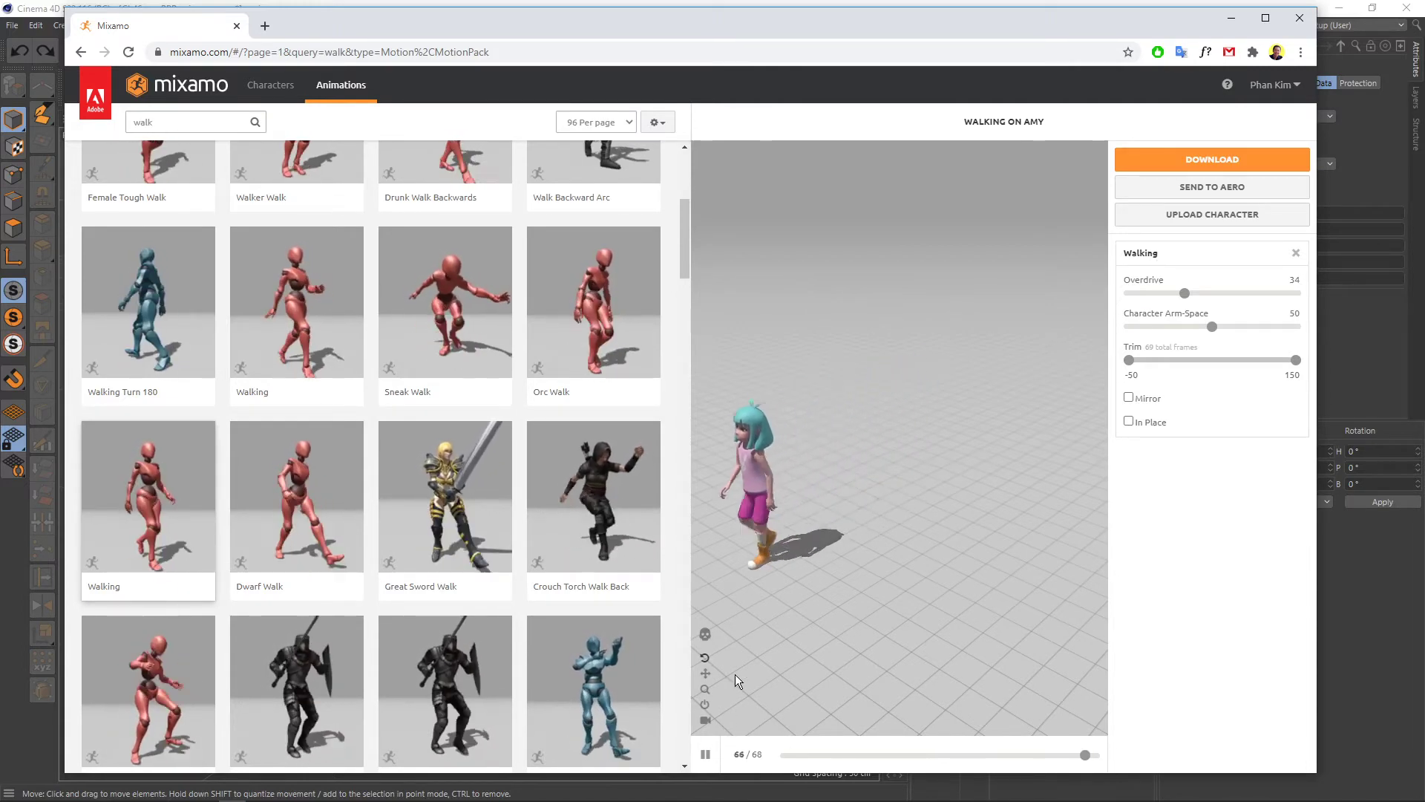
{"action": "left_click", "coordinate": [708, 640]}
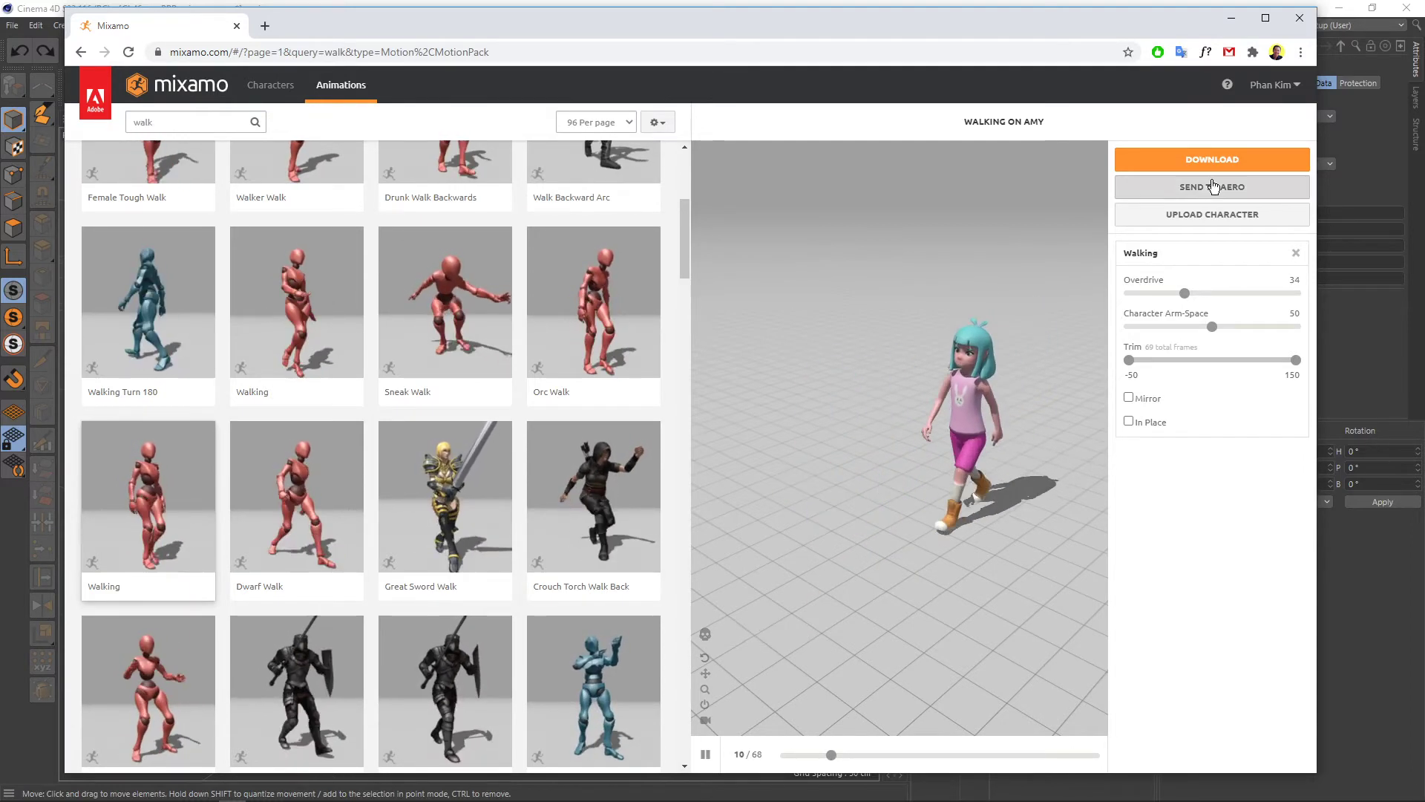
{"action": "left_click", "coordinate": [1191, 162]}
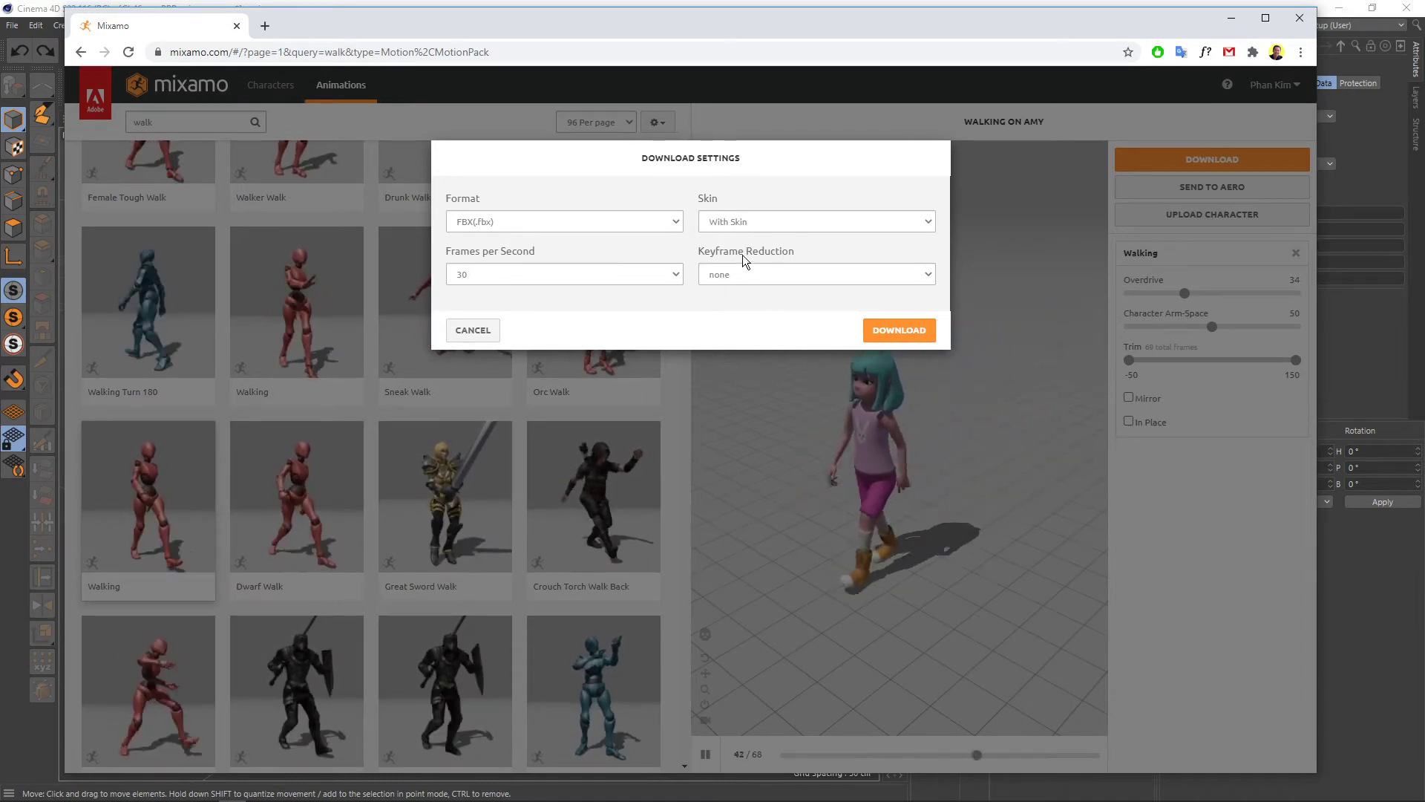
- Download Walking as an FBX Without Skin, pause the preview, and return to Cinema 4D
{"action": "left_click", "coordinate": [744, 229]}
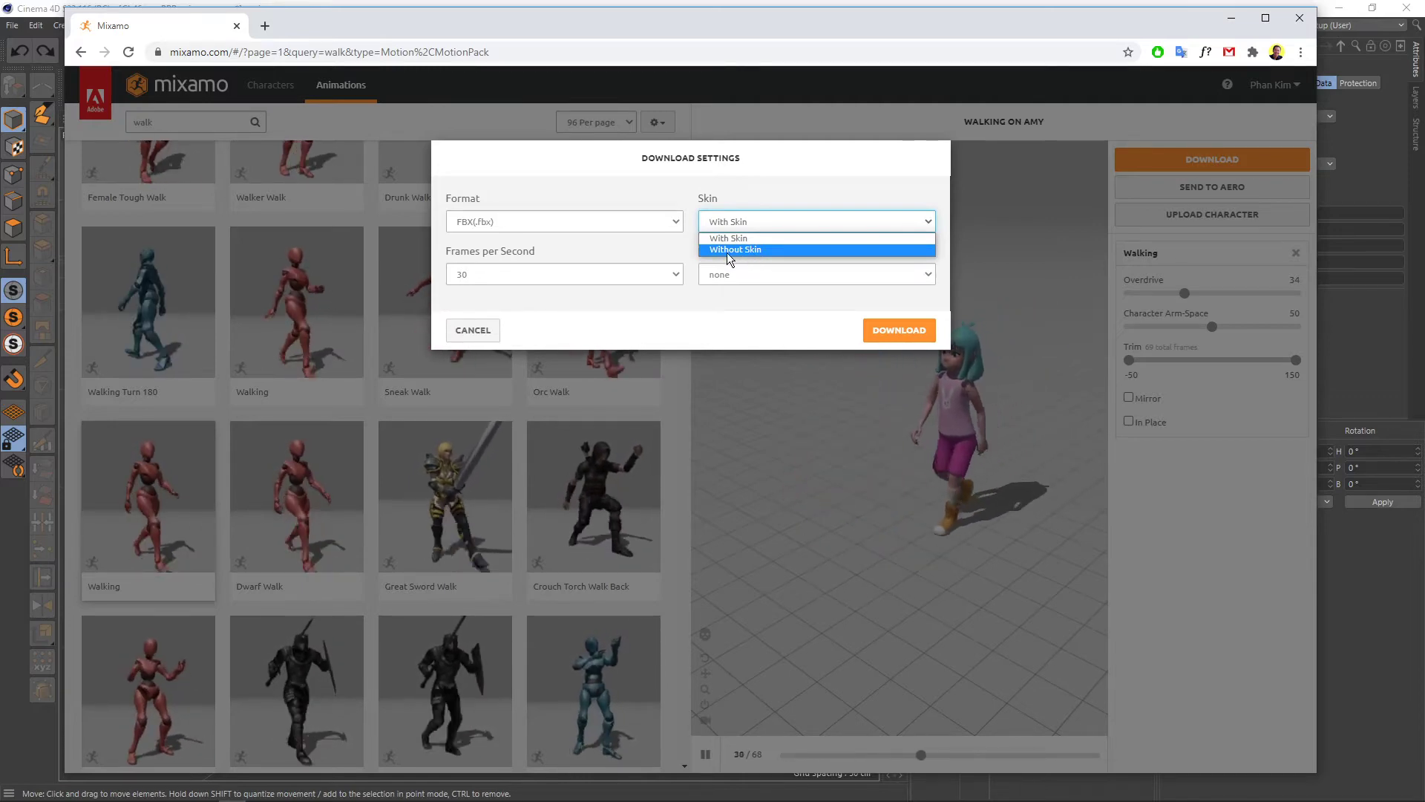
{"action": "left_click", "coordinate": [740, 251]}
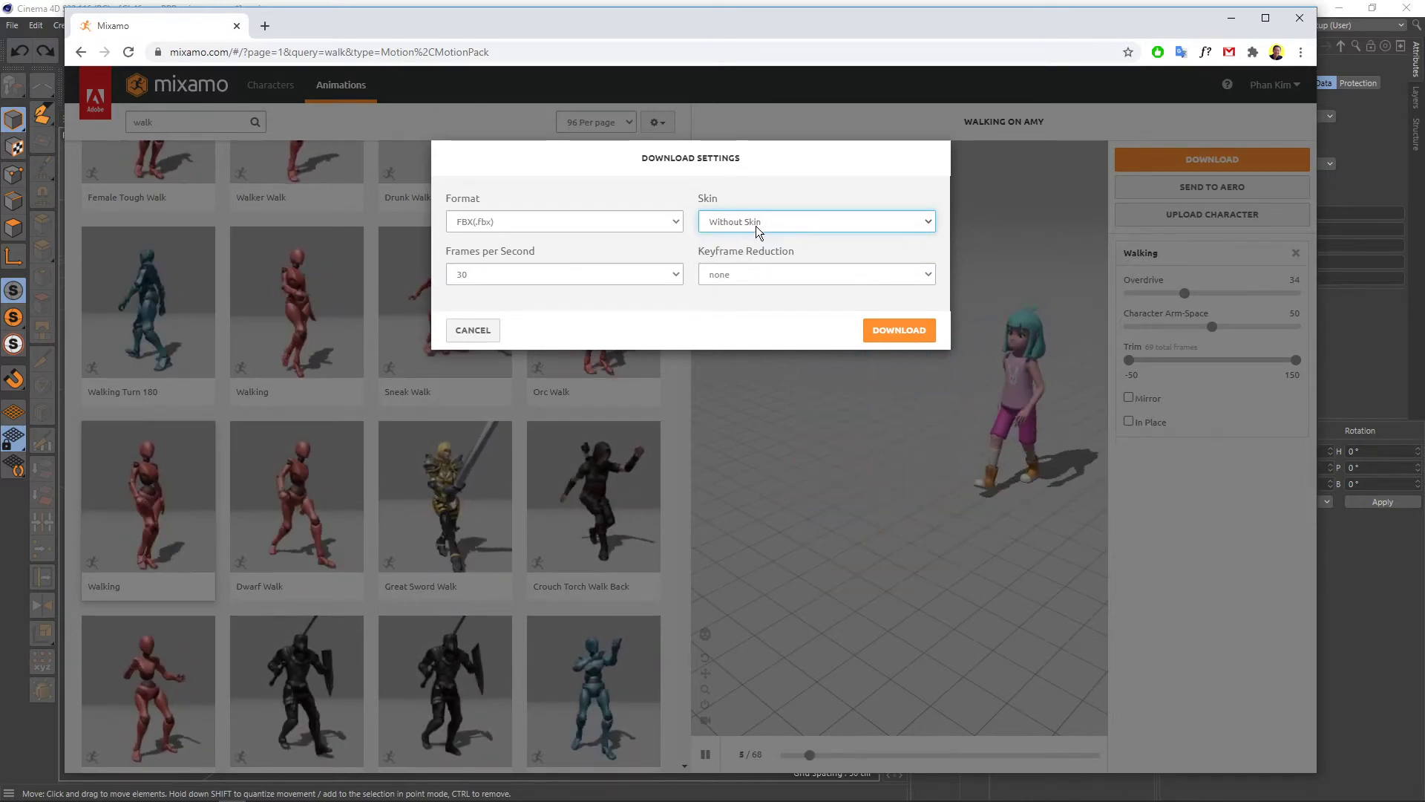
{"action": "left_click", "coordinate": [896, 333]}
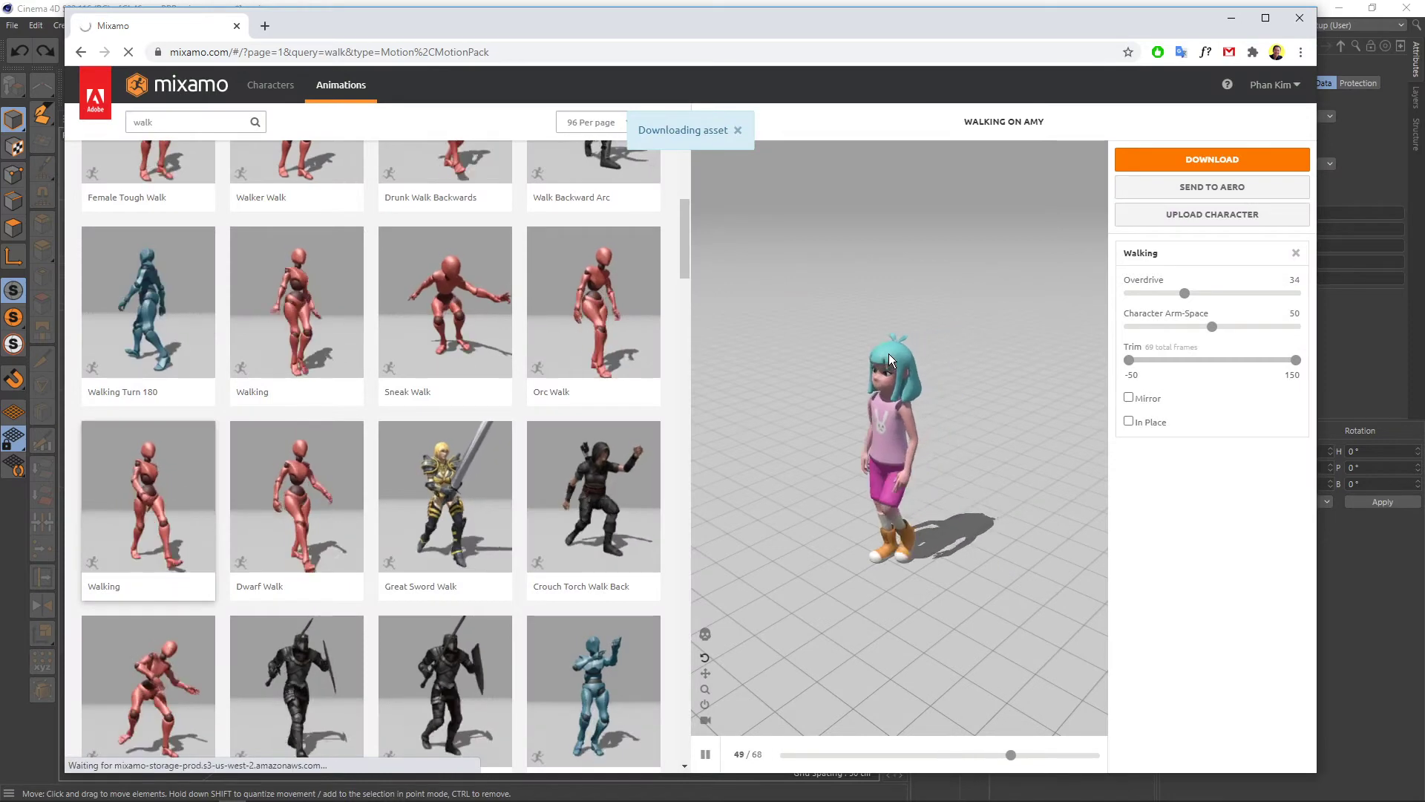
{"action": "left_click", "coordinate": [707, 720]}
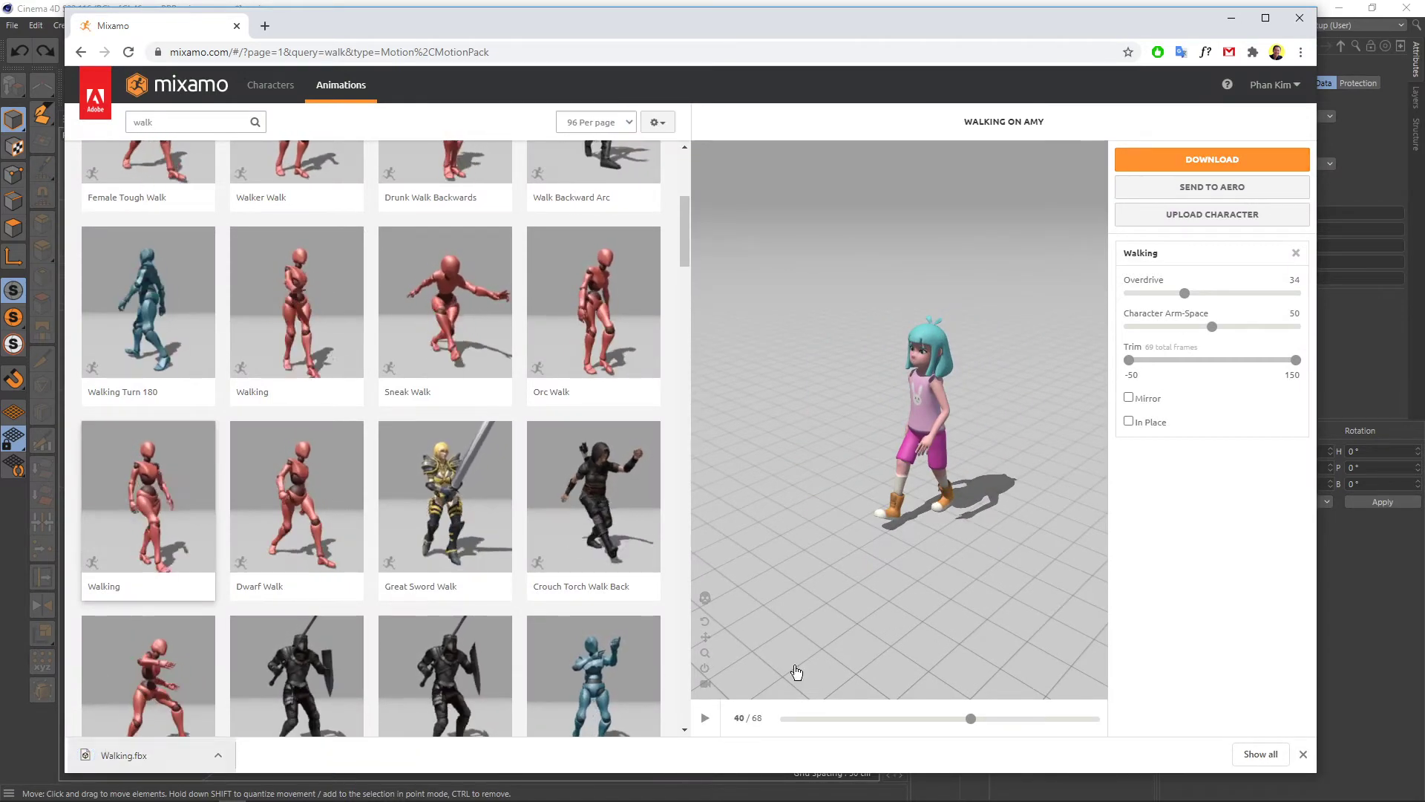
{"action": "left_click", "coordinate": [1364, 560]}
- Merge the downloaded Walking.fbx into Amy's scene, accepting the FBX Import Settings
{"action": "scroll", "coordinate": [545, 413], "scroll_direction": "down", "scroll_amount": 2}
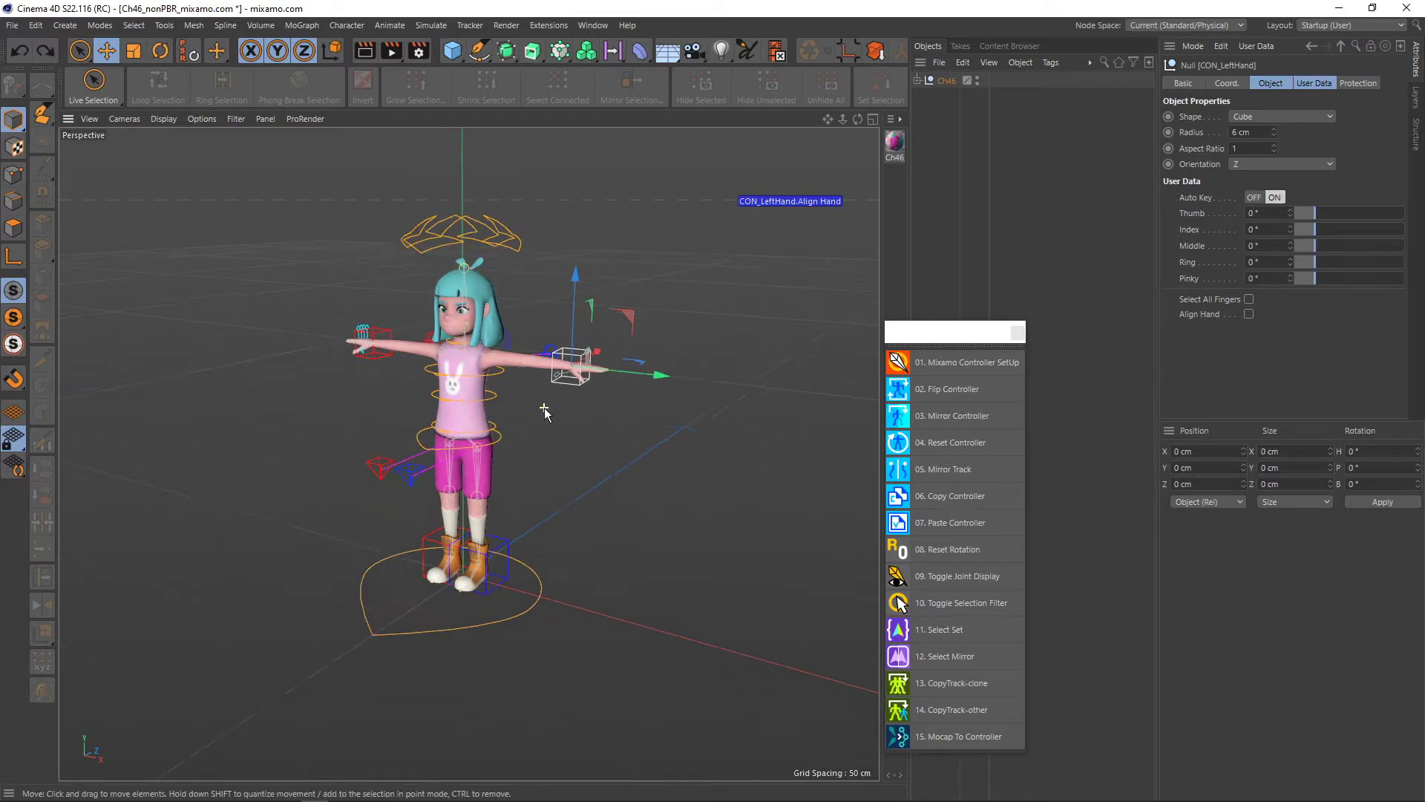
{"action": "left_click", "coordinate": [11, 25]}
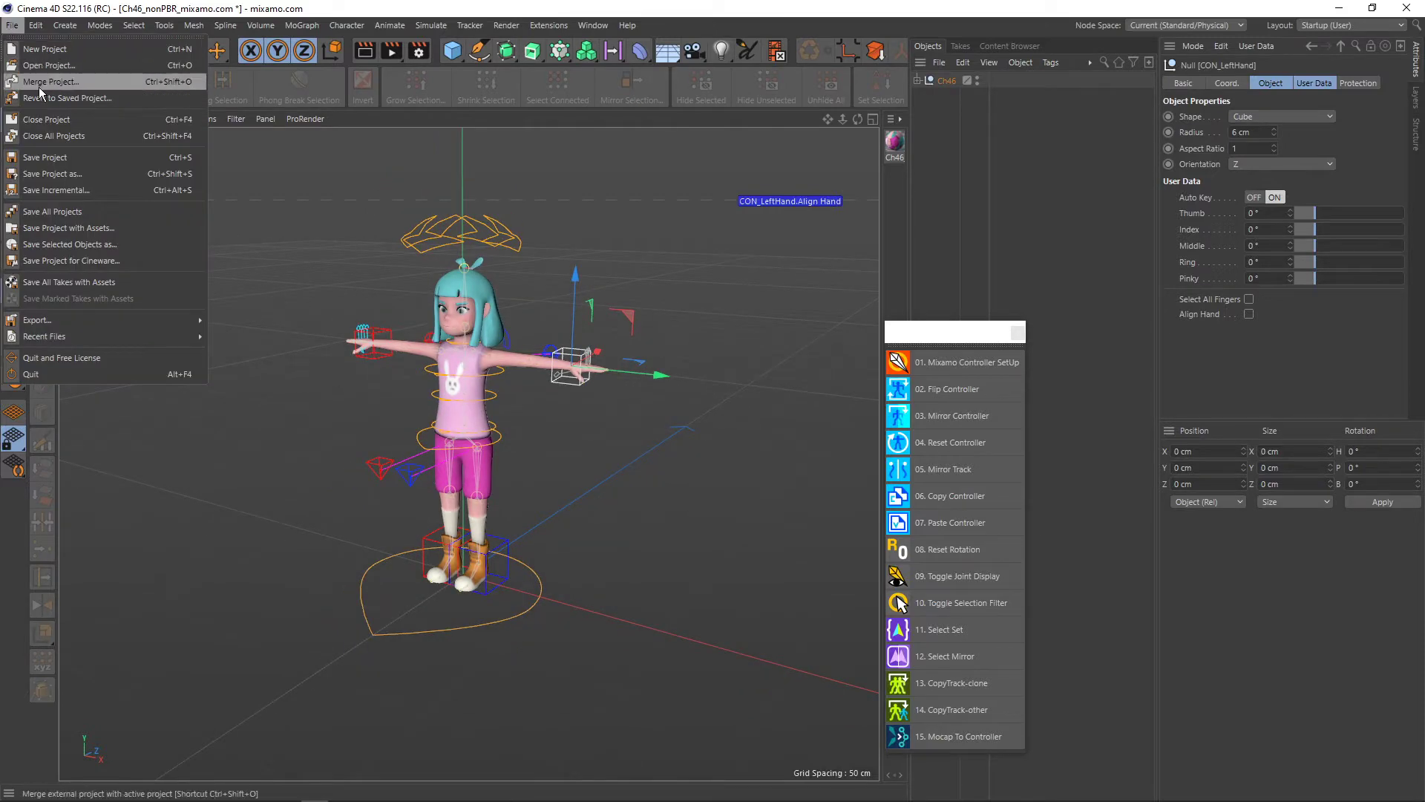
{"action": "left_click", "coordinate": [65, 83]}
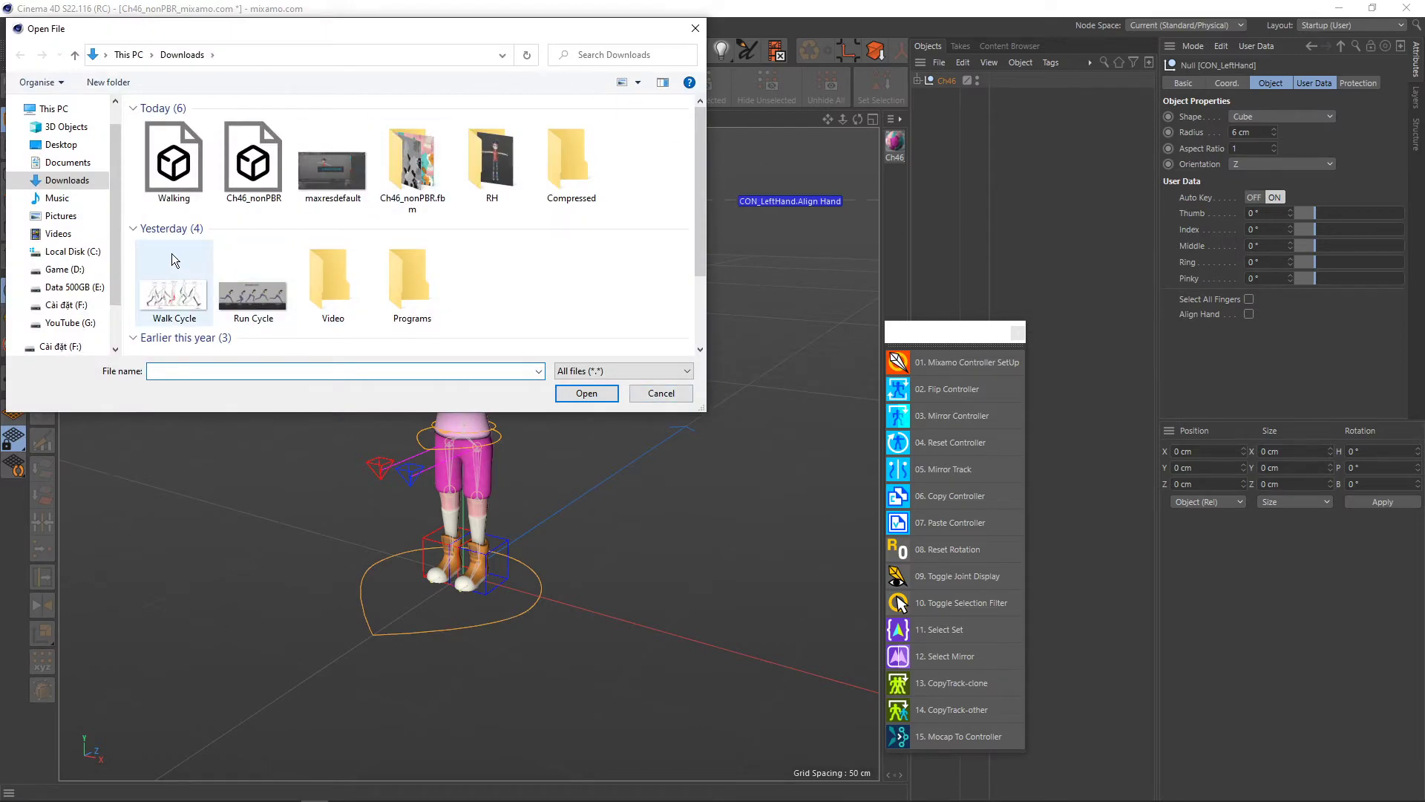
{"action": "left_click_drag", "start_coordinate": [316, 39], "coordinate": [346, 43]}
{"action": "key", "text": "Escape"}
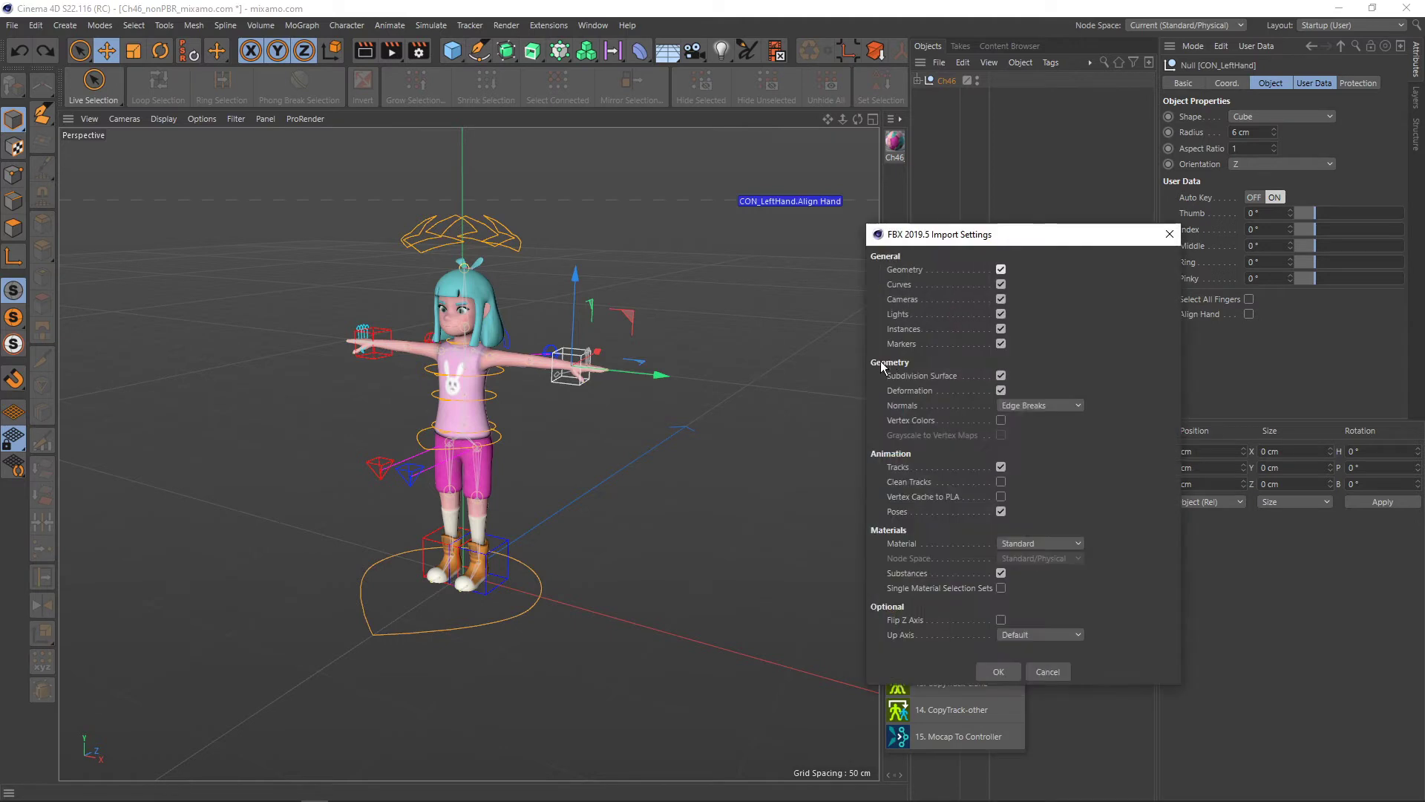
{"action": "left_click_drag", "start_coordinate": [948, 254], "coordinate": [656, 186]}
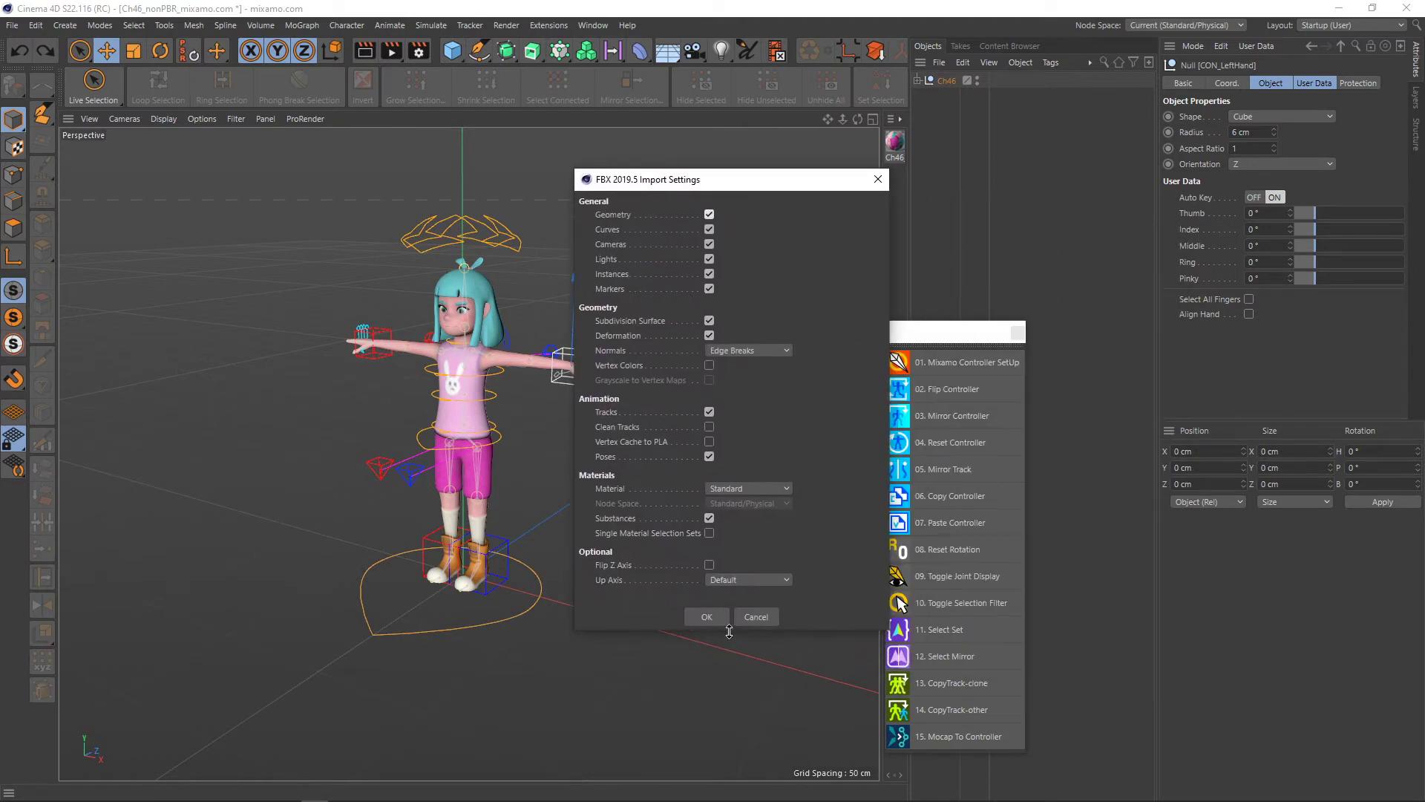
{"action": "left_click", "coordinate": [705, 618]}
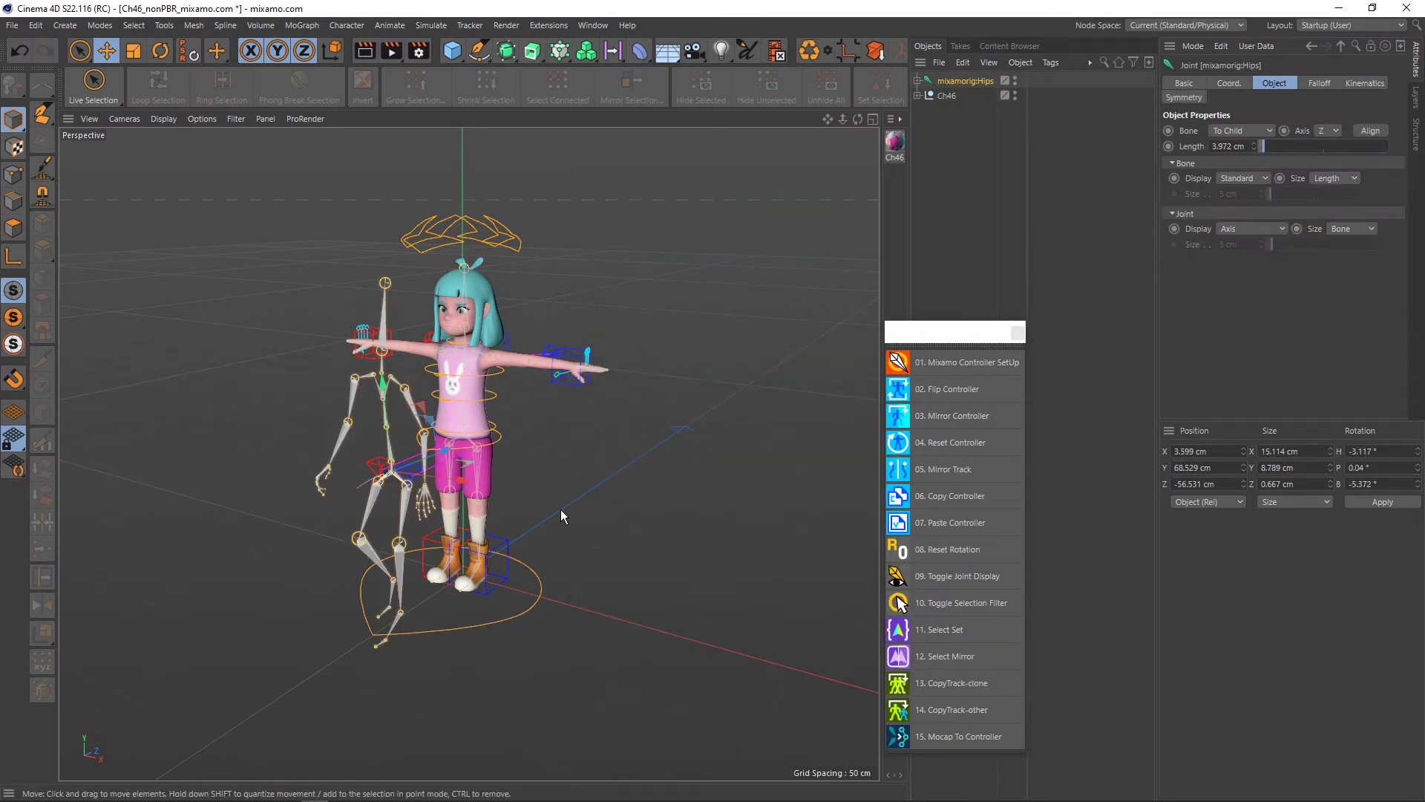
- Orbit around the mixamorig:Hips skeleton and Amy, briefly expanding both hierarchies
{"action": "left_click_drag", "start_coordinate": [484, 520], "coordinate": [415, 520], "text": "alt"}
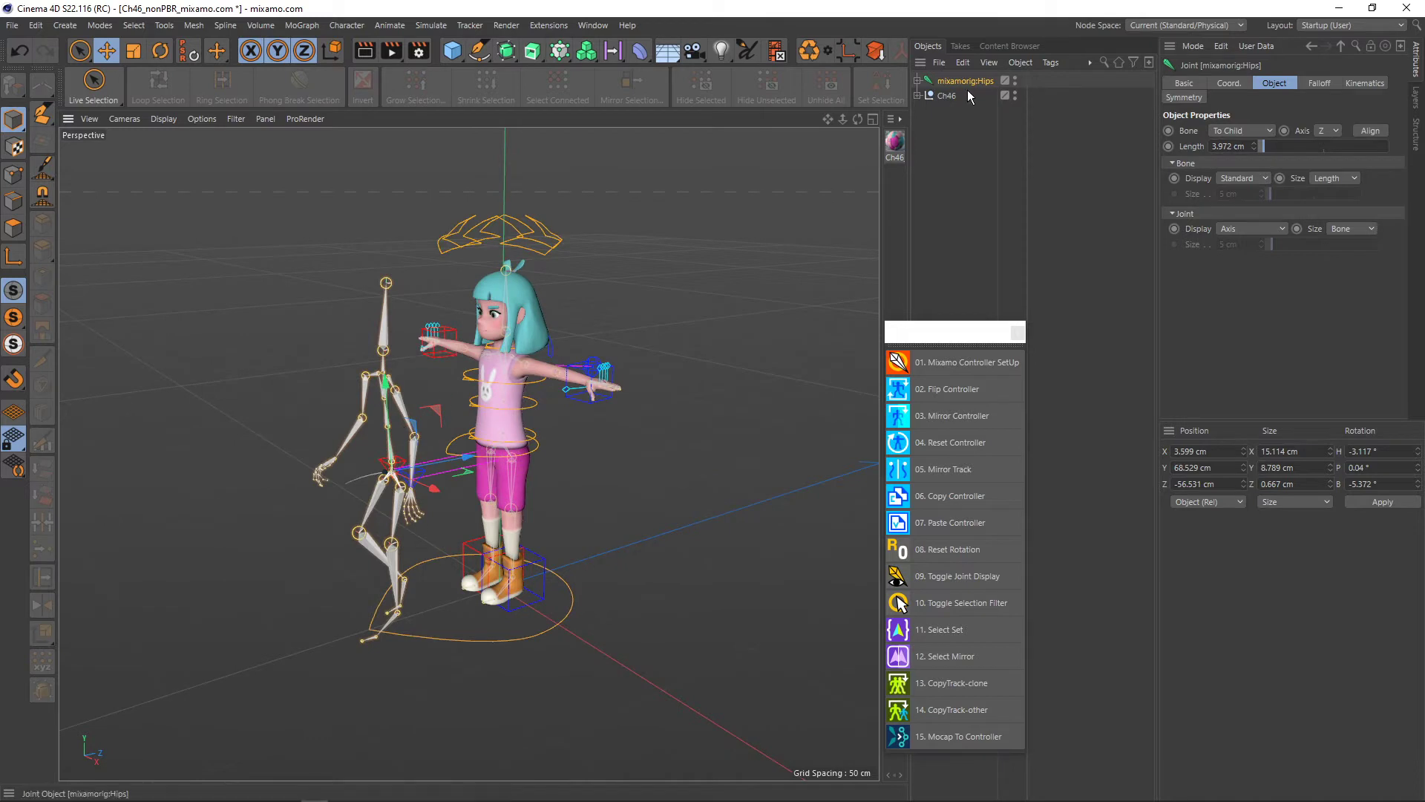
{"action": "left_click", "coordinate": [919, 81]}
{"action": "left_click", "coordinate": [919, 140]}
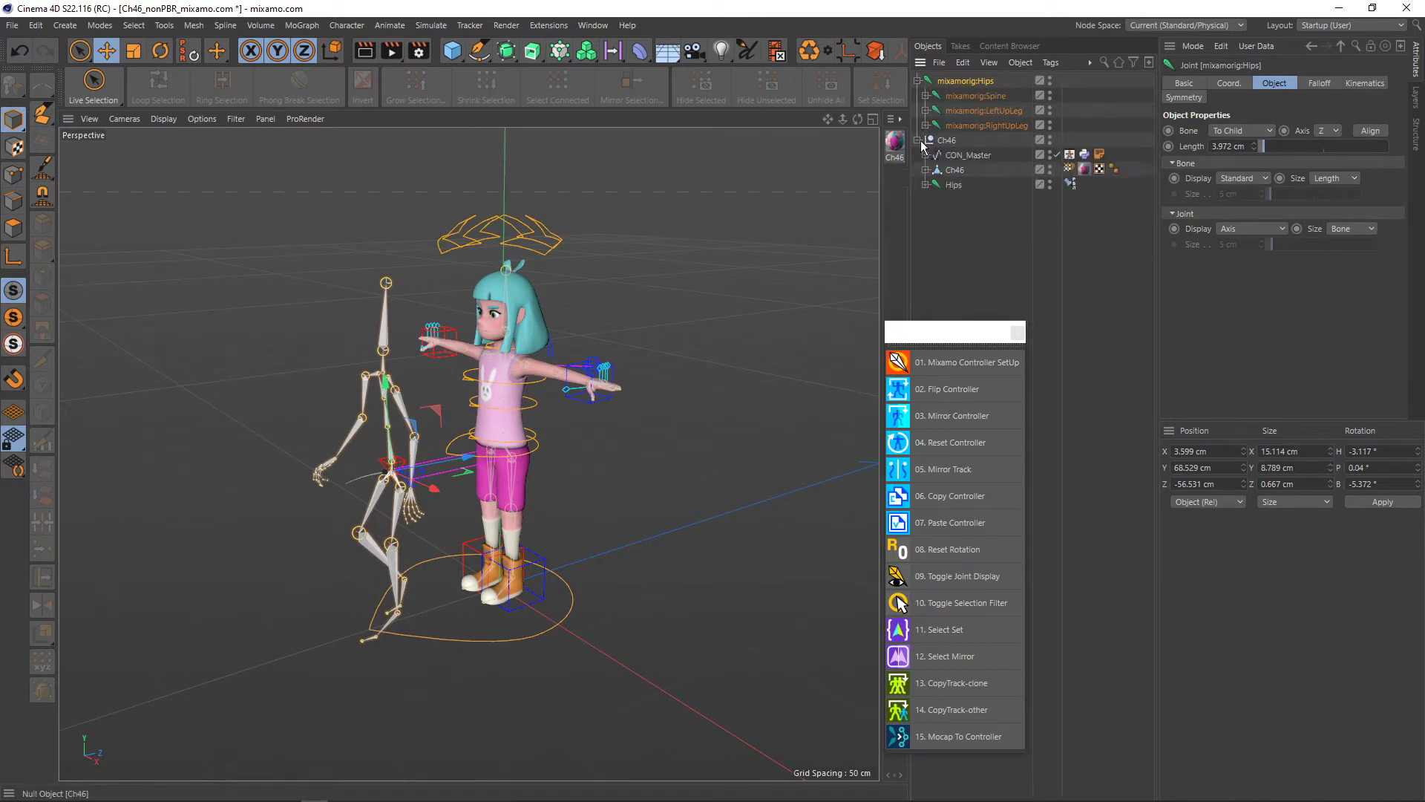
{"action": "left_click", "coordinate": [919, 81]}
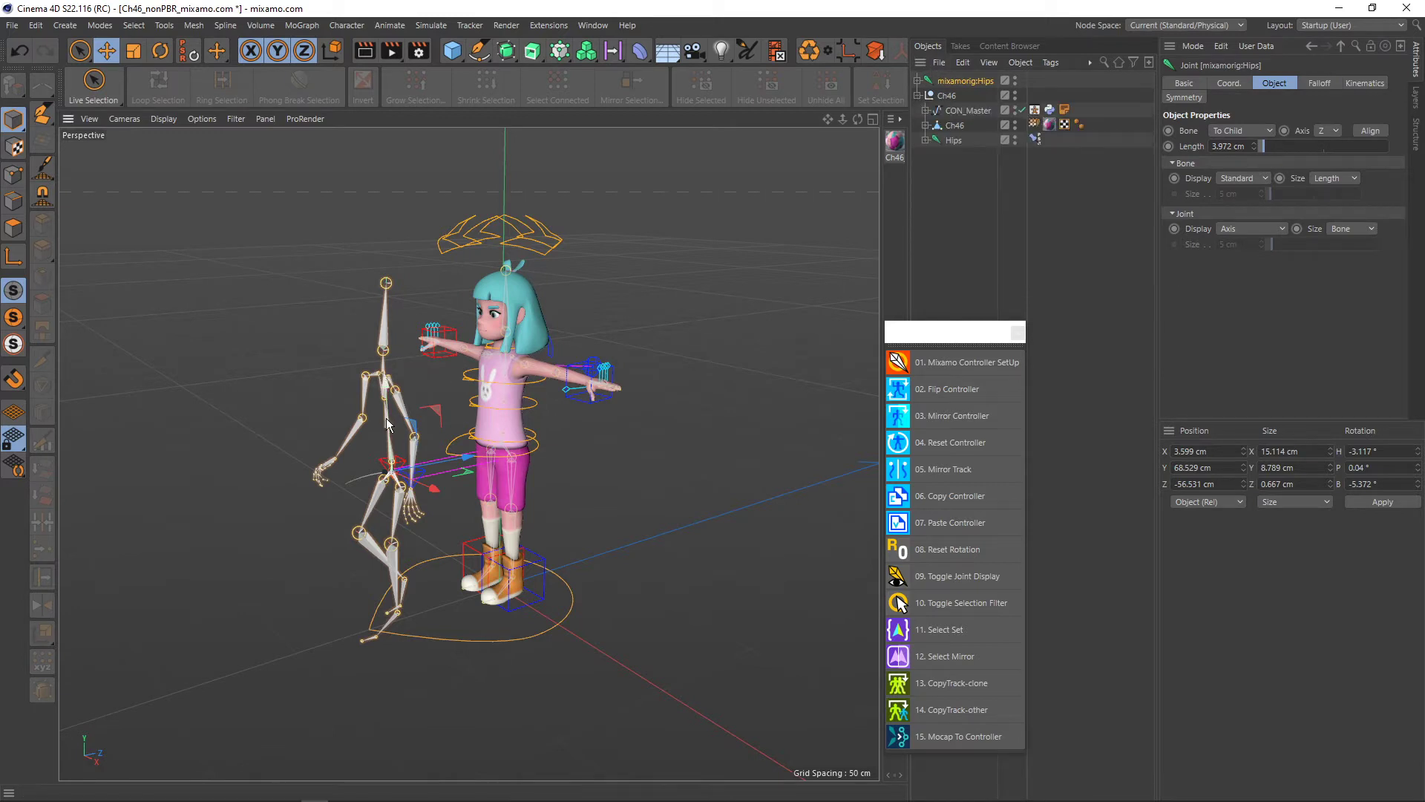
{"action": "mouse_move", "coordinate": [393, 405]}
{"action": "left_mouse_down", "text": "alt"}
{"action": "mouse_move", "coordinate": [534, 445]}
{"action": "mouse_move", "coordinate": [519, 446]}
{"action": "left_mouse_up", "text": "alt"}
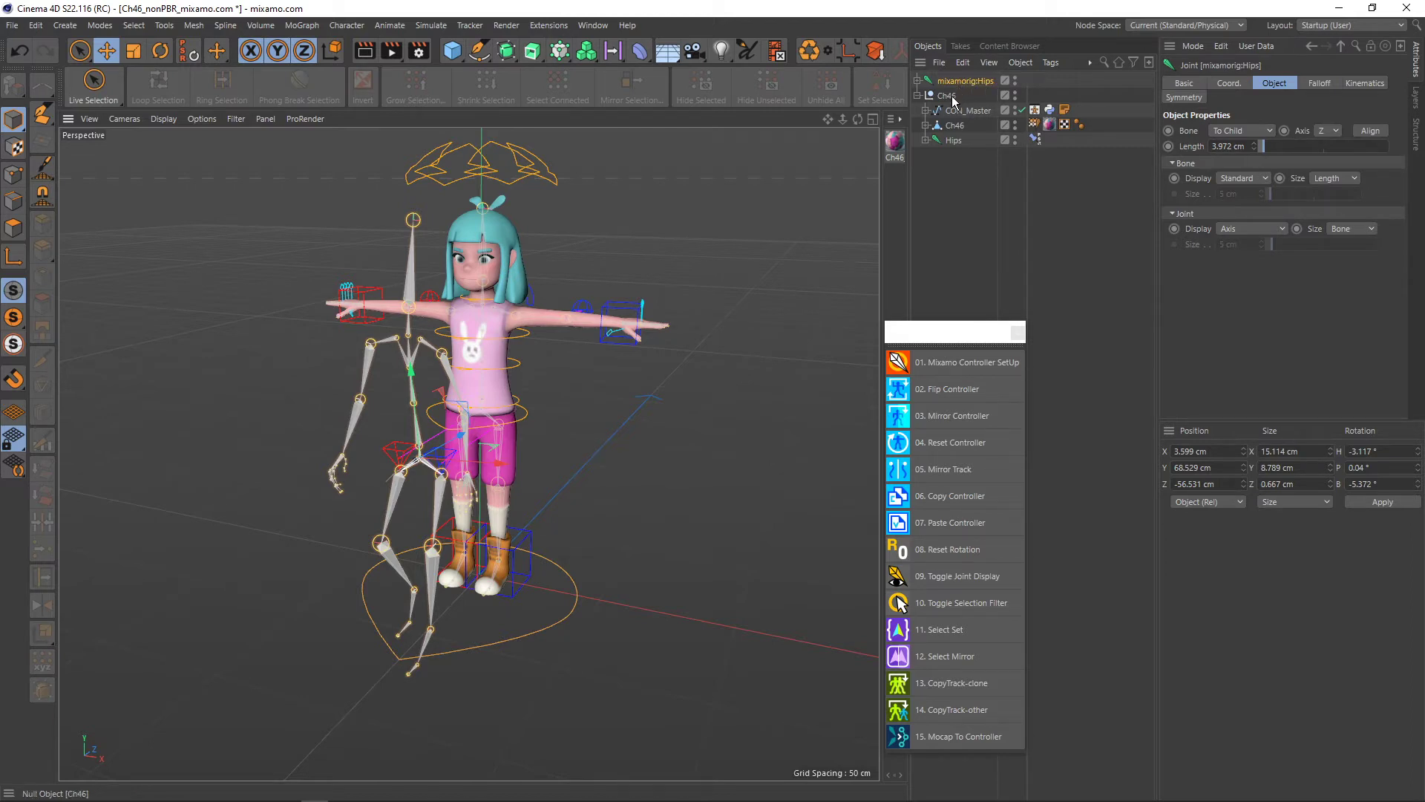
{"action": "left_click_drag", "start_coordinate": [530, 291], "coordinate": [564, 297], "text": "alt"}
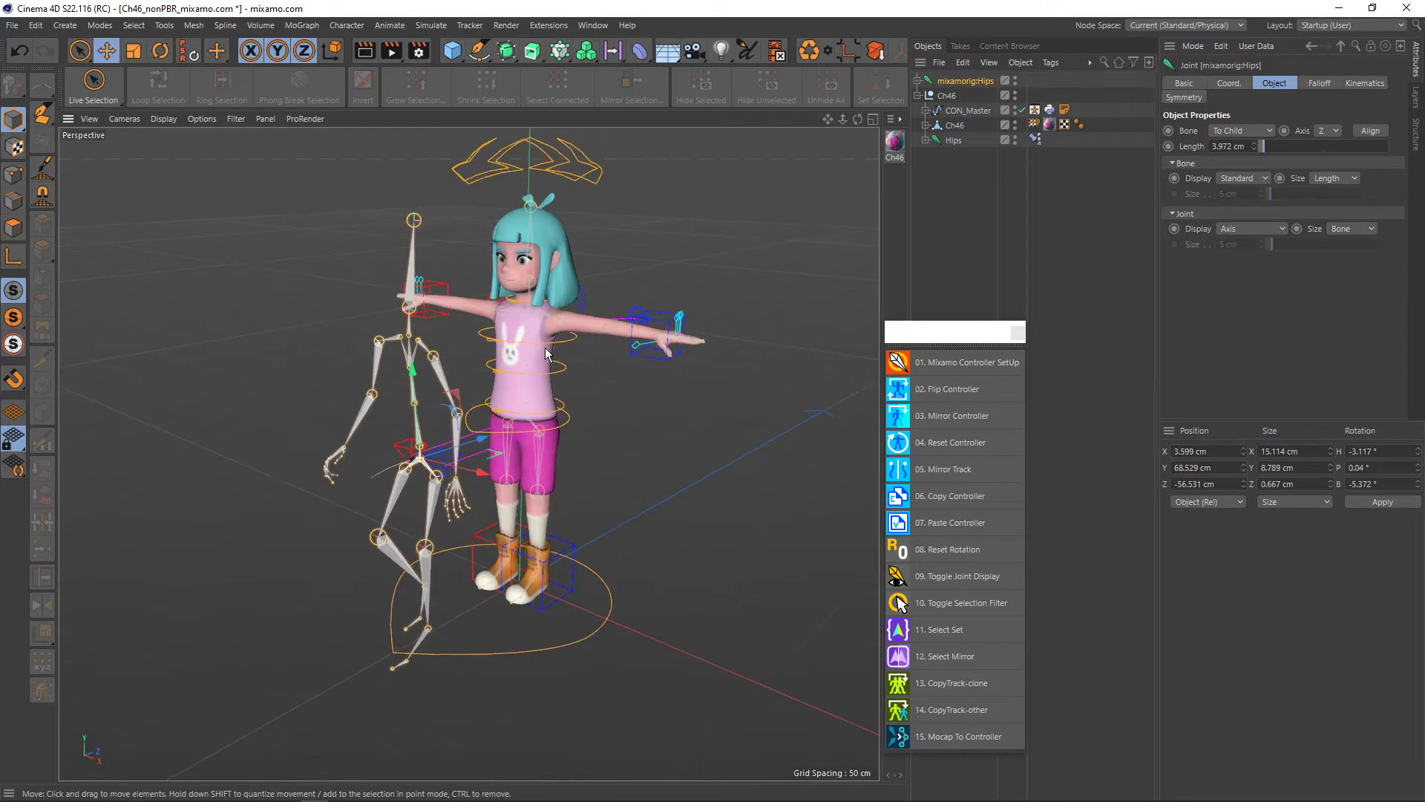
- Collapse Ch46, switch to the Animate layout, and maximize the Cinema 4D window
{"action": "left_click", "coordinate": [947, 96]}
{"action": "left_click", "coordinate": [918, 95]}
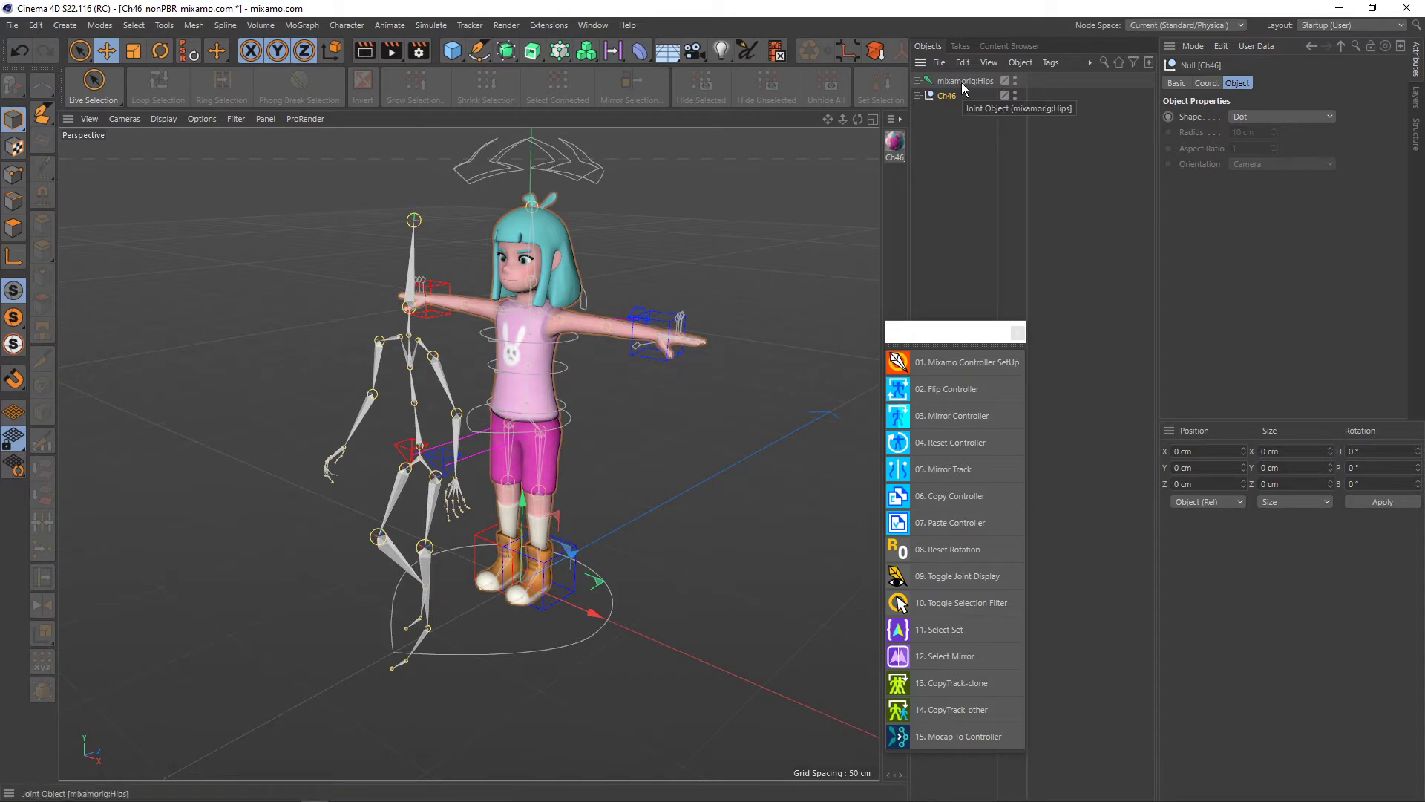
{"action": "left_click", "coordinate": [1340, 25]}
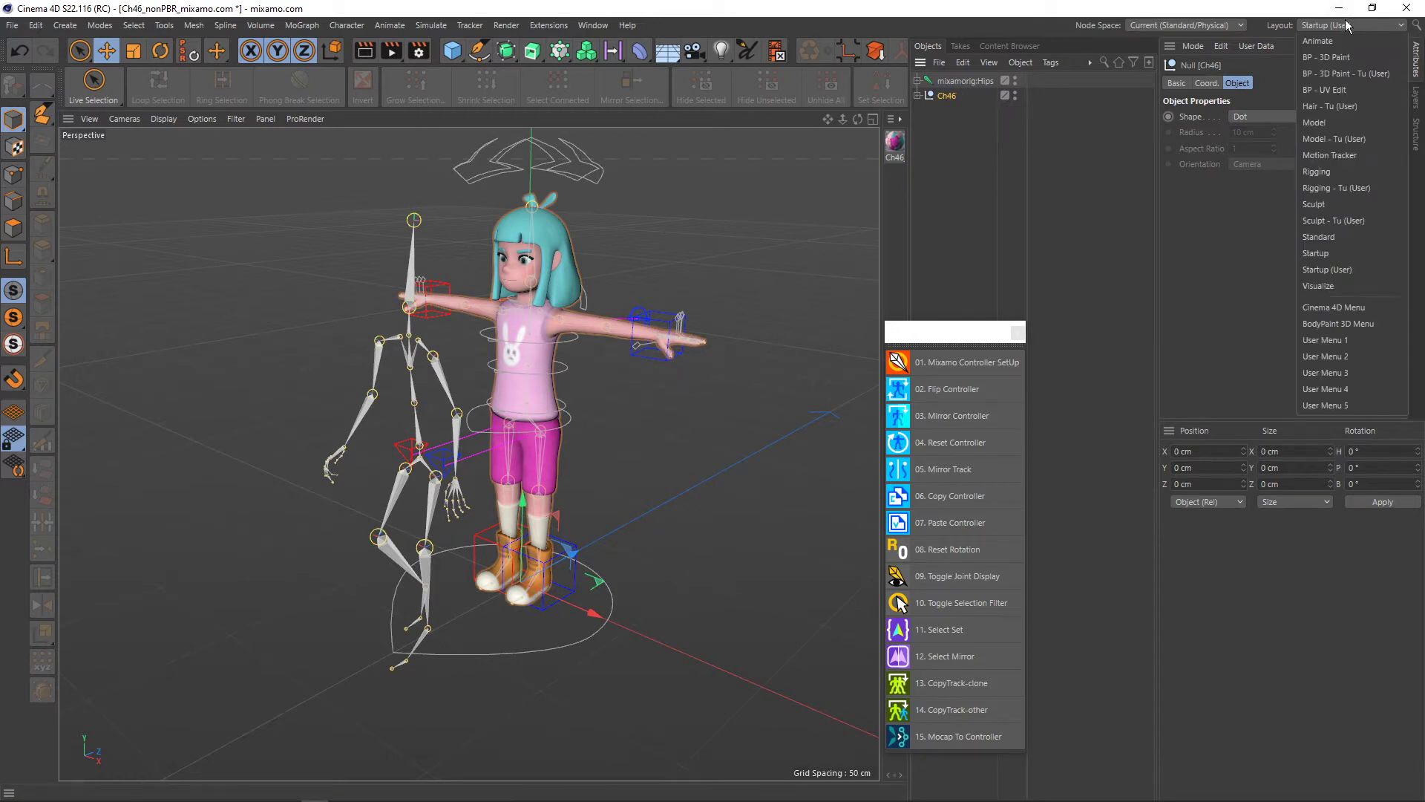
{"action": "left_click", "coordinate": [1316, 45]}
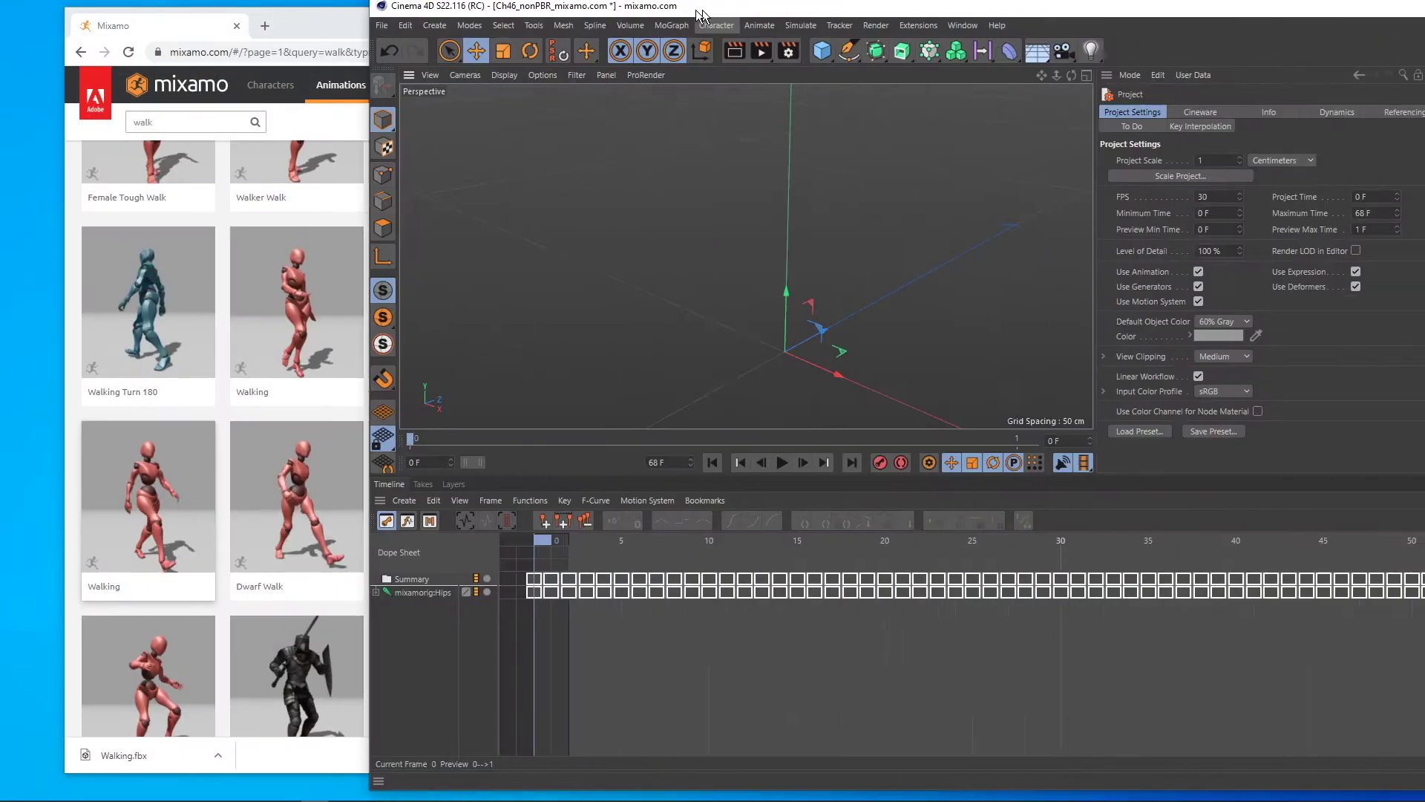
{"action": "double_click", "coordinate": [701, 11]}
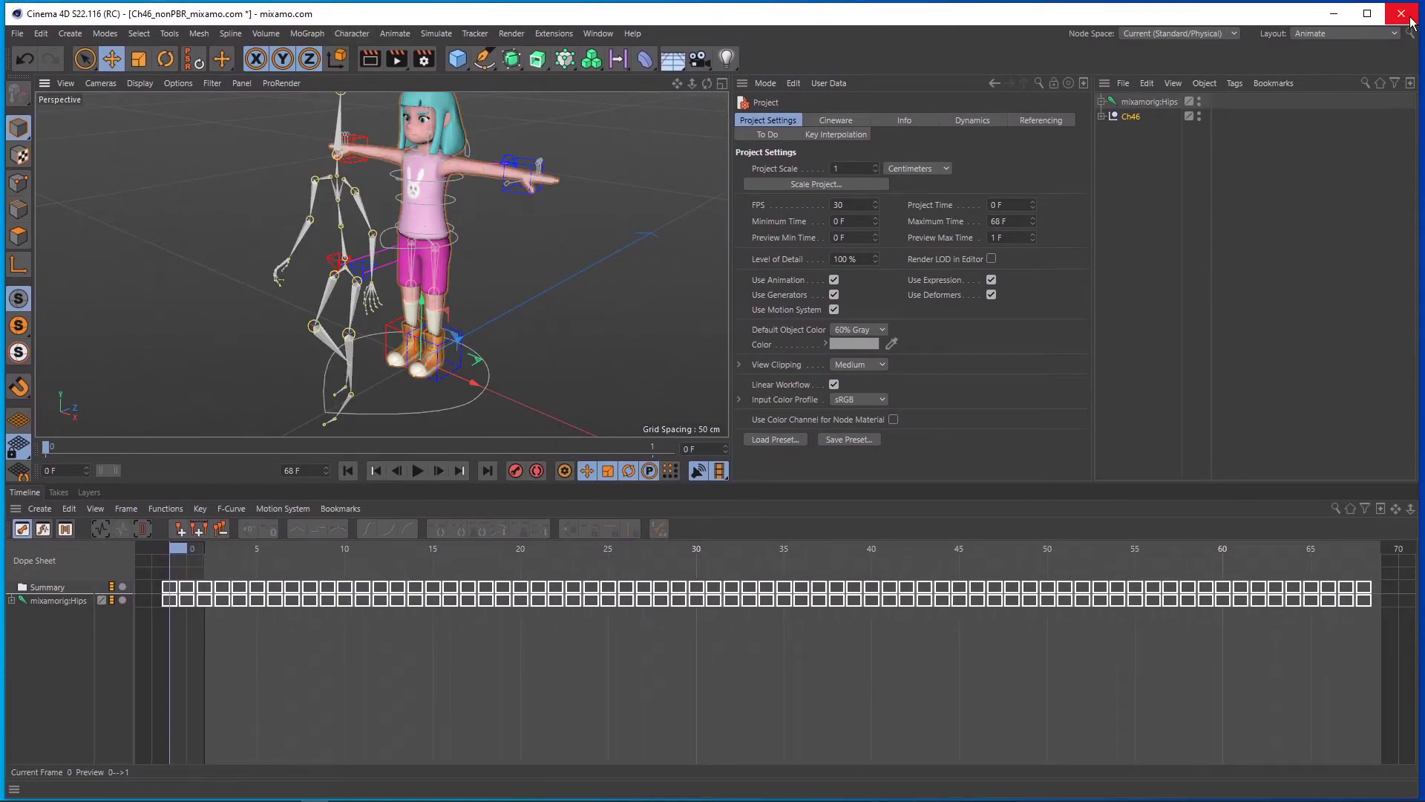
- Maximize the window and zoom the viewport out to show the whole scene
{"action": "left_click", "coordinate": [1366, 13]}
{"action": "scroll", "coordinate": [401, 309], "scroll_direction": "down", "scroll_amount": 2}
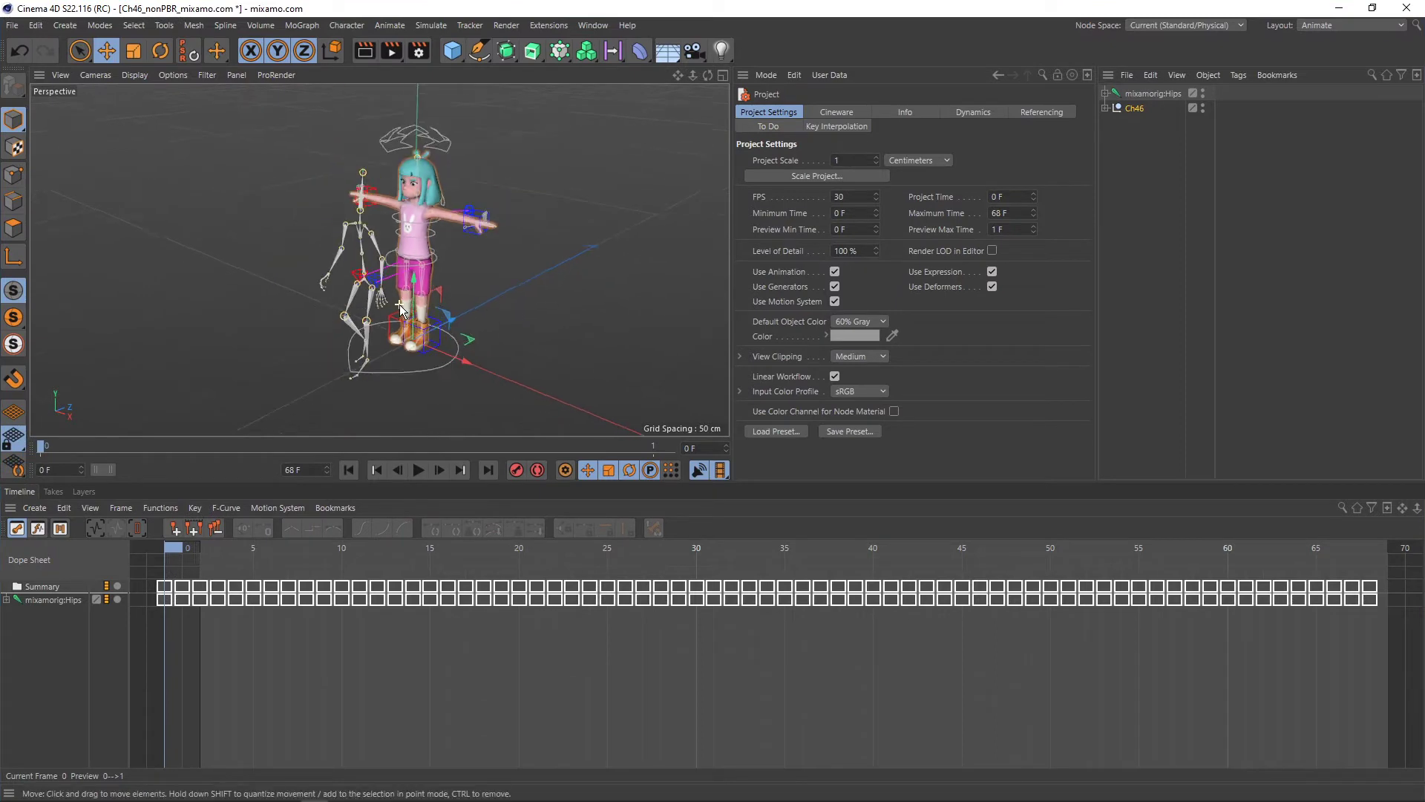
{"action": "left_click_drag", "start_coordinate": [401, 309], "coordinate": [463, 433], "text": "alt"}
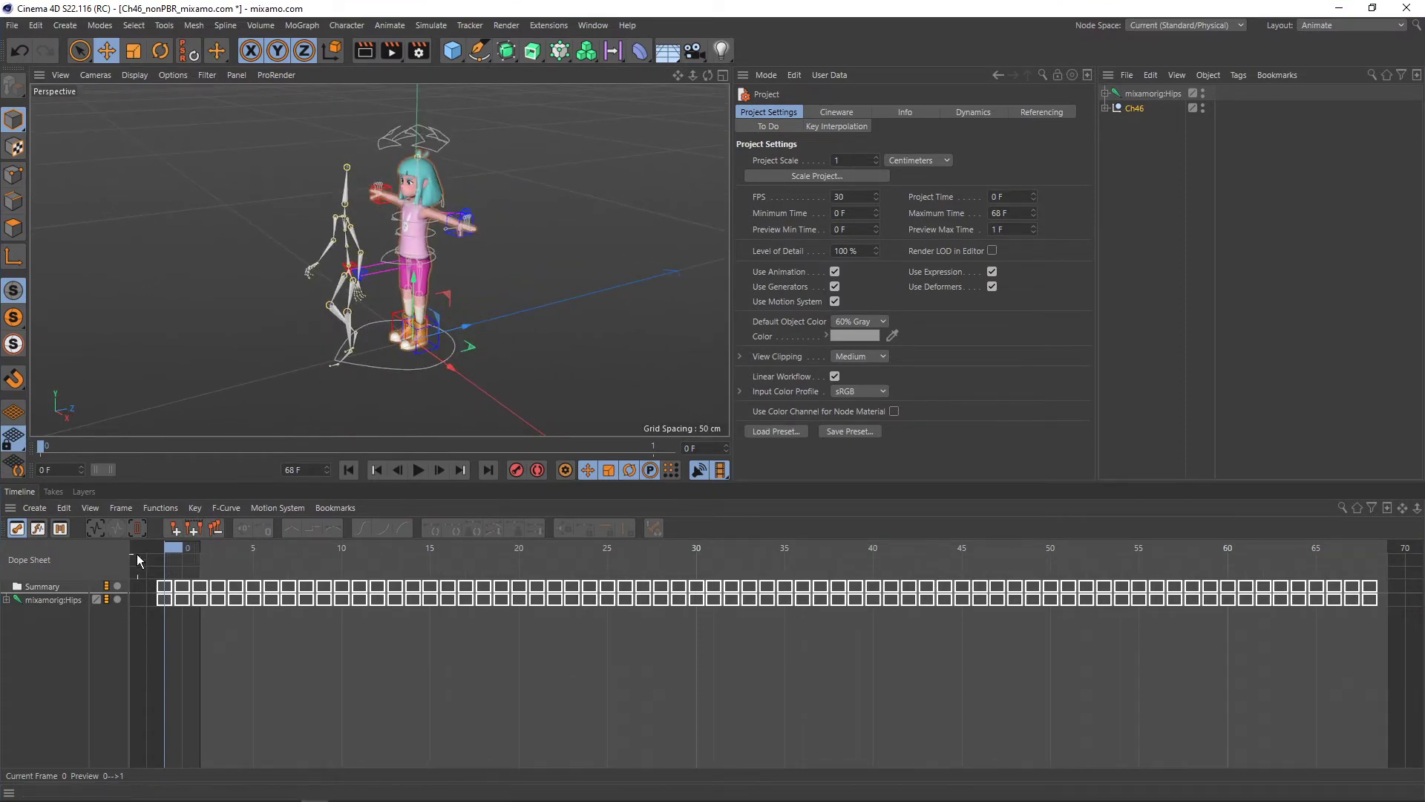
{"action": "scroll", "coordinate": [429, 389], "scroll_direction": "down", "scroll_amount": 2}
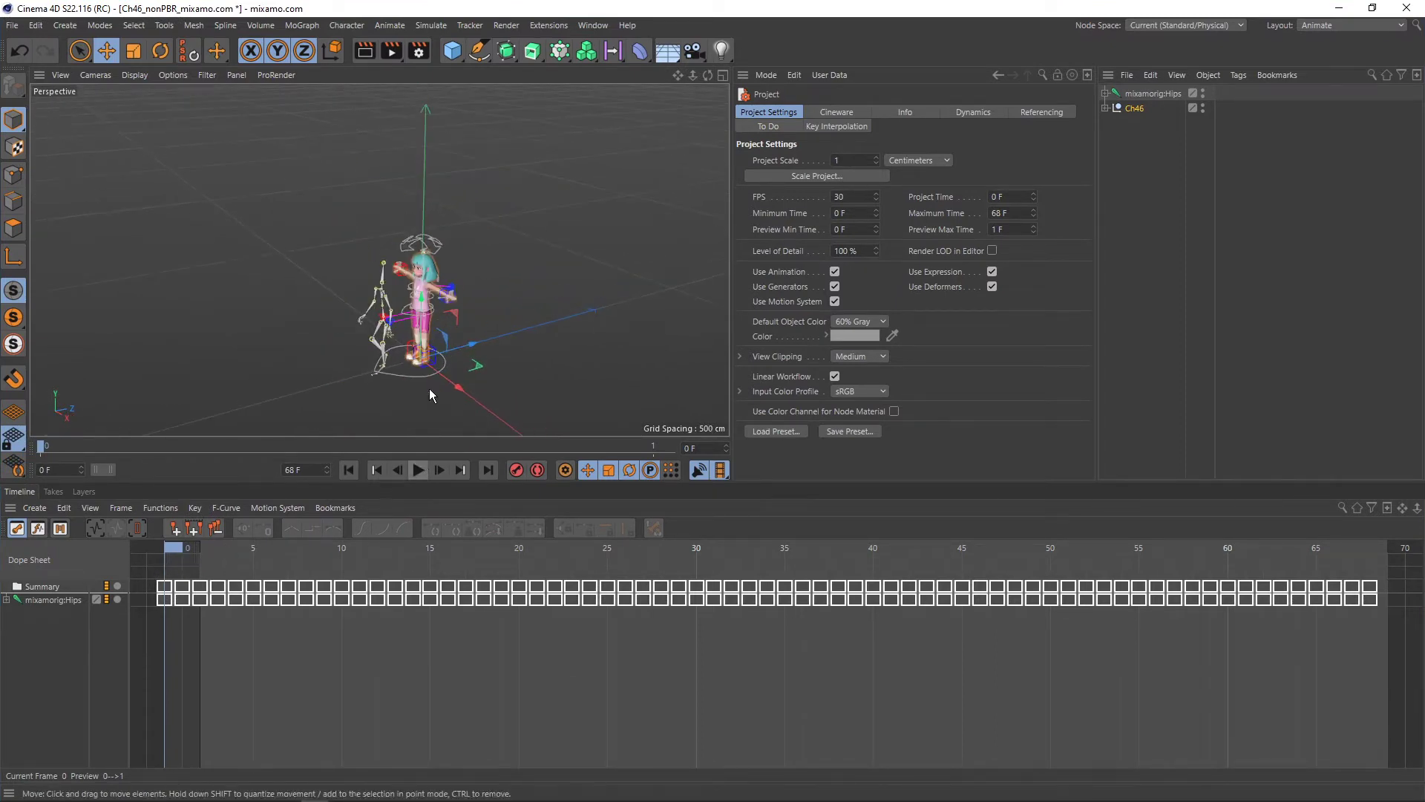
{"action": "scroll", "coordinate": [456, 372], "scroll_direction": "down", "scroll_amount": 2}
{"action": "scroll", "coordinate": [484, 346], "scroll_direction": "down", "scroll_amount": 1}
{"action": "scroll", "coordinate": [501, 389], "scroll_direction": "up", "scroll_amount": 1}
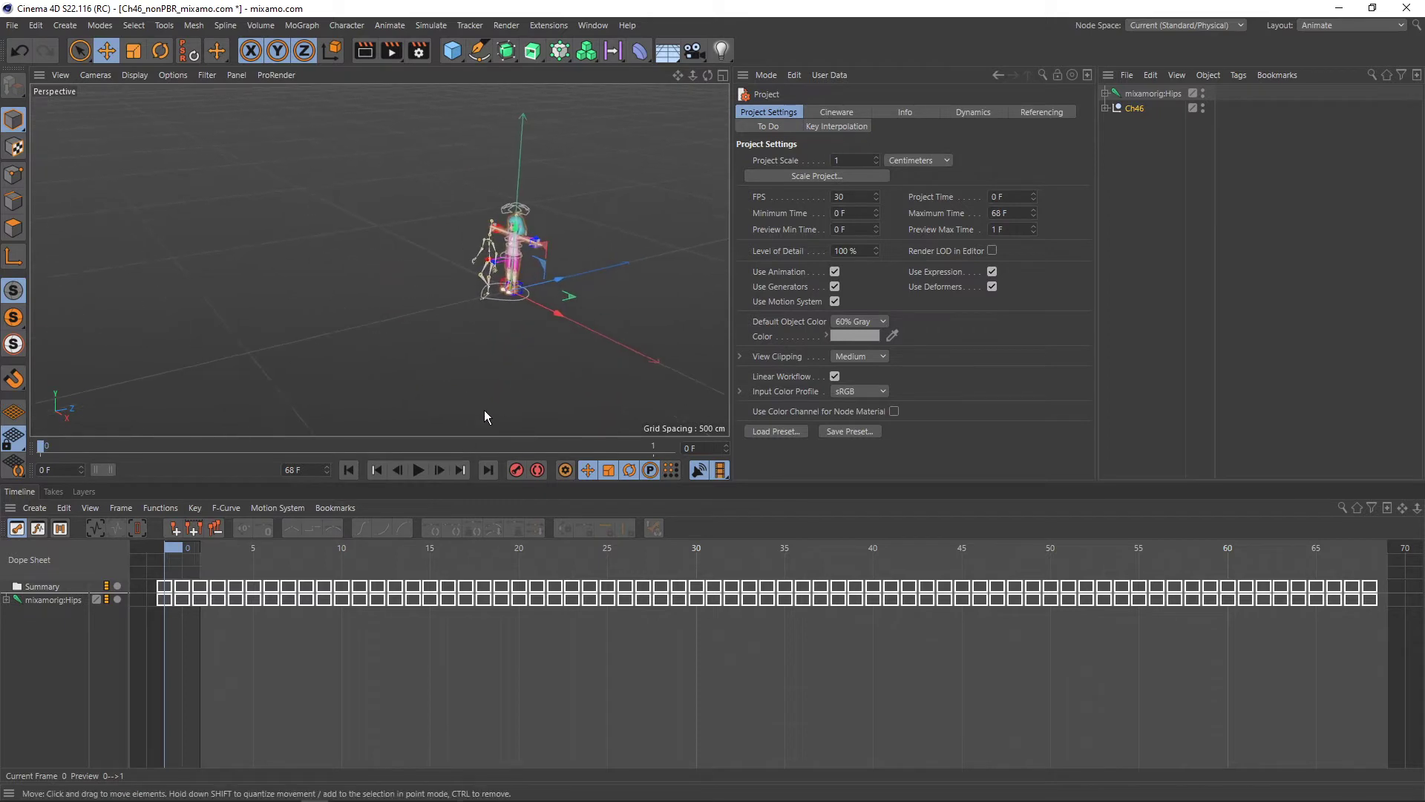
{"action": "scroll", "coordinate": [483, 412], "scroll_direction": "up", "scroll_amount": 1}
- Extend the preview range to 68 F and play the walk, stopping at frame 25
{"action": "left_click", "coordinate": [422, 475]}
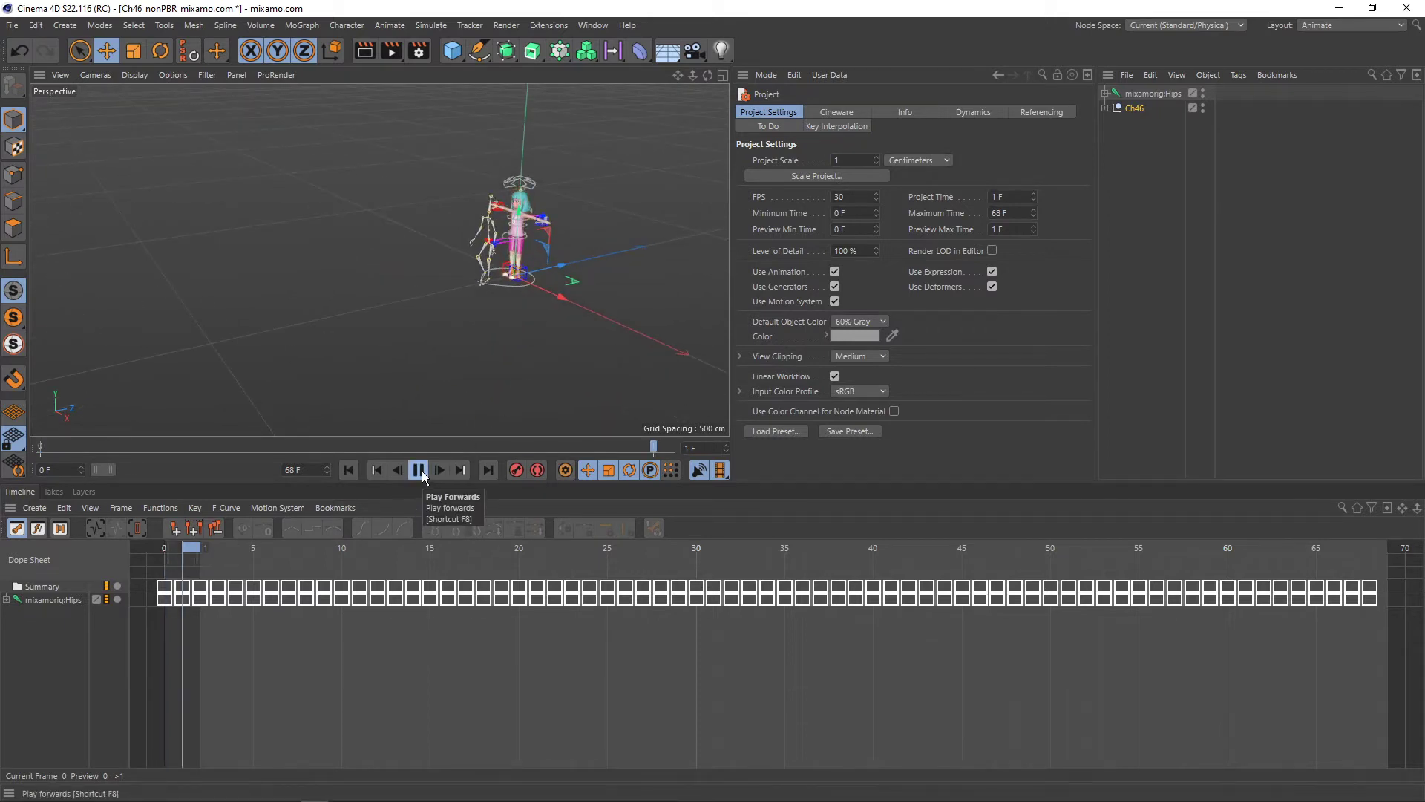
{"action": "left_click", "coordinate": [423, 474]}
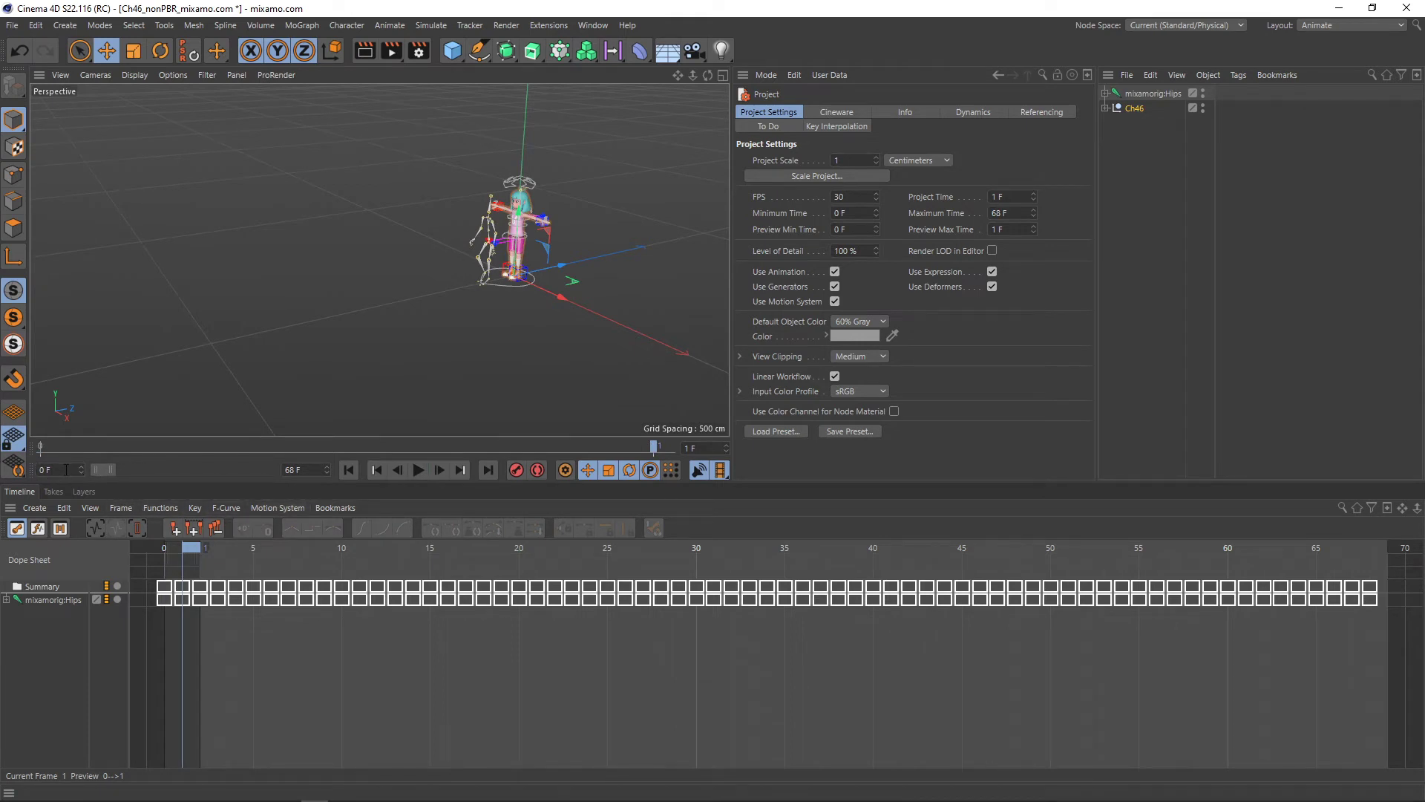
{"action": "left_click_drag", "start_coordinate": [109, 470], "coordinate": [271, 470]}
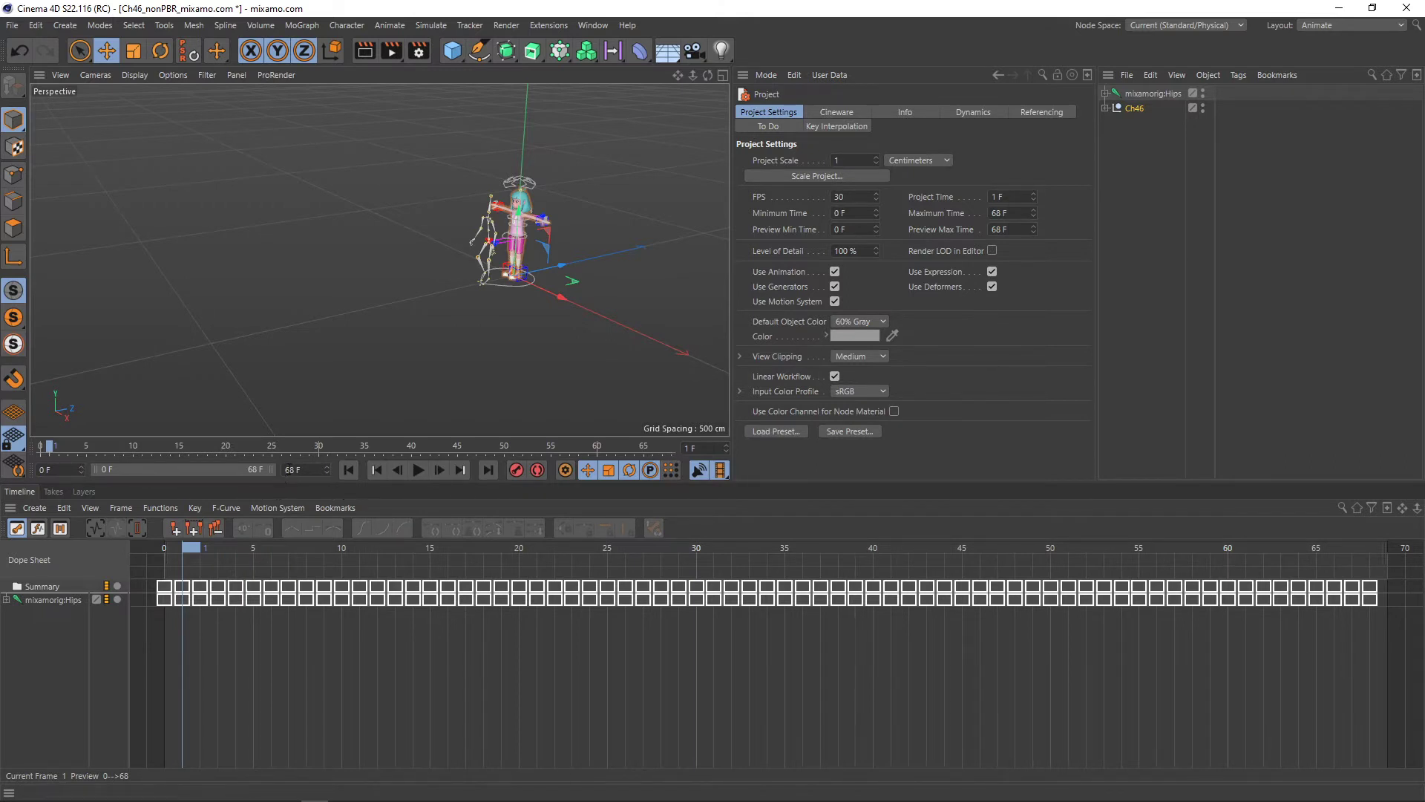
{"action": "left_click", "coordinate": [421, 475]}
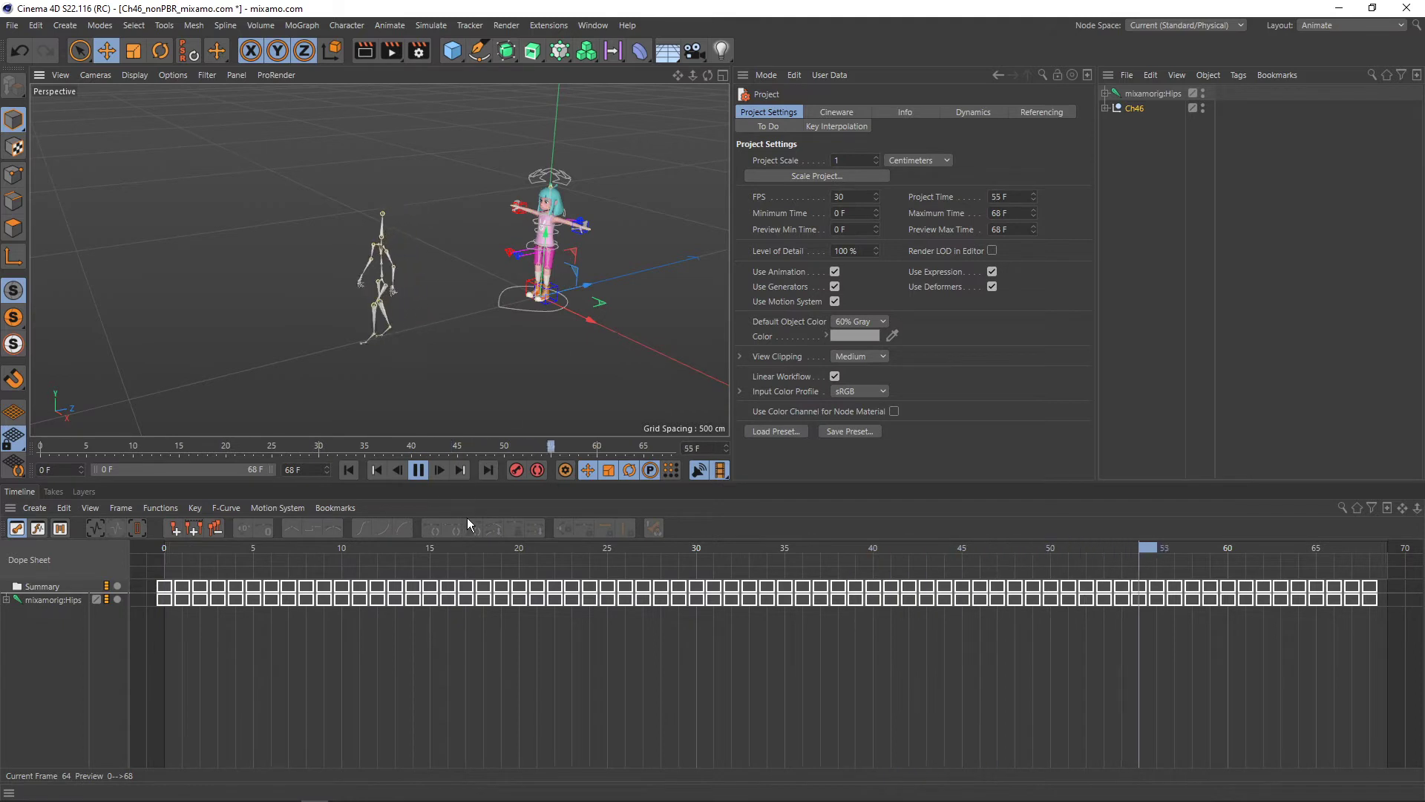
{"action": "left_click", "coordinate": [416, 472]}
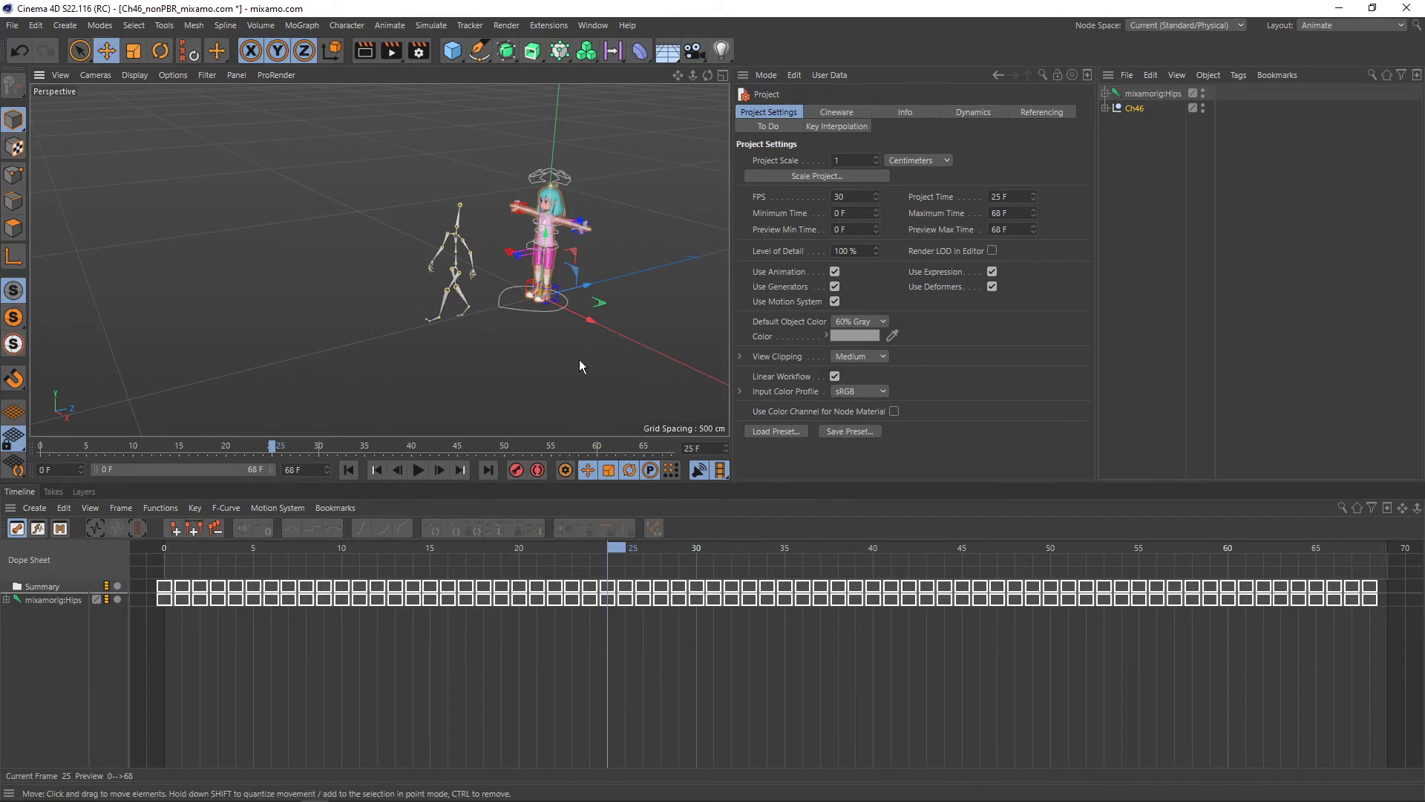
- Zoom in on both characters and drag the manager dividers to enlarge the viewport
{"action": "mouse_move", "coordinate": [579, 359]}
{"action": "left_mouse_down", "text": "alt"}
{"action": "mouse_move", "coordinate": [610, 359]}
{"action": "mouse_move", "coordinate": [542, 322]}
{"action": "left_mouse_up", "text": "alt"}
{"action": "scroll", "coordinate": [531, 303], "scroll_direction": "up", "scroll_amount": 3}
{"action": "scroll", "coordinate": [472, 335], "scroll_direction": "up", "scroll_amount": 2}
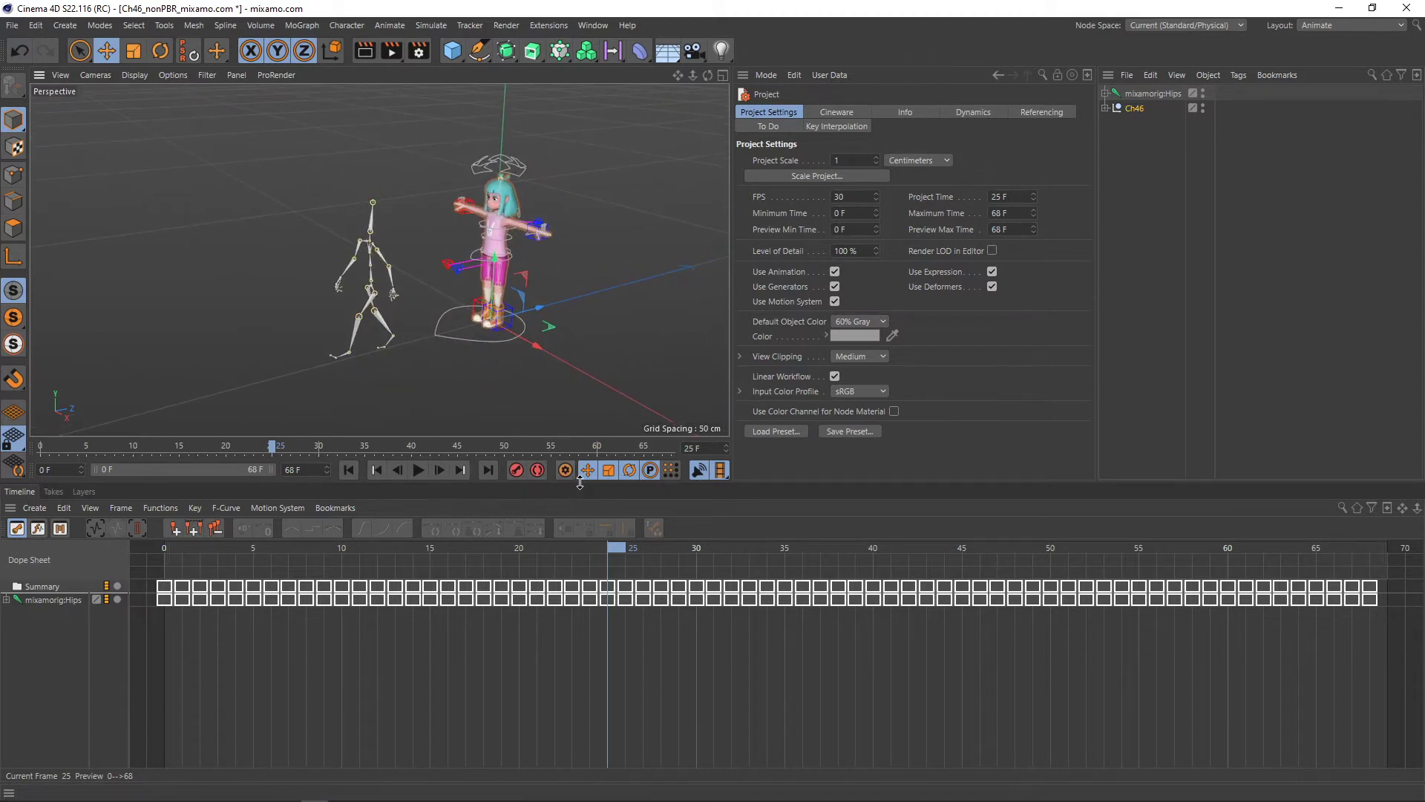
{"action": "left_click_drag", "start_coordinate": [580, 484], "coordinate": [579, 569]}
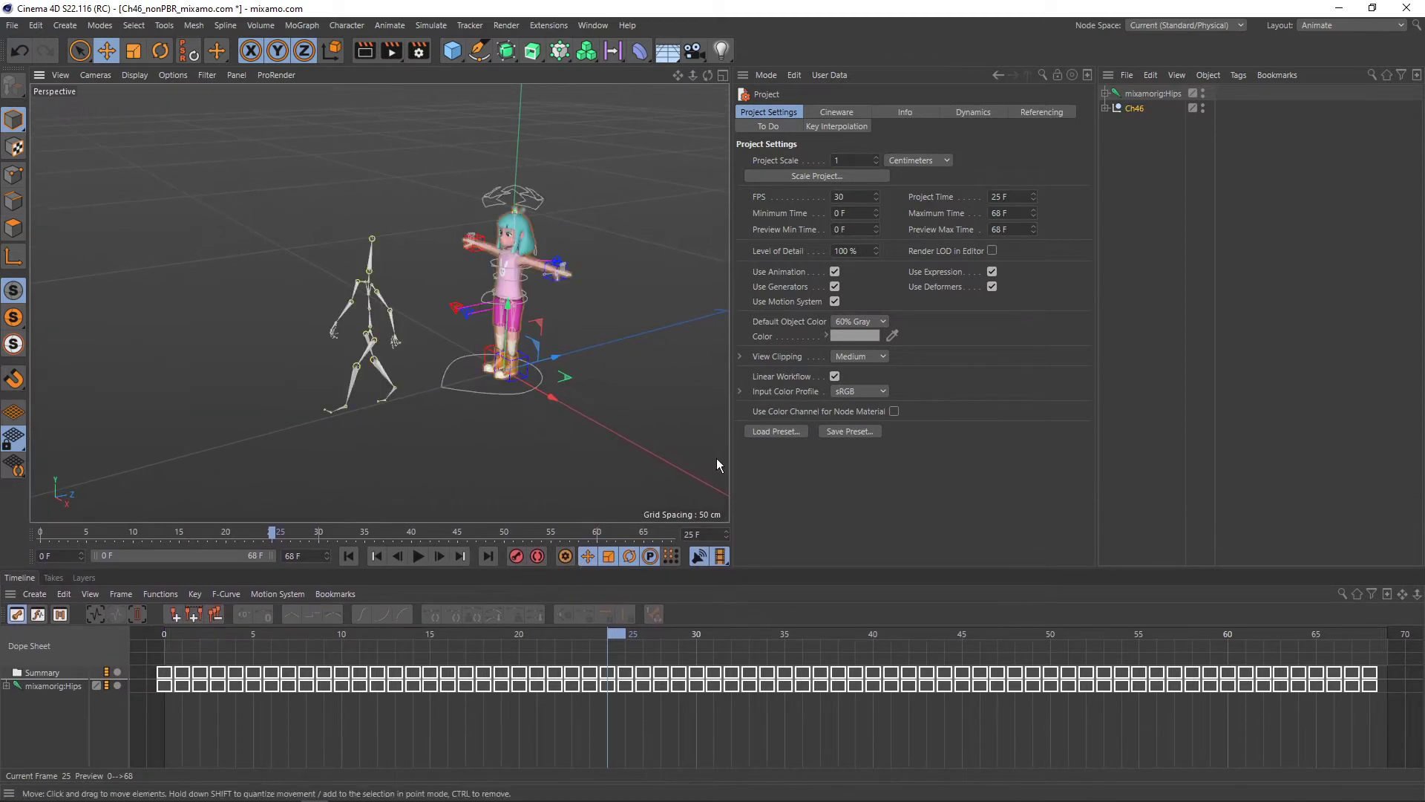
{"action": "left_click_drag", "start_coordinate": [734, 453], "coordinate": [787, 457]}
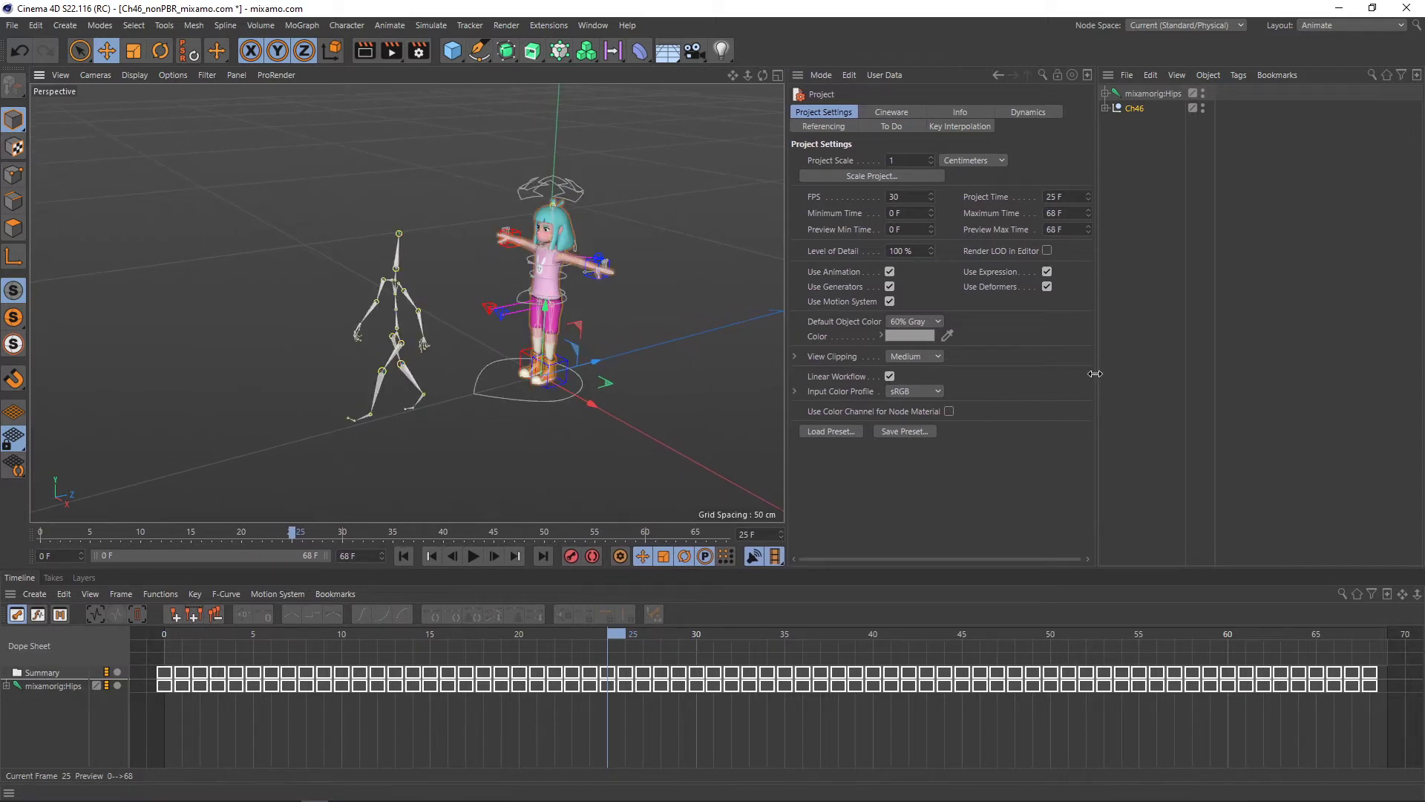
{"action": "left_click_drag", "start_coordinate": [1095, 374], "coordinate": [1188, 377]}
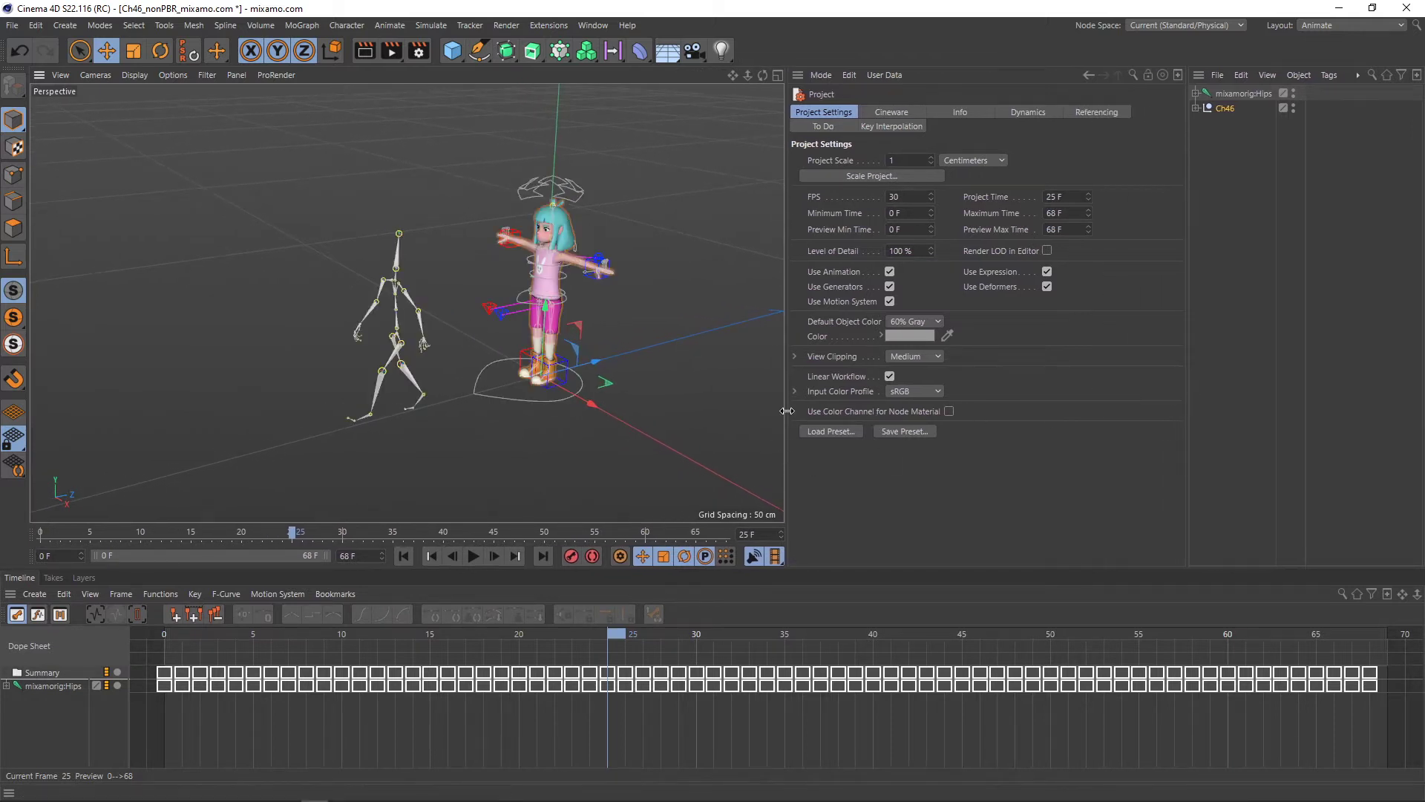
{"action": "left_click_drag", "start_coordinate": [787, 410], "coordinate": [842, 412]}
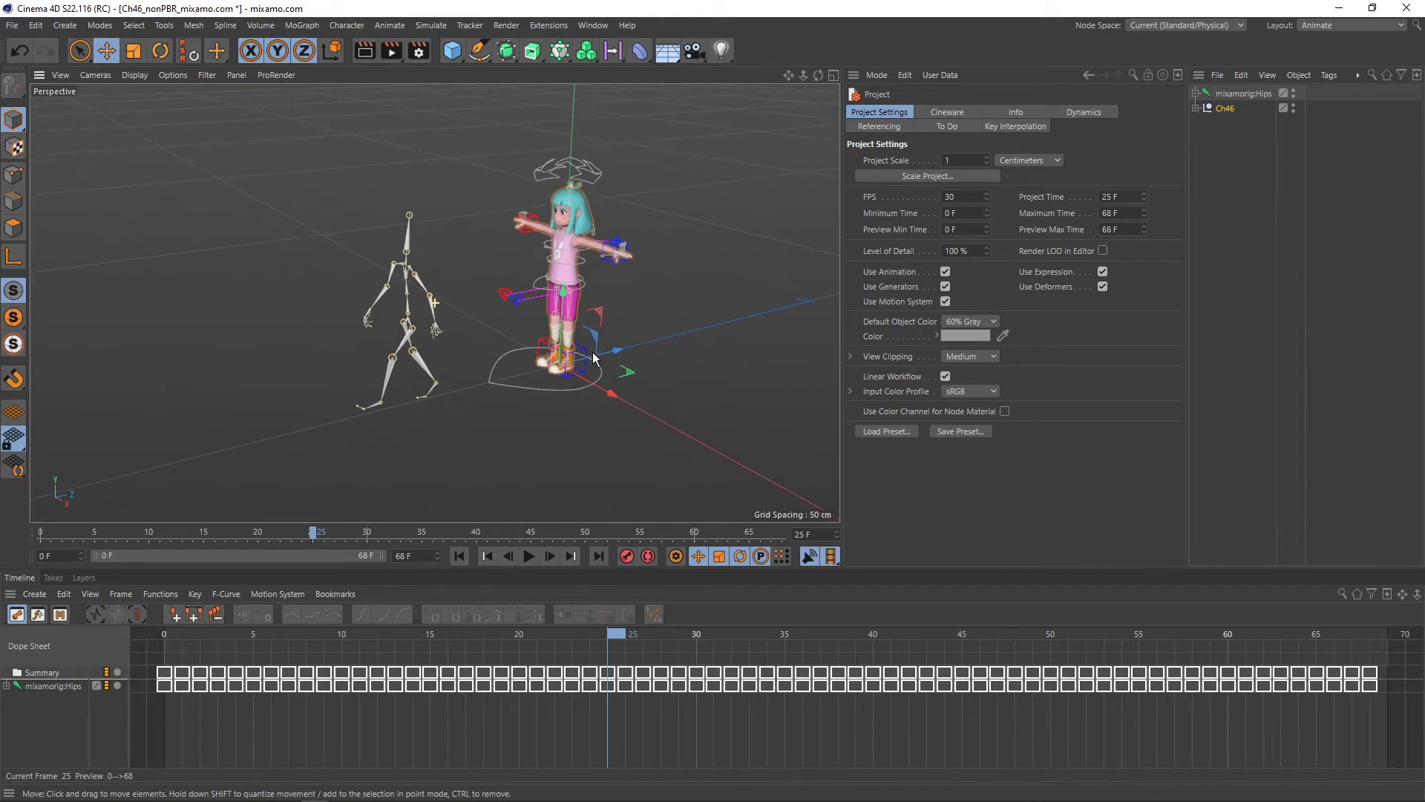
- Expand and select Ch46, then float the RH_Character_Tools scripts as a palette
{"action": "left_click", "coordinate": [1231, 144]}
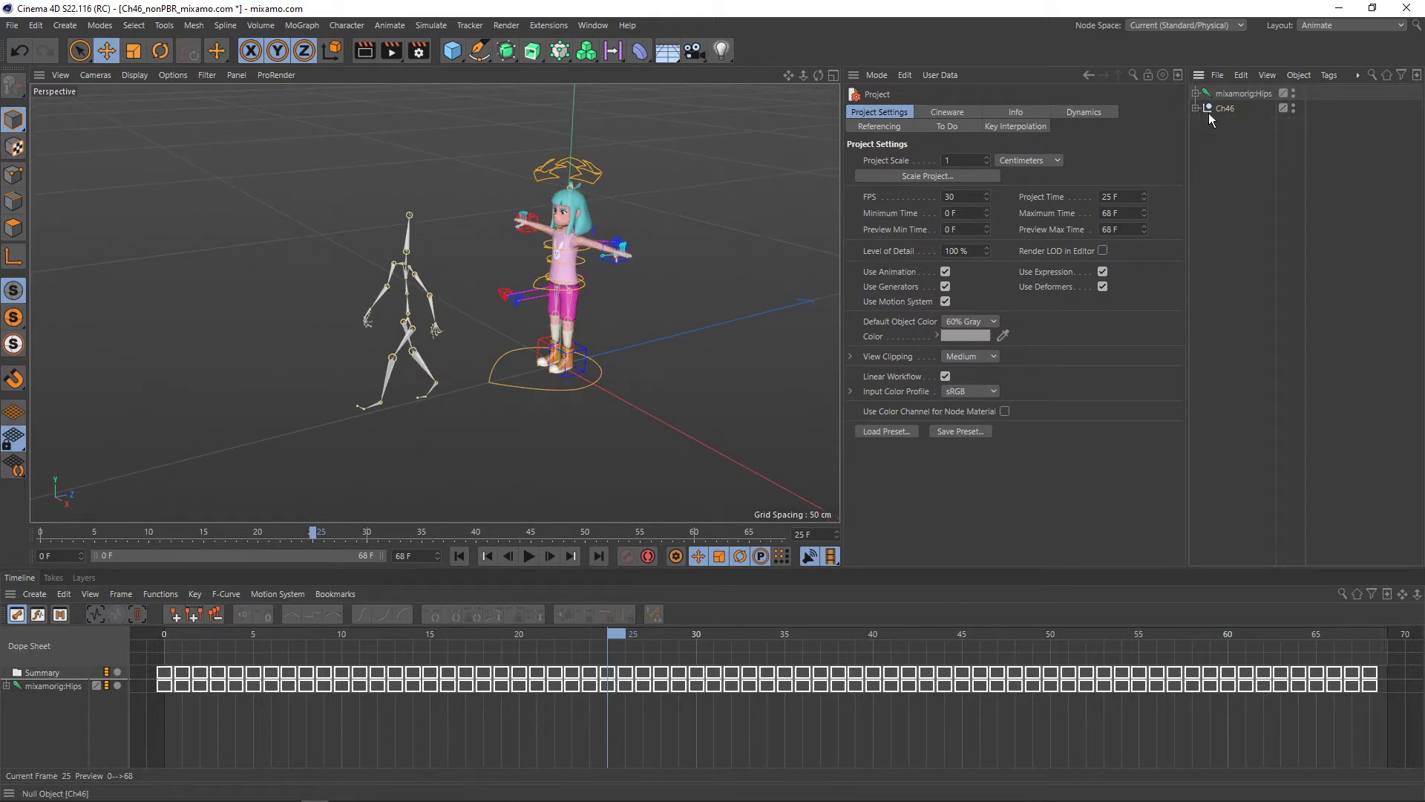
{"action": "left_click", "coordinate": [1196, 108]}
{"action": "left_click", "coordinate": [1225, 108]}
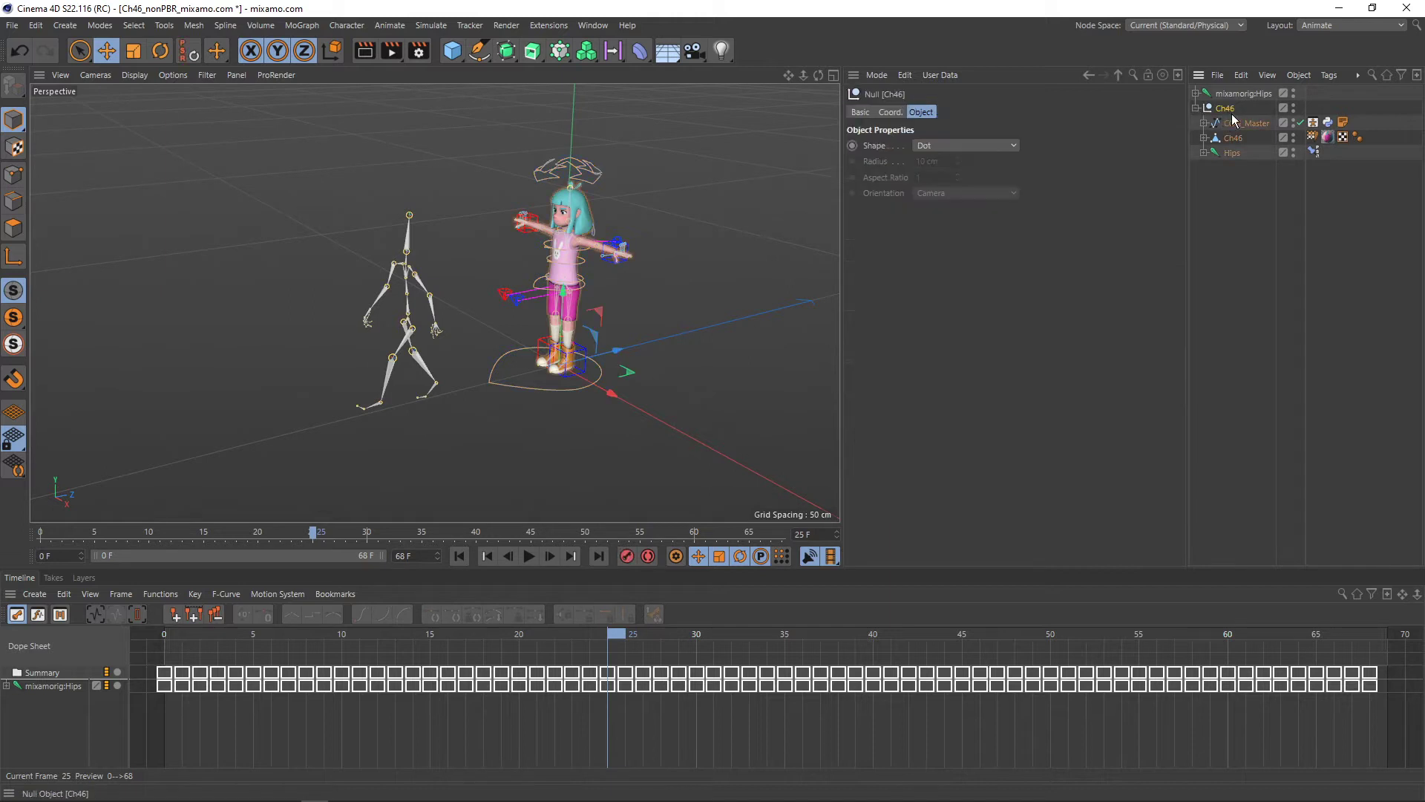
{"action": "left_click", "coordinate": [594, 25]}
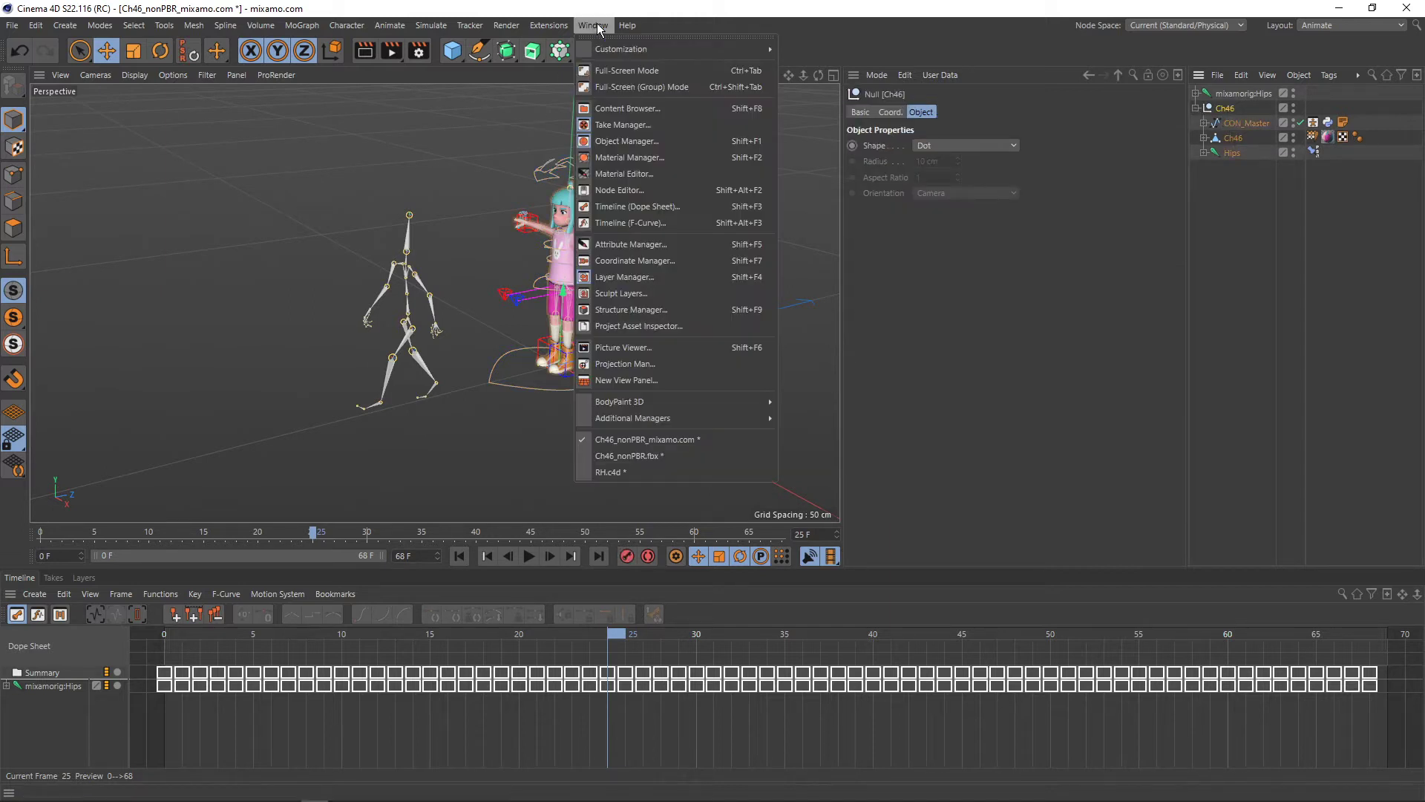
{"action": "mouse_move", "coordinate": [568, 119]}
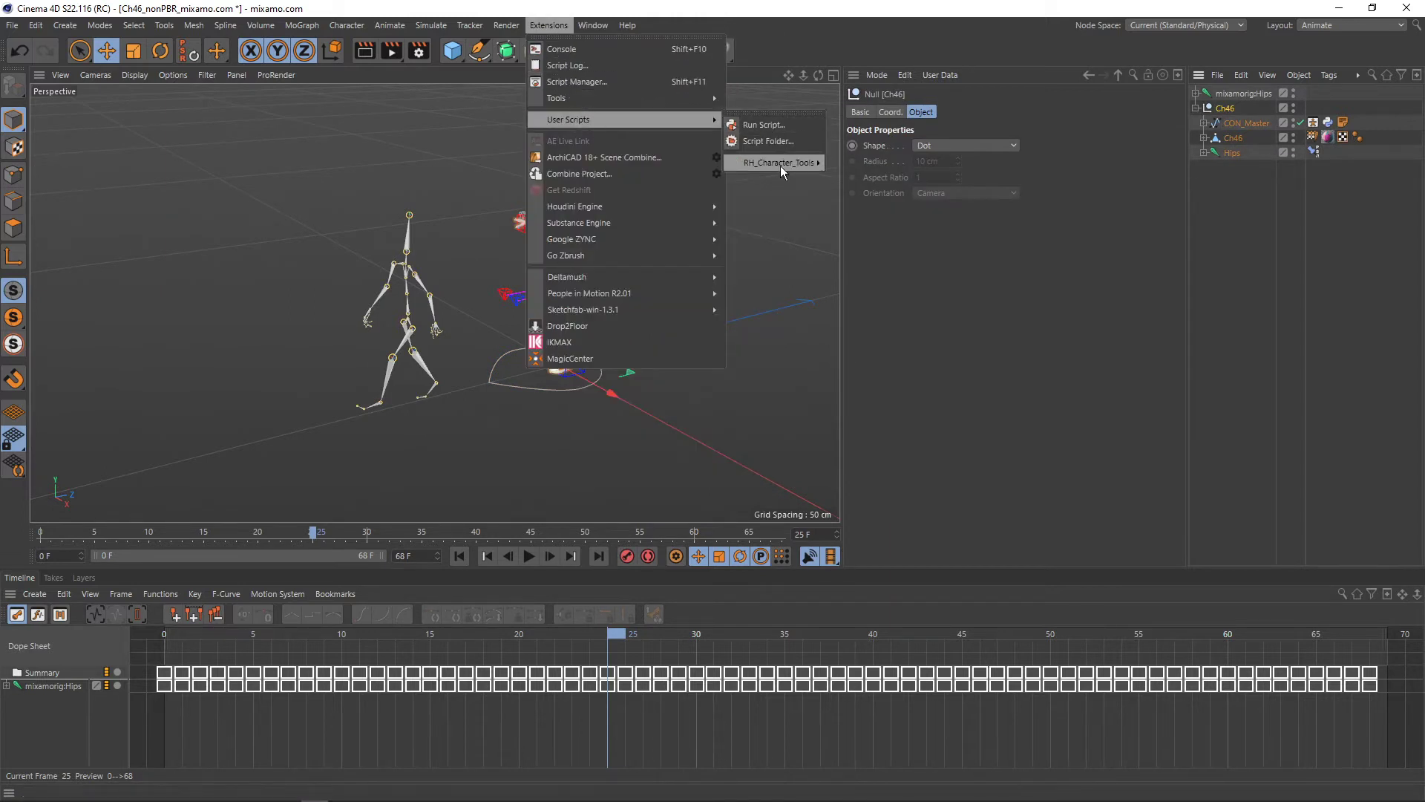
{"action": "left_click", "coordinate": [879, 157]}
{"action": "mouse_move", "coordinate": [863, 141]}
{"action": "left_mouse_down"}
{"action": "mouse_move", "coordinate": [898, 242]}
{"action": "mouse_move", "coordinate": [883, 215]}
{"action": "left_mouse_up"}
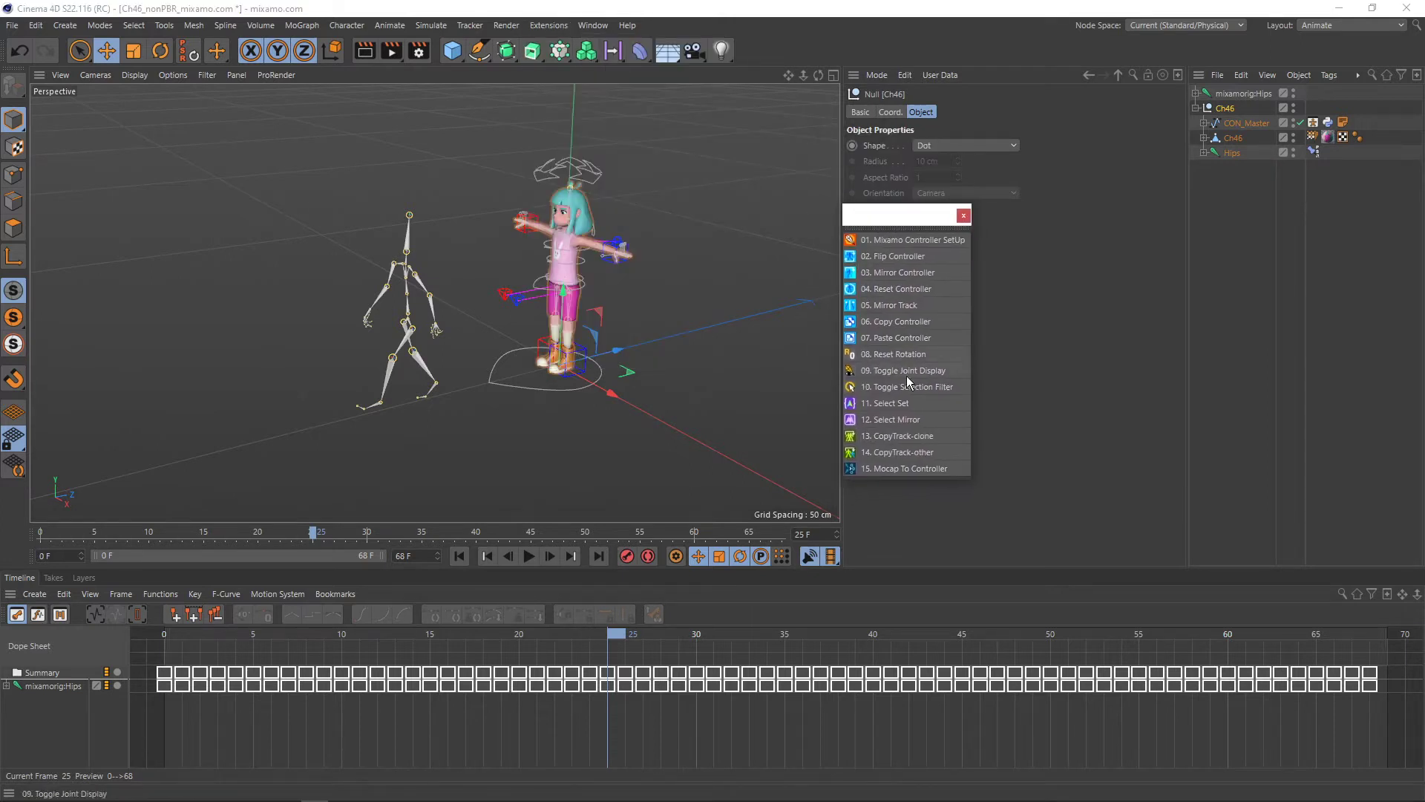
- Give the RH tools palette Large Icons with names, then resize and position it to show all 15 scripts
{"action": "right_click", "coordinate": [892, 245]}
{"action": "mouse_move", "coordinate": [928, 305]}
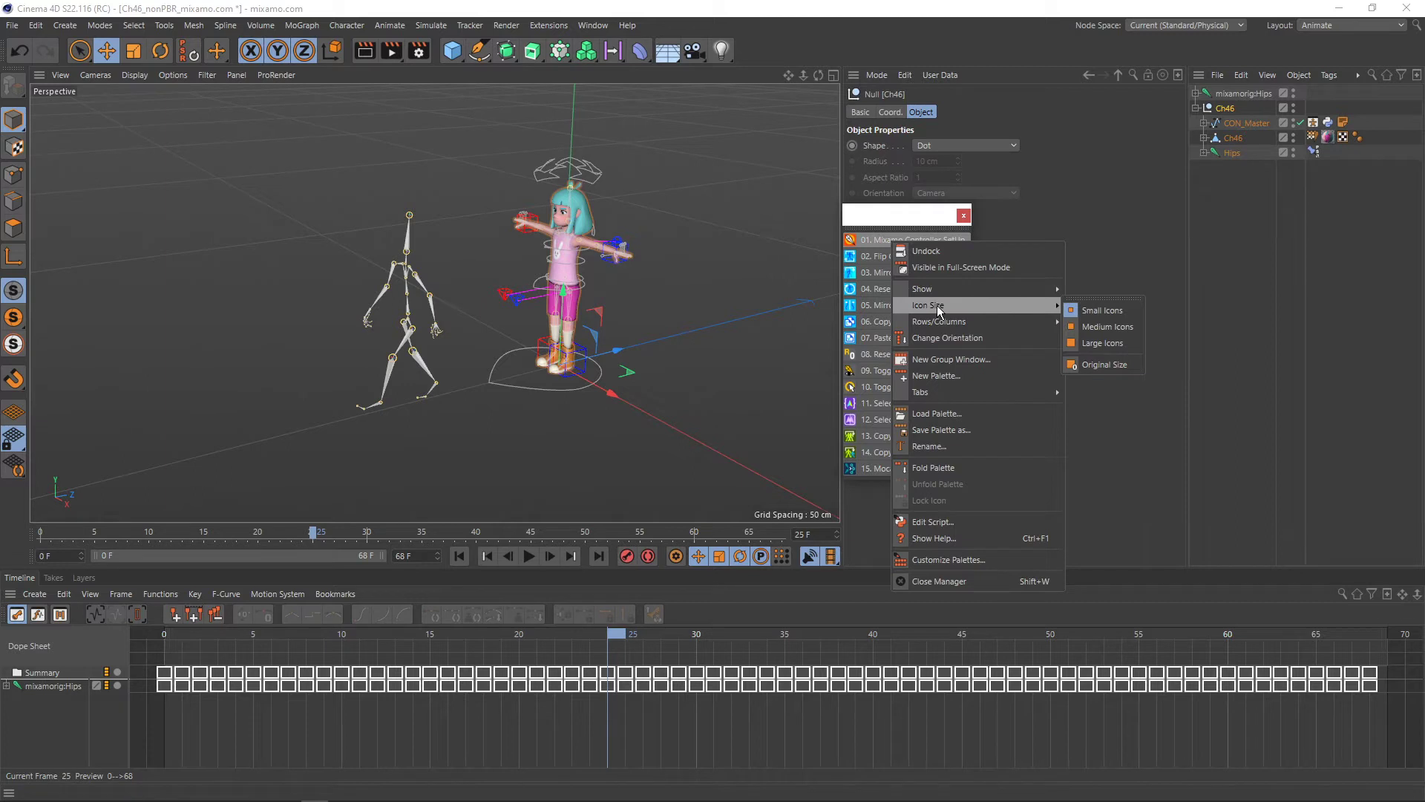
{"action": "left_click", "coordinate": [1098, 365]}
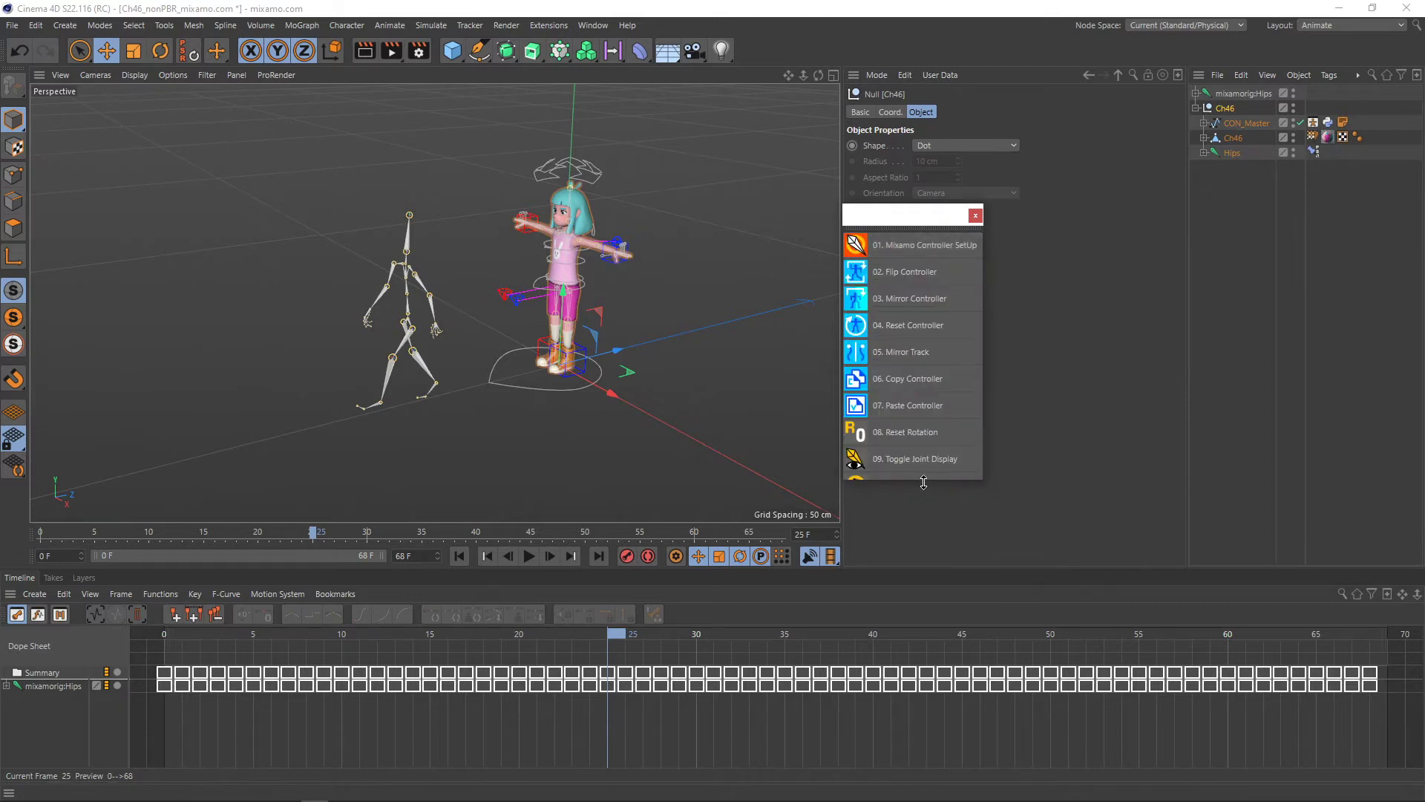
{"action": "left_click_drag", "start_coordinate": [923, 482], "coordinate": [924, 598]}
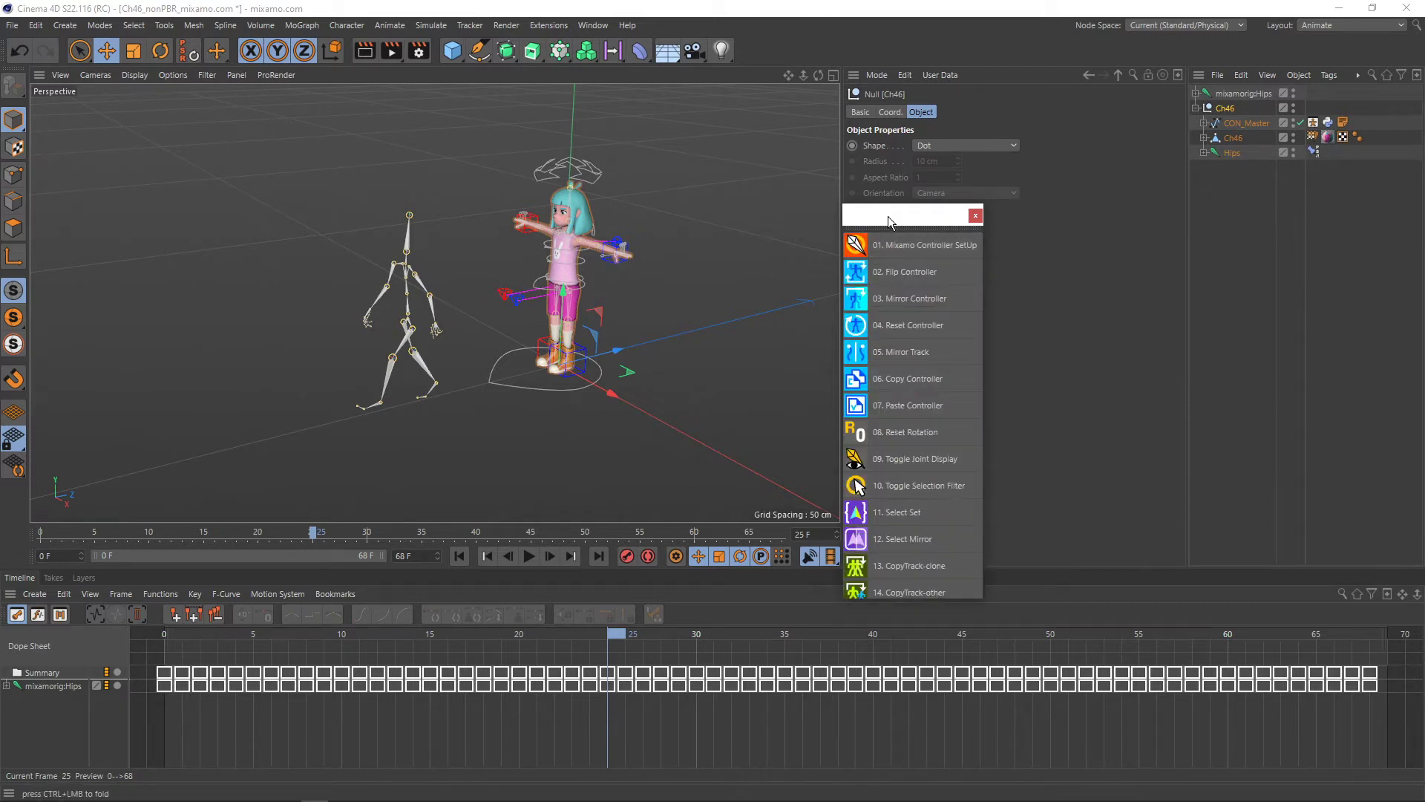
{"action": "left_click_drag", "start_coordinate": [888, 216], "coordinate": [735, 123]}
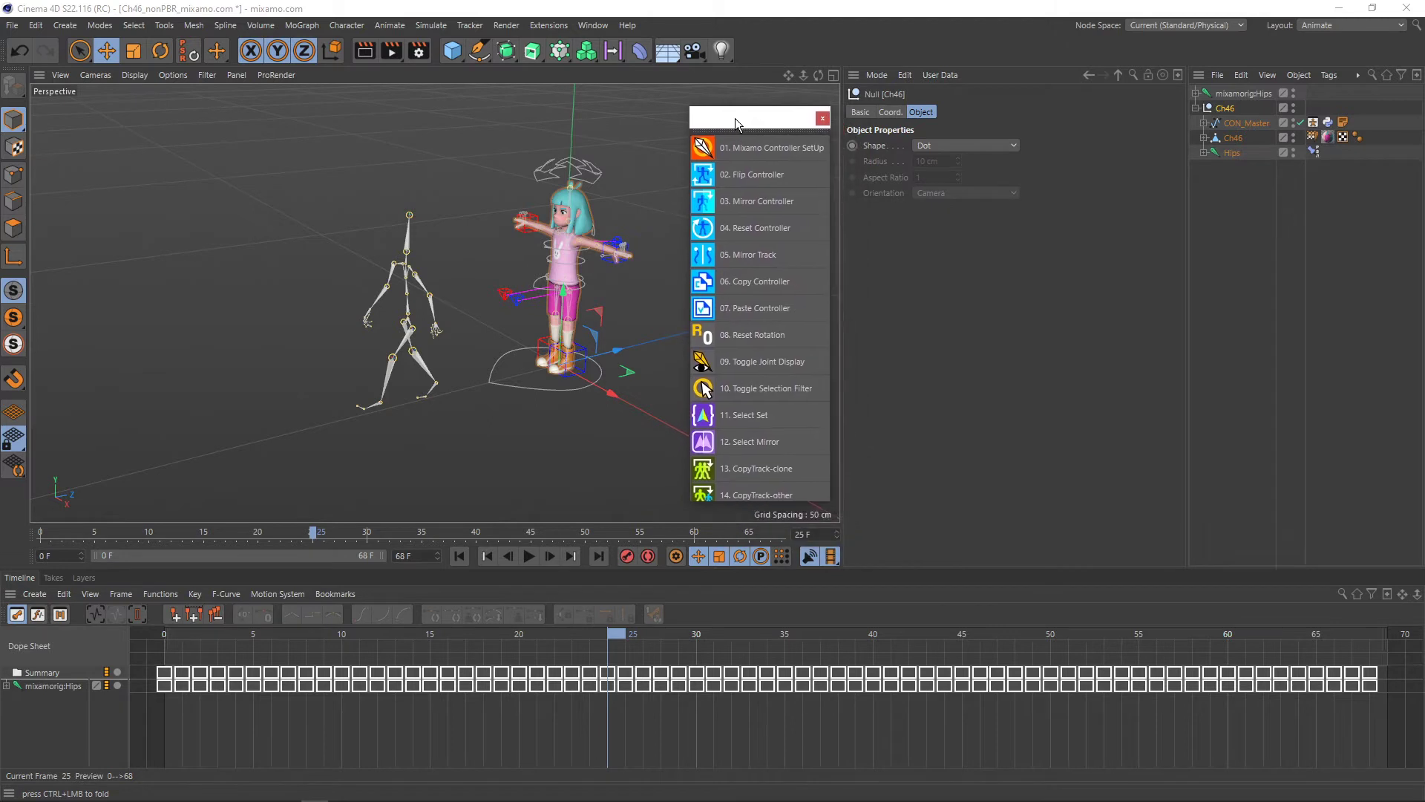
{"action": "left_click_drag", "start_coordinate": [769, 503], "coordinate": [768, 531]}
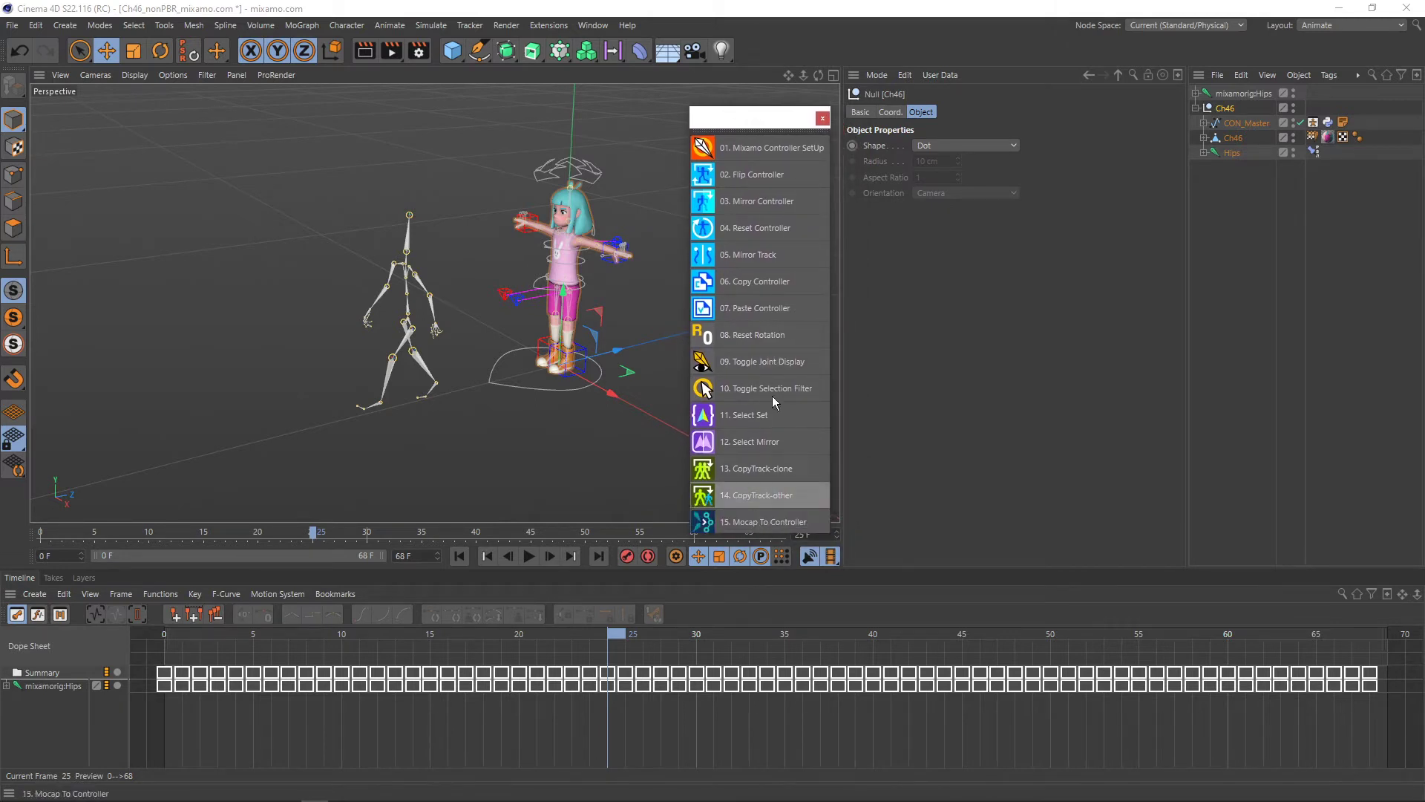
{"action": "left_click_drag", "start_coordinate": [750, 116], "coordinate": [754, 97]}
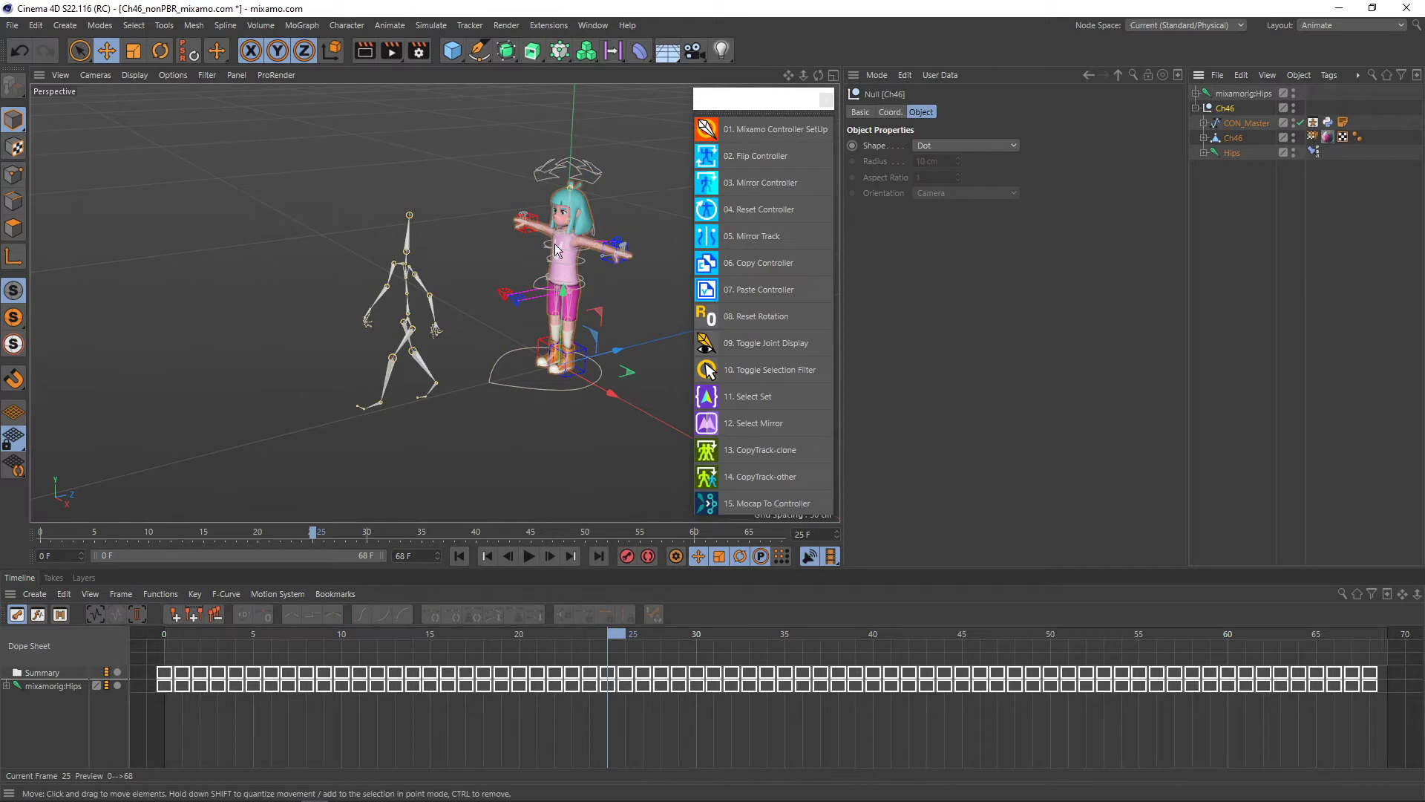
{"action": "left_click_drag", "start_coordinate": [551, 231], "coordinate": [548, 221], "text": "alt"}
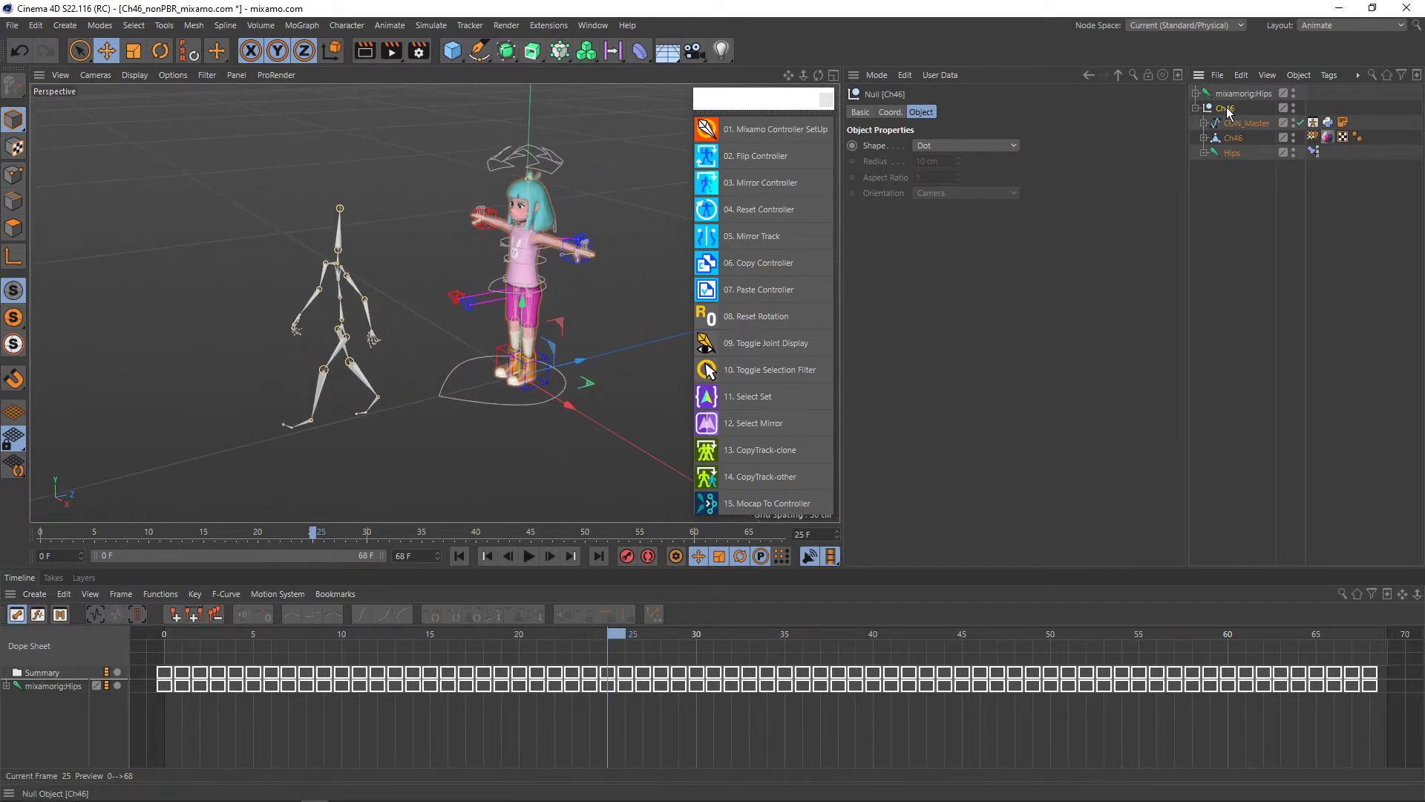
- After the CON_Master warning, select CON_Master and rerun 15. Mocap To Controller
{"action": "left_click", "coordinate": [768, 501]}
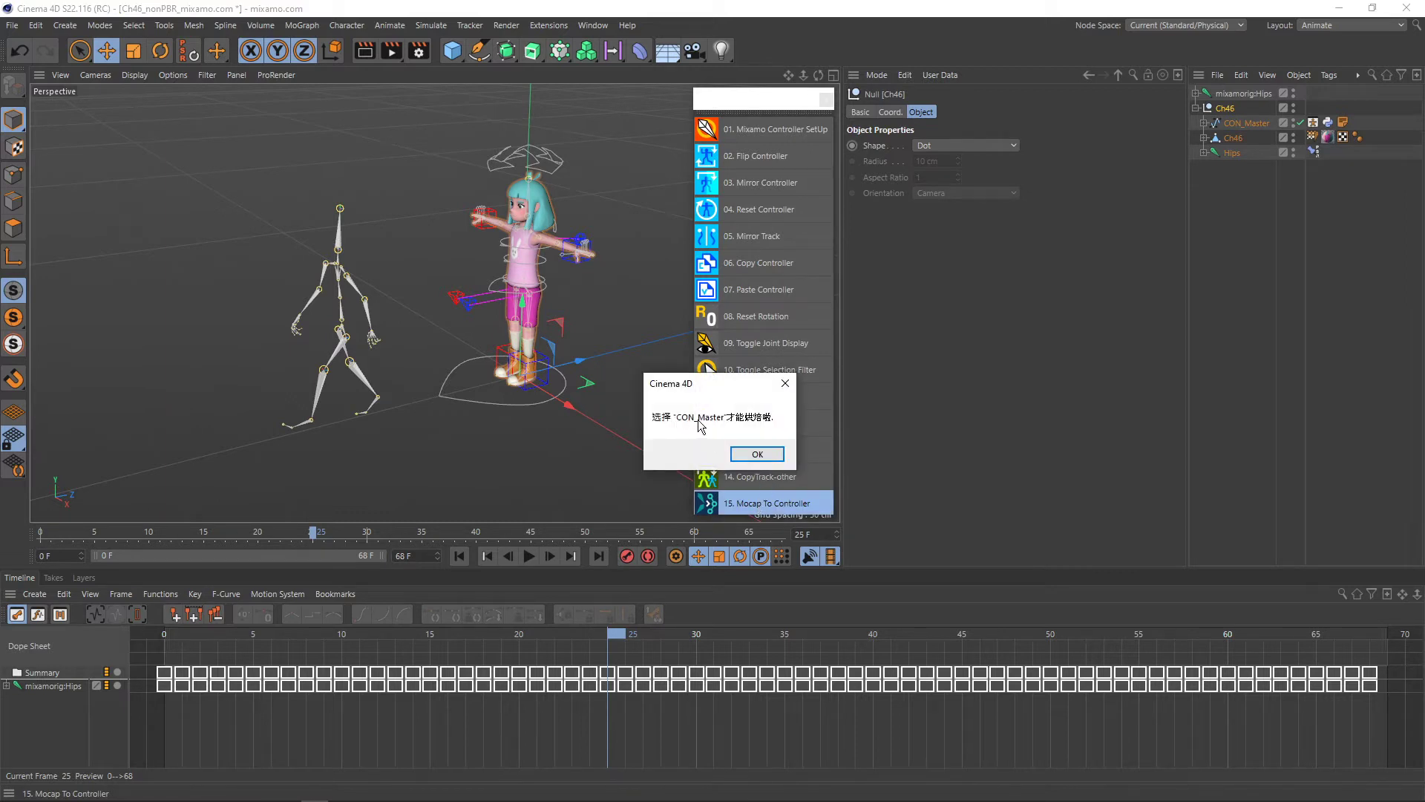
{"action": "left_click", "coordinate": [746, 455]}
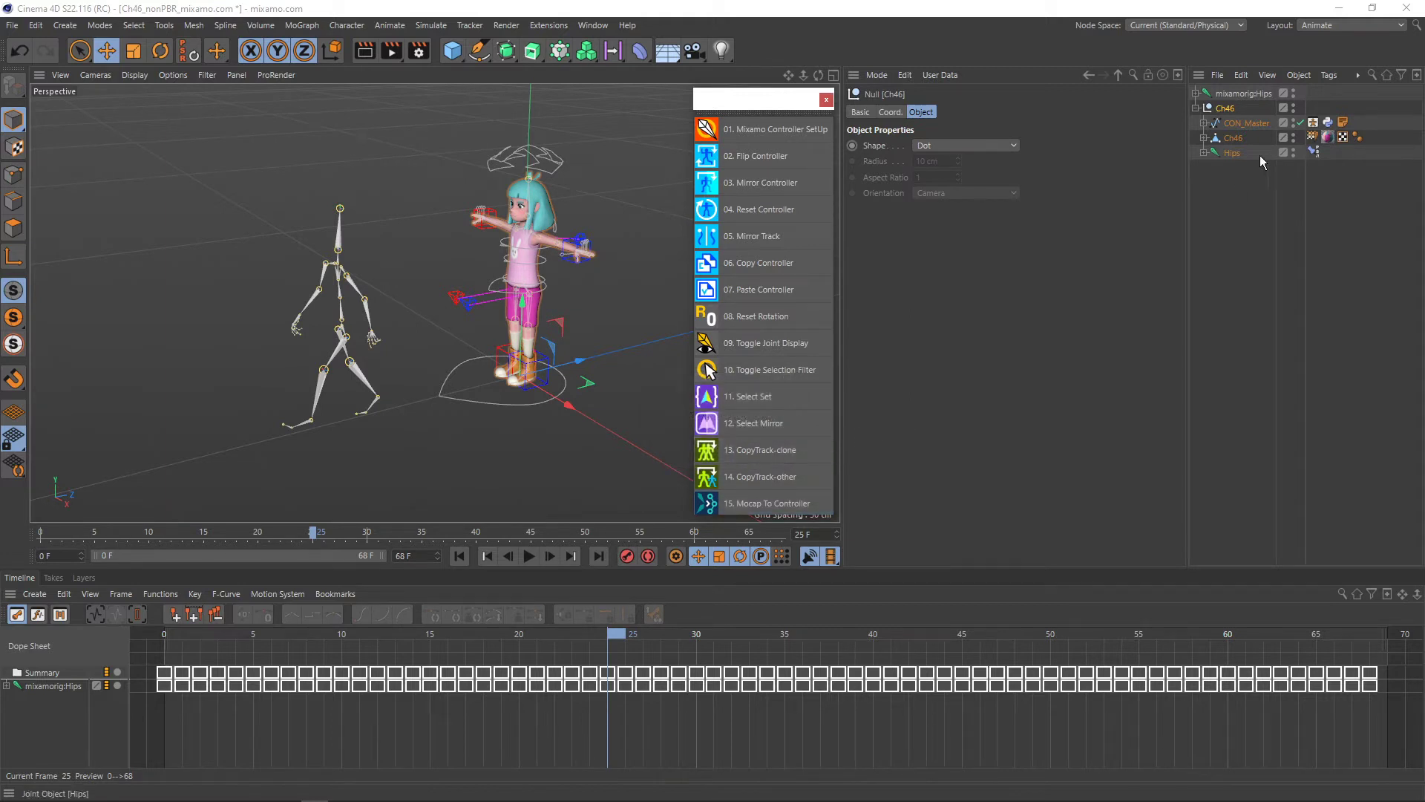
{"action": "left_click", "coordinate": [1244, 123]}
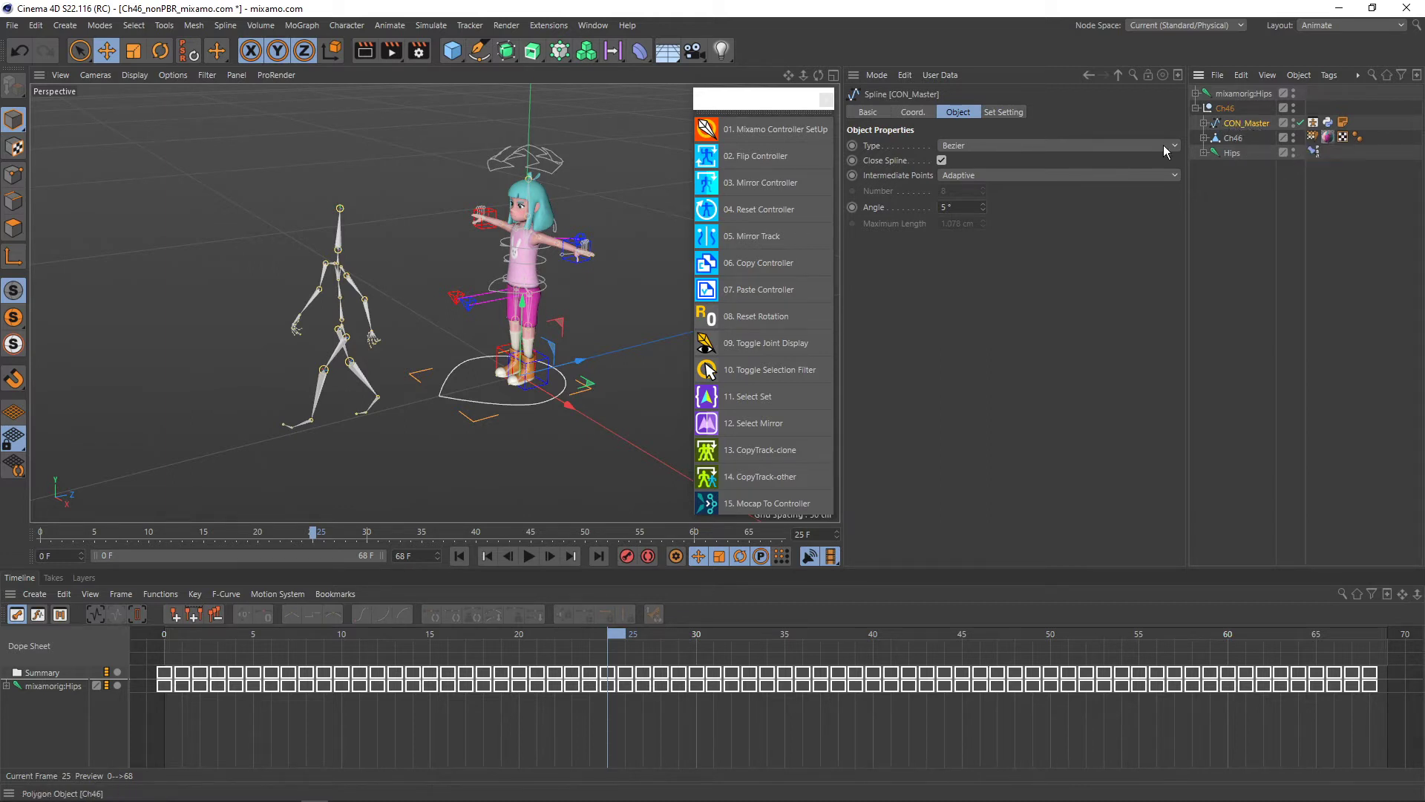
{"action": "scroll", "coordinate": [537, 176], "scroll_direction": "up", "scroll_amount": 1}
{"action": "scroll", "coordinate": [537, 176], "scroll_direction": "up", "scroll_amount": 1}
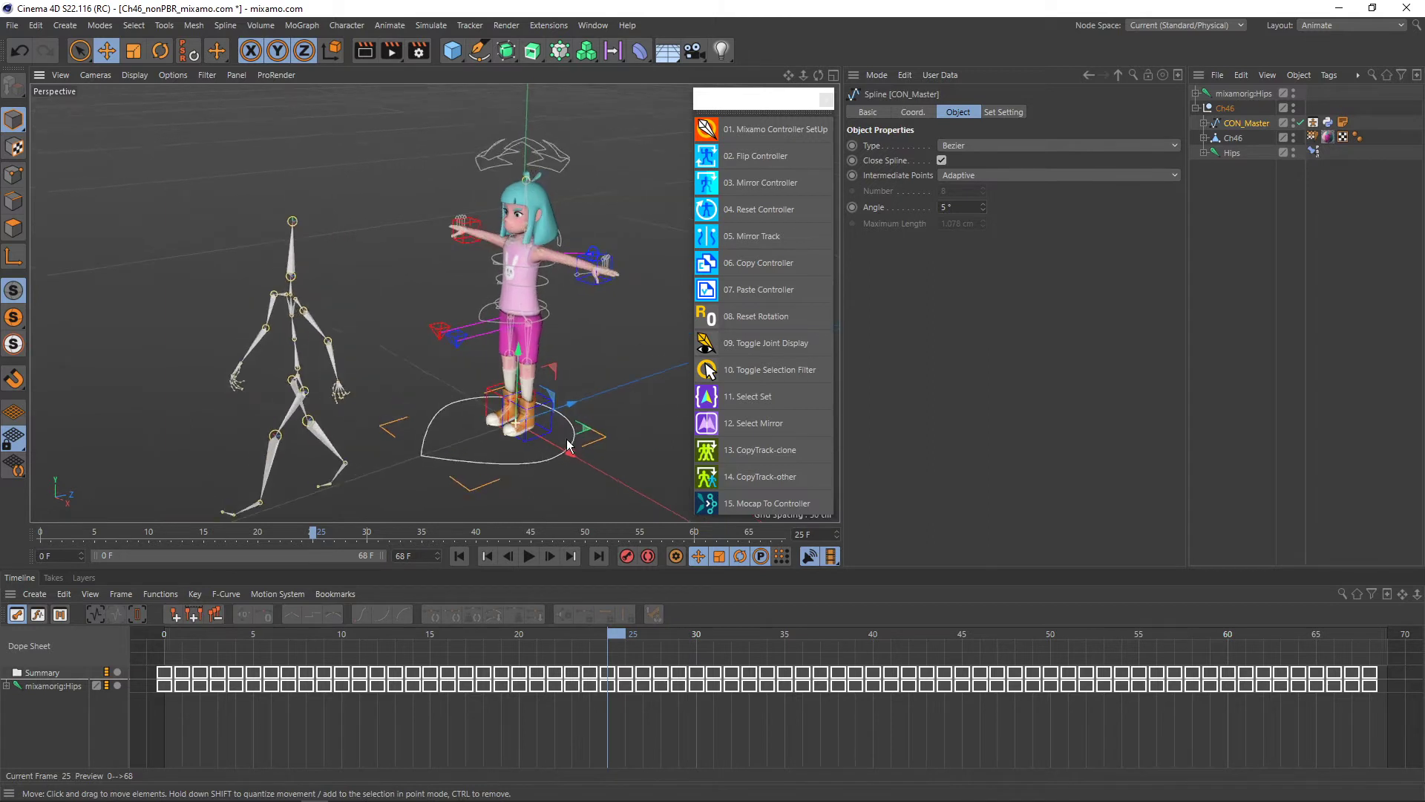
{"action": "left_click_drag", "start_coordinate": [423, 460], "coordinate": [412, 478], "text": "alt"}
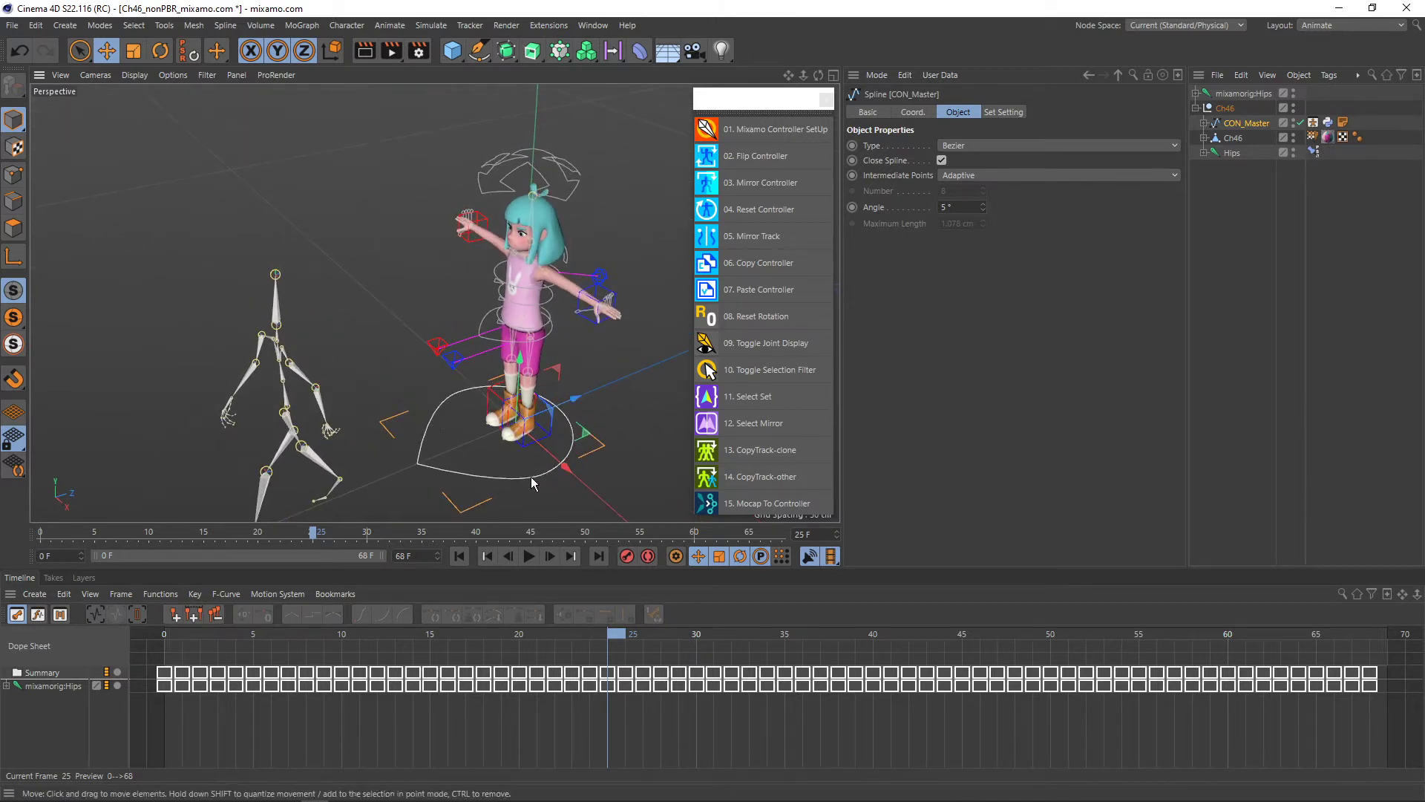
{"action": "left_click_drag", "start_coordinate": [462, 398], "coordinate": [467, 380], "text": "alt"}
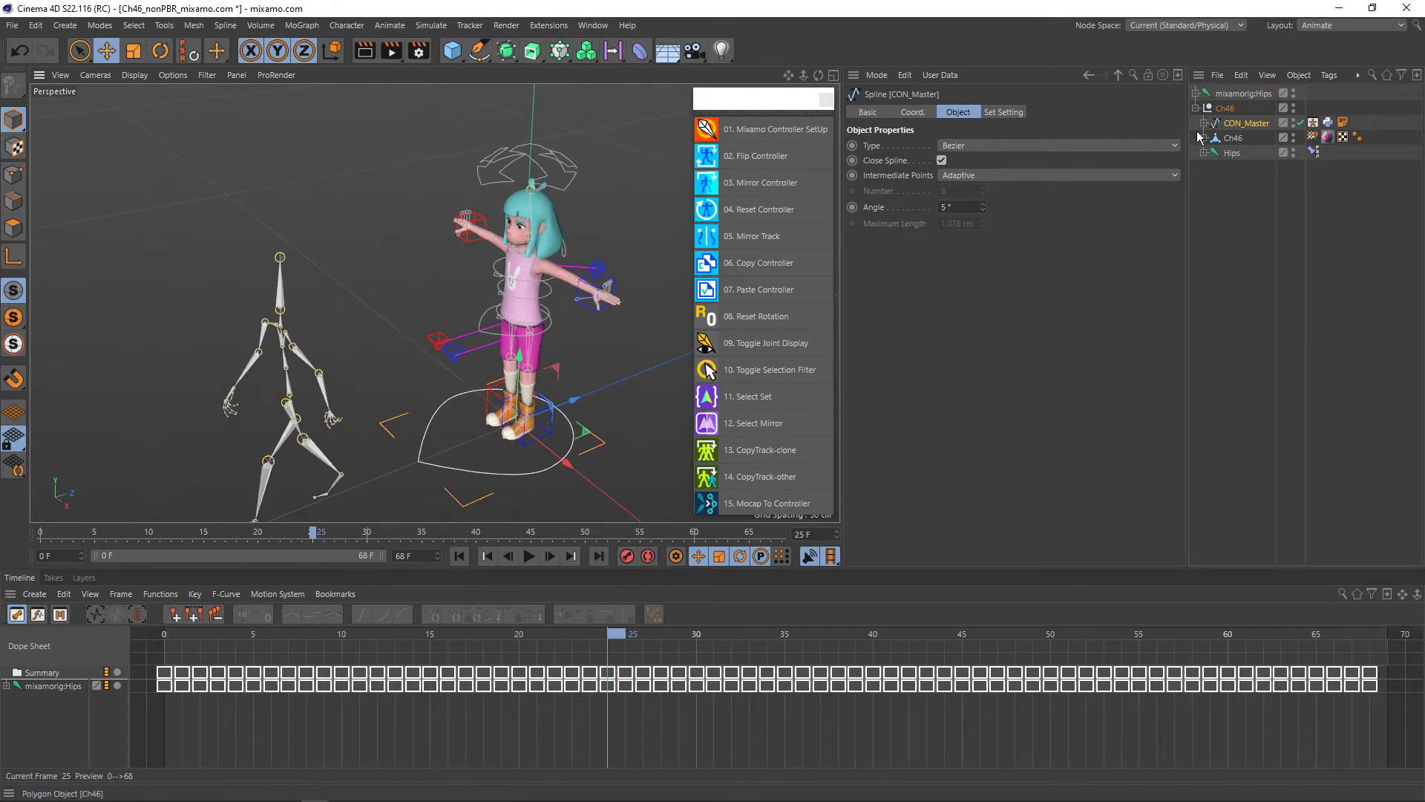
{"action": "left_click", "coordinate": [747, 503]}
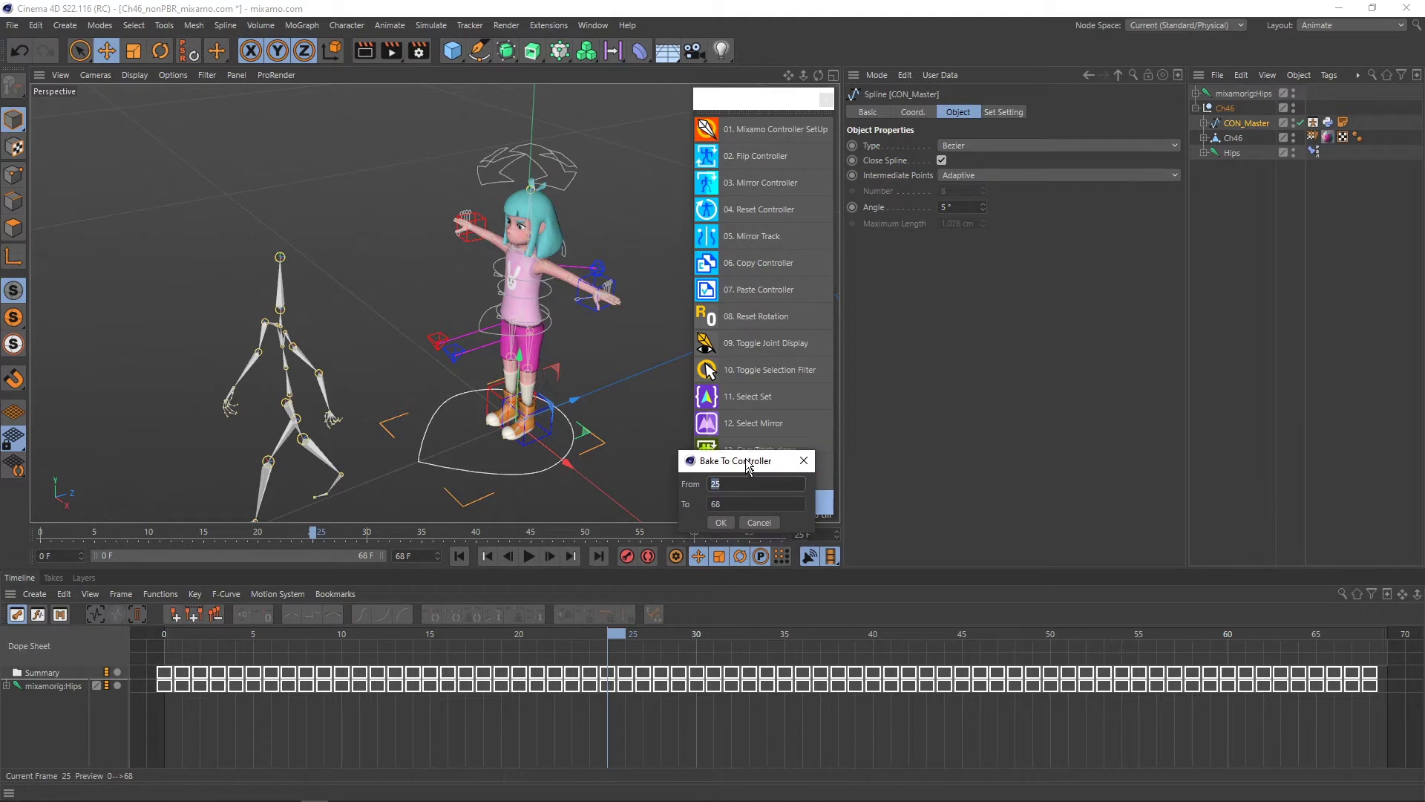
- Set the Bake To Controller range to From 0, To 68, and confirm the bake
{"action": "left_click_drag", "start_coordinate": [748, 466], "coordinate": [778, 327]}
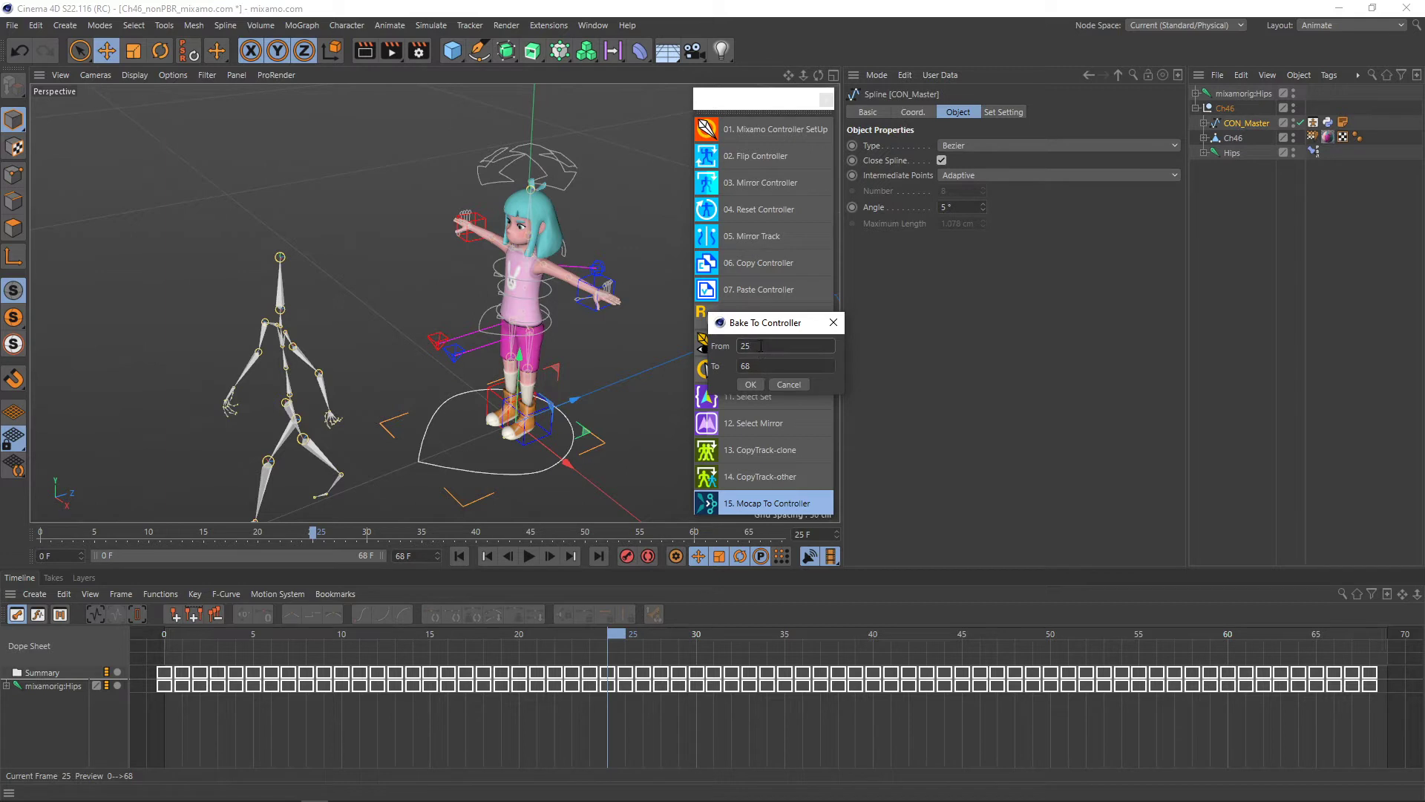
{"action": "type", "text": "0"}
{"action": "left_click", "coordinate": [764, 362]}
{"action": "left_click_drag", "start_coordinate": [764, 364], "coordinate": [689, 367]}
{"action": "left_click", "coordinate": [772, 367]}
{"action": "left_click", "coordinate": [750, 384]}
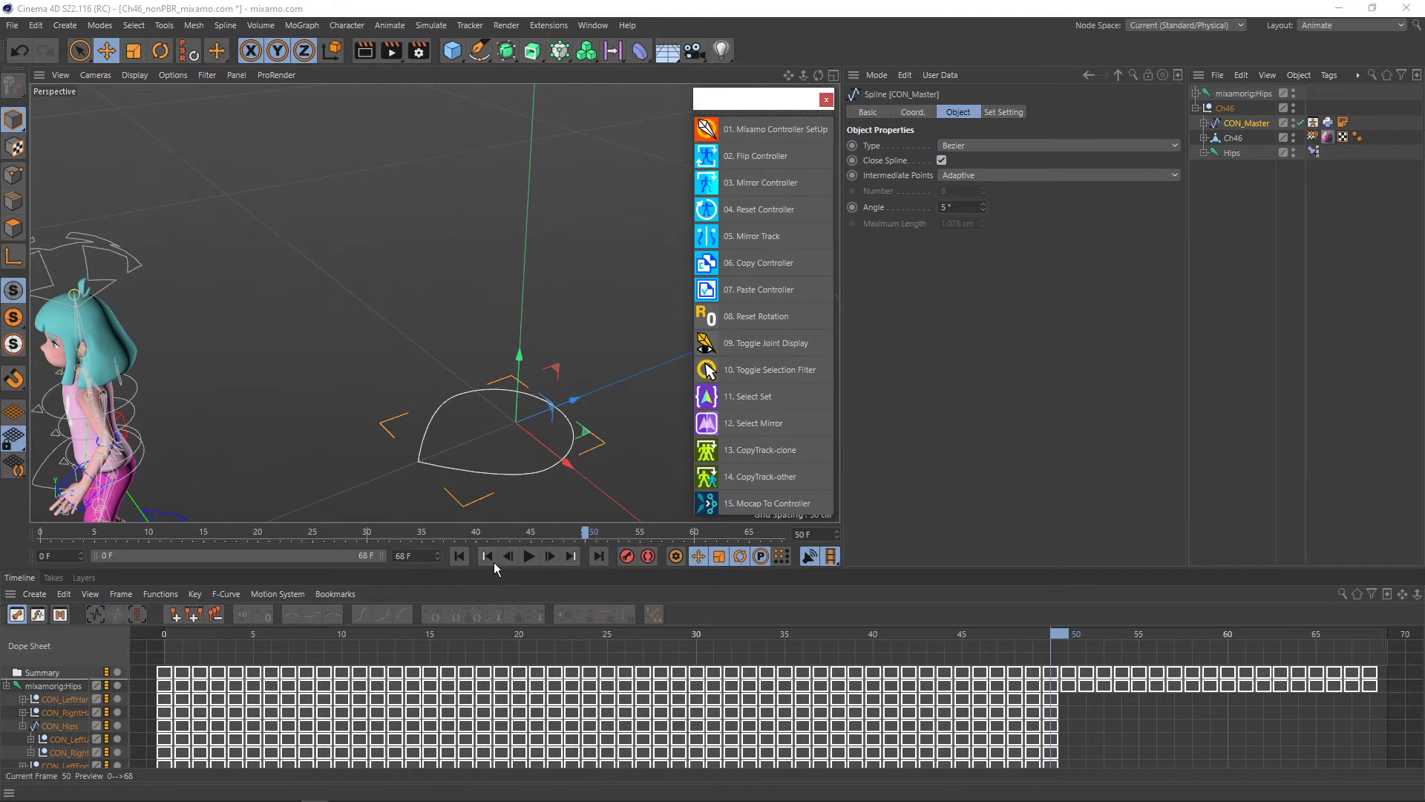
- Enlarge the dope sheet and select mixamorig:Hips and the Ch46 group to show their tracks
{"action": "left_click_drag", "start_coordinate": [494, 568], "coordinate": [495, 500]}
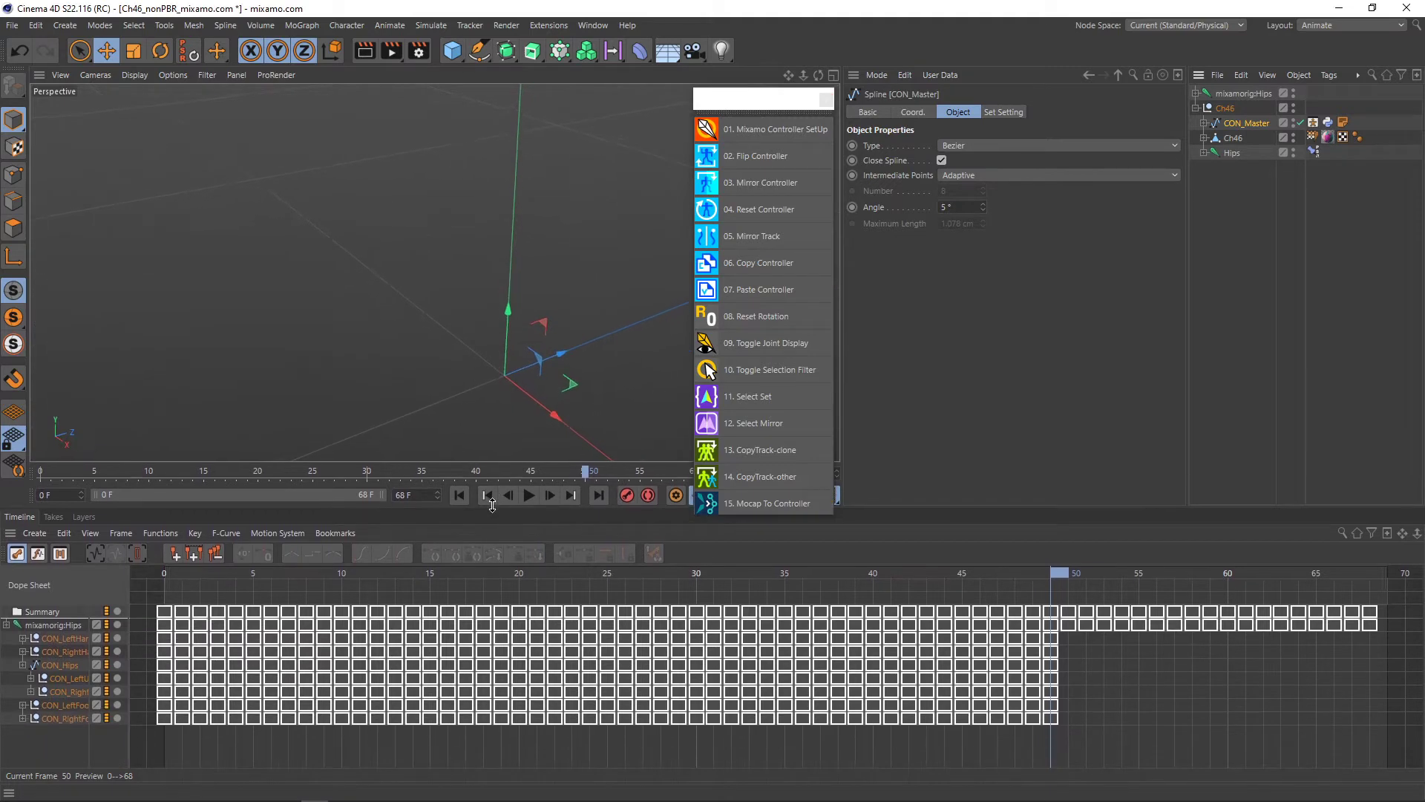
{"action": "scroll", "coordinate": [461, 322], "scroll_direction": "down", "scroll_amount": 3}
{"action": "scroll", "coordinate": [472, 297], "scroll_direction": "down", "scroll_amount": 2}
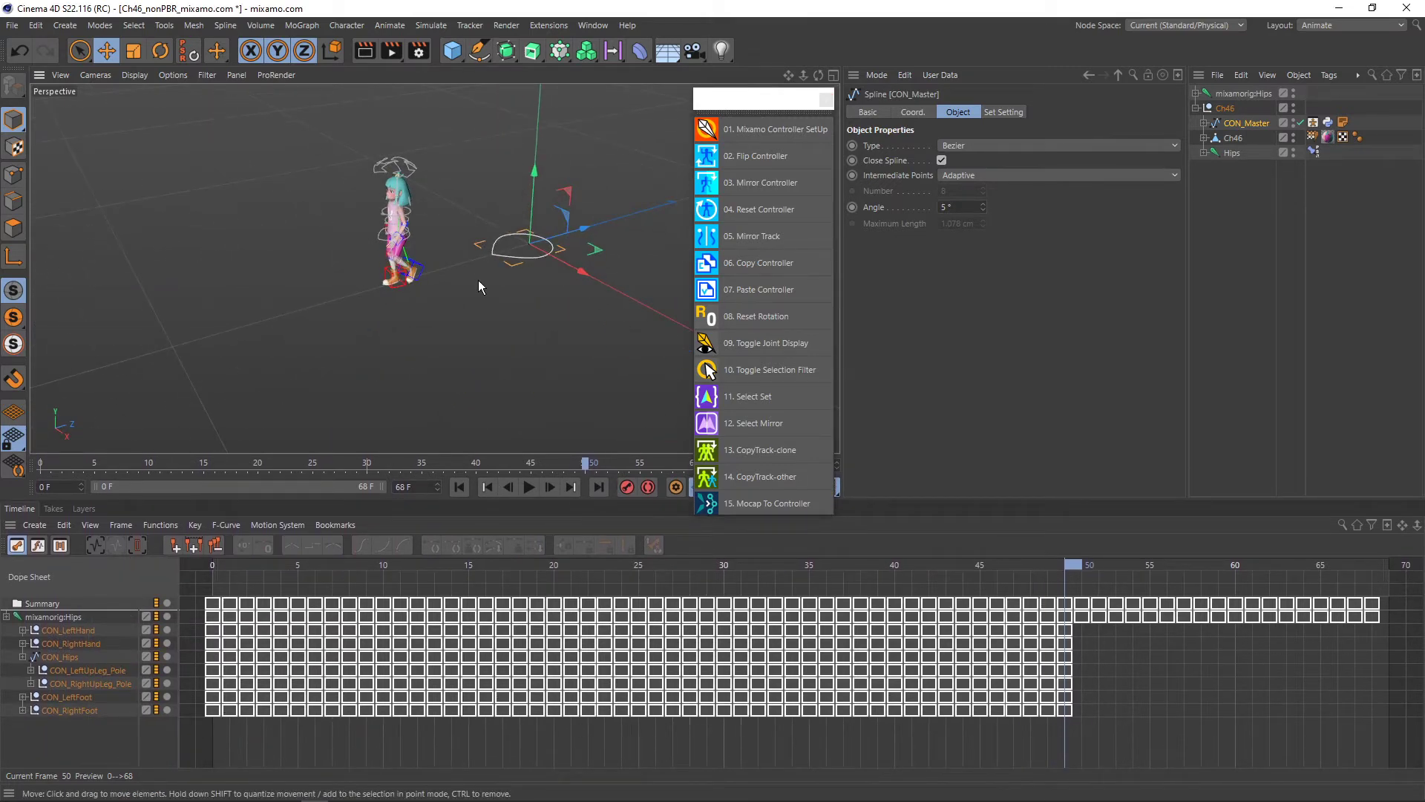
{"action": "scroll", "coordinate": [408, 269], "scroll_direction": "up", "scroll_amount": 2}
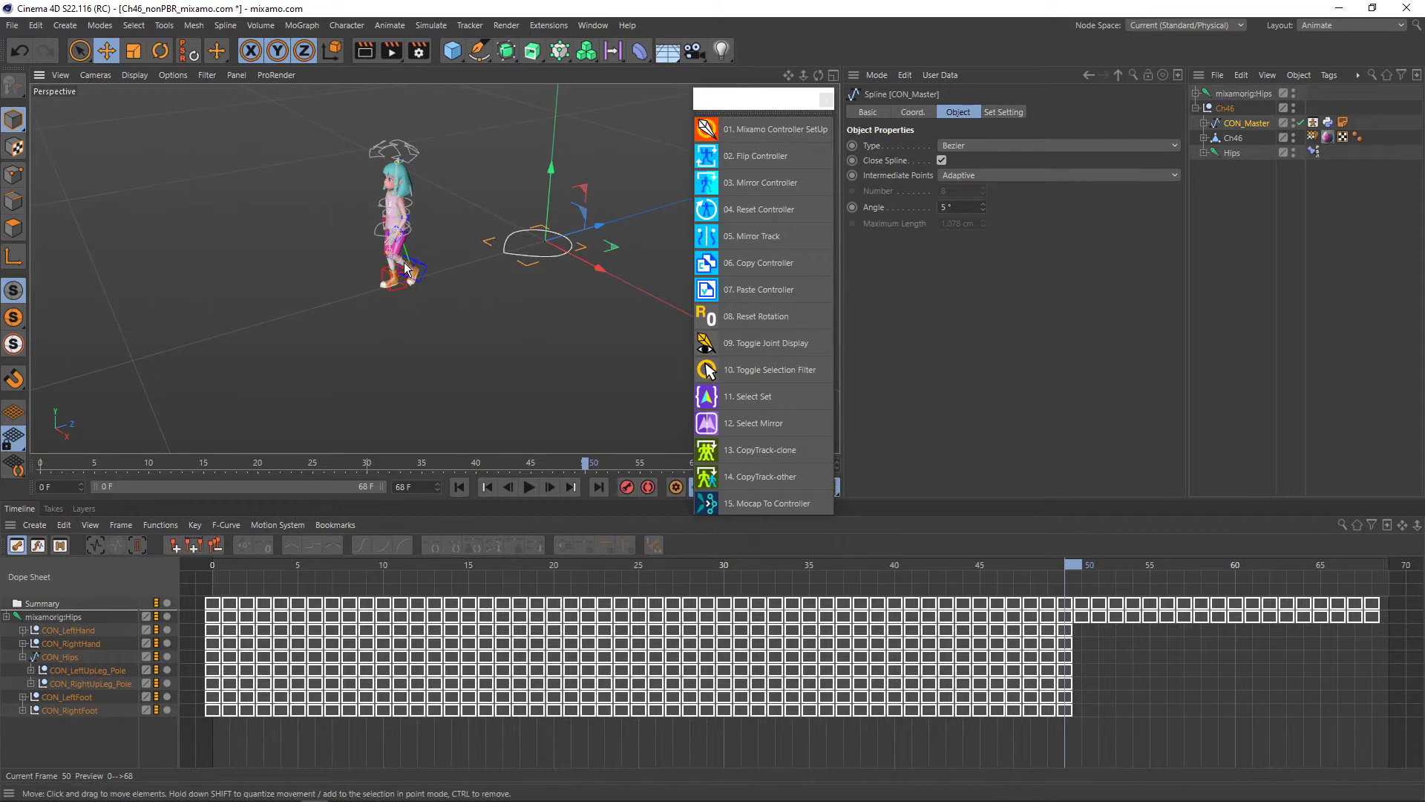
{"action": "scroll", "coordinate": [400, 286], "scroll_direction": "up", "scroll_amount": 1}
{"action": "scroll", "coordinate": [401, 286], "scroll_direction": "up", "scroll_amount": 1}
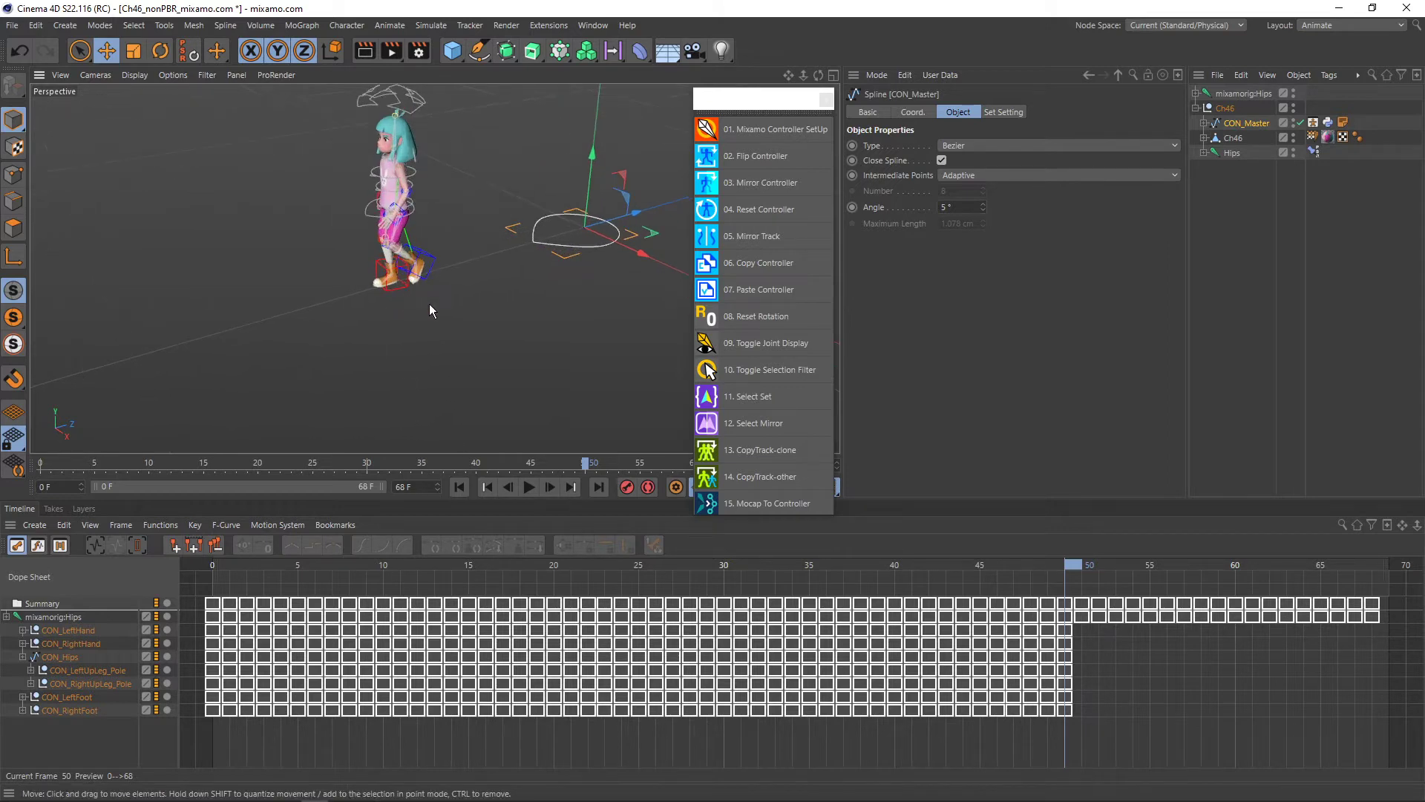
{"action": "left_click", "coordinate": [1225, 95]}
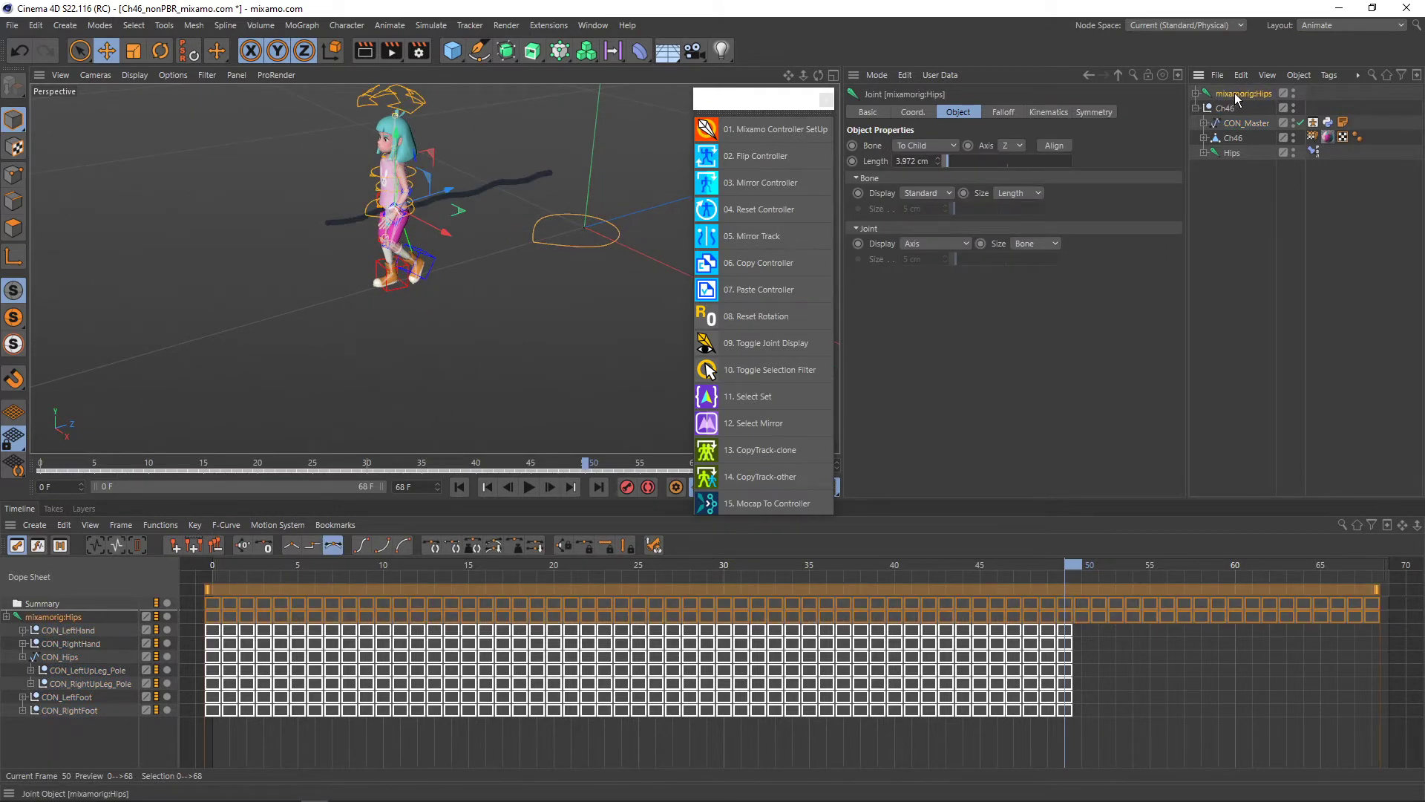
{"action": "left_click", "coordinate": [1233, 104]}
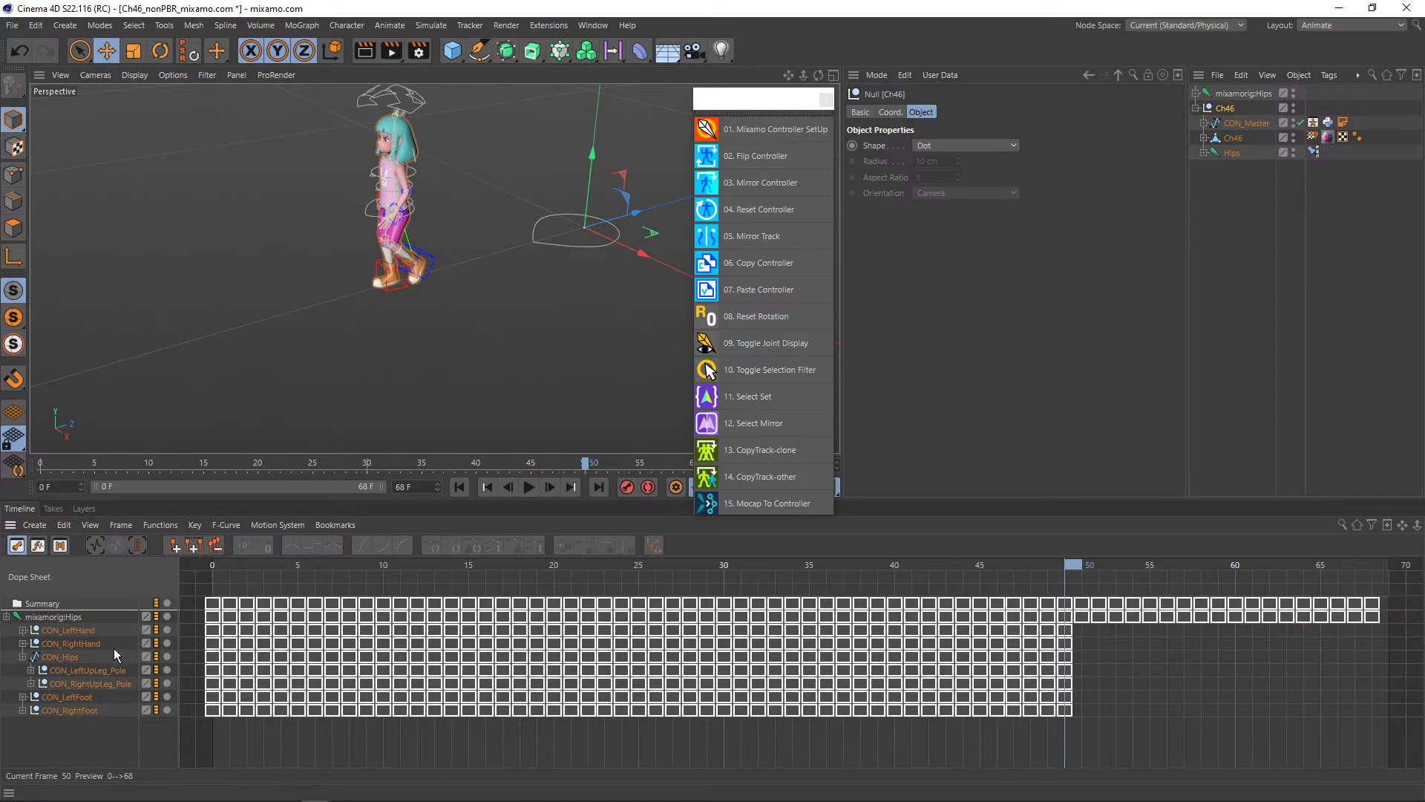
{"action": "scroll", "coordinate": [463, 372], "scroll_direction": "down", "scroll_amount": 1}
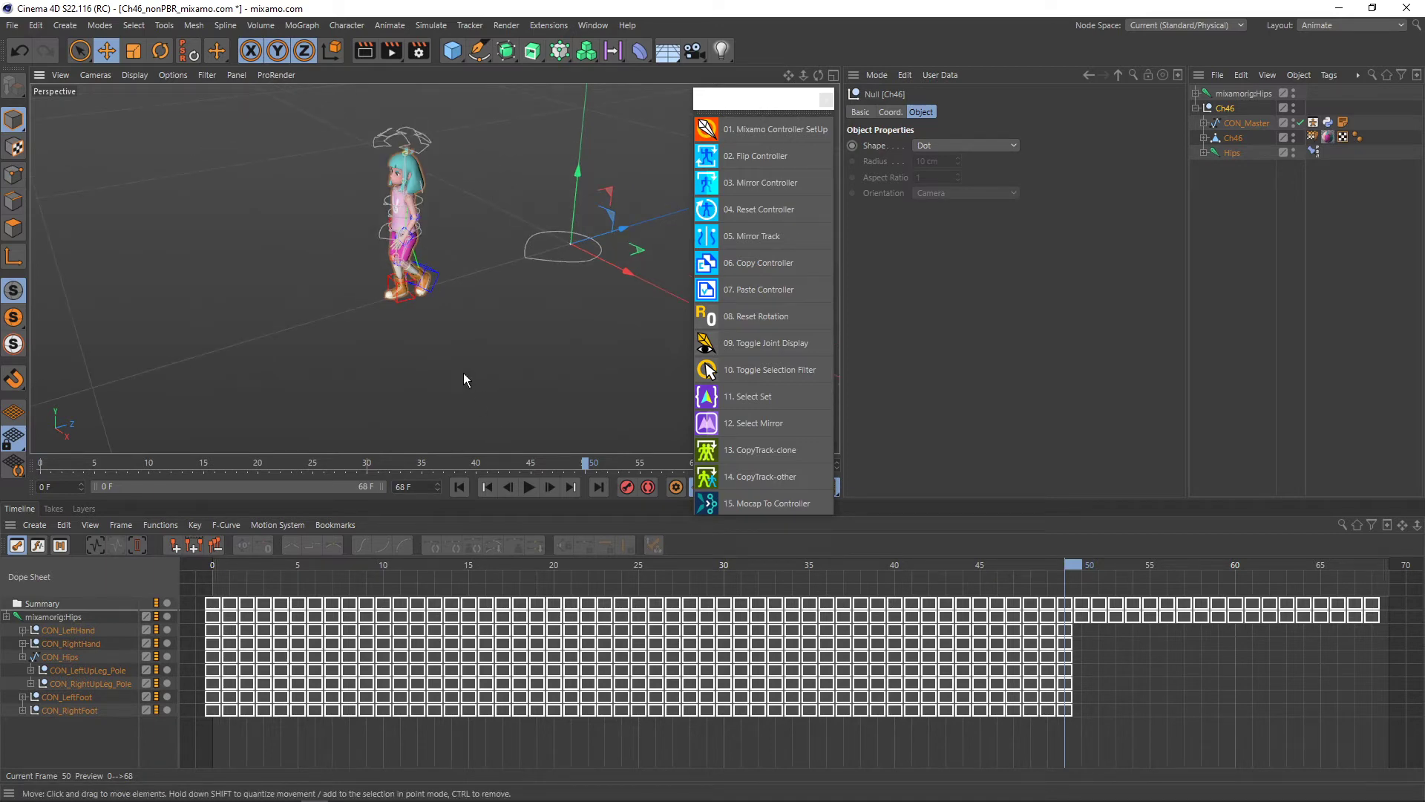
- Expand and collapse the mixamorig:Hips tracks to inspect its keys running to frame 68
{"action": "left_click", "coordinate": [6, 617]}
{"action": "left_click", "coordinate": [6, 617]}
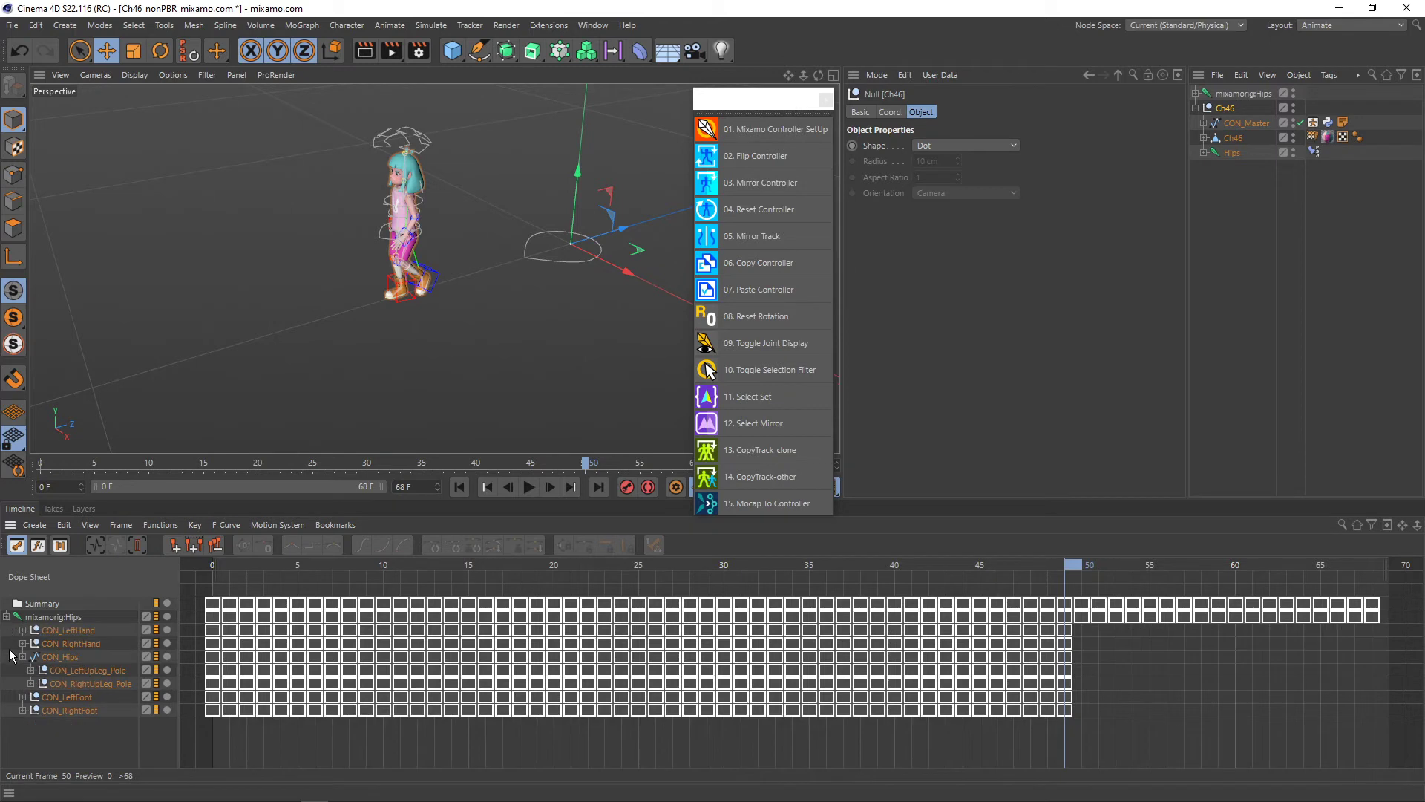
{"action": "left_click", "coordinate": [1245, 186]}
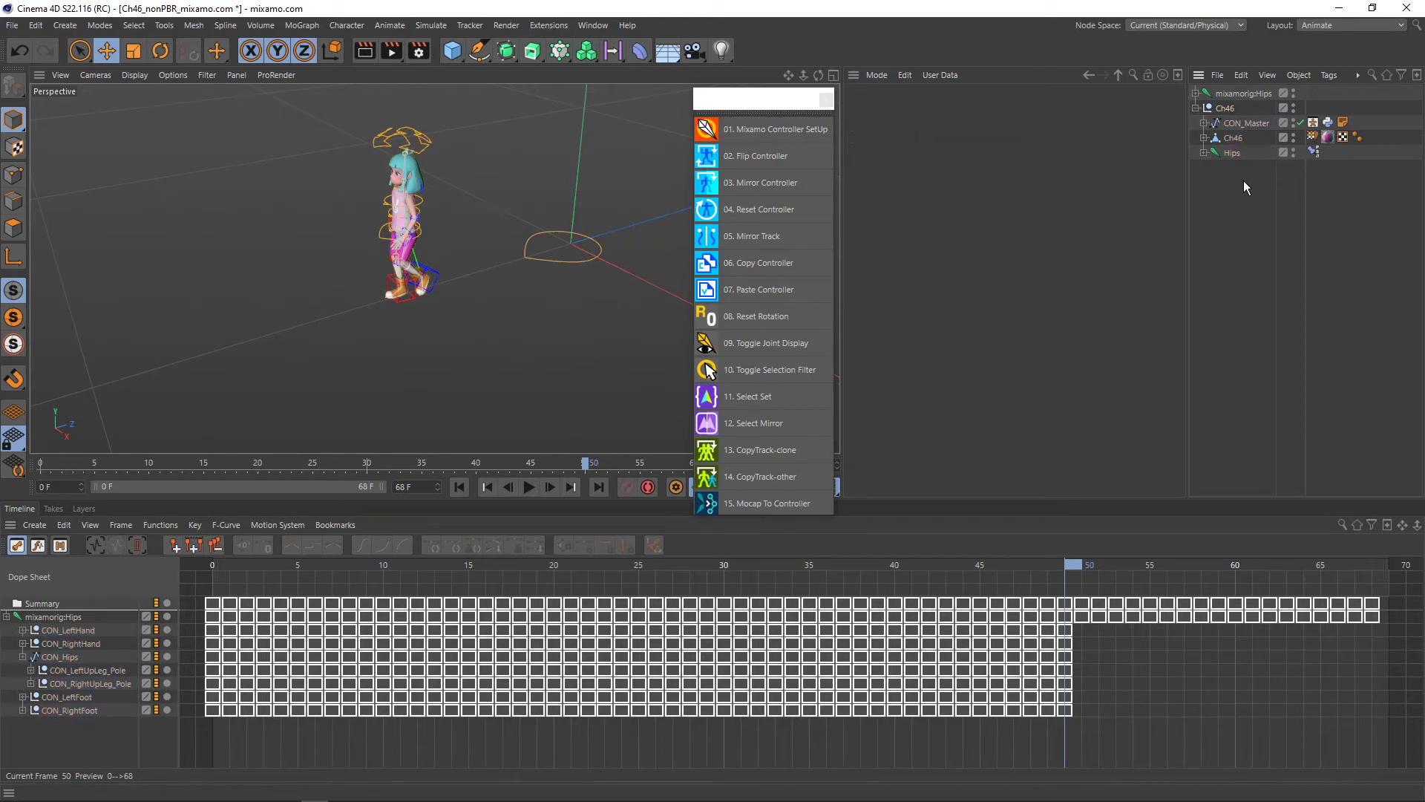
{"action": "left_click", "coordinate": [1237, 95]}
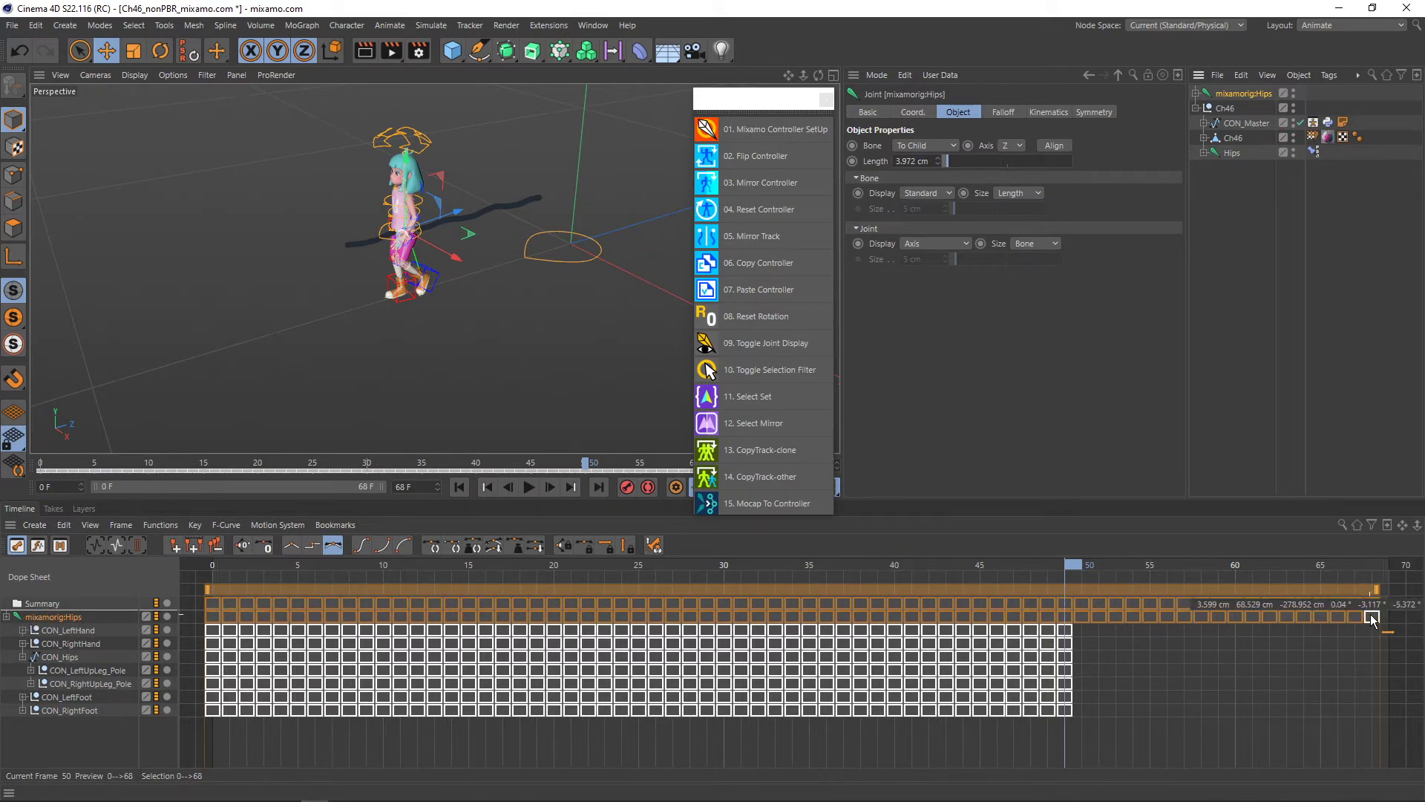
- Select CON_Master and play the animation, confirming its baked keys end near frame 50
{"action": "left_click", "coordinate": [1233, 124]}
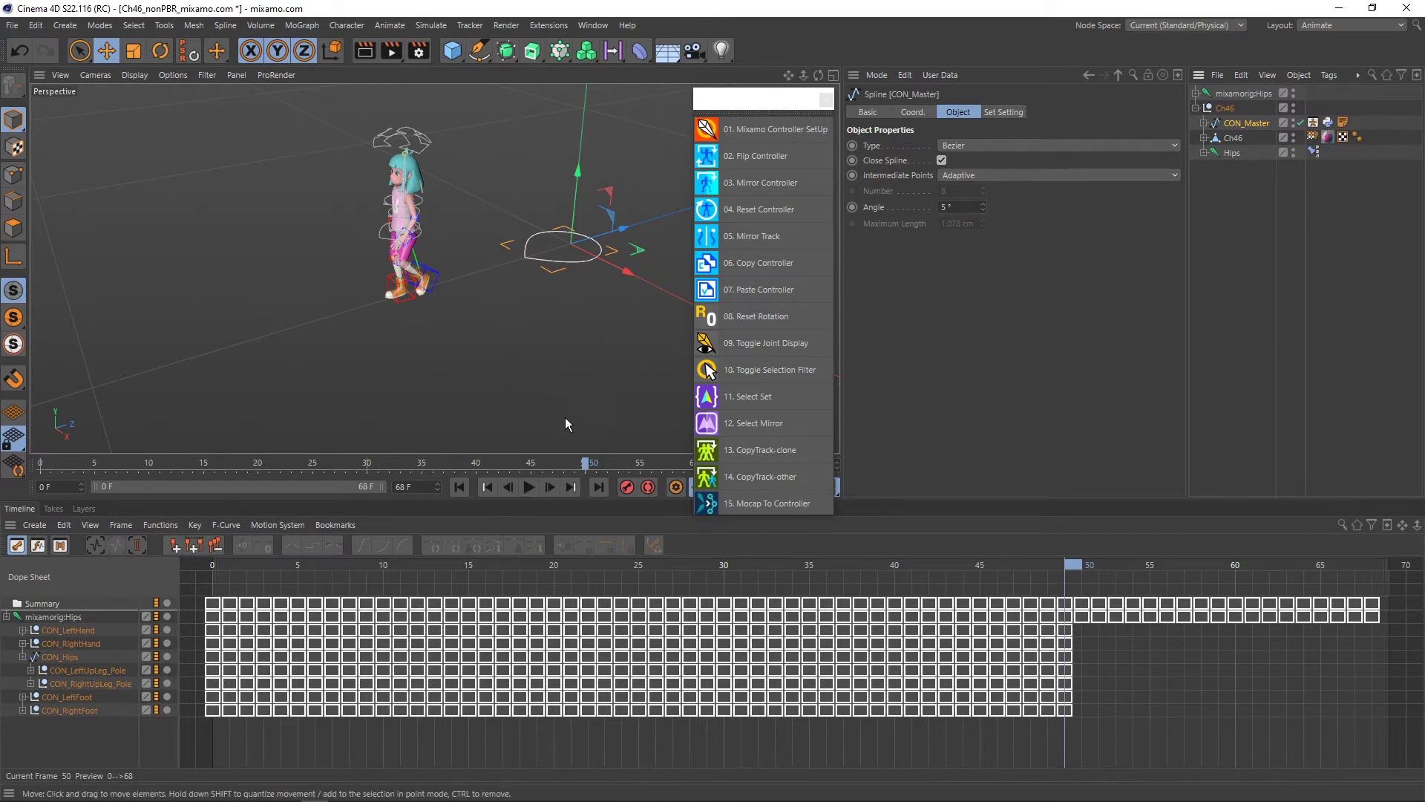
{"action": "left_click", "coordinate": [528, 488]}
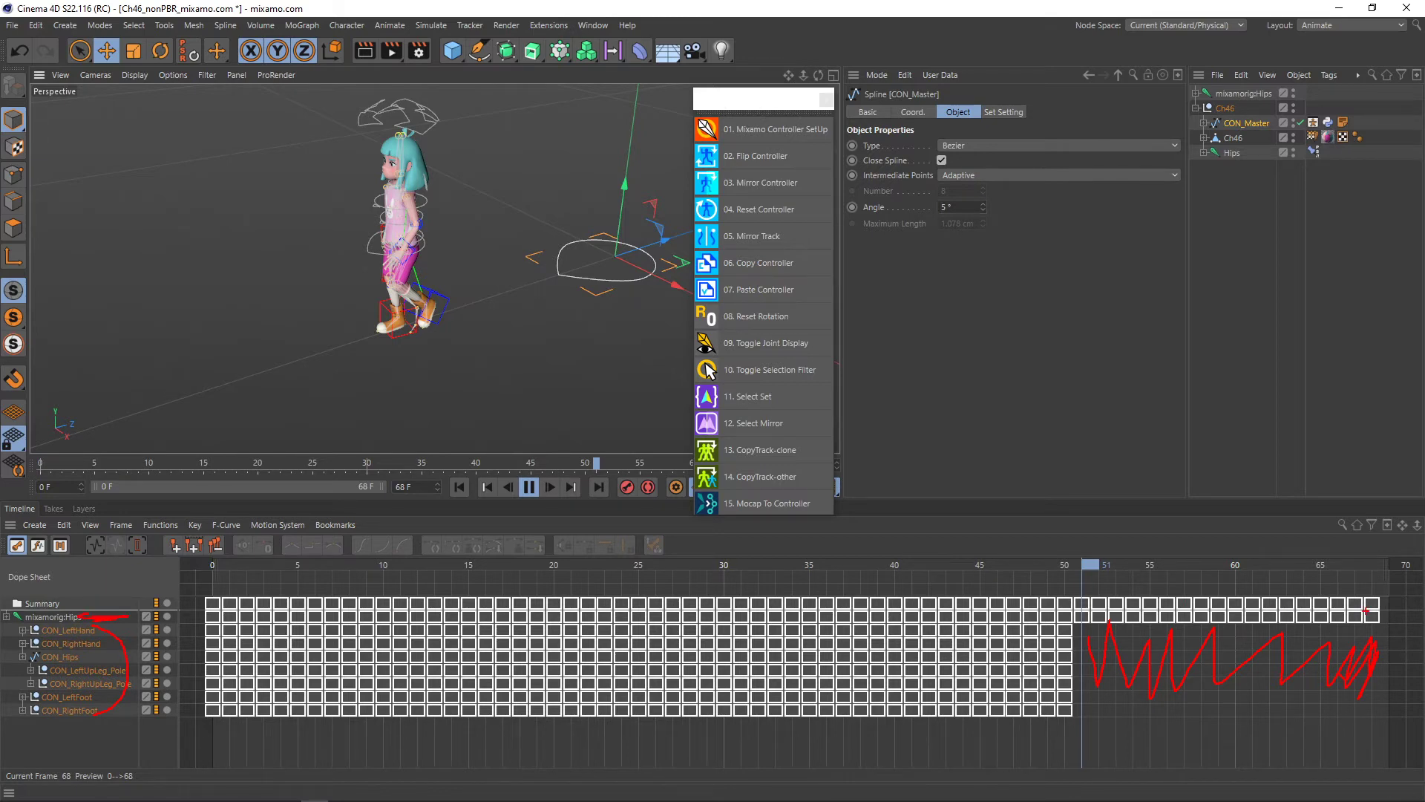
{"action": "left_click_drag", "start_coordinate": [1379, 619], "coordinate": [1273, 622]}
{"action": "key", "text": "F8"}
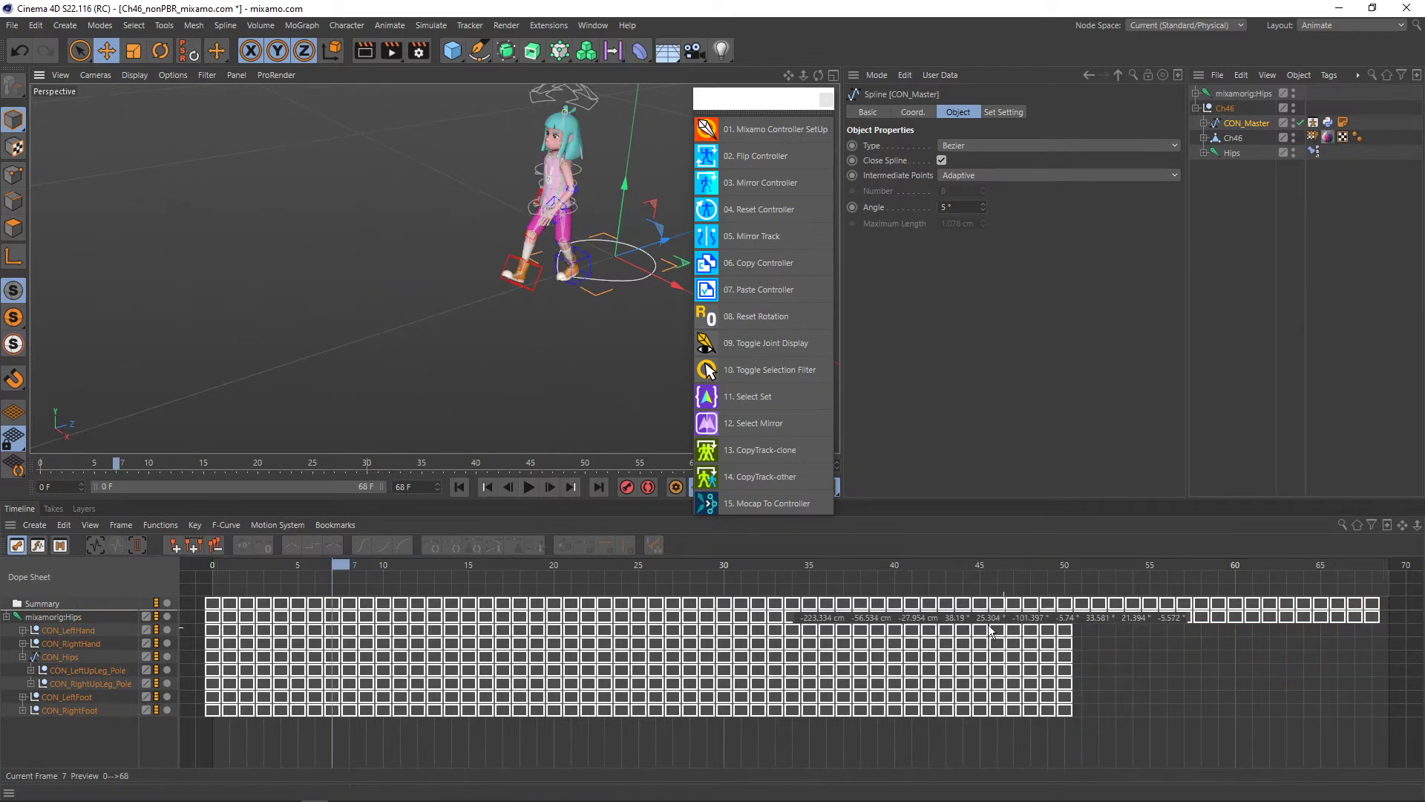
- Play the animation, stop at frame 65, and scrub between frames 48 and 60
{"action": "left_click", "coordinate": [528, 487]}
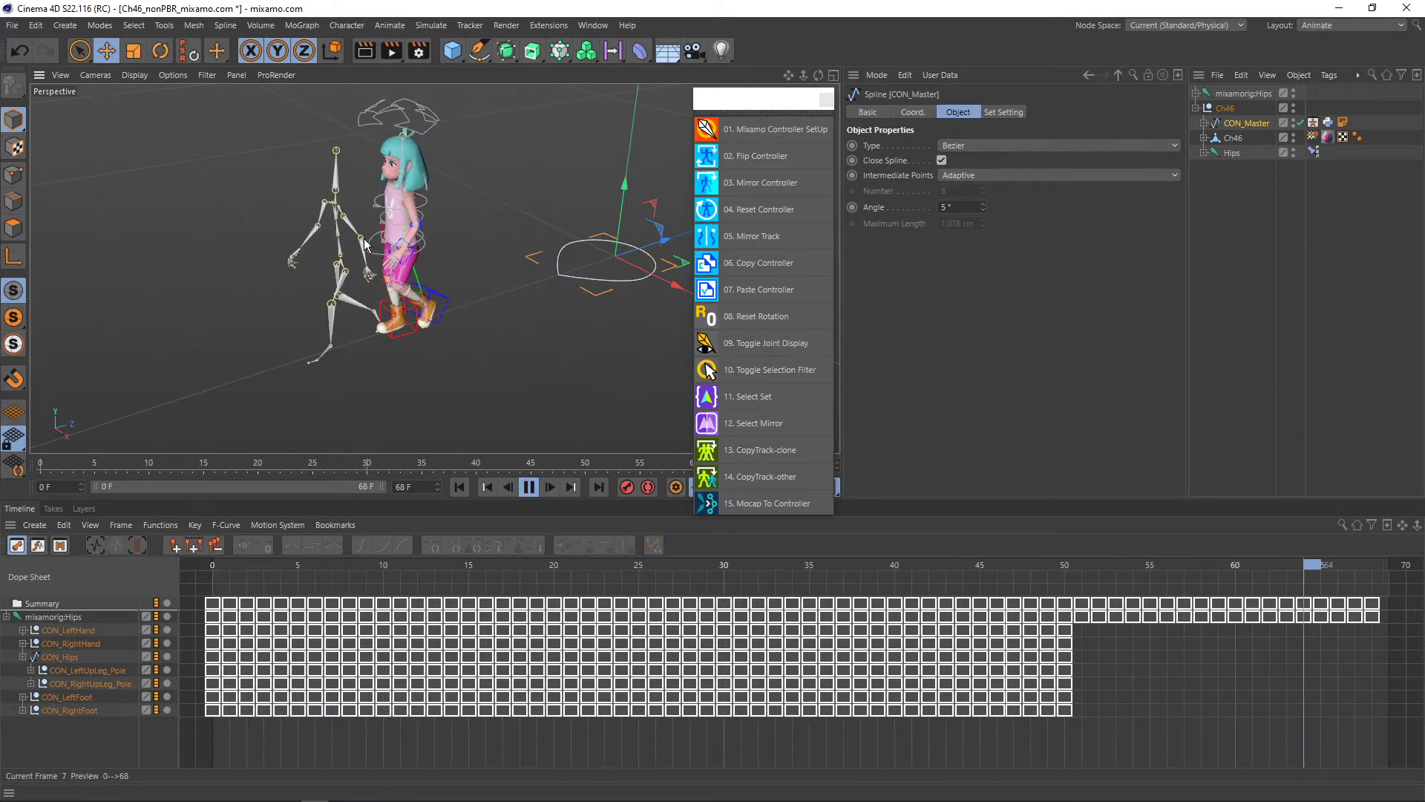
{"action": "left_click", "coordinate": [529, 489]}
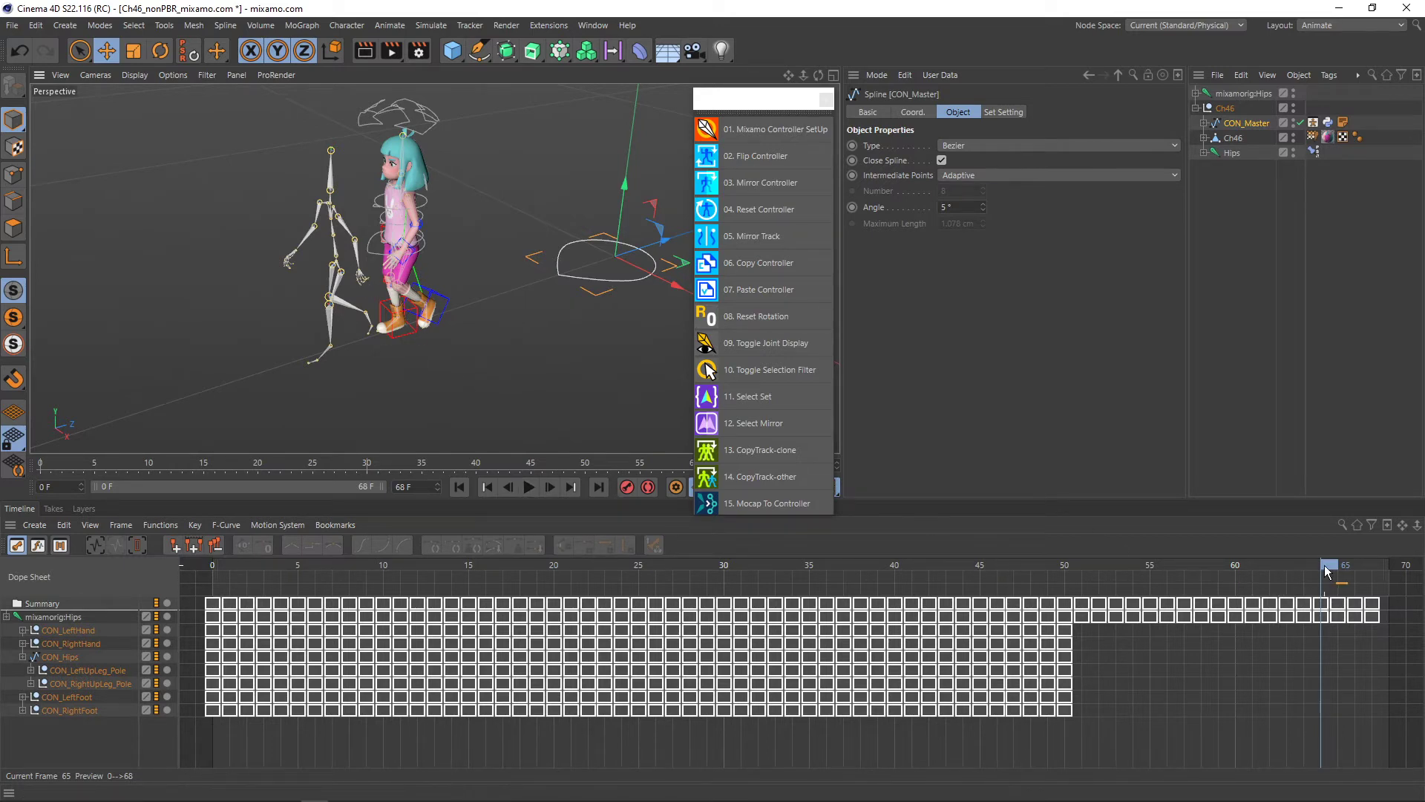
{"action": "mouse_move", "coordinate": [1326, 564]}
{"action": "left_mouse_down"}
{"action": "mouse_move", "coordinate": [1018, 573]}
{"action": "mouse_move", "coordinate": [1142, 581]}
{"action": "left_mouse_up"}
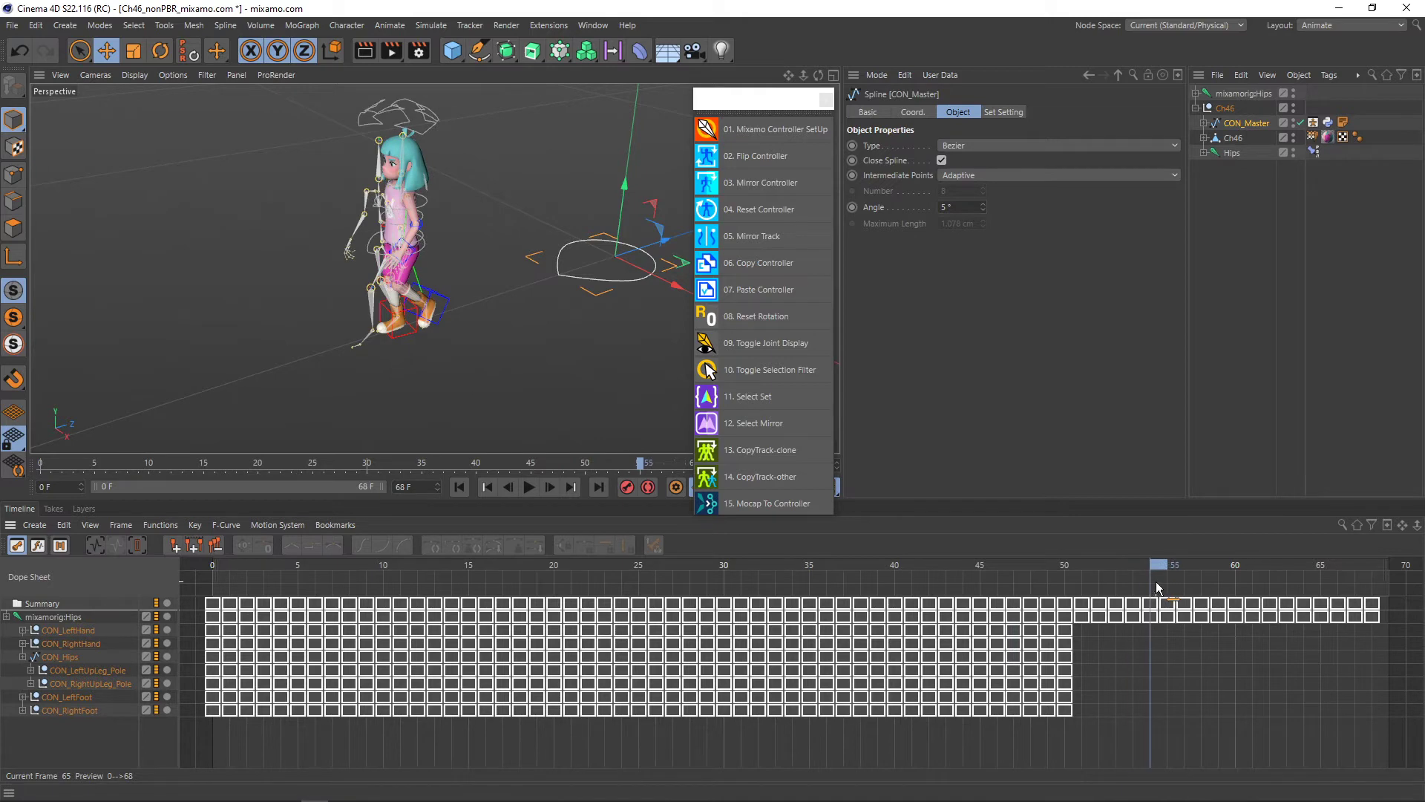
{"action": "left_click_drag", "start_coordinate": [1142, 581], "coordinate": [1321, 568]}
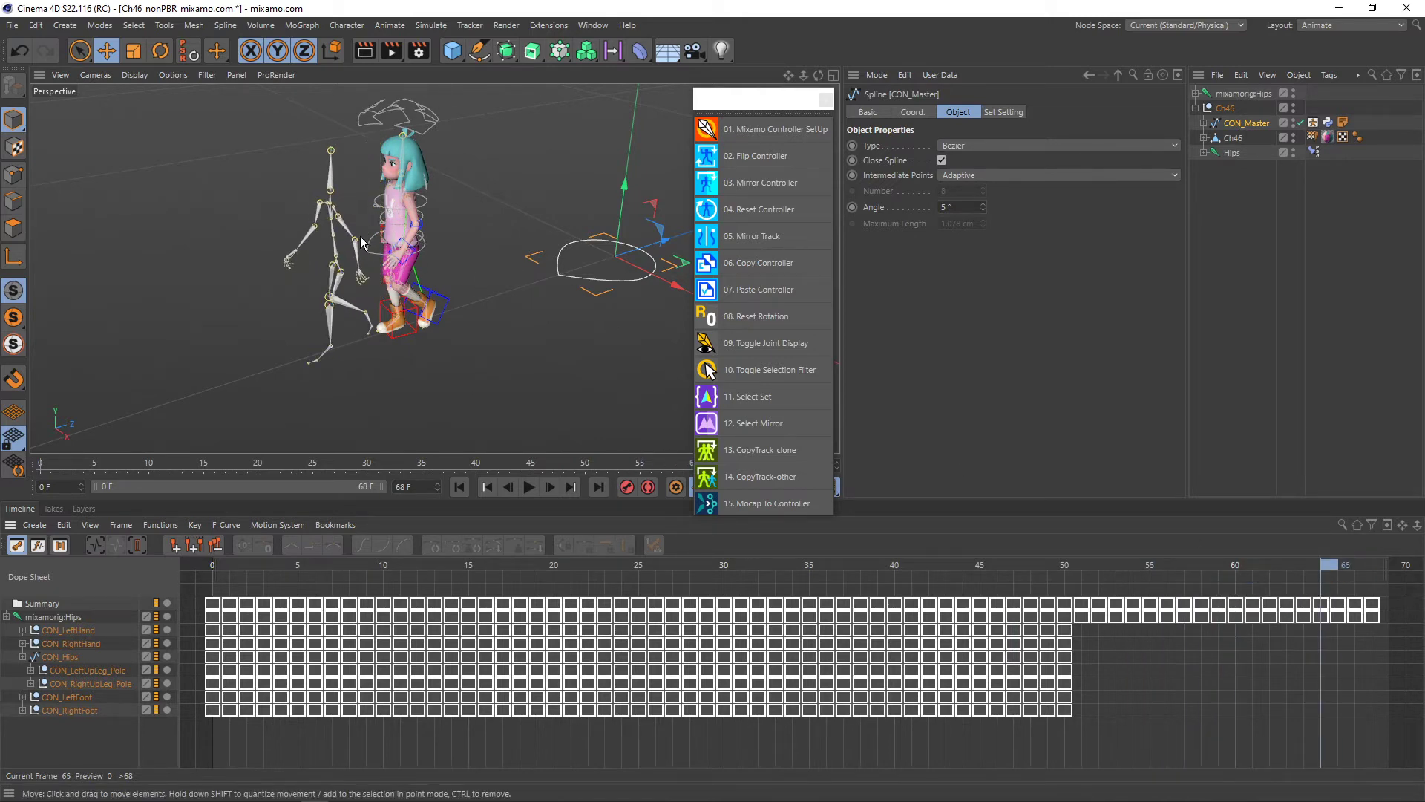
- Give the 3D view more height and orbit slightly around the character
{"action": "scroll", "coordinate": [381, 211], "scroll_direction": "up", "scroll_amount": 3}
{"action": "scroll", "coordinate": [381, 211], "scroll_direction": "down", "scroll_amount": 1}
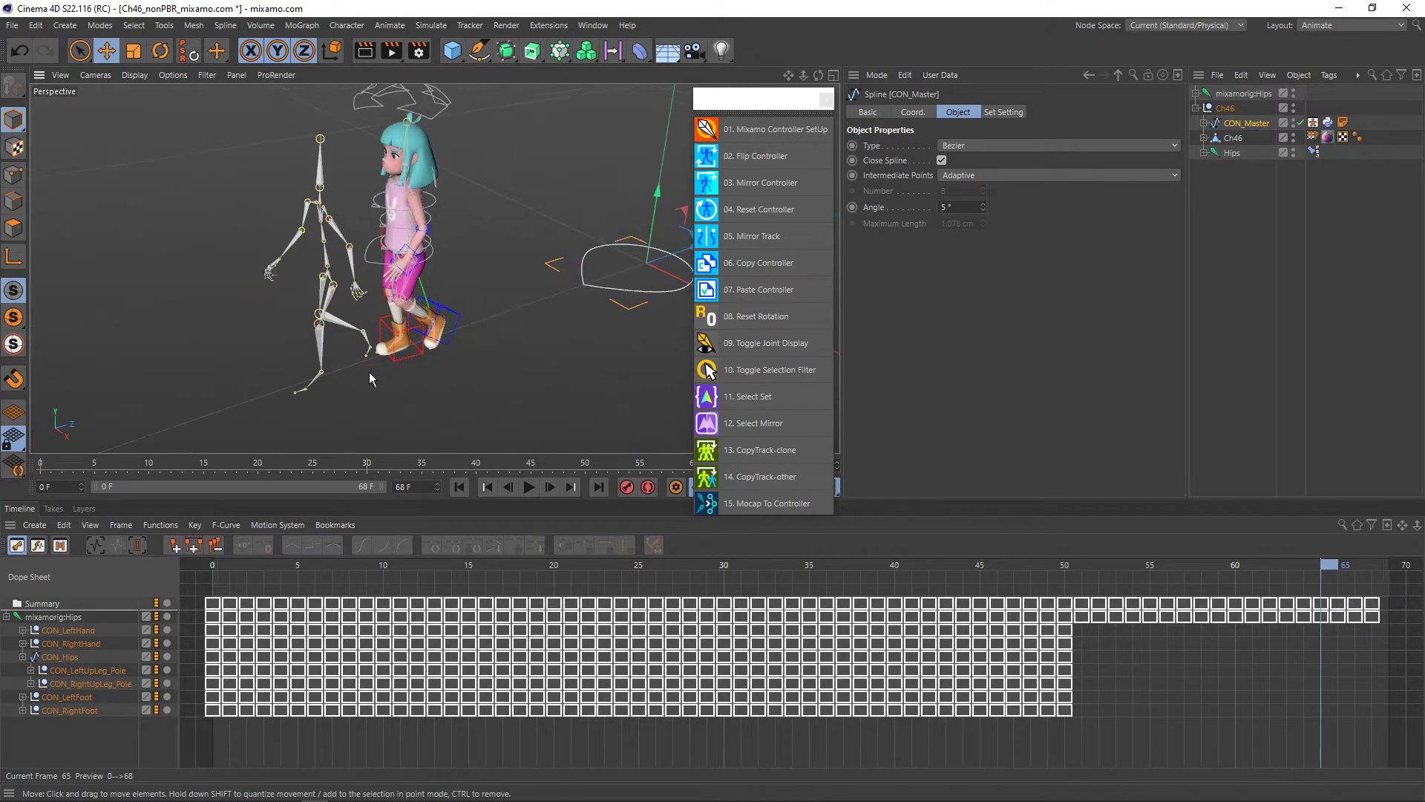
{"action": "mouse_move", "coordinate": [407, 498]}
{"action": "left_mouse_down"}
{"action": "mouse_move", "coordinate": [401, 549]}
{"action": "mouse_move", "coordinate": [401, 529]}
{"action": "left_mouse_up"}
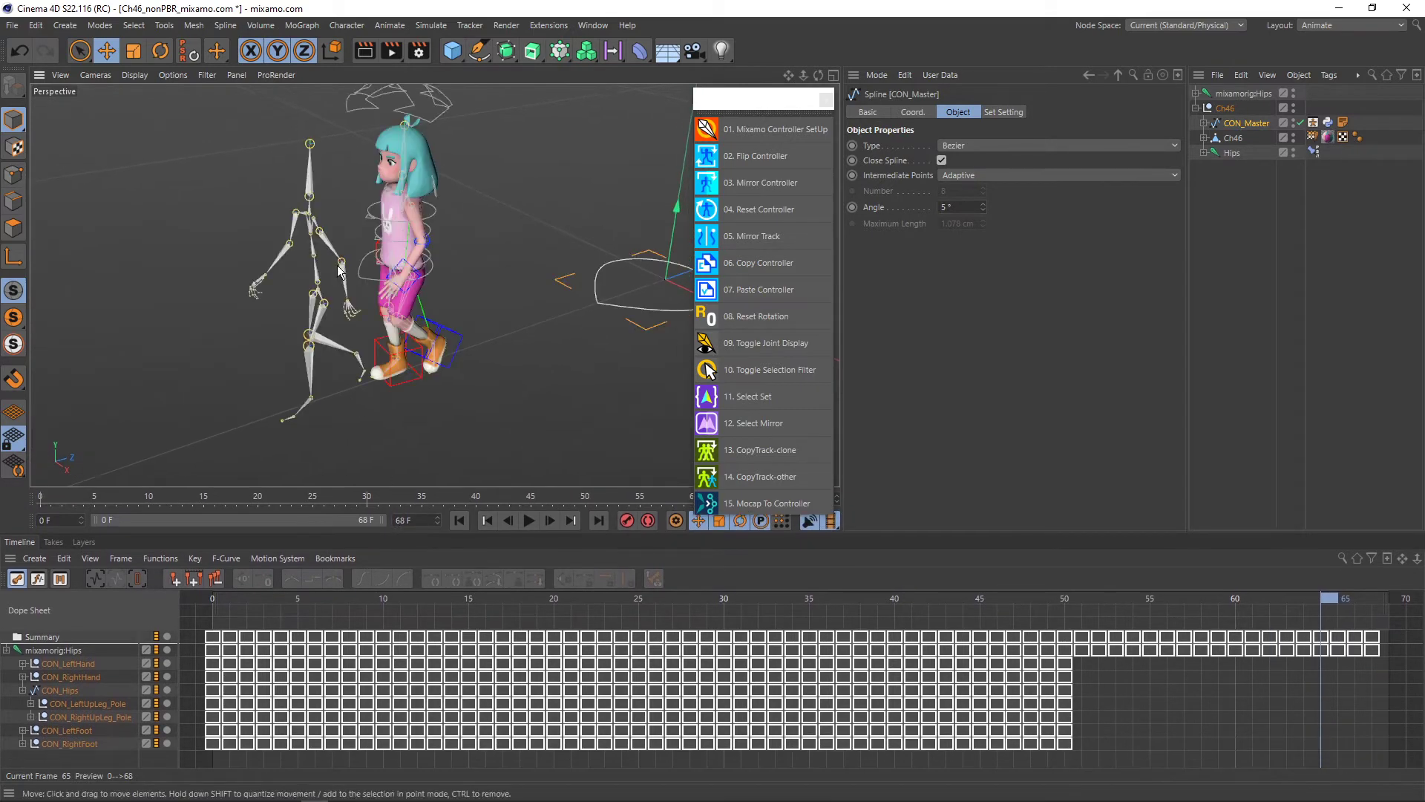
{"action": "mouse_move", "coordinate": [440, 216]}
{"action": "left_mouse_down", "text": "alt"}
{"action": "mouse_move", "coordinate": [378, 264]}
{"action": "mouse_move", "coordinate": [368, 238]}
{"action": "mouse_move", "coordinate": [407, 261]}
{"action": "left_mouse_up", "text": "alt"}
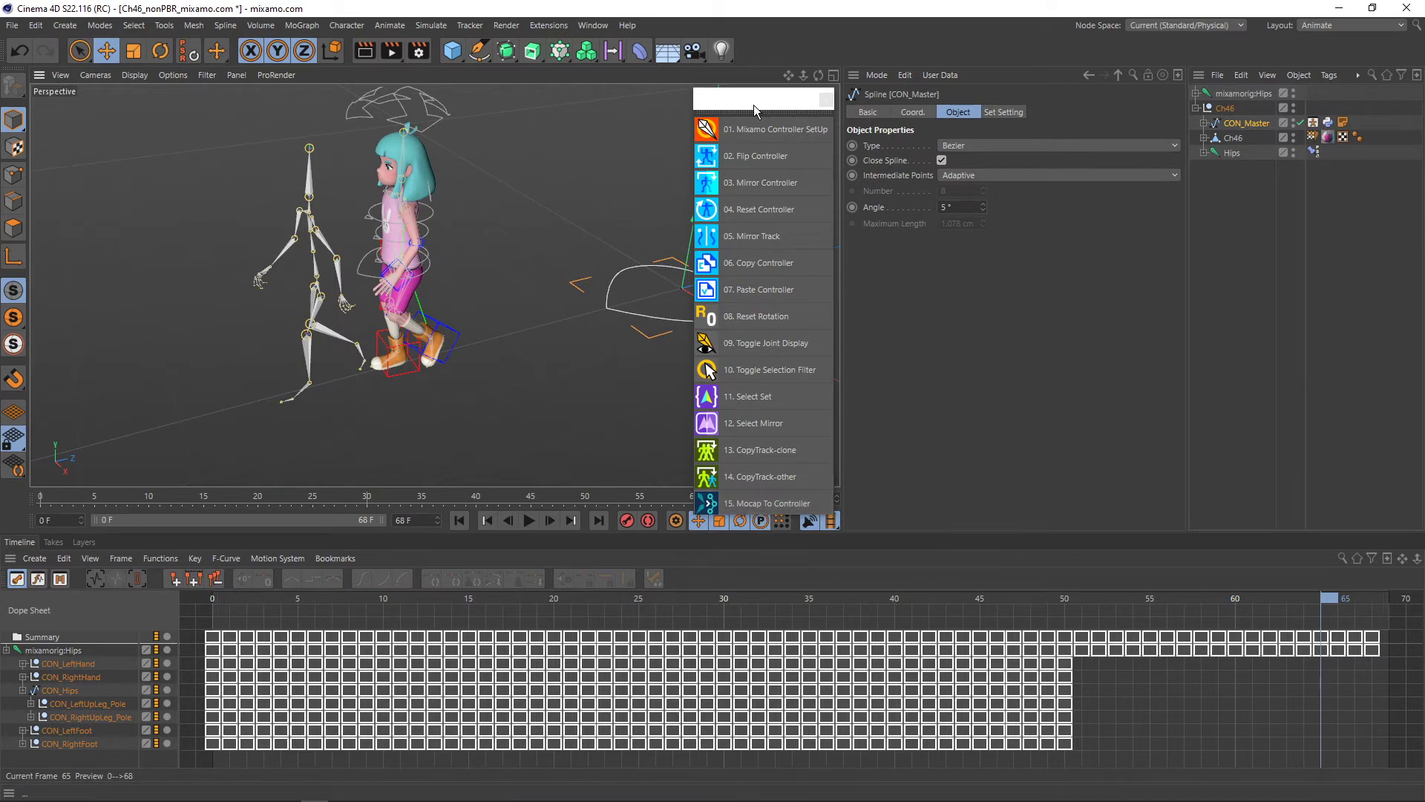
- Move the controller palette up and rerun Mocap To Controller with the playhead near frame 65
{"action": "left_click_drag", "start_coordinate": [754, 105], "coordinate": [750, 83]}
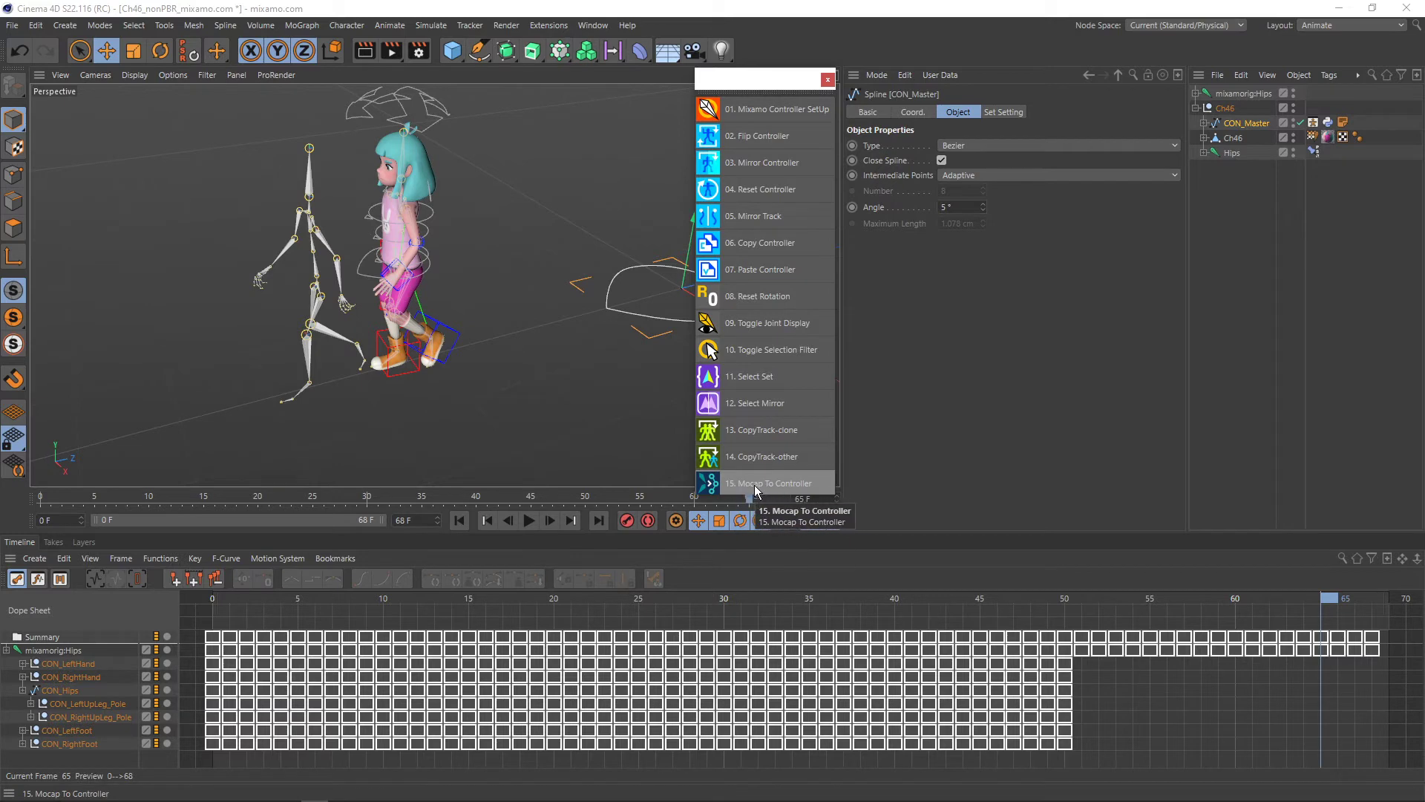
{"action": "left_click", "coordinate": [753, 486]}
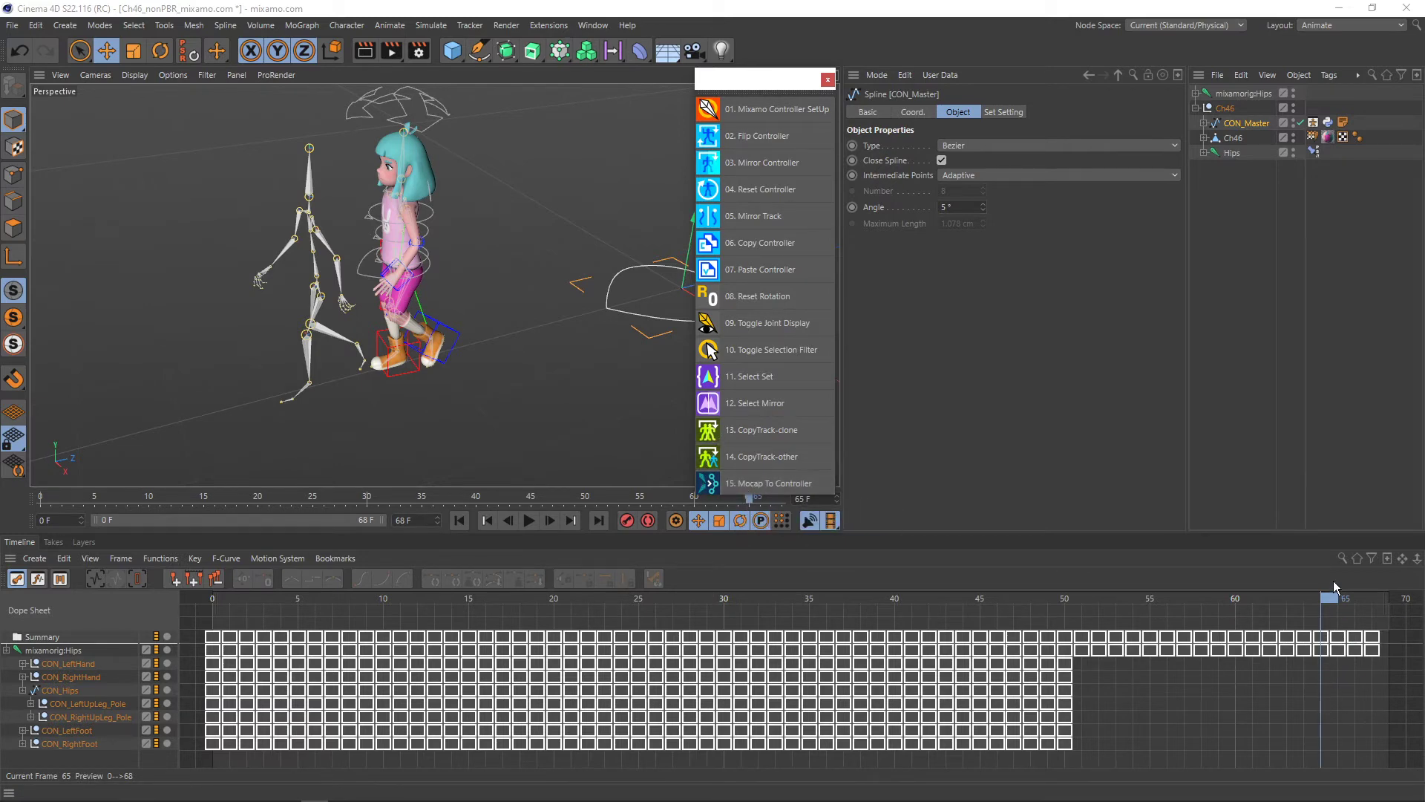
{"action": "mouse_move", "coordinate": [1297, 596]}
{"action": "left_mouse_down"}
{"action": "mouse_move", "coordinate": [1356, 602]}
{"action": "mouse_move", "coordinate": [1328, 606]}
{"action": "left_mouse_up"}
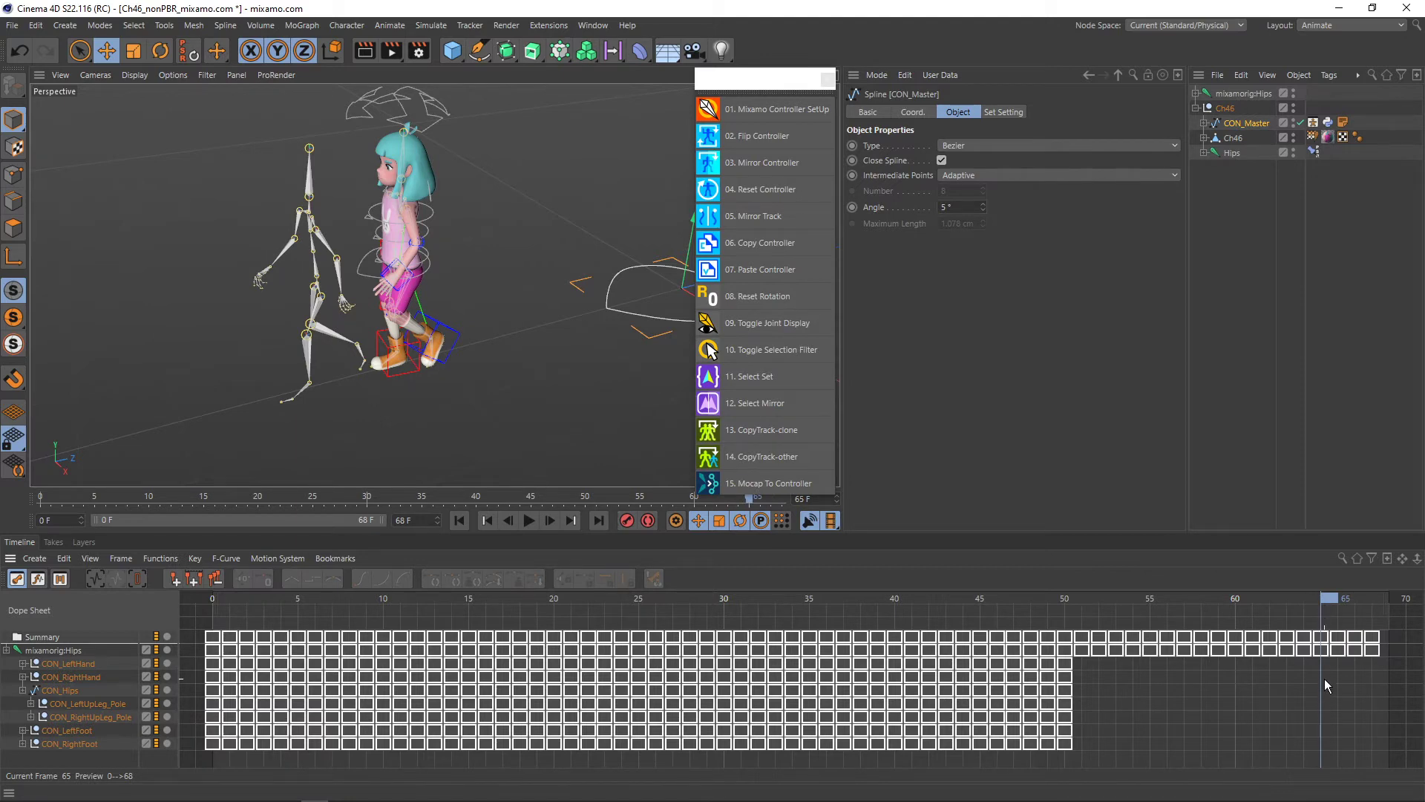
{"action": "left_click", "coordinate": [753, 484]}
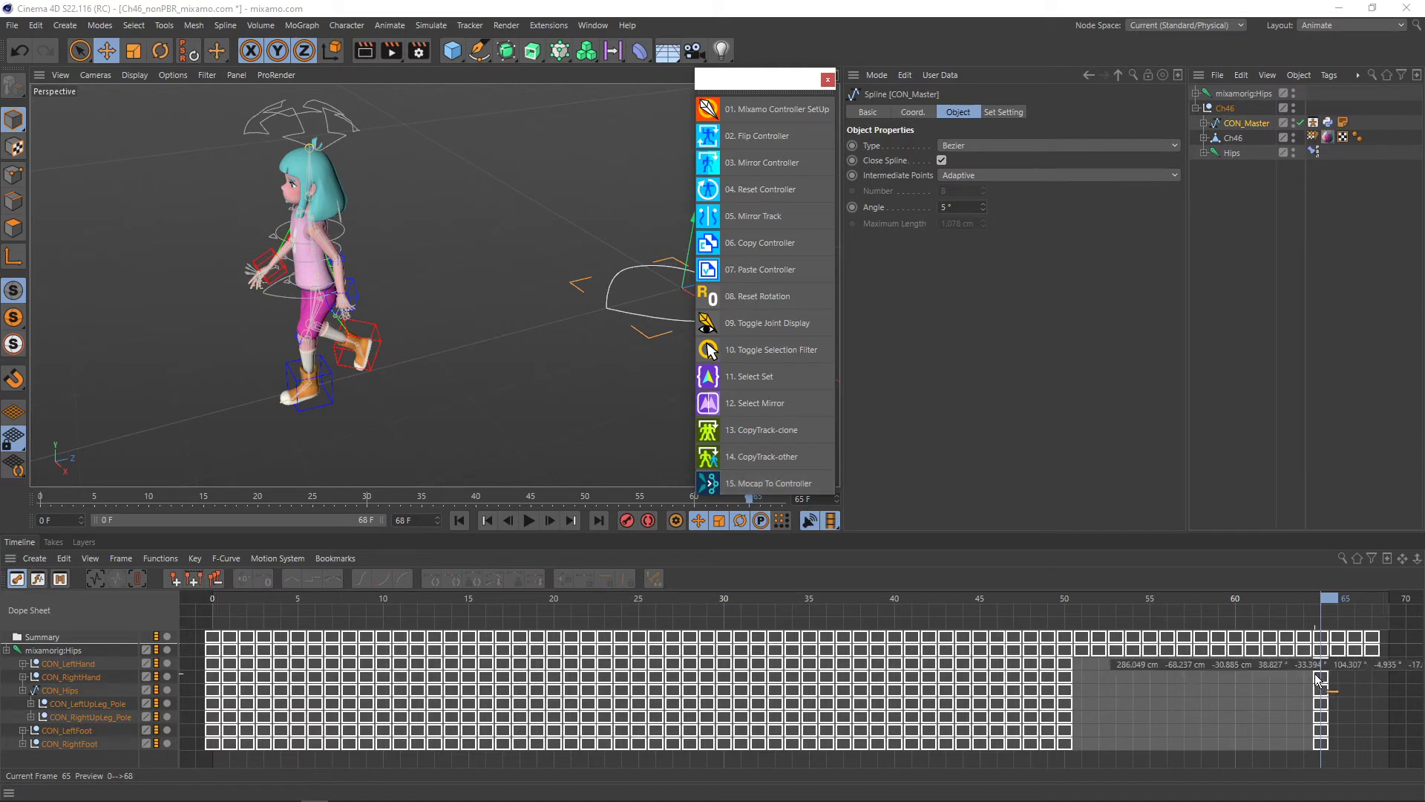
{"action": "mouse_move", "coordinate": [1321, 677]}
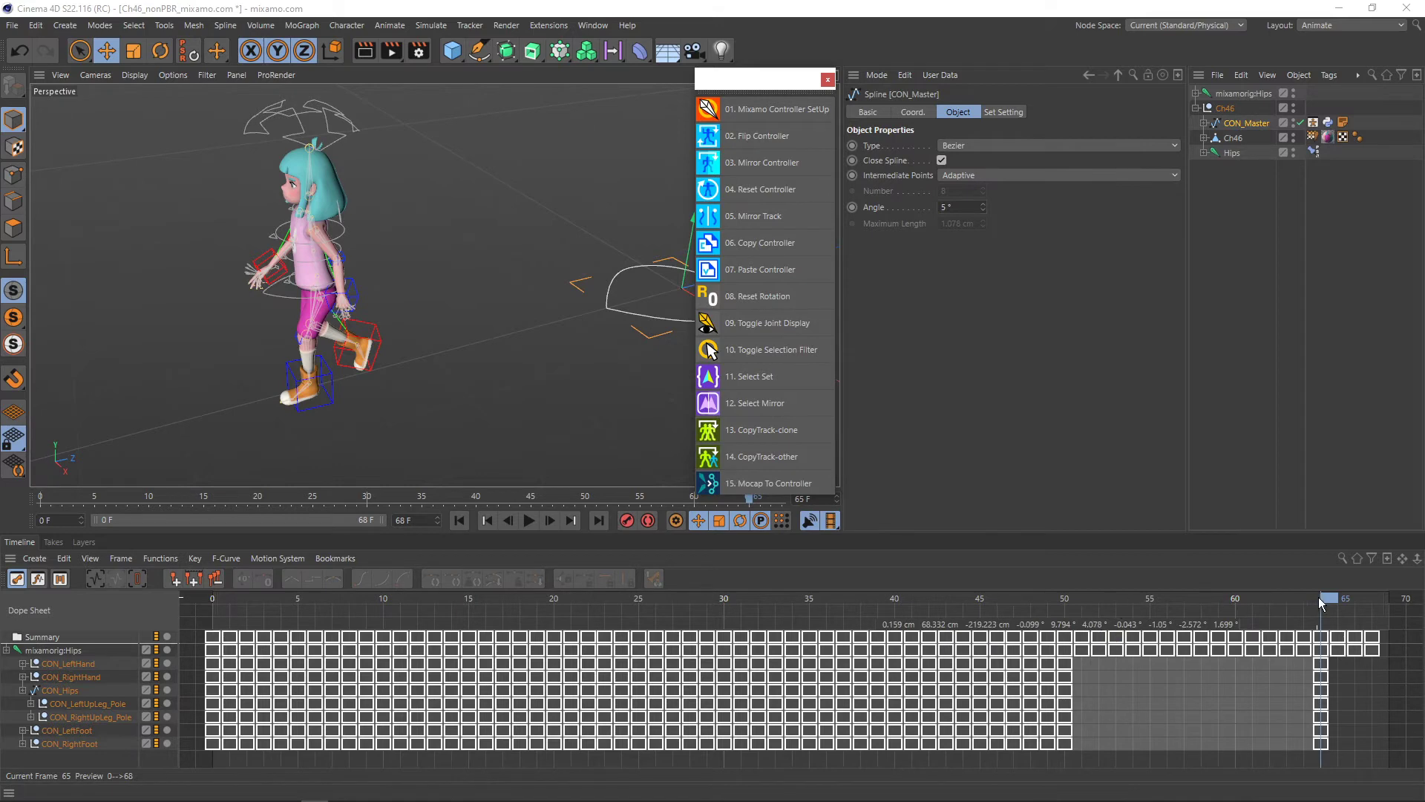
- Scrub the playhead back past frame 45, then park it at frame 51
{"action": "mouse_move", "coordinate": [1312, 599]}
{"action": "left_mouse_down"}
{"action": "mouse_move", "coordinate": [408, 603]}
{"action": "mouse_move", "coordinate": [586, 616]}
{"action": "mouse_move", "coordinate": [238, 627]}
{"action": "mouse_move", "coordinate": [445, 649]}
{"action": "mouse_move", "coordinate": [1171, 658]}
{"action": "mouse_move", "coordinate": [1058, 648]}
{"action": "mouse_move", "coordinate": [1318, 666]}
{"action": "mouse_move", "coordinate": [1083, 670]}
{"action": "mouse_move", "coordinate": [1267, 671]}
{"action": "mouse_move", "coordinate": [1251, 671]}
{"action": "left_mouse_up"}
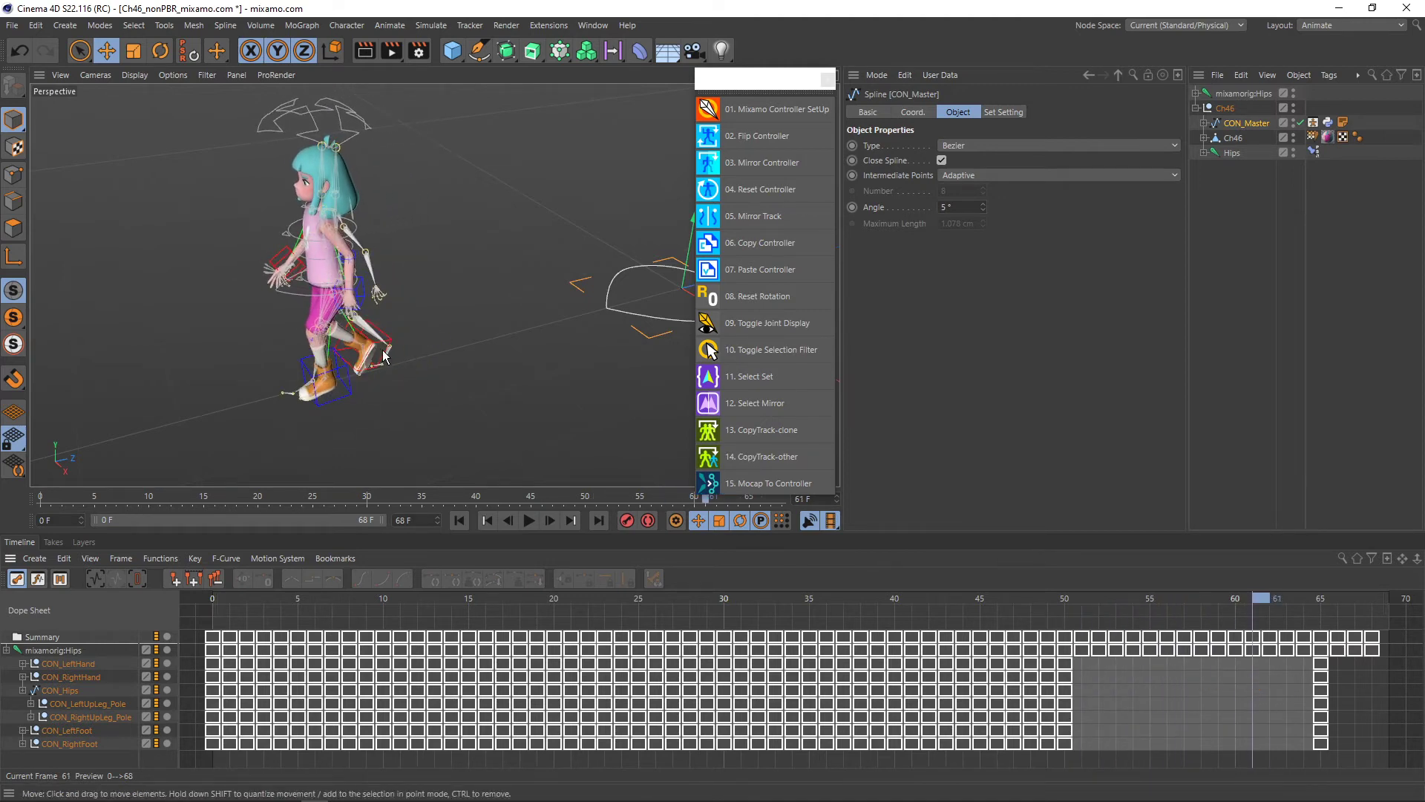
{"action": "left_click_drag", "start_coordinate": [1261, 607], "coordinate": [1102, 591]}
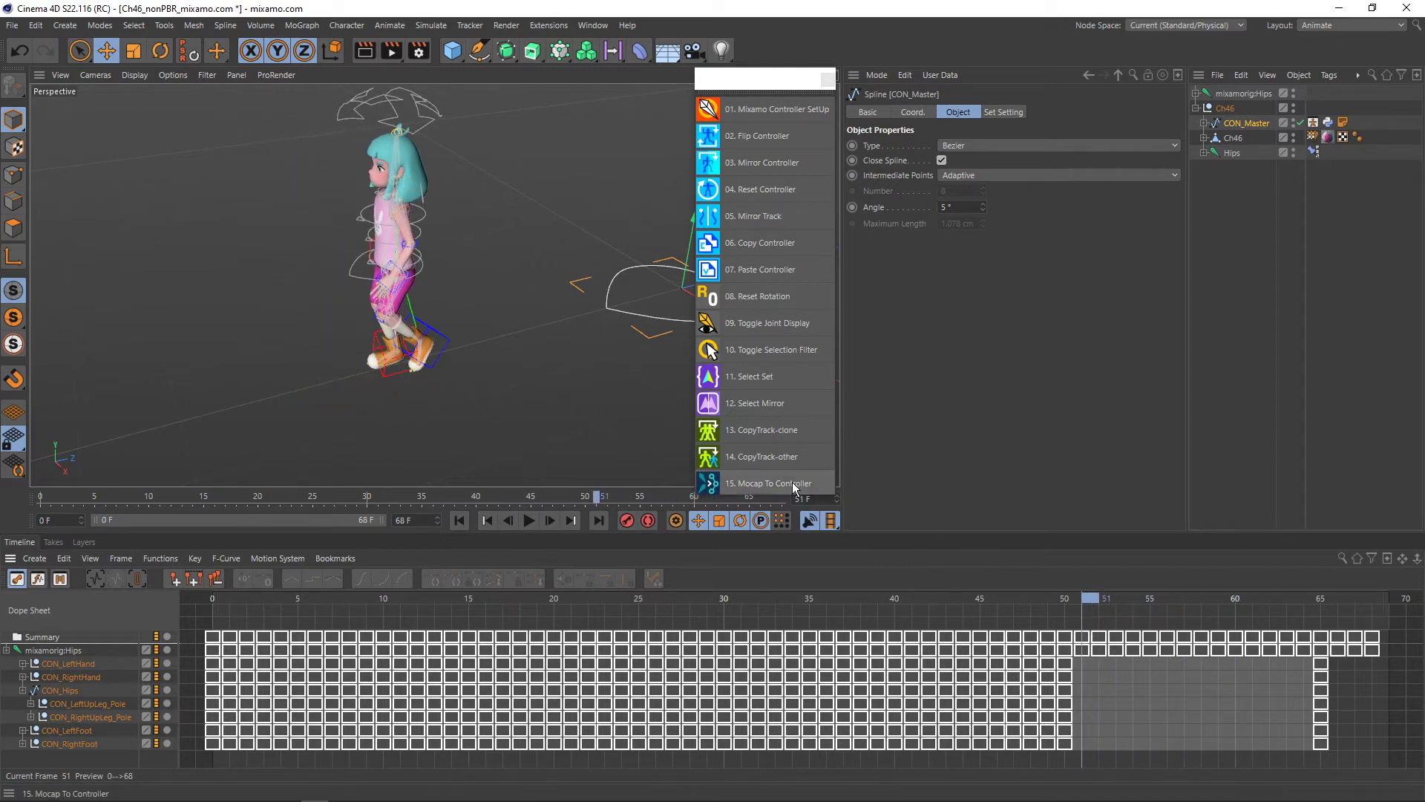
- Bake Mocap To Controller keys frame by frame for frames 51 through 54
{"action": "left_click", "coordinate": [754, 479]}
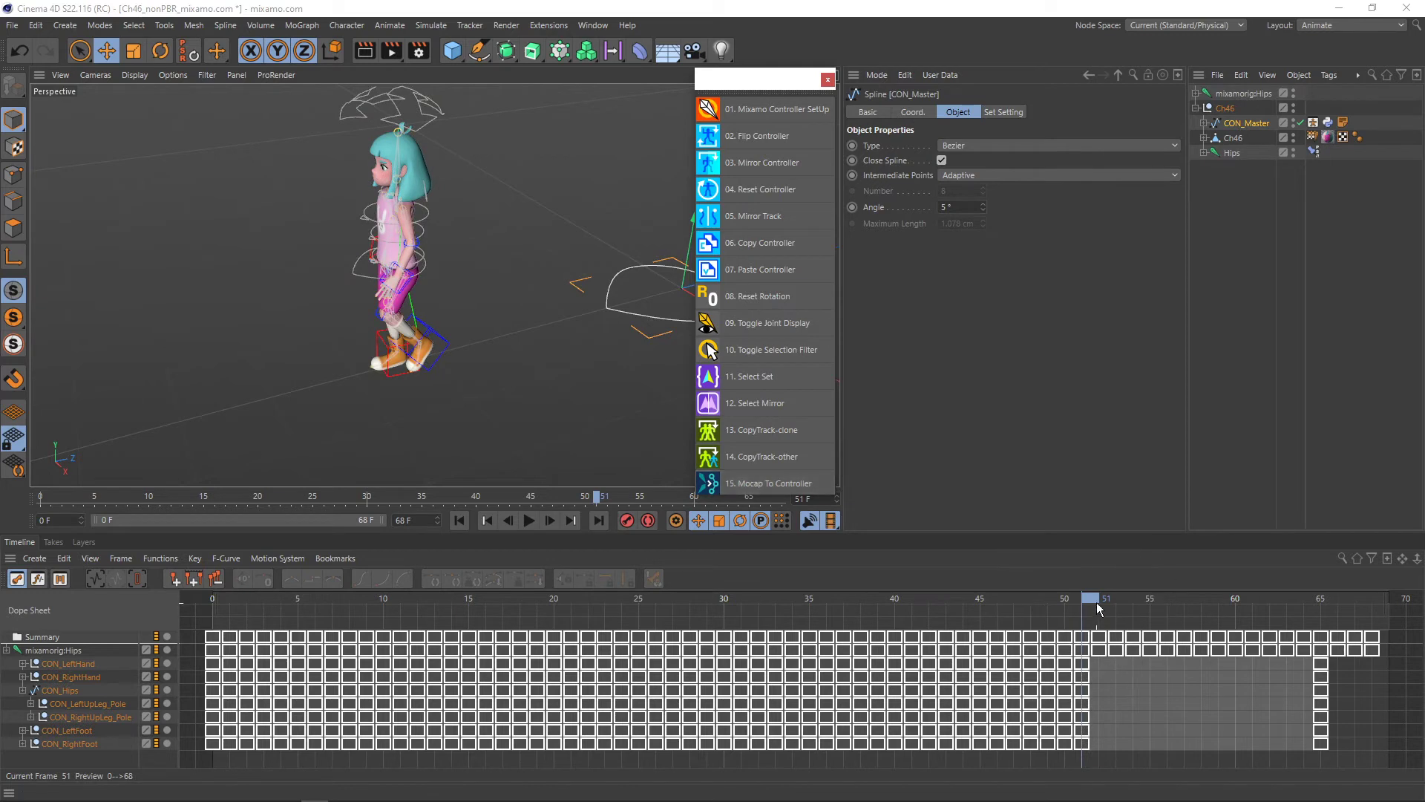
{"action": "left_click", "coordinate": [1117, 598]}
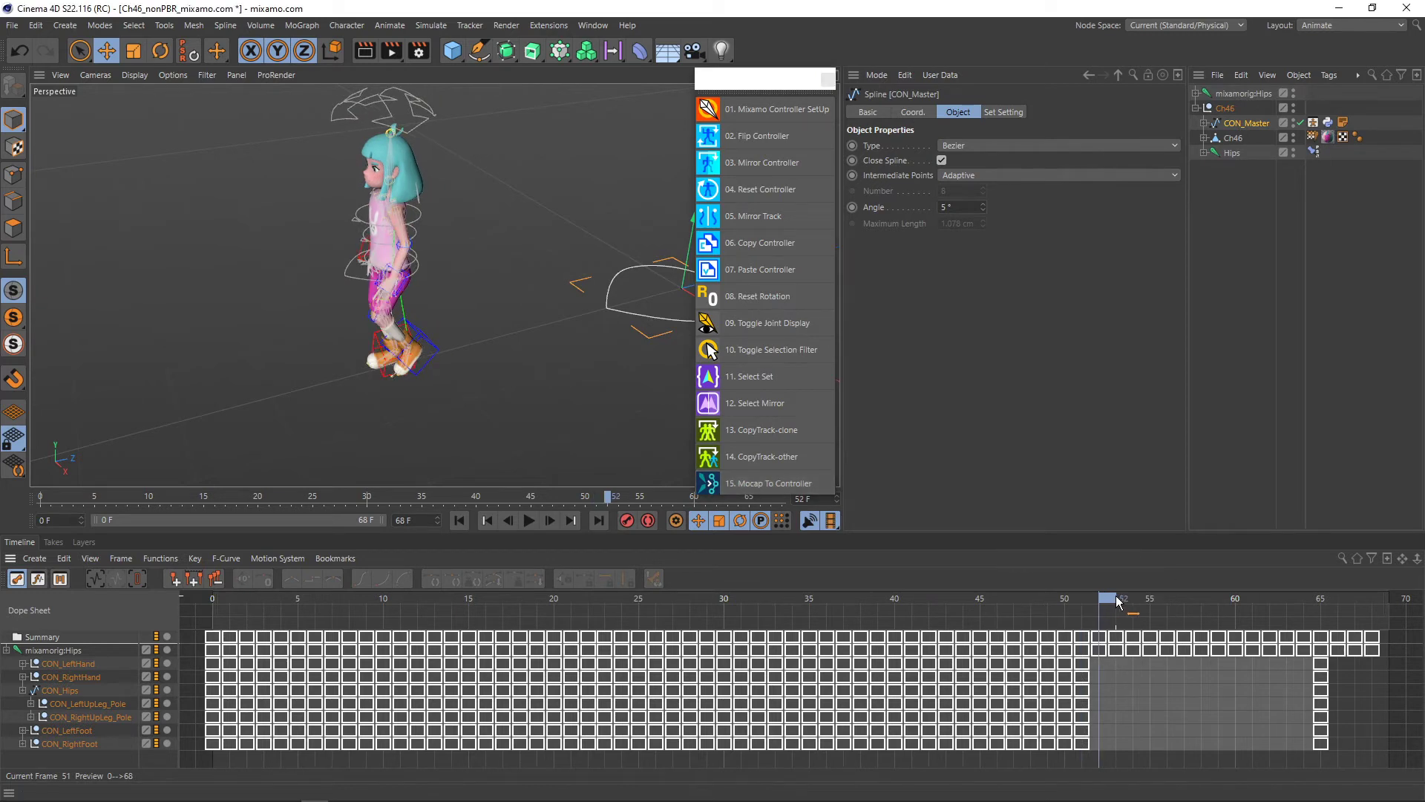
{"action": "left_click", "coordinate": [749, 483]}
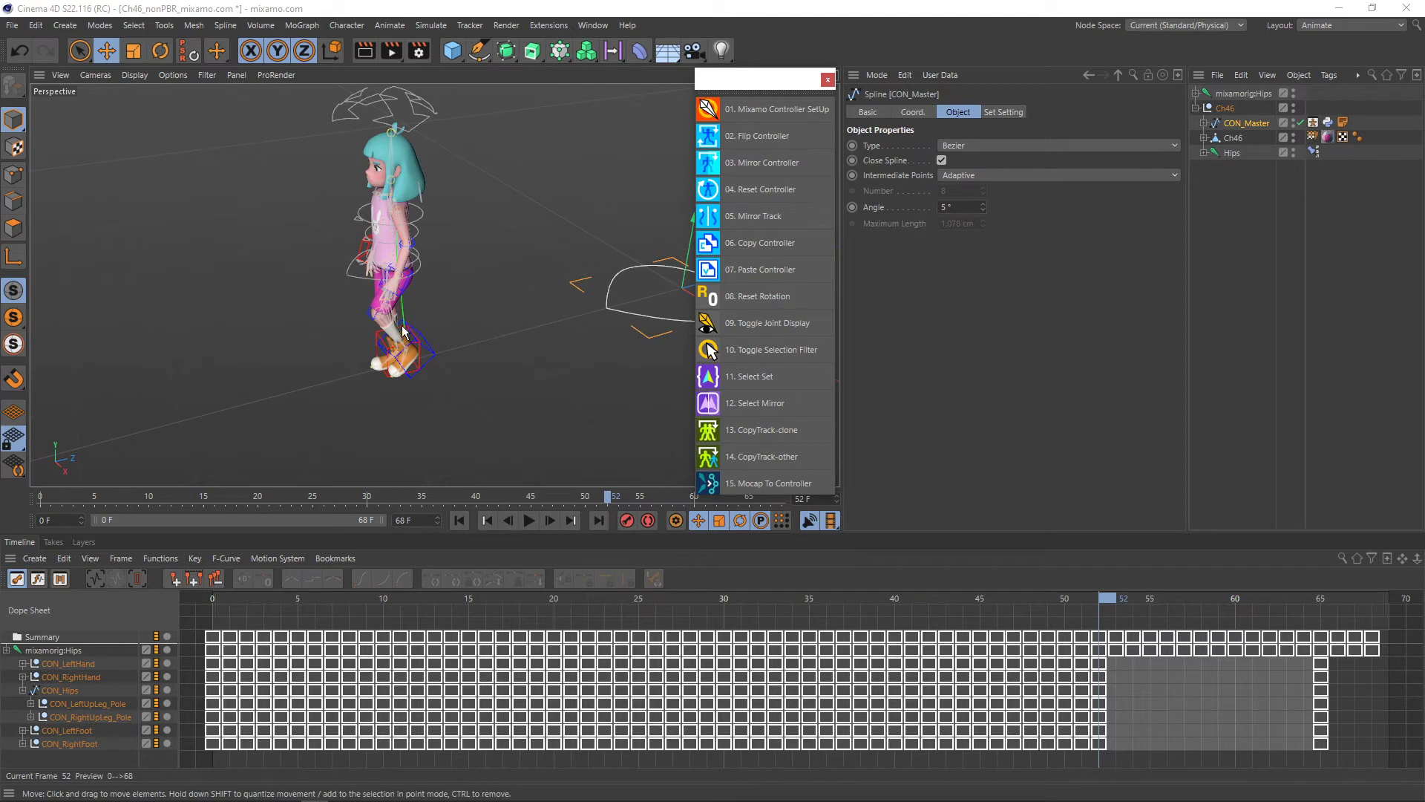
{"action": "scroll", "coordinate": [385, 326], "scroll_direction": "up", "scroll_amount": 2}
{"action": "scroll", "coordinate": [385, 326], "scroll_direction": "up", "scroll_amount": 2}
{"action": "scroll", "coordinate": [385, 326], "scroll_direction": "up", "scroll_amount": 3}
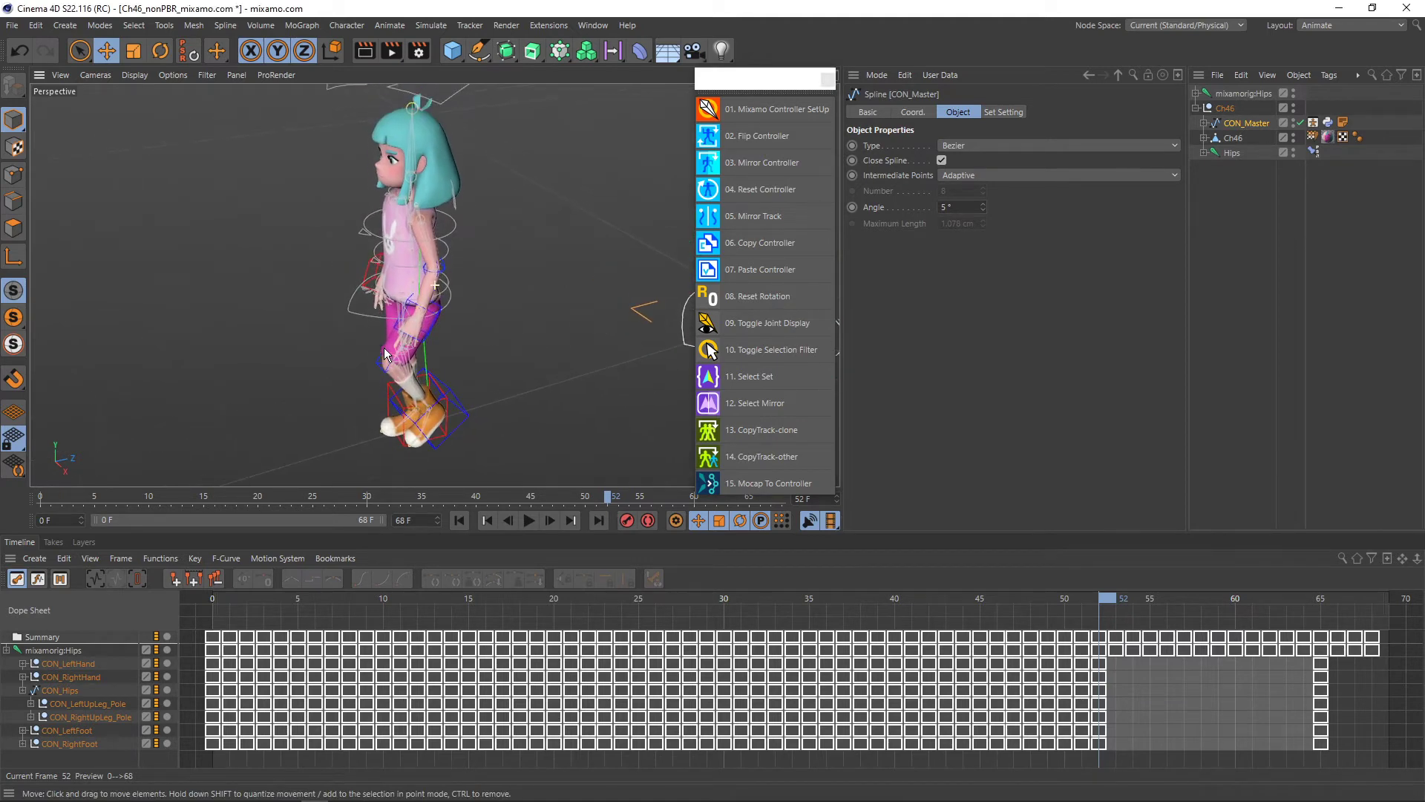
{"action": "scroll", "coordinate": [385, 349], "scroll_direction": "up", "scroll_amount": 2}
{"action": "left_click_drag", "start_coordinate": [1102, 602], "coordinate": [1124, 602]}
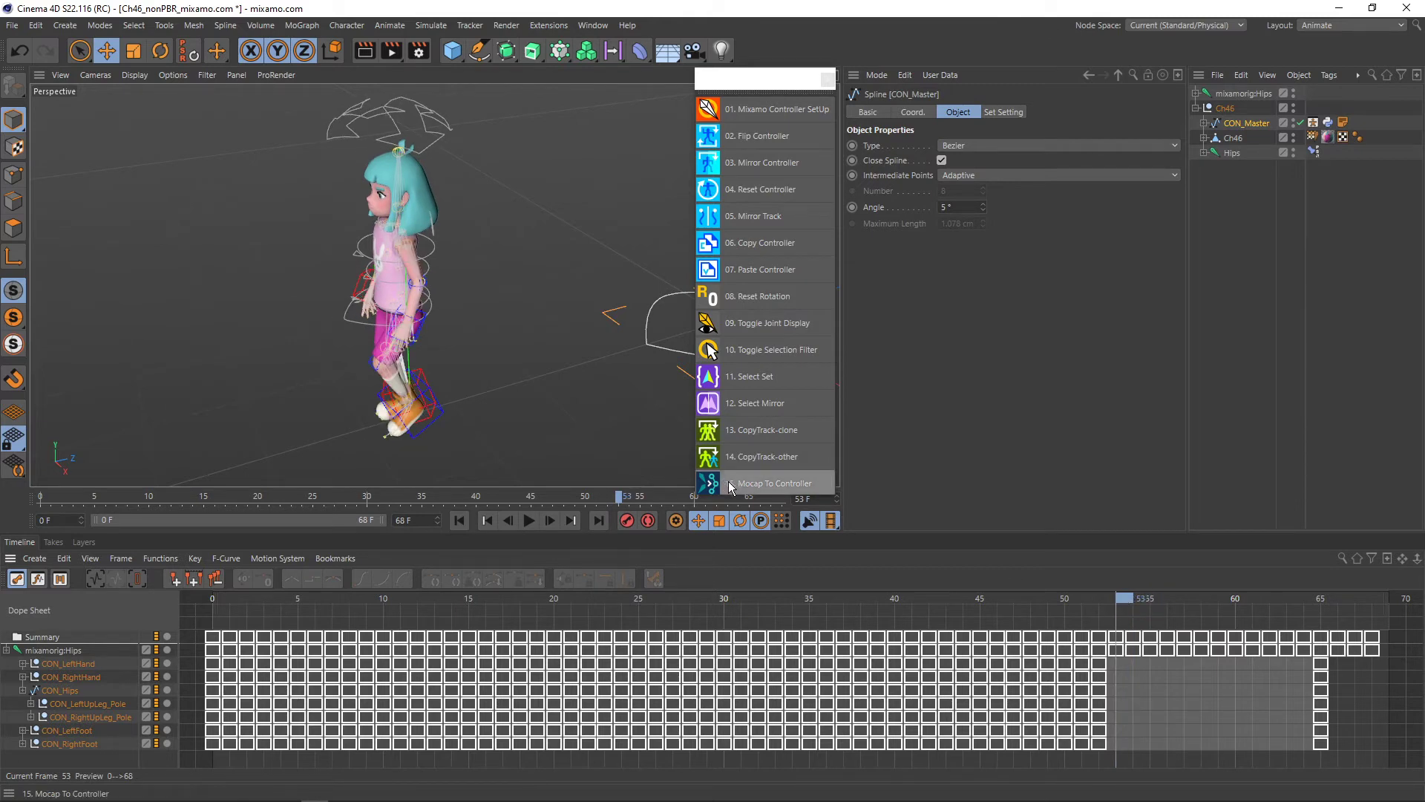
{"action": "left_click", "coordinate": [768, 484]}
{"action": "left_click_drag", "start_coordinate": [1129, 596], "coordinate": [1180, 598]}
{"action": "left_click", "coordinate": [738, 484]}
- Continue baking controller keys frame by frame for frames 55 through 60
{"action": "left_click", "coordinate": [764, 483]}
{"action": "left_click", "coordinate": [776, 482]}
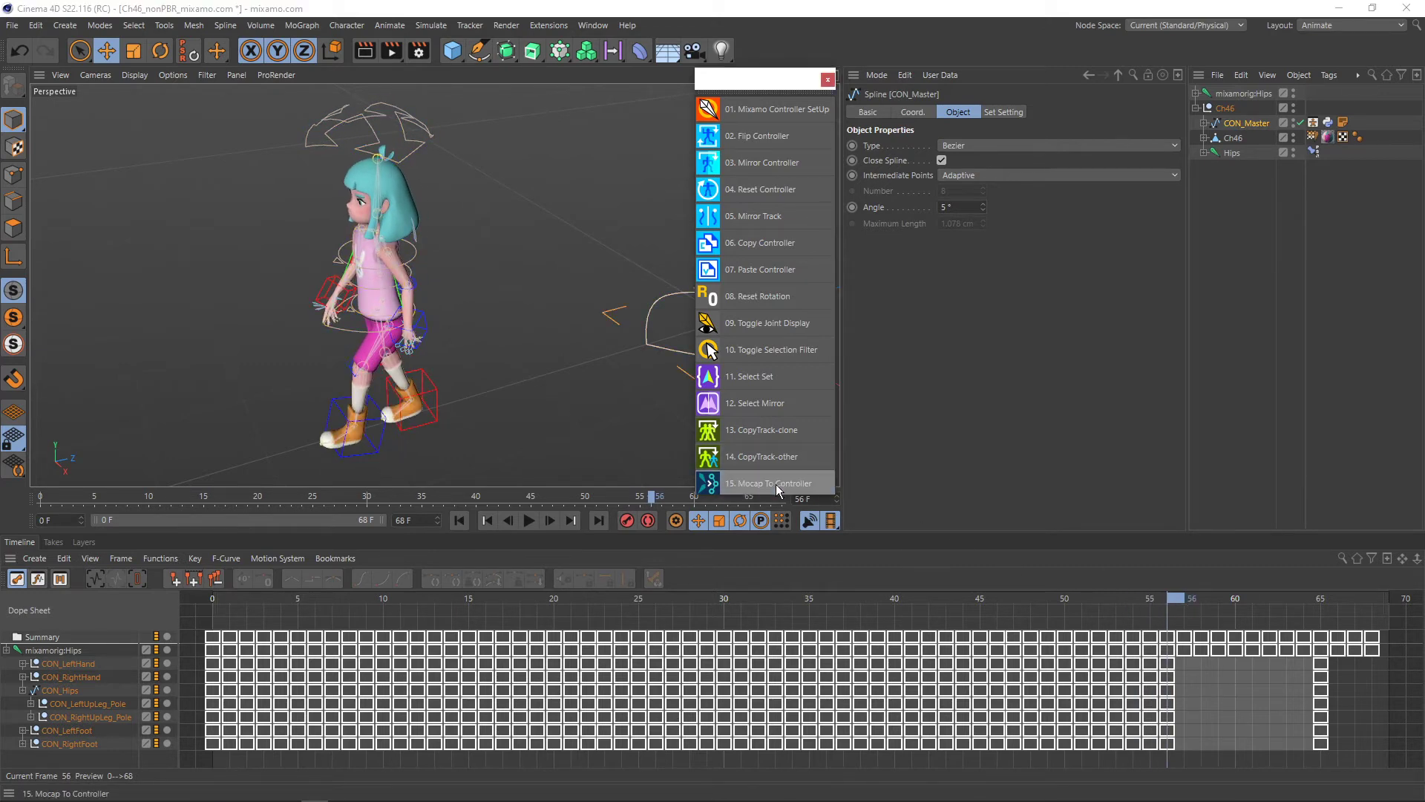
{"action": "left_click_drag", "start_coordinate": [1172, 600], "coordinate": [1204, 597]}
{"action": "left_click", "coordinate": [765, 483]}
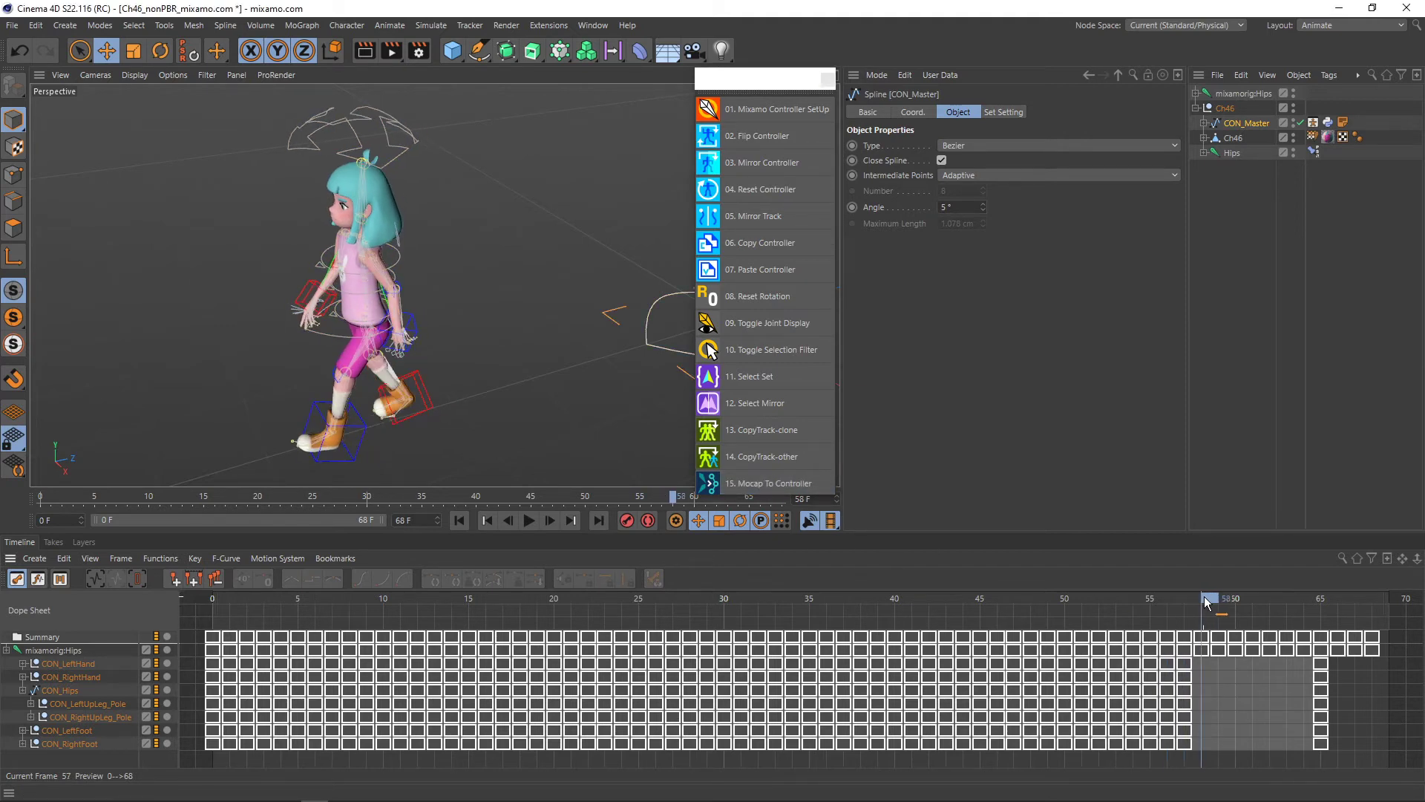
{"action": "left_click", "coordinate": [746, 483]}
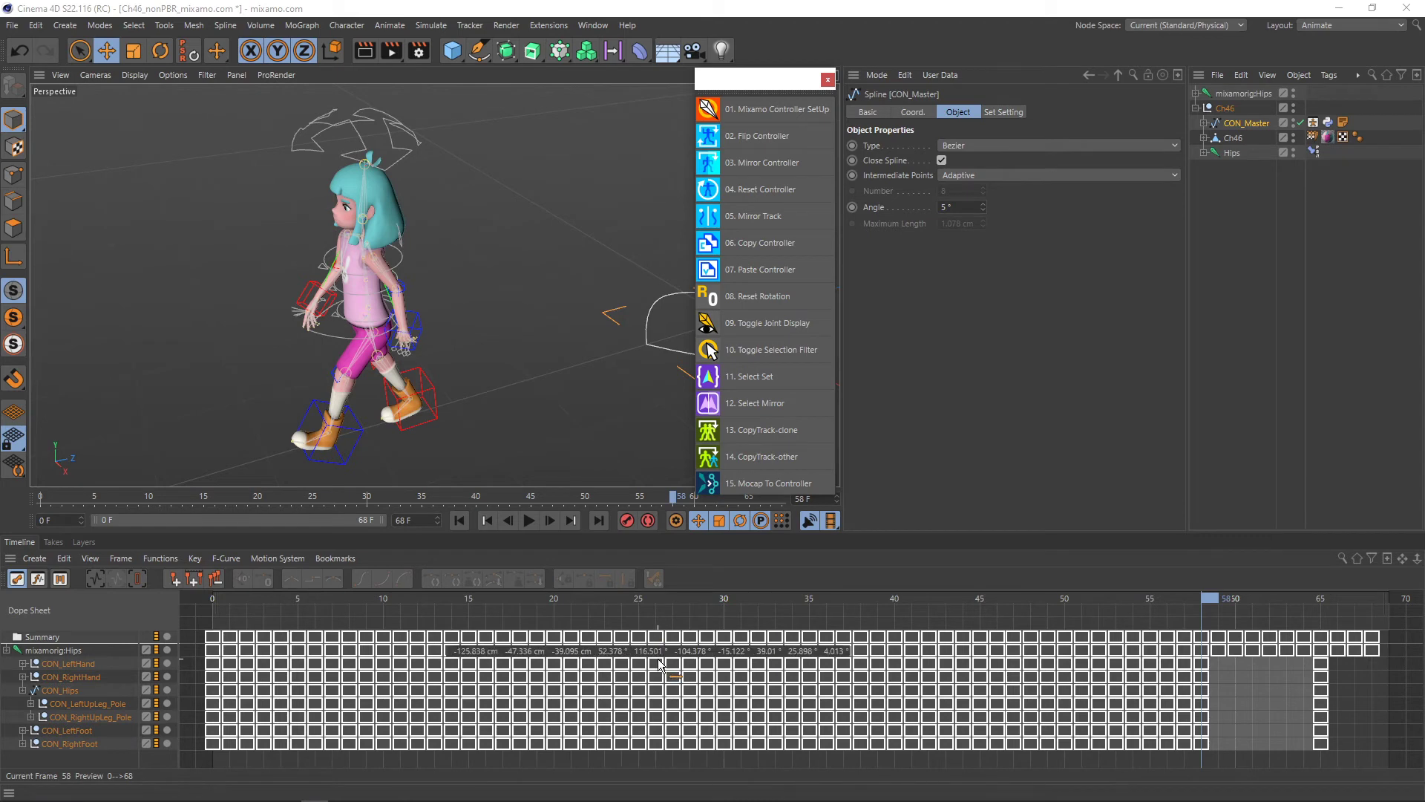
{"action": "left_click", "coordinate": [1212, 603]}
{"action": "left_click_drag", "start_coordinate": [1213, 603], "coordinate": [1226, 602]}
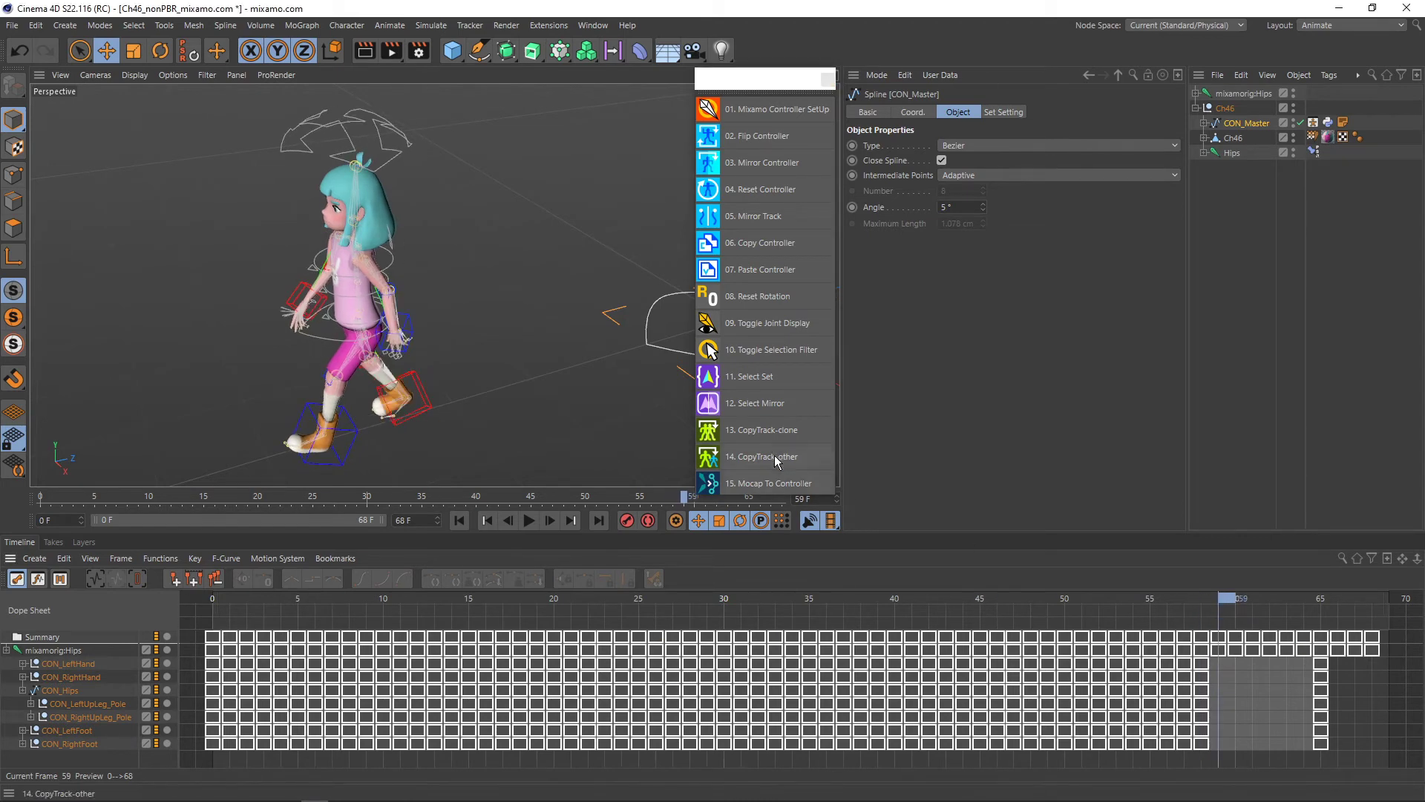
{"action": "left_click", "coordinate": [755, 488]}
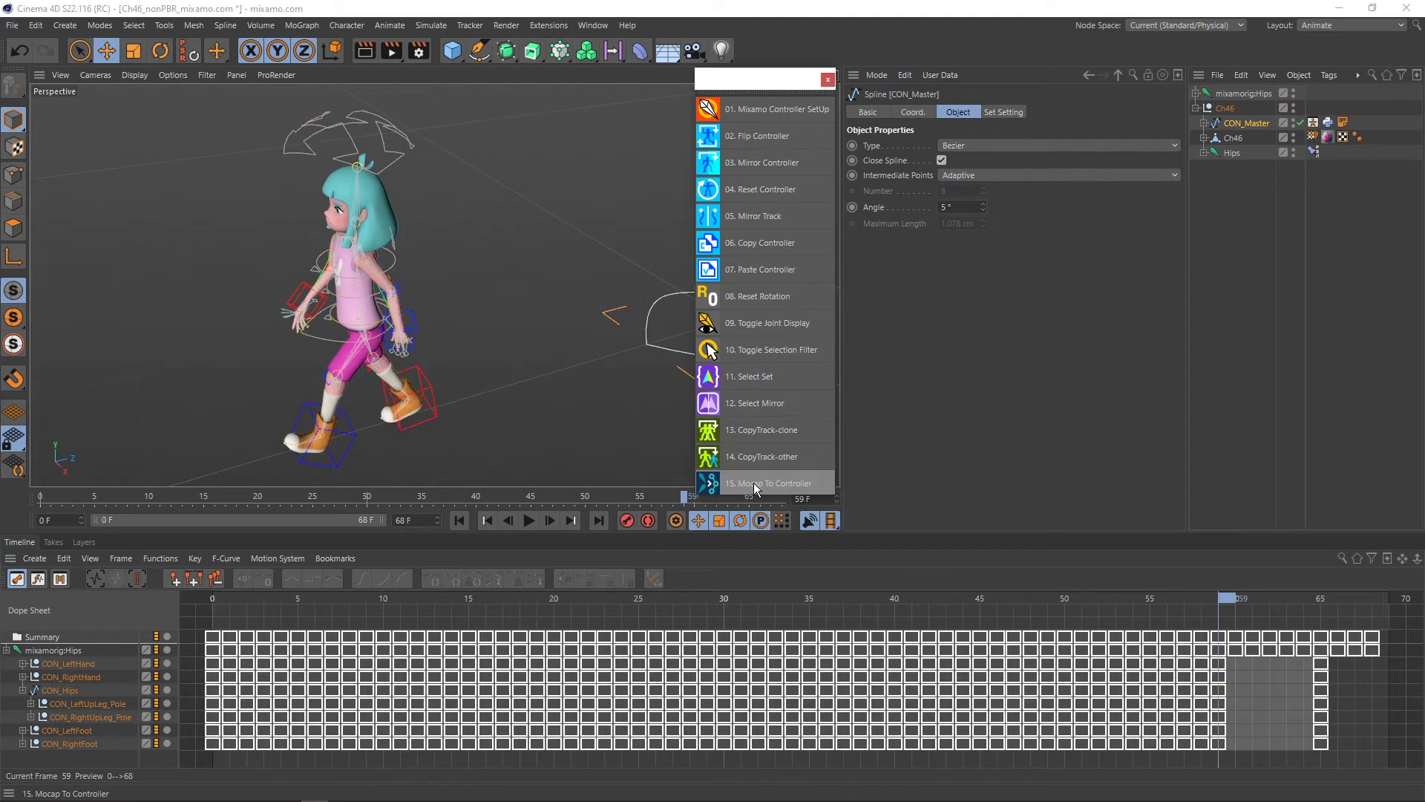
{"action": "left_click", "coordinate": [1250, 603]}
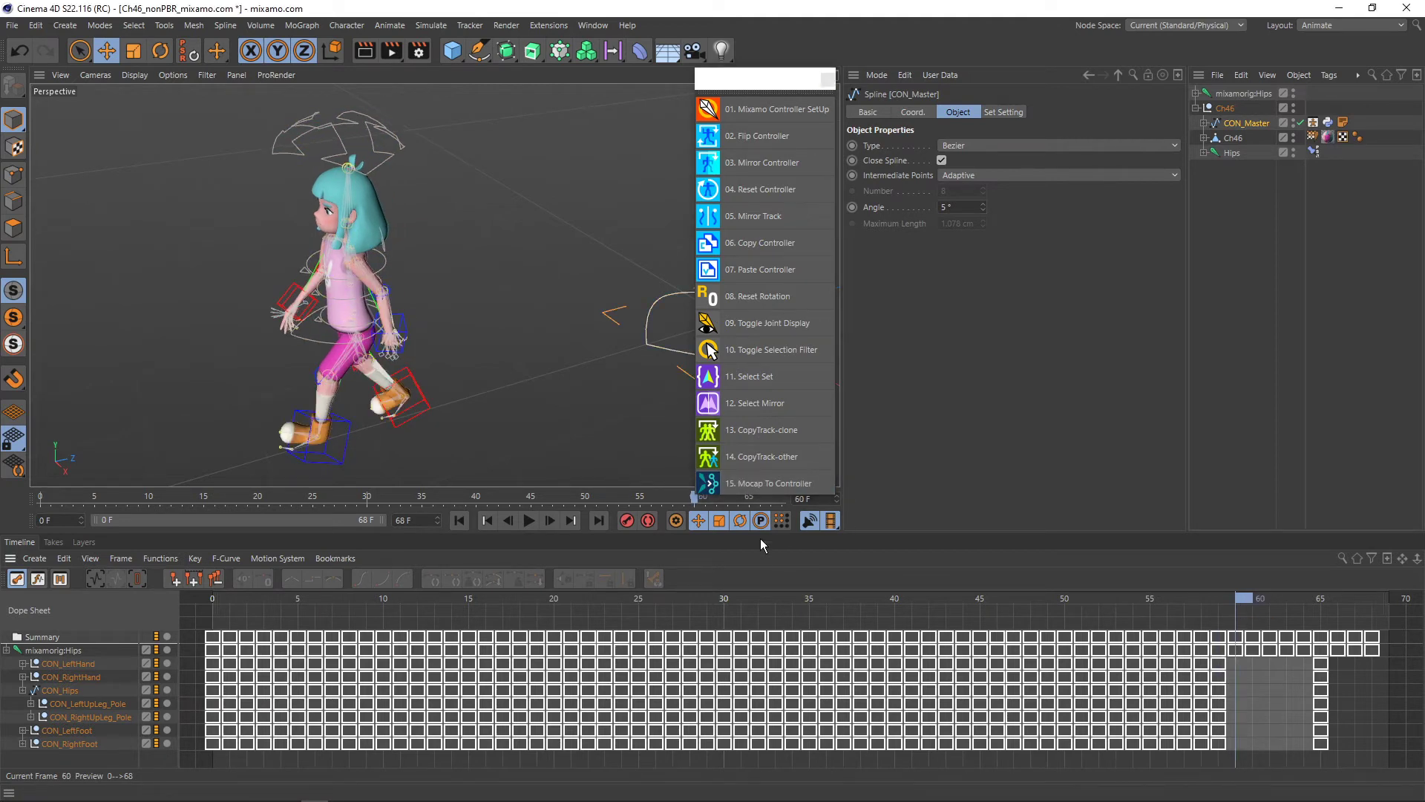
{"action": "left_click", "coordinate": [757, 483]}
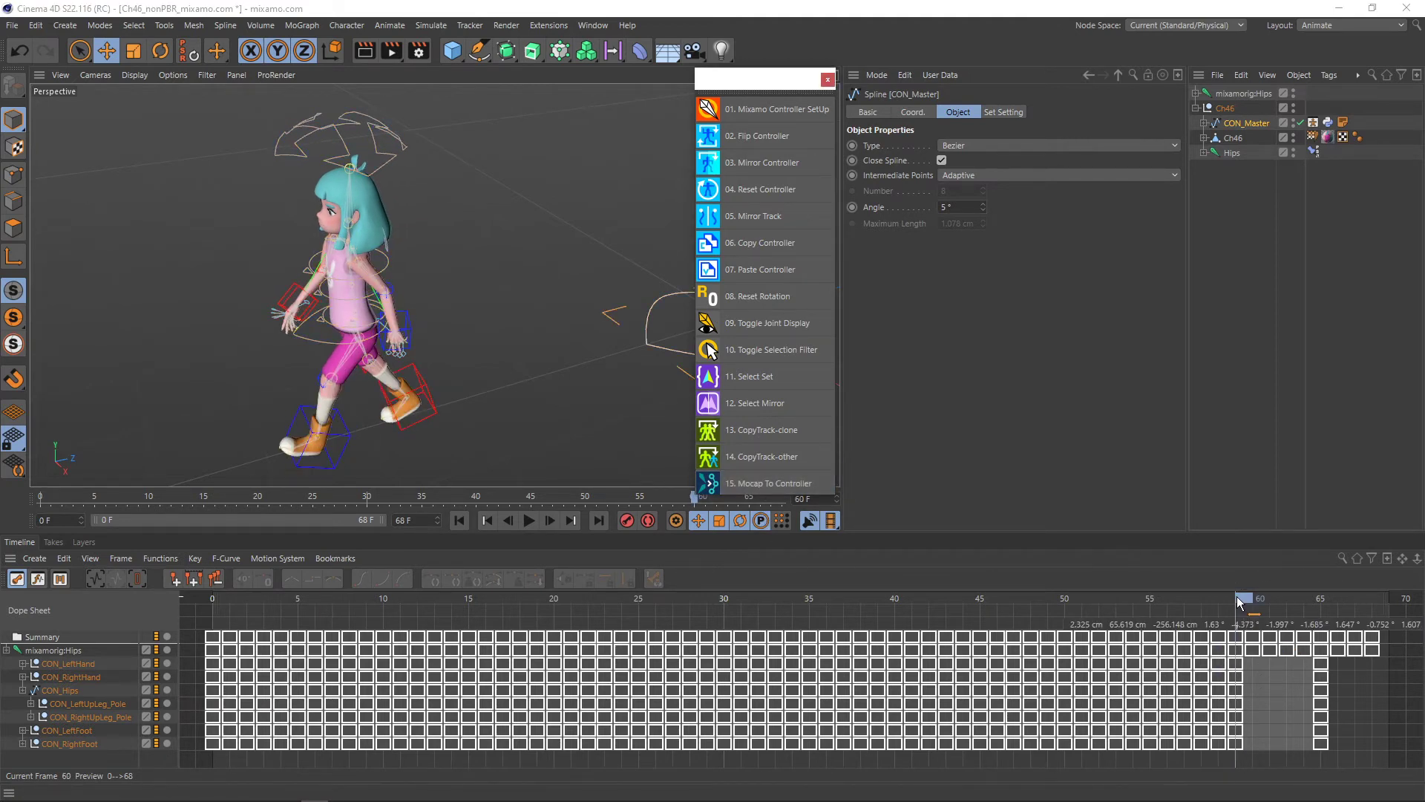
- Bake controller keys at frames 64, 63 and 62, then attempt frame 61
{"action": "left_click_drag", "start_coordinate": [1237, 595], "coordinate": [1298, 608]}
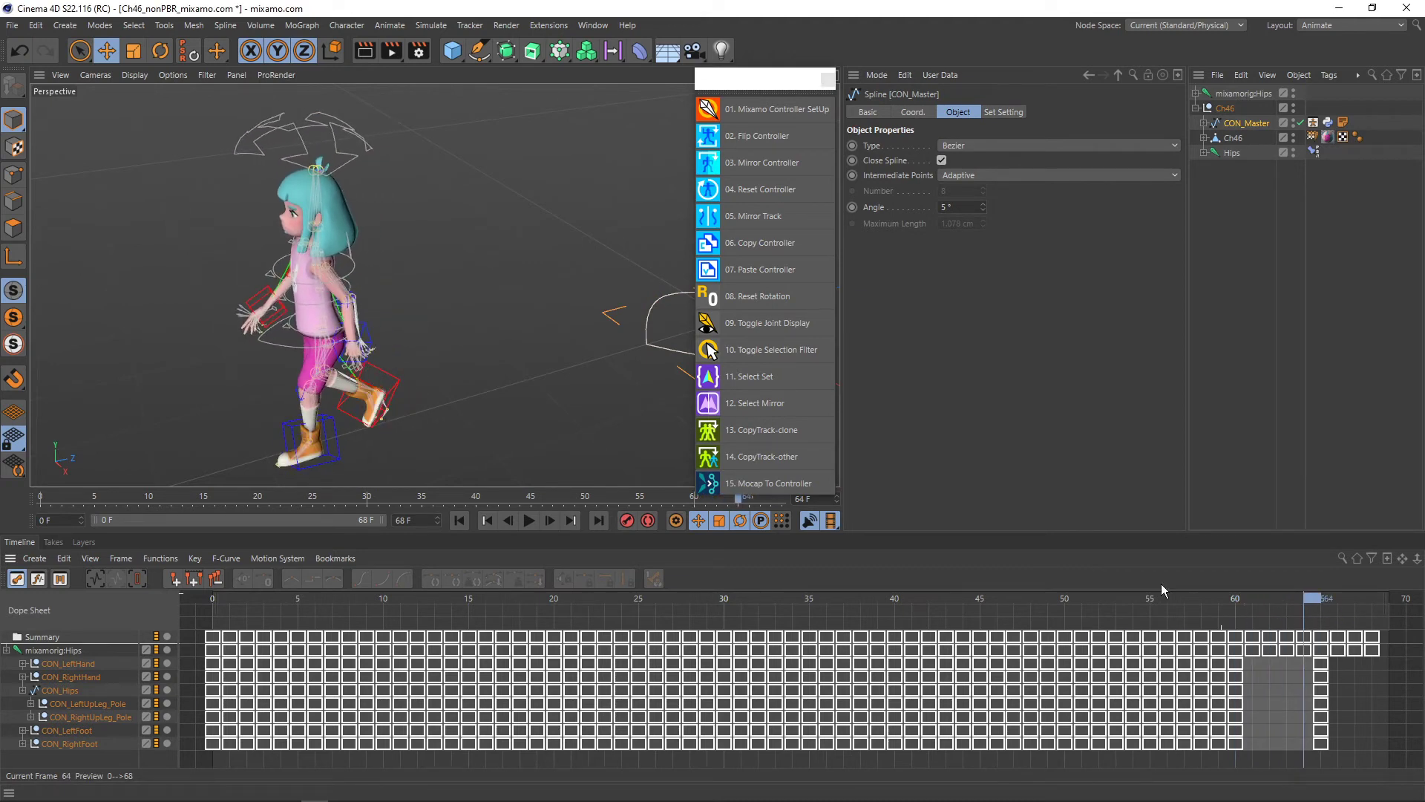
{"action": "left_click", "coordinate": [757, 483]}
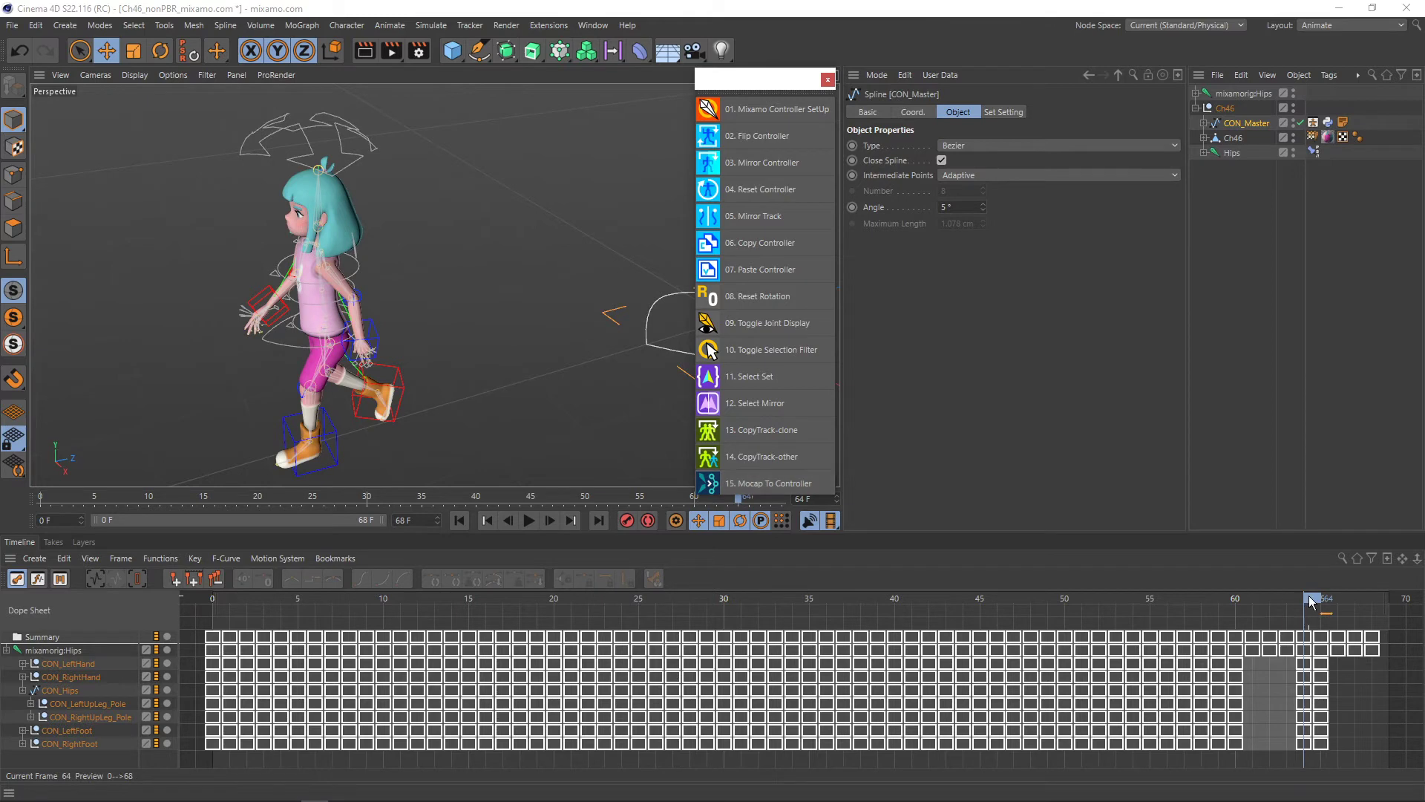
{"action": "left_click_drag", "start_coordinate": [1311, 603], "coordinate": [1271, 599]}
{"action": "left_click", "coordinate": [790, 481]}
{"action": "left_click", "coordinate": [765, 483]}
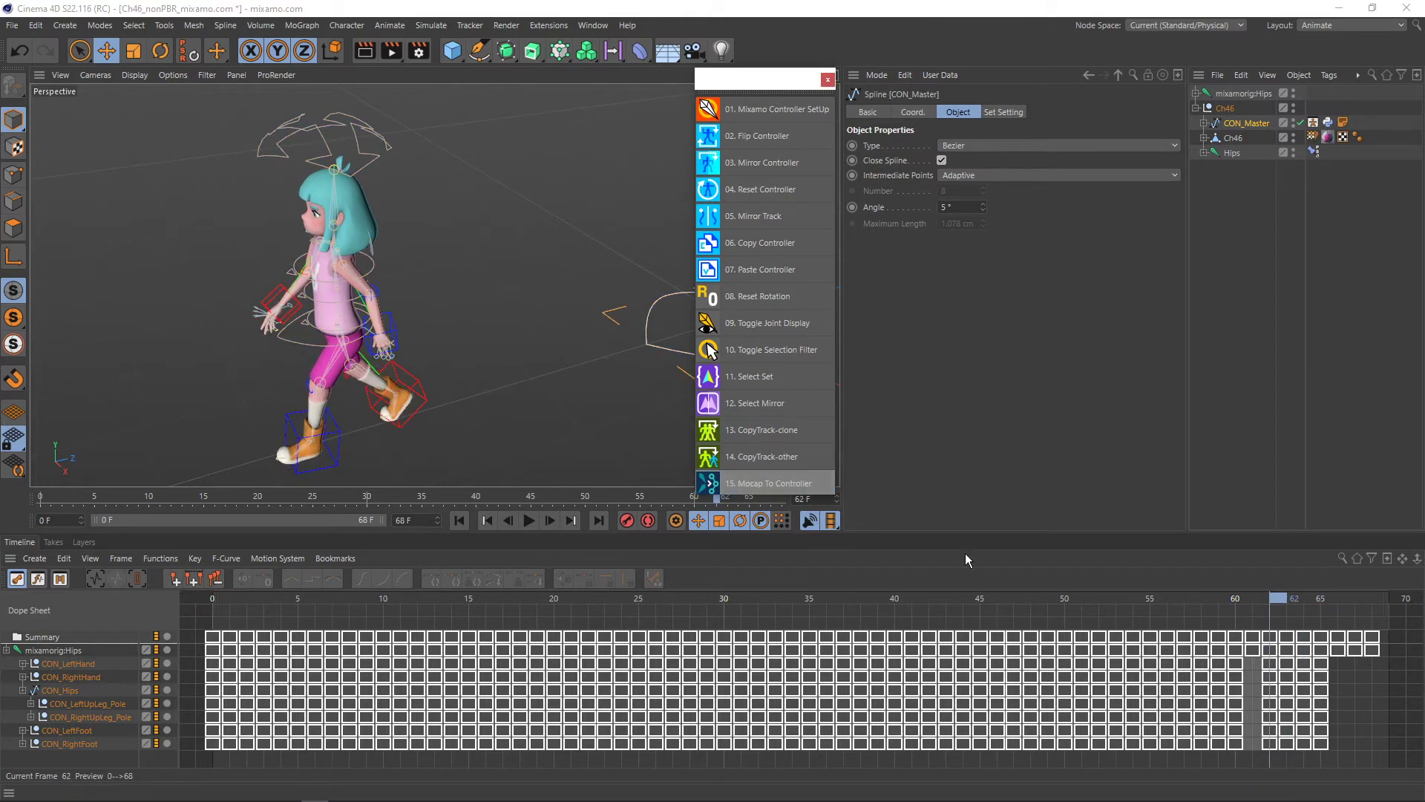
{"action": "left_click", "coordinate": [739, 483]}
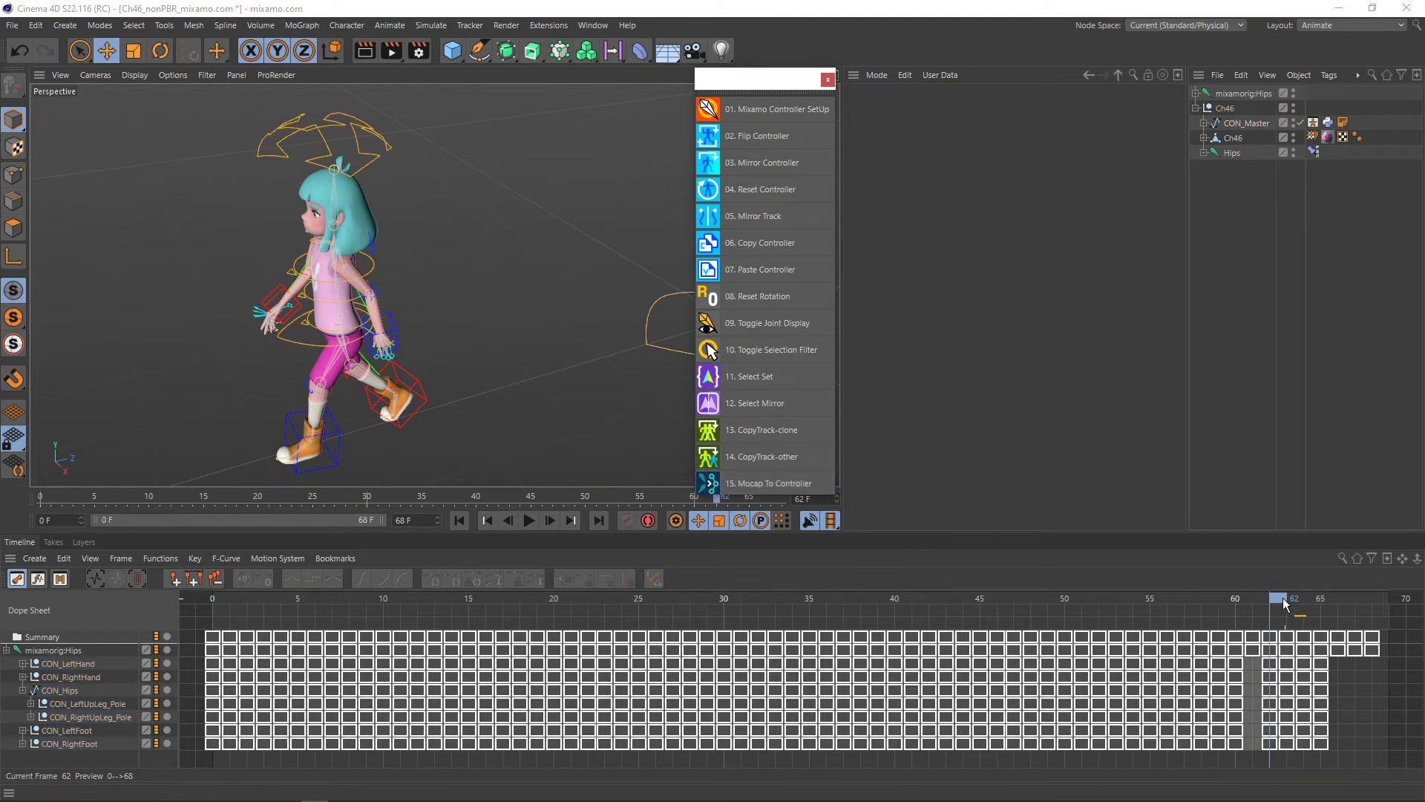
{"action": "left_click", "coordinate": [1260, 601]}
{"action": "left_click", "coordinate": [724, 484]}
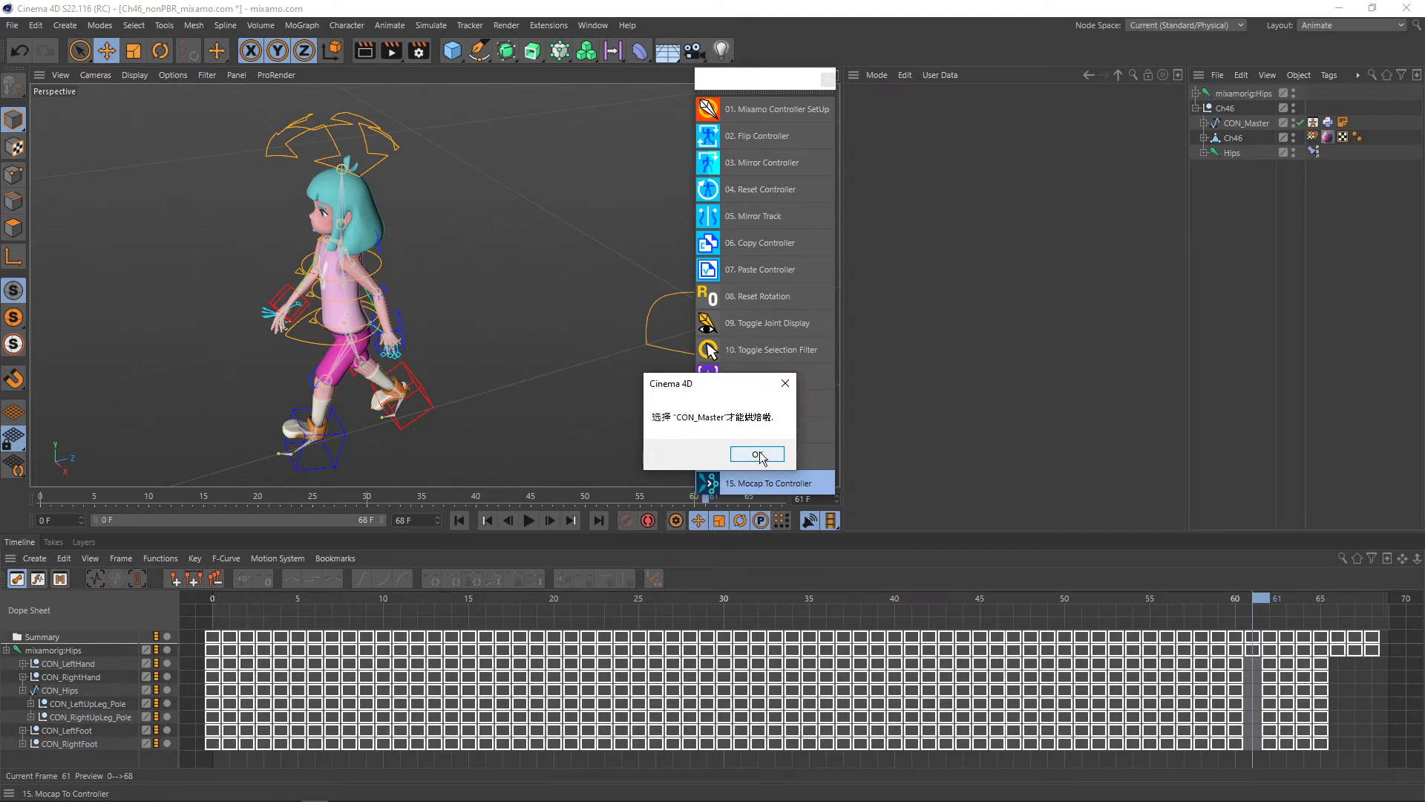
- Dismiss the warning, review frames 60–63, select CON_Master and open Bake To Controller from frame 61
{"action": "left_click", "coordinate": [760, 455]}
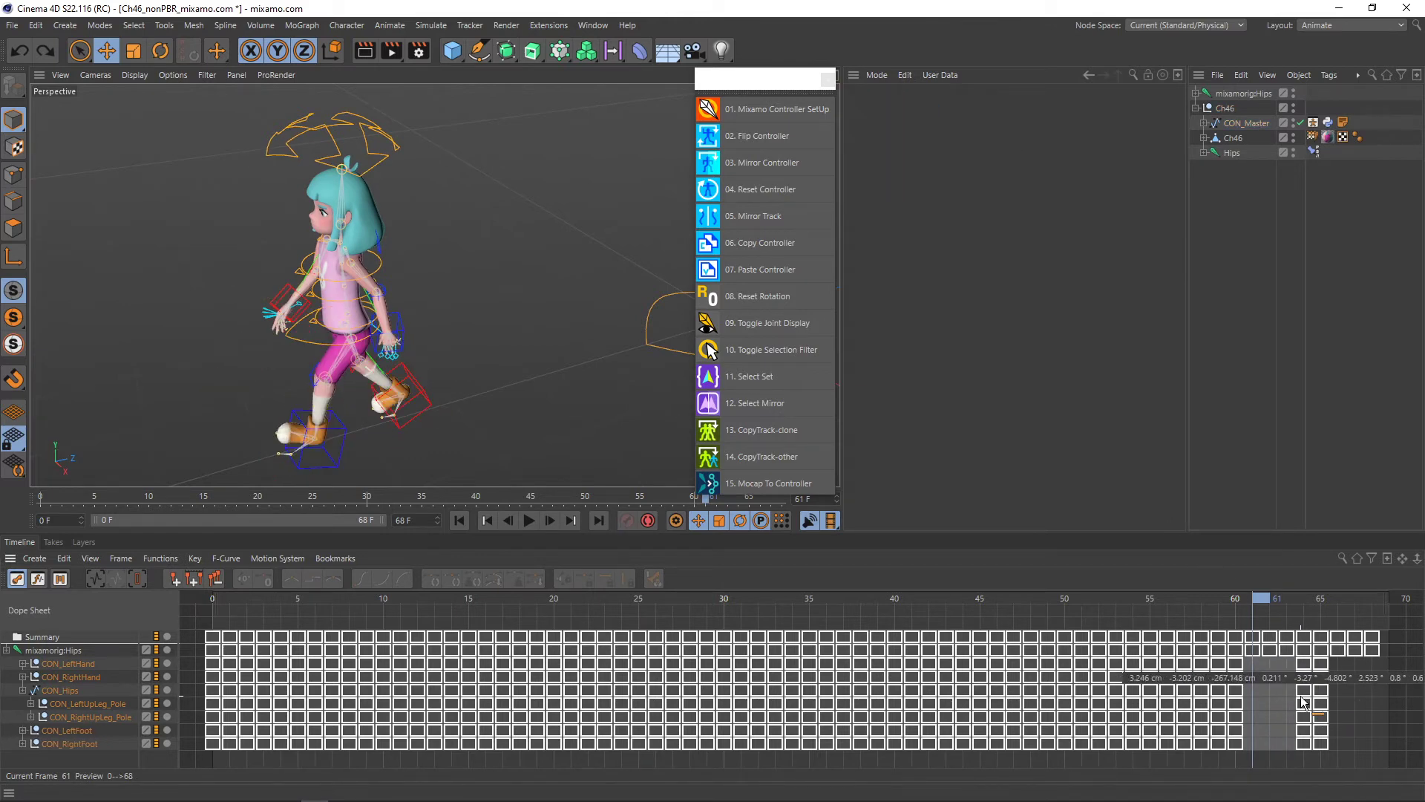
{"action": "left_click_drag", "start_coordinate": [1266, 603], "coordinate": [1301, 601]}
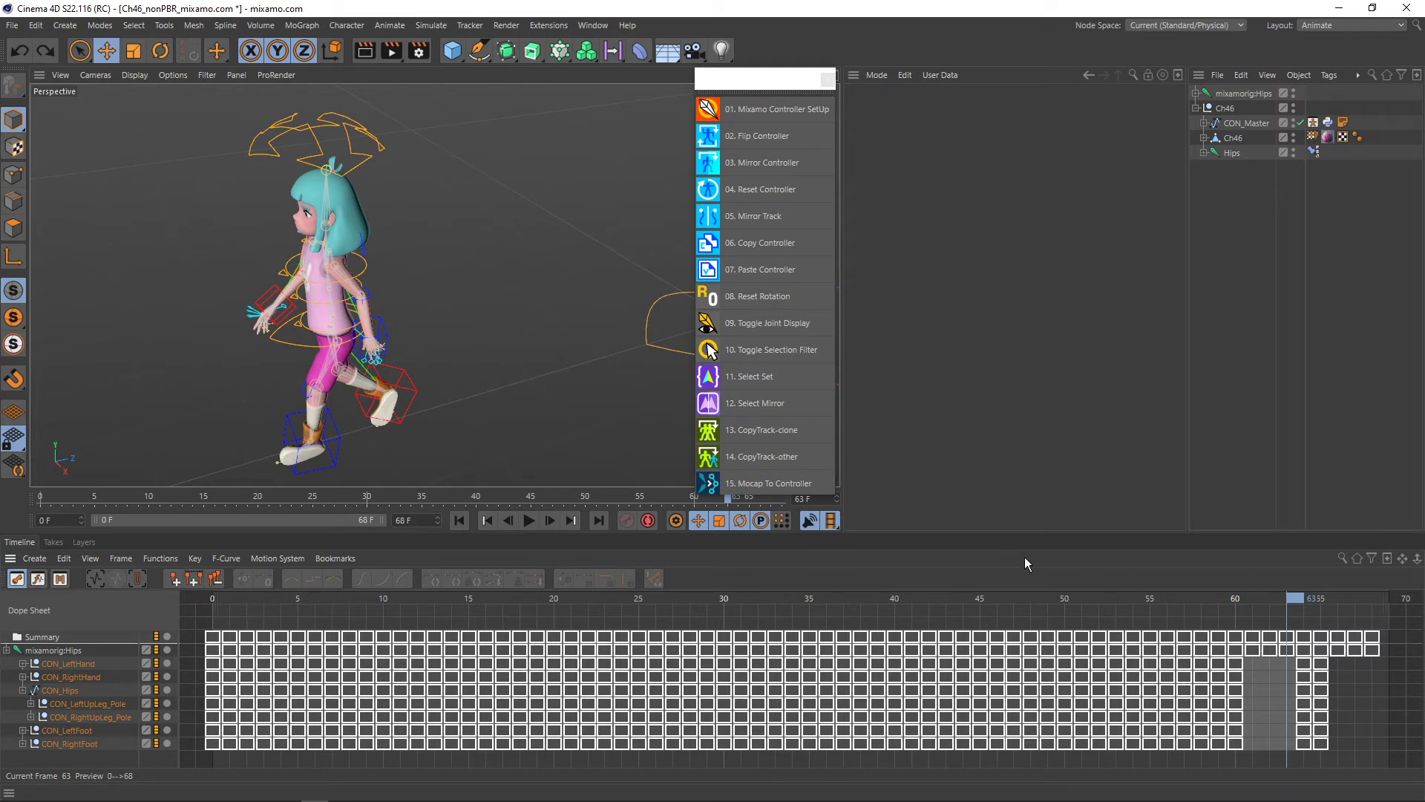
{"action": "mouse_move", "coordinate": [1298, 599]}
{"action": "left_mouse_down"}
{"action": "mouse_move", "coordinate": [1250, 599]}
{"action": "mouse_move", "coordinate": [1307, 603]}
{"action": "left_mouse_up"}
{"action": "left_click", "coordinate": [1241, 123]}
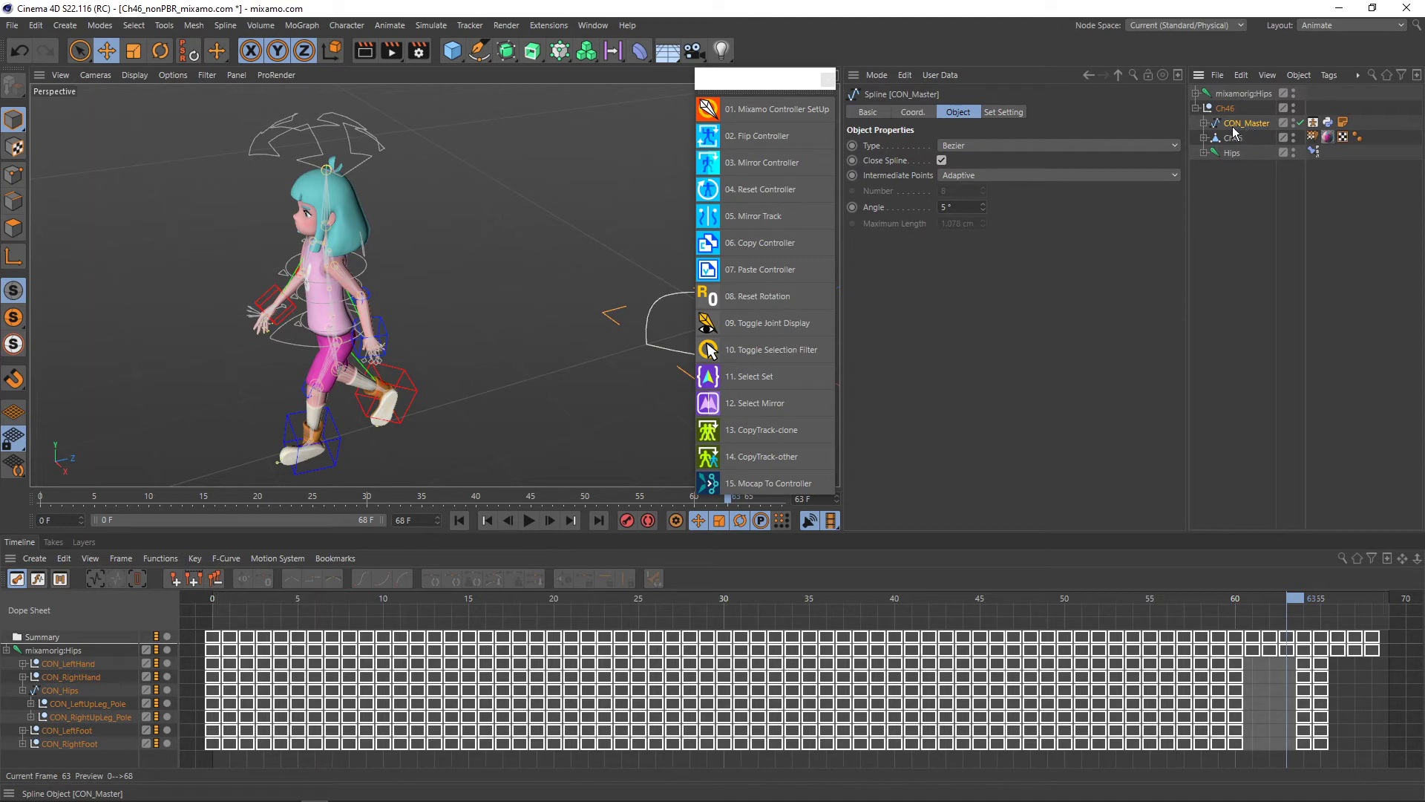
{"action": "left_click", "coordinate": [756, 485]}
{"action": "left_click_drag", "start_coordinate": [741, 456], "coordinate": [978, 452]}
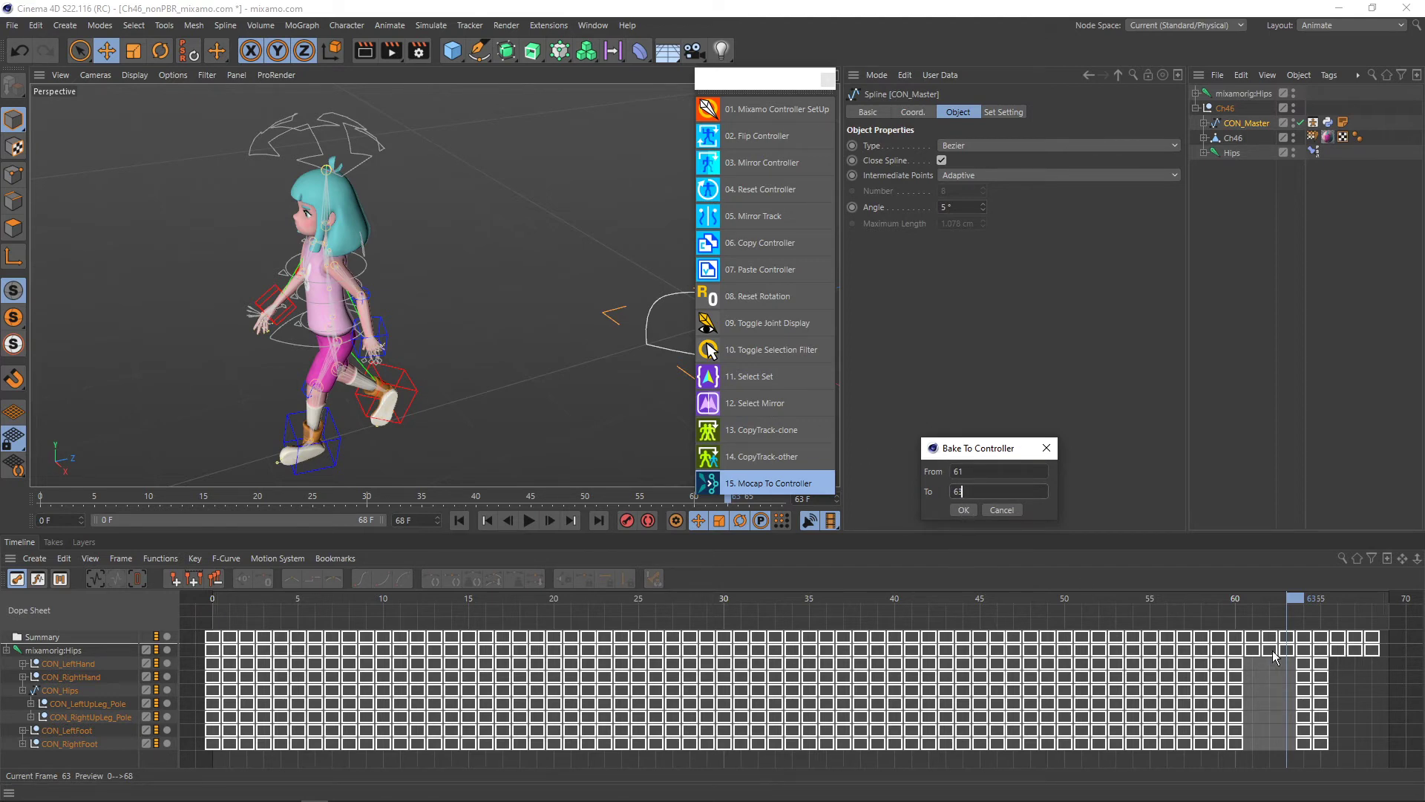
- Bake frames 61–63 through the dialog, then bake controller keys at frames 67 and 68
{"action": "left_click", "coordinate": [964, 510]}
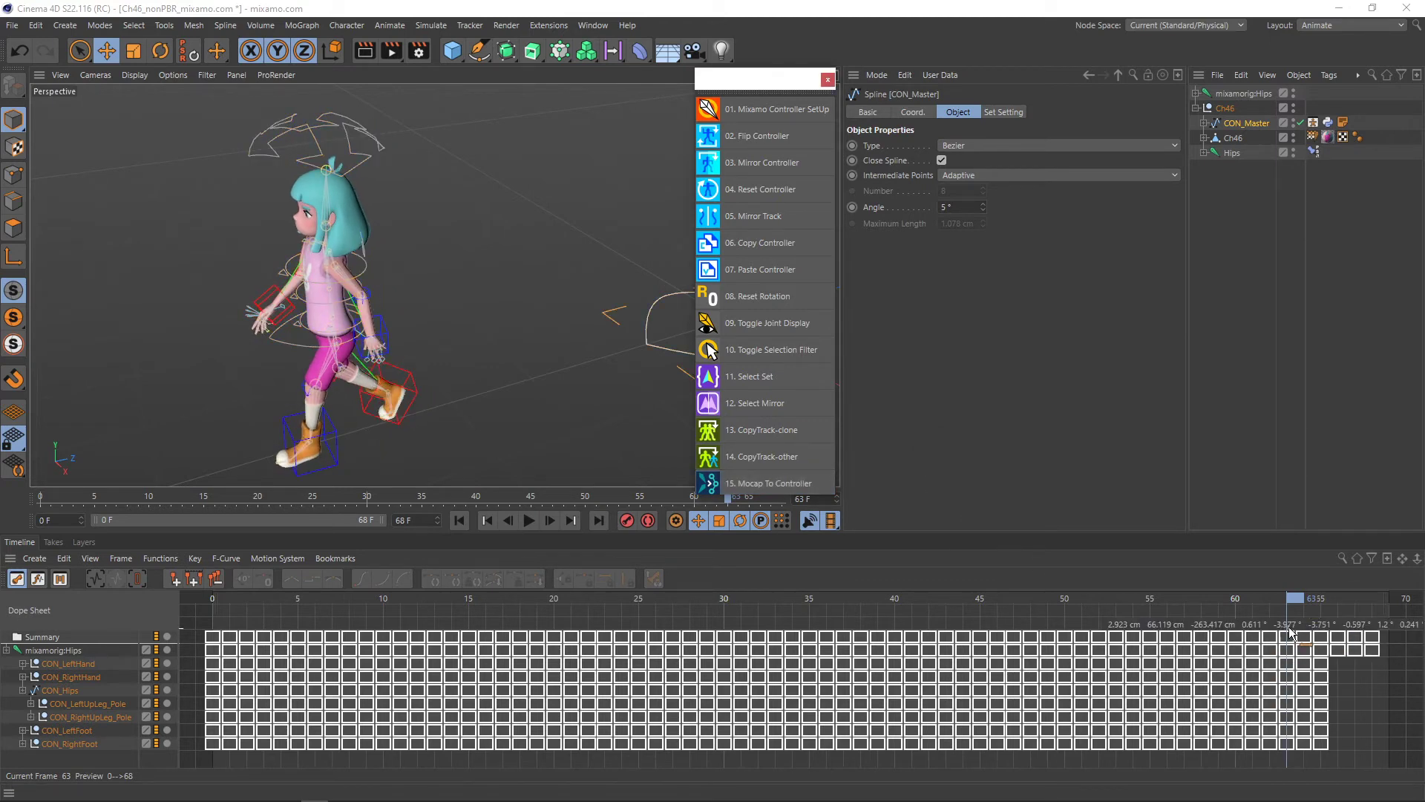
{"action": "mouse_move", "coordinate": [1295, 599]}
{"action": "left_mouse_down"}
{"action": "mouse_move", "coordinate": [252, 597]}
{"action": "mouse_move", "coordinate": [1349, 603]}
{"action": "left_mouse_up"}
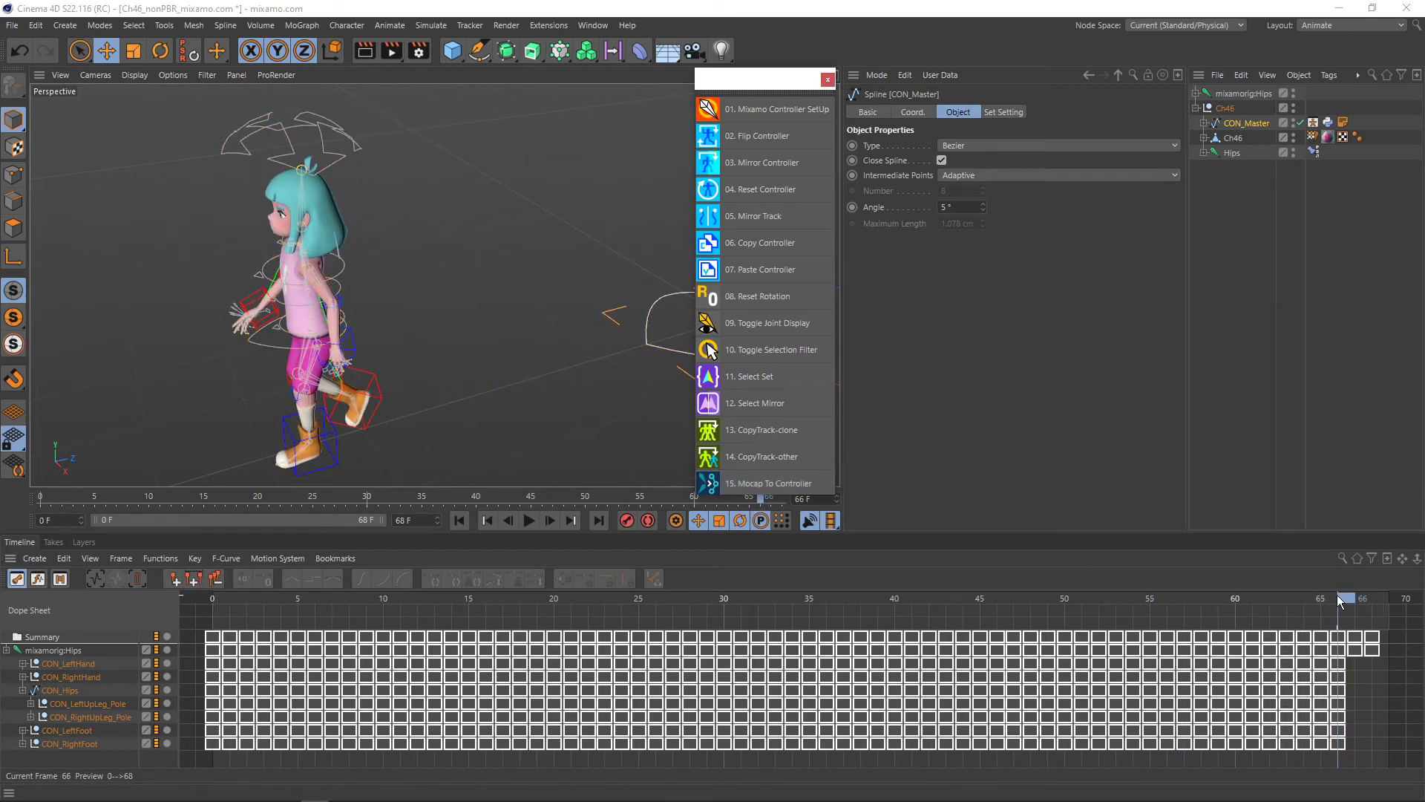
{"action": "left_click", "coordinate": [1355, 599]}
{"action": "left_click", "coordinate": [763, 483]}
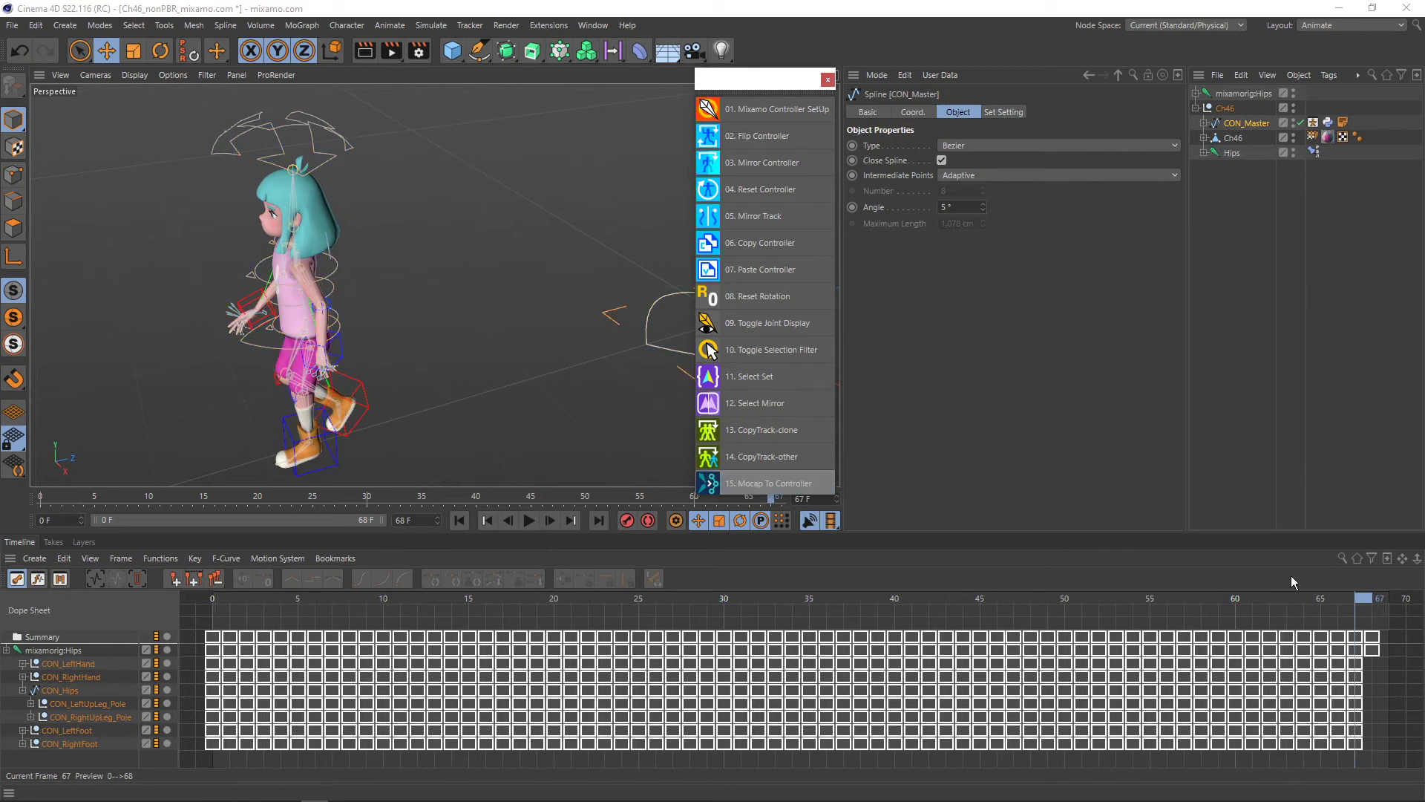
{"action": "left_click", "coordinate": [742, 484]}
{"action": "scroll", "coordinate": [422, 411], "scroll_direction": "down", "scroll_amount": 3}
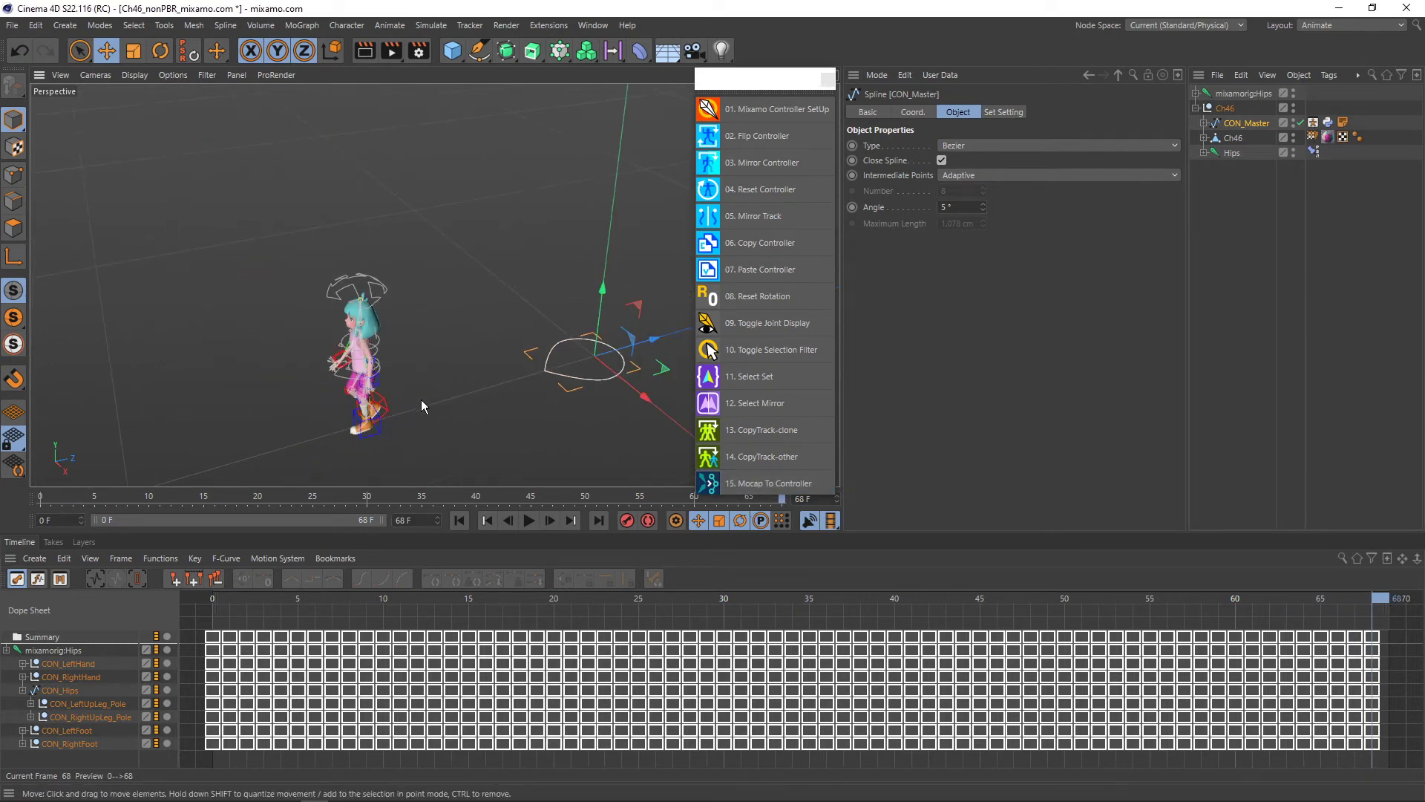
- Play the baked motion, switch the workspace layout and recentre the character in view
{"action": "left_click", "coordinate": [530, 521]}
{"action": "scroll", "coordinate": [393, 319], "scroll_direction": "up", "scroll_amount": 1}
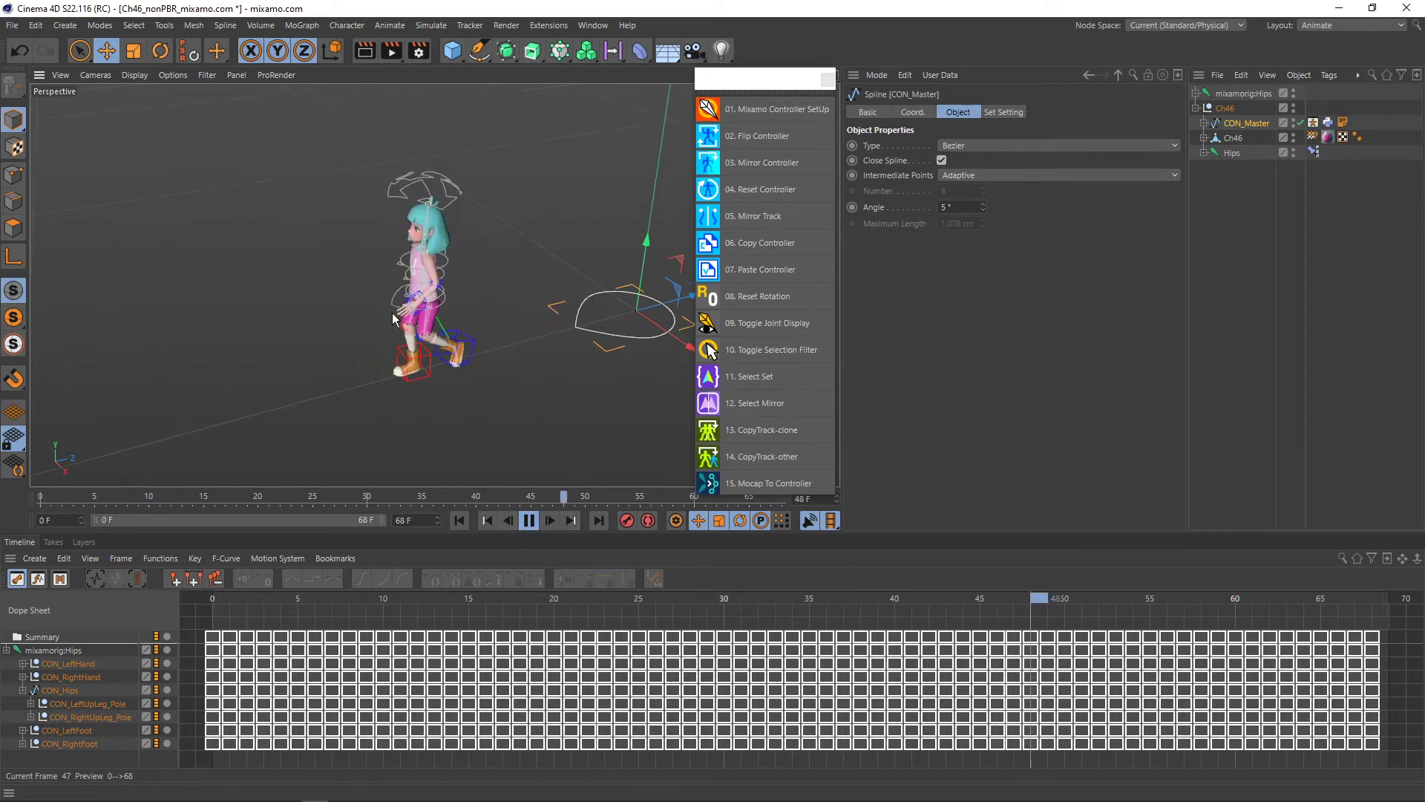
{"action": "scroll", "coordinate": [393, 319], "scroll_direction": "up", "scroll_amount": 2}
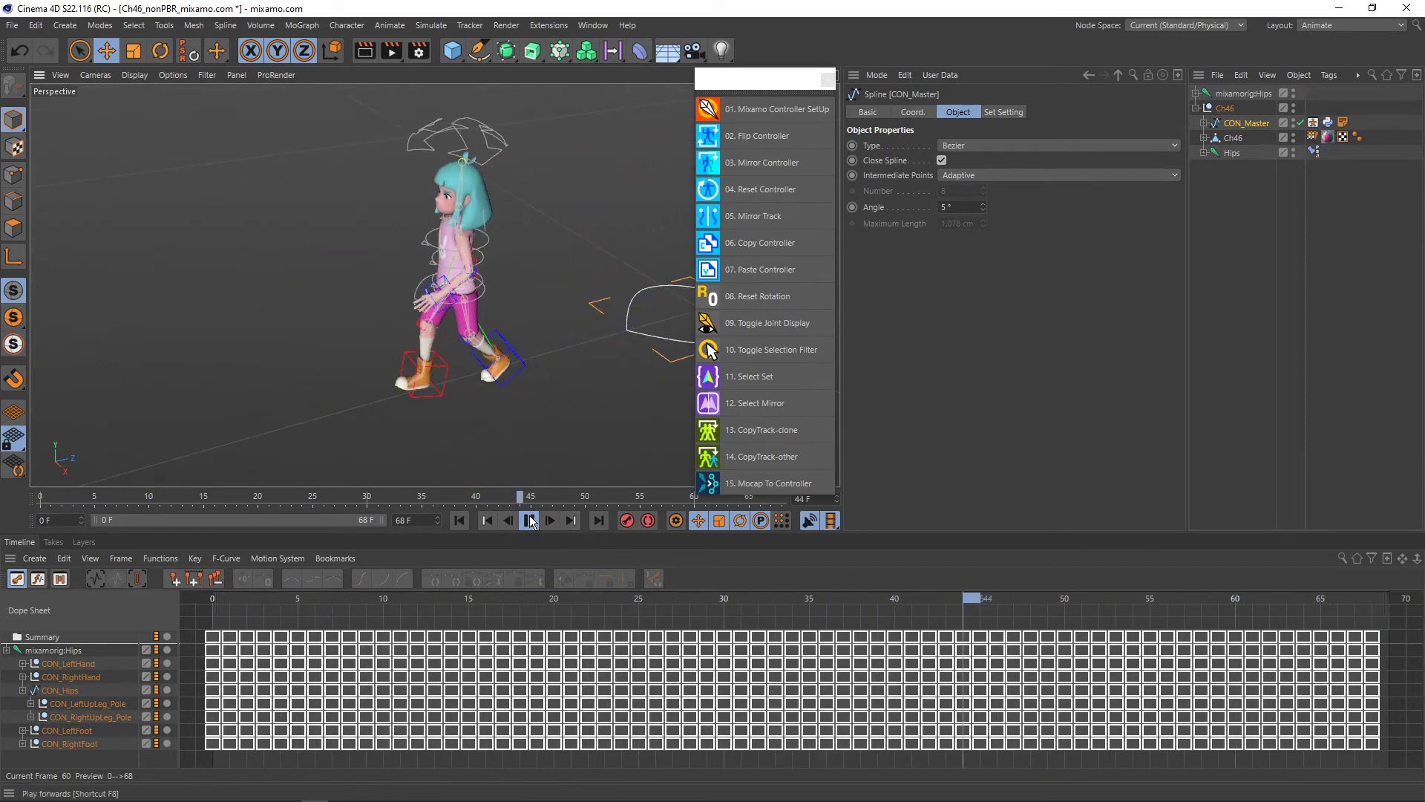
{"action": "left_click", "coordinate": [1331, 25]}
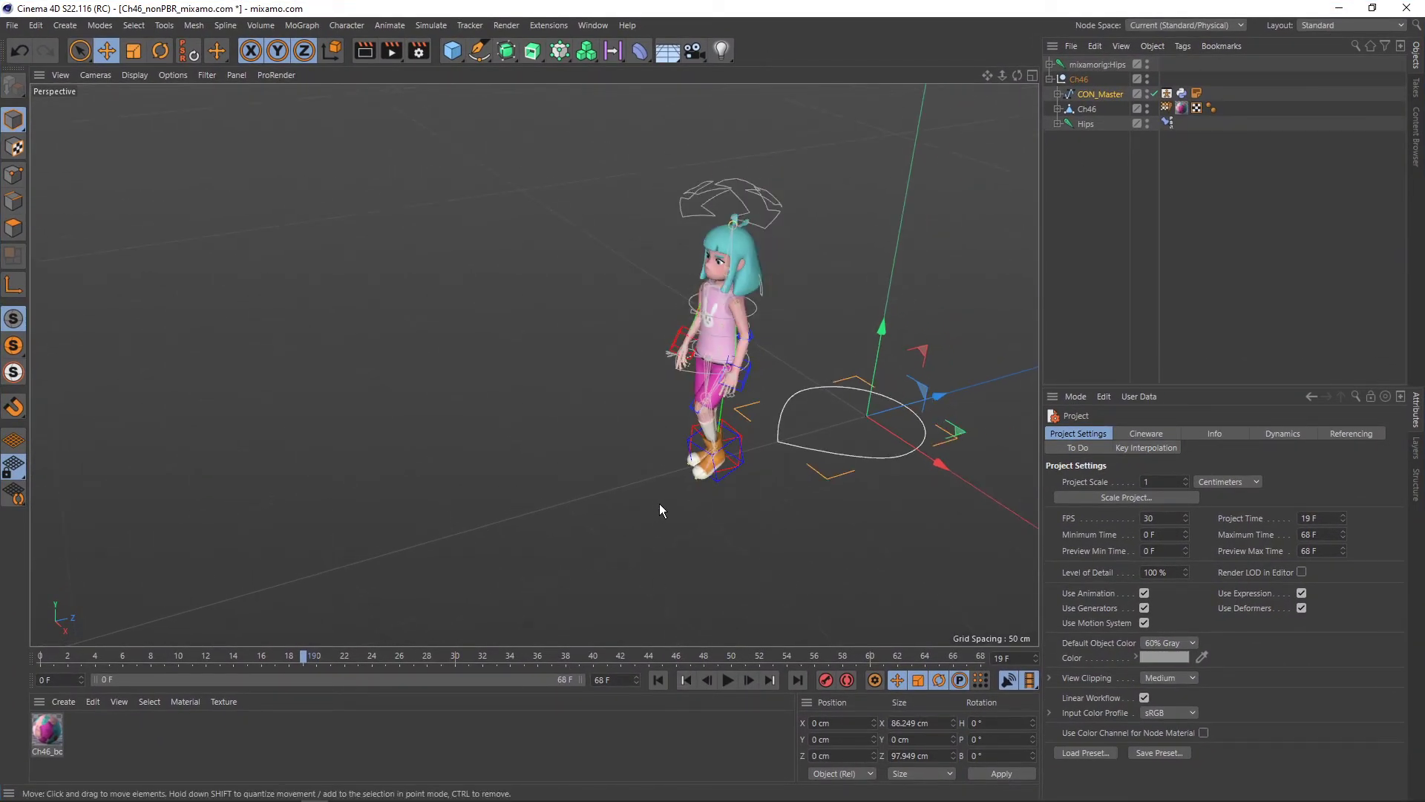
{"action": "left_click_drag", "start_coordinate": [659, 503], "coordinate": [750, 471], "text": "alt"}
- Play and stop the walk, scrub back to around frame 29, and select mixamorig:Hips
{"action": "left_click", "coordinate": [727, 680]}
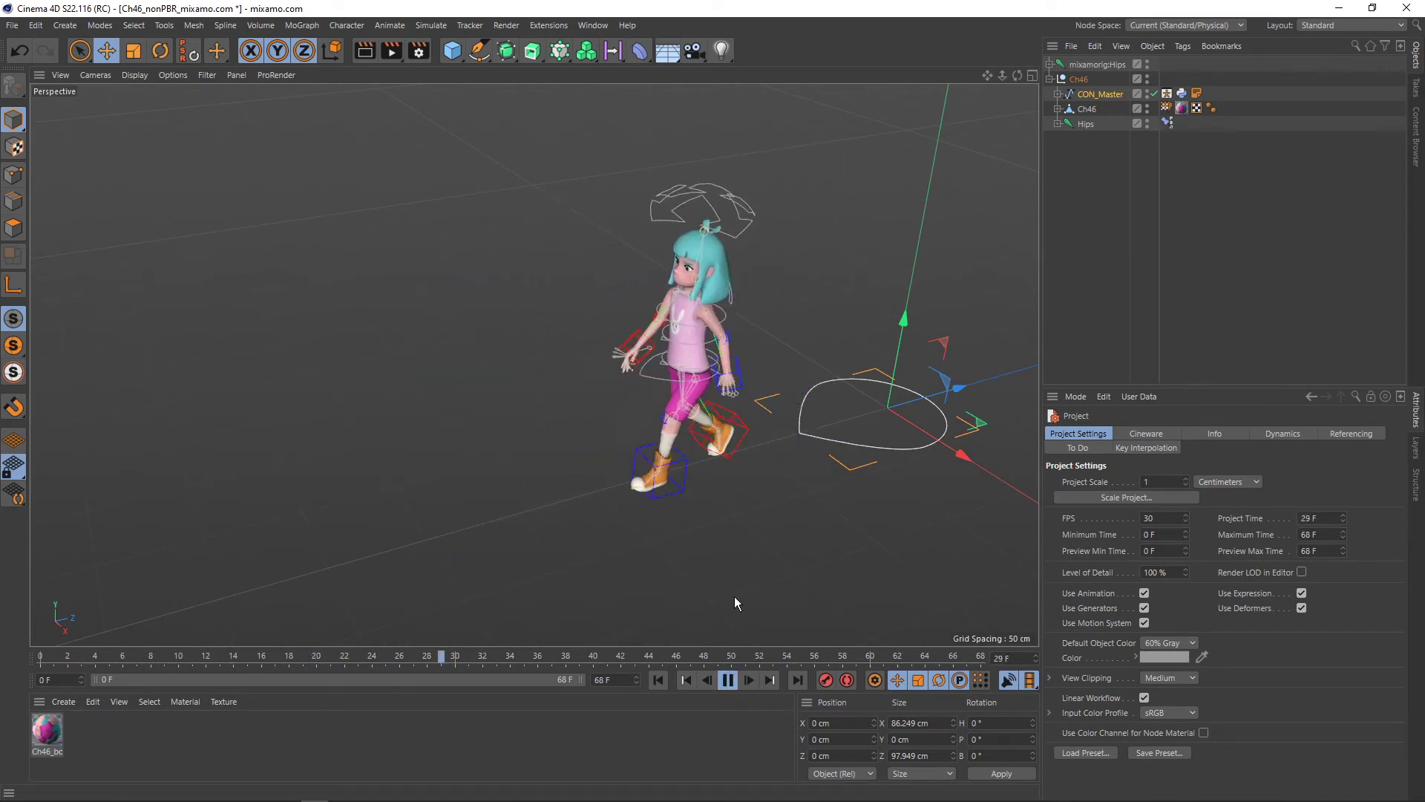
{"action": "left_click", "coordinate": [734, 680]}
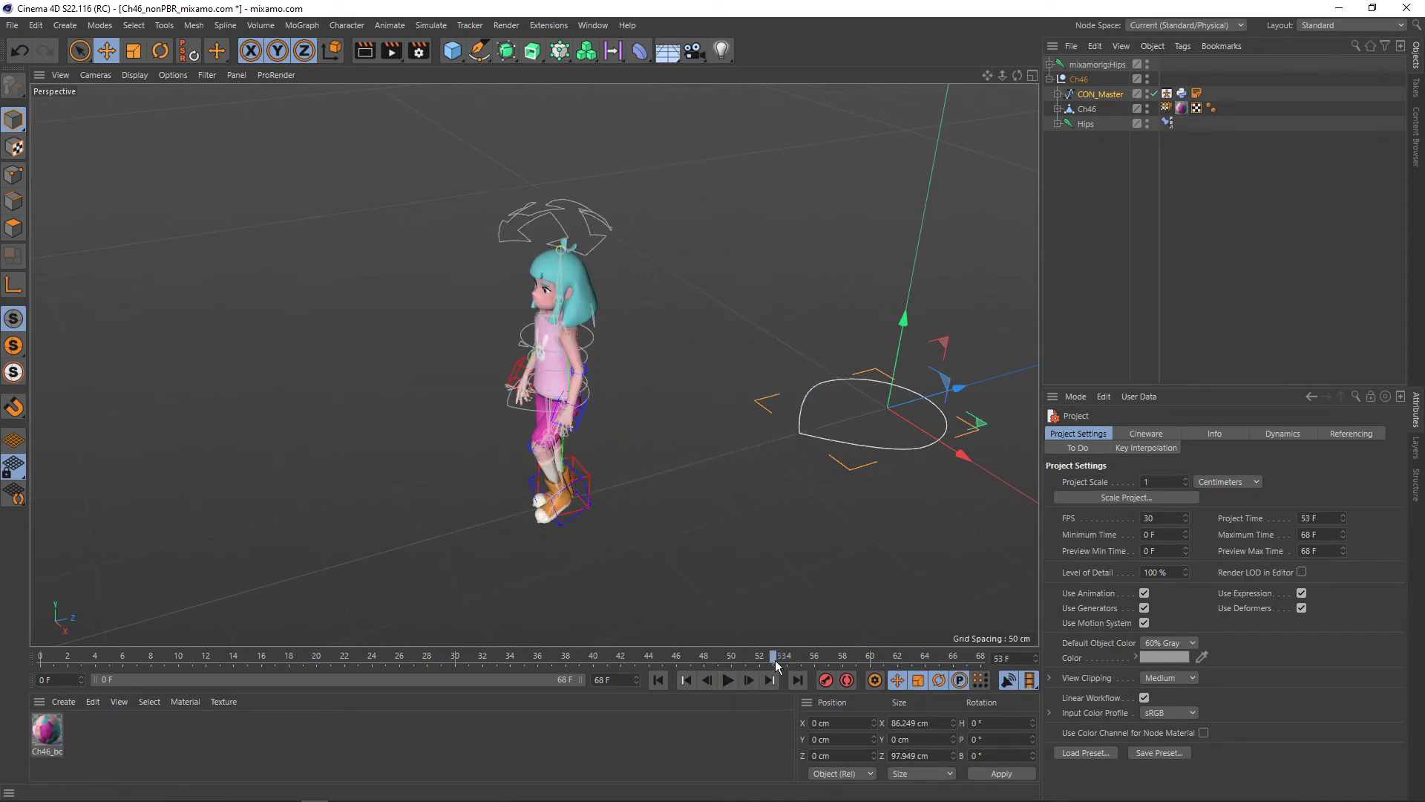
{"action": "left_click_drag", "start_coordinate": [774, 656], "coordinate": [442, 655]}
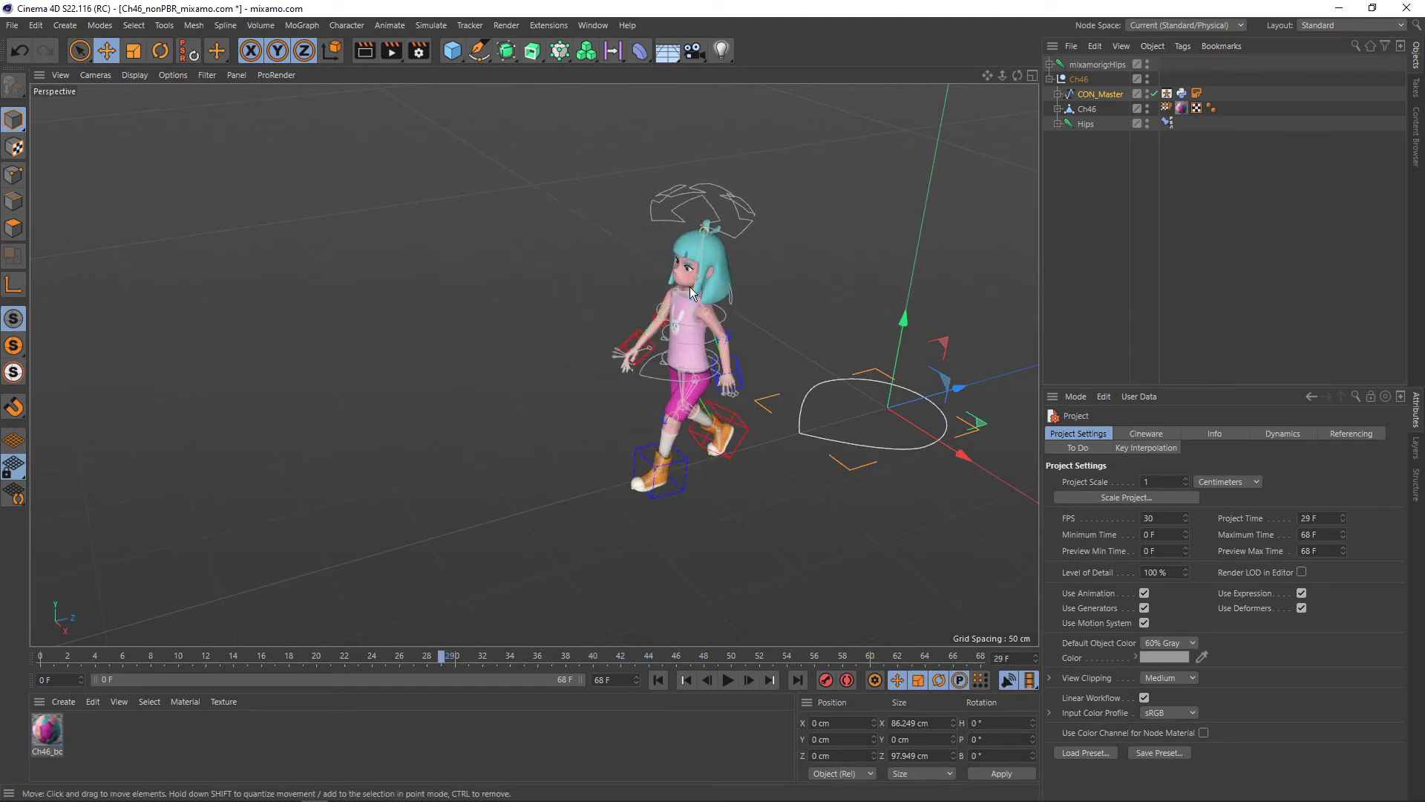
{"action": "left_click", "coordinate": [1084, 66]}
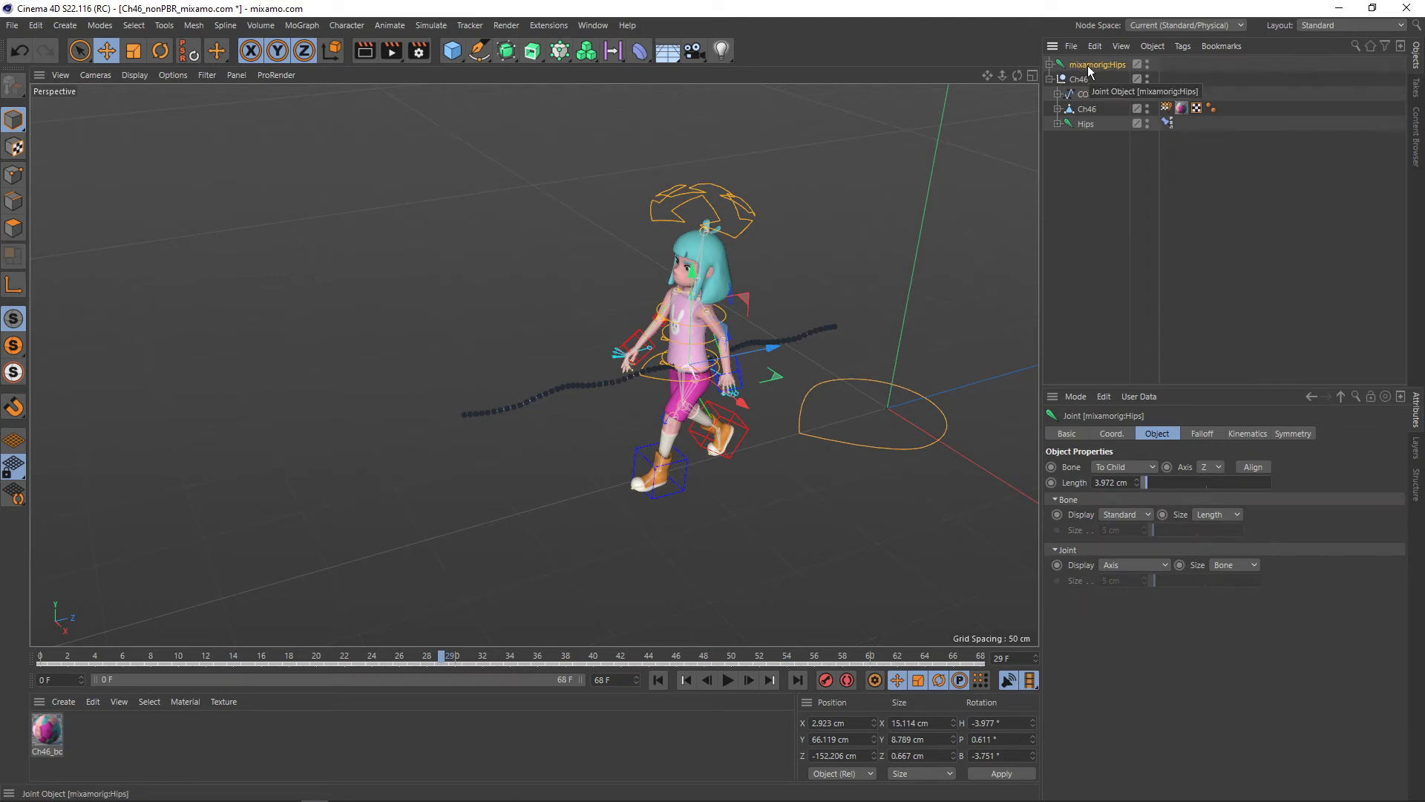
- Hide Ch46, play the bare skeleton, then delete mixamorig:Hips and unhide Ch46
{"action": "left_click", "coordinate": [1148, 79]}
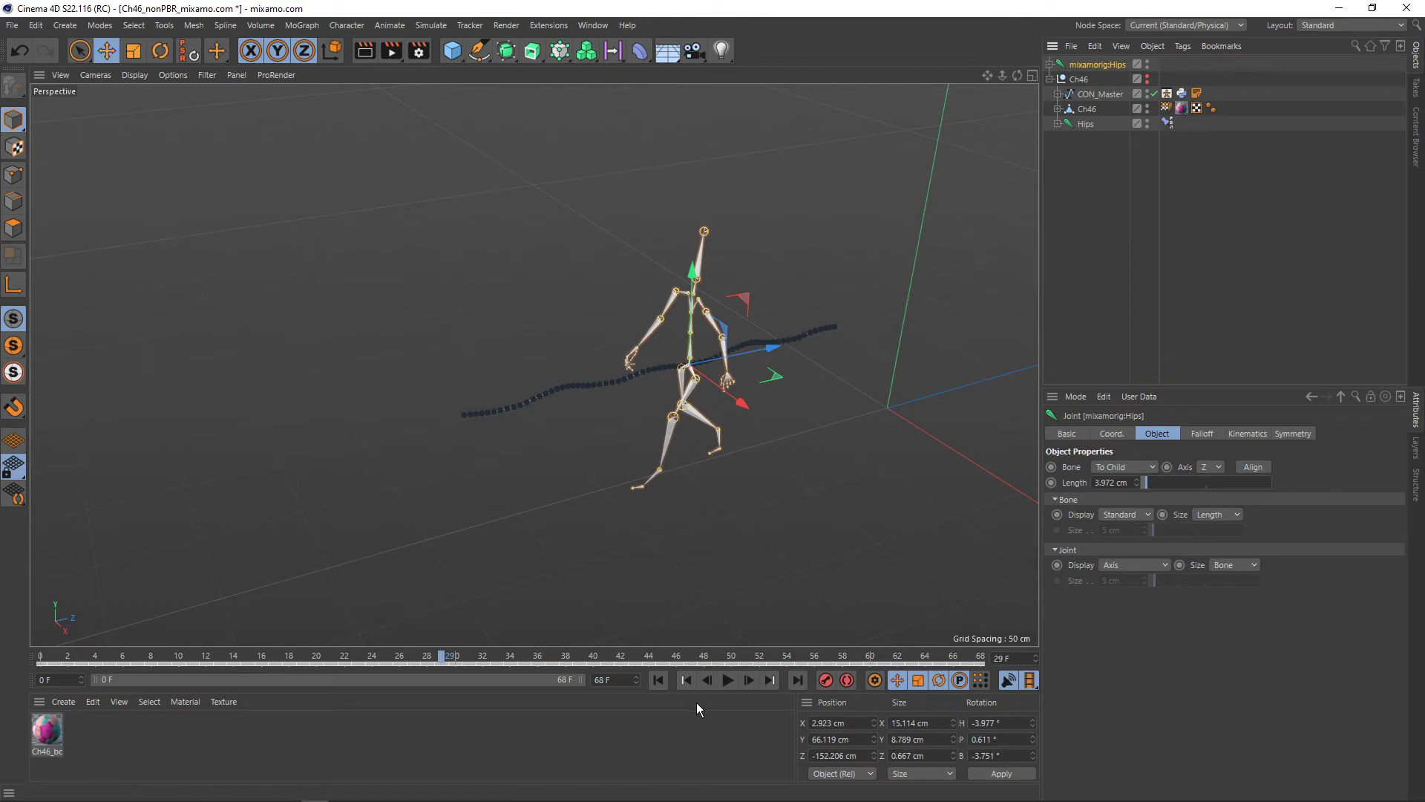
{"action": "left_click", "coordinate": [730, 684]}
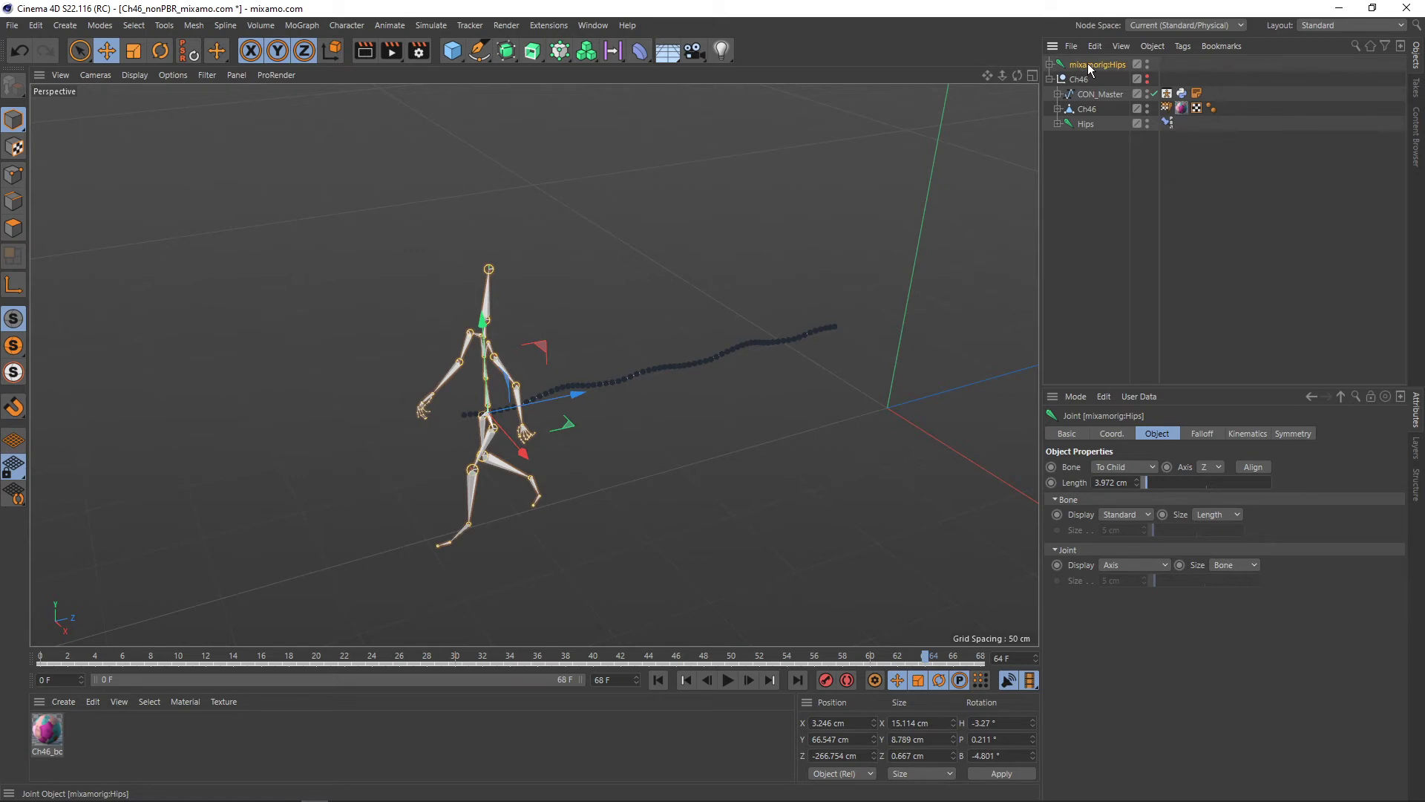
{"action": "key", "text": "Delete"}
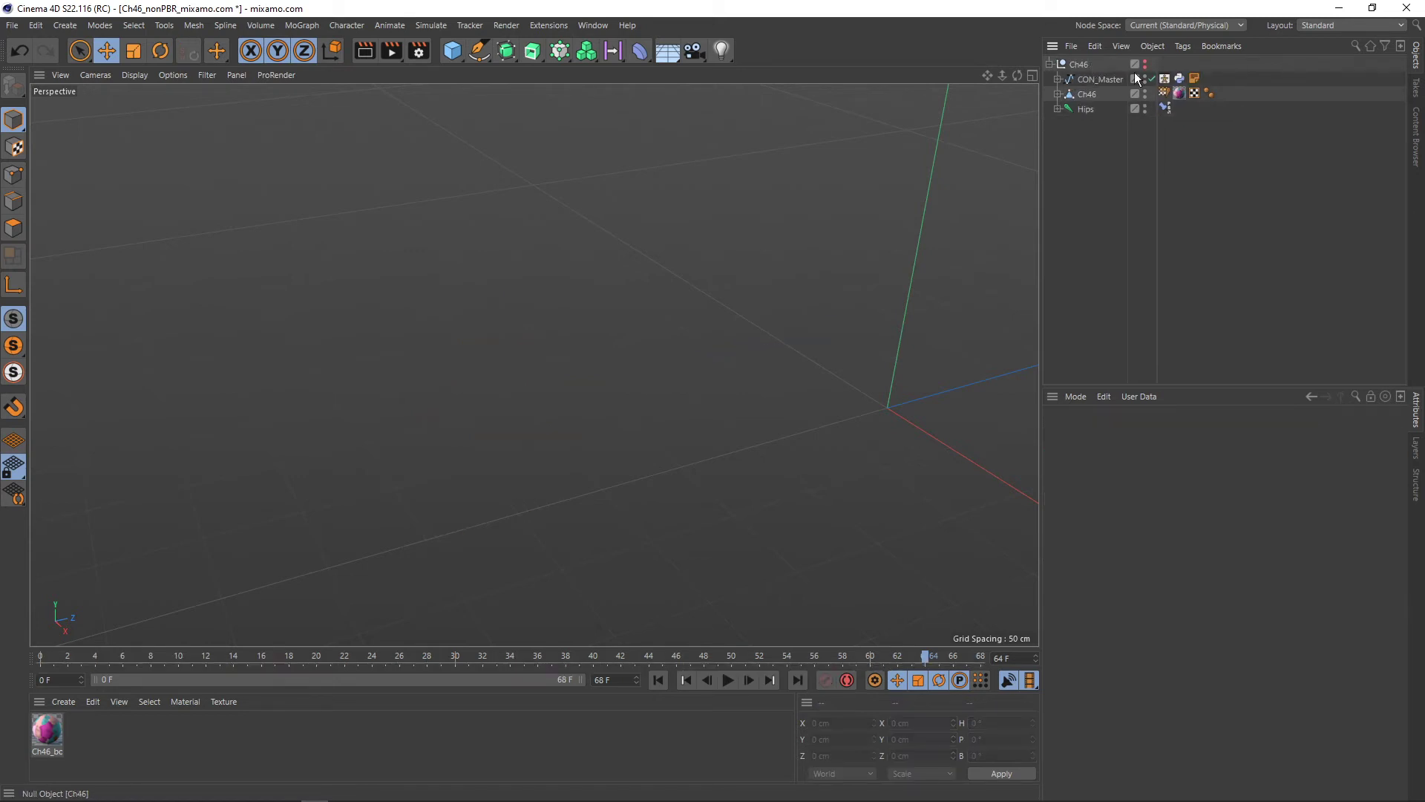
{"action": "left_click", "coordinate": [1146, 66]}
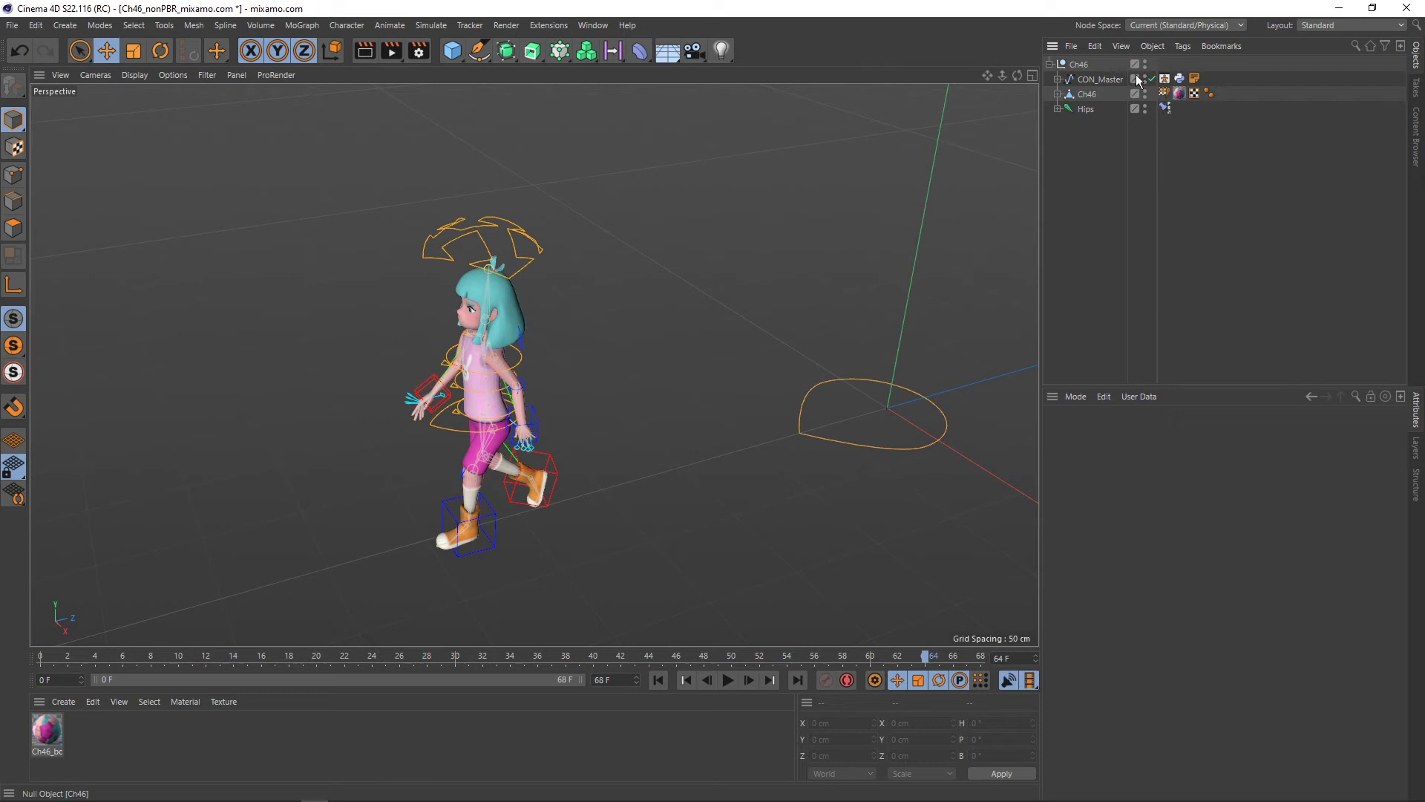
- Check the Hips, Ch46 and CON_Master objects, then play to confirm the character still animates
{"action": "left_click", "coordinate": [1086, 110]}
{"action": "left_click", "coordinate": [1087, 95]}
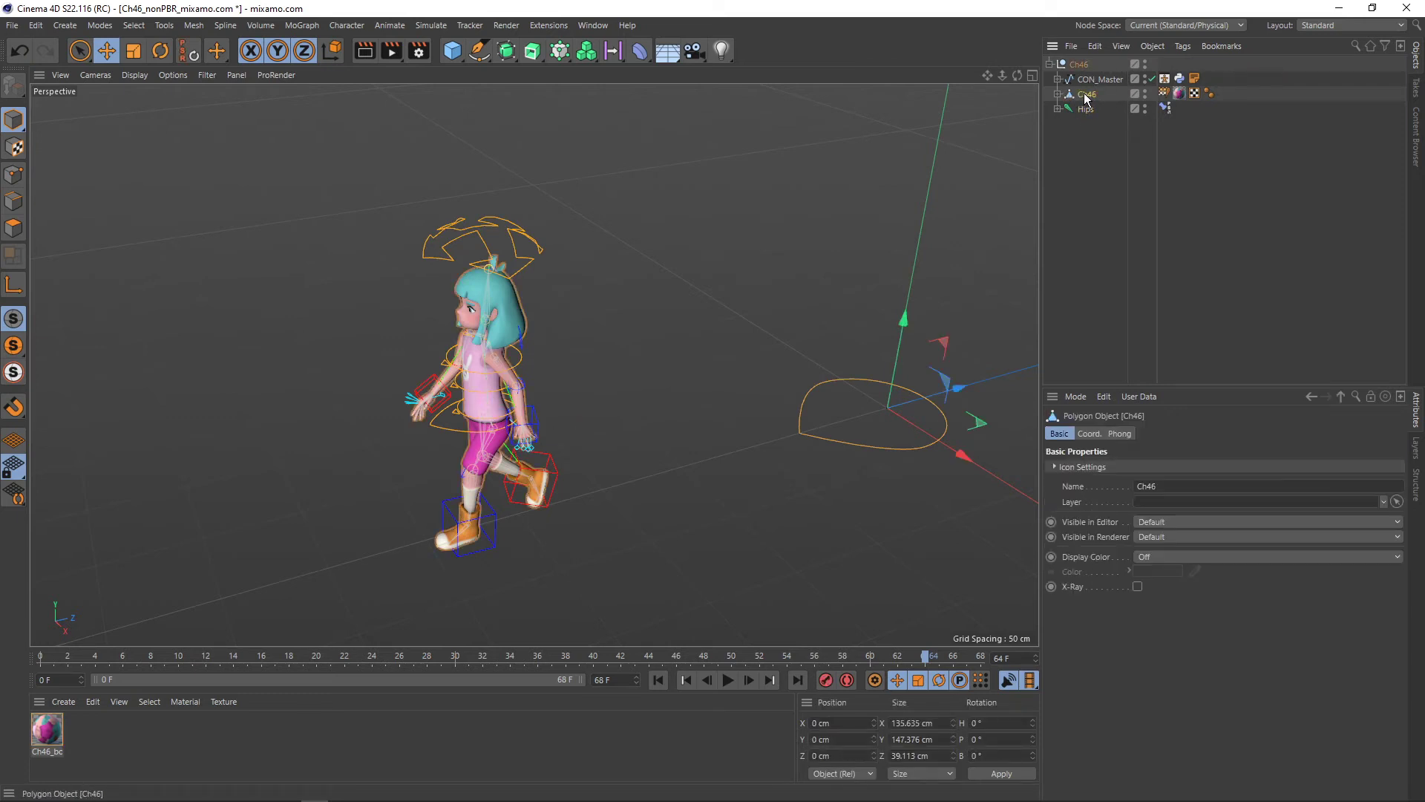
{"action": "left_click", "coordinate": [1085, 80]}
{"action": "left_click", "coordinate": [1058, 80]}
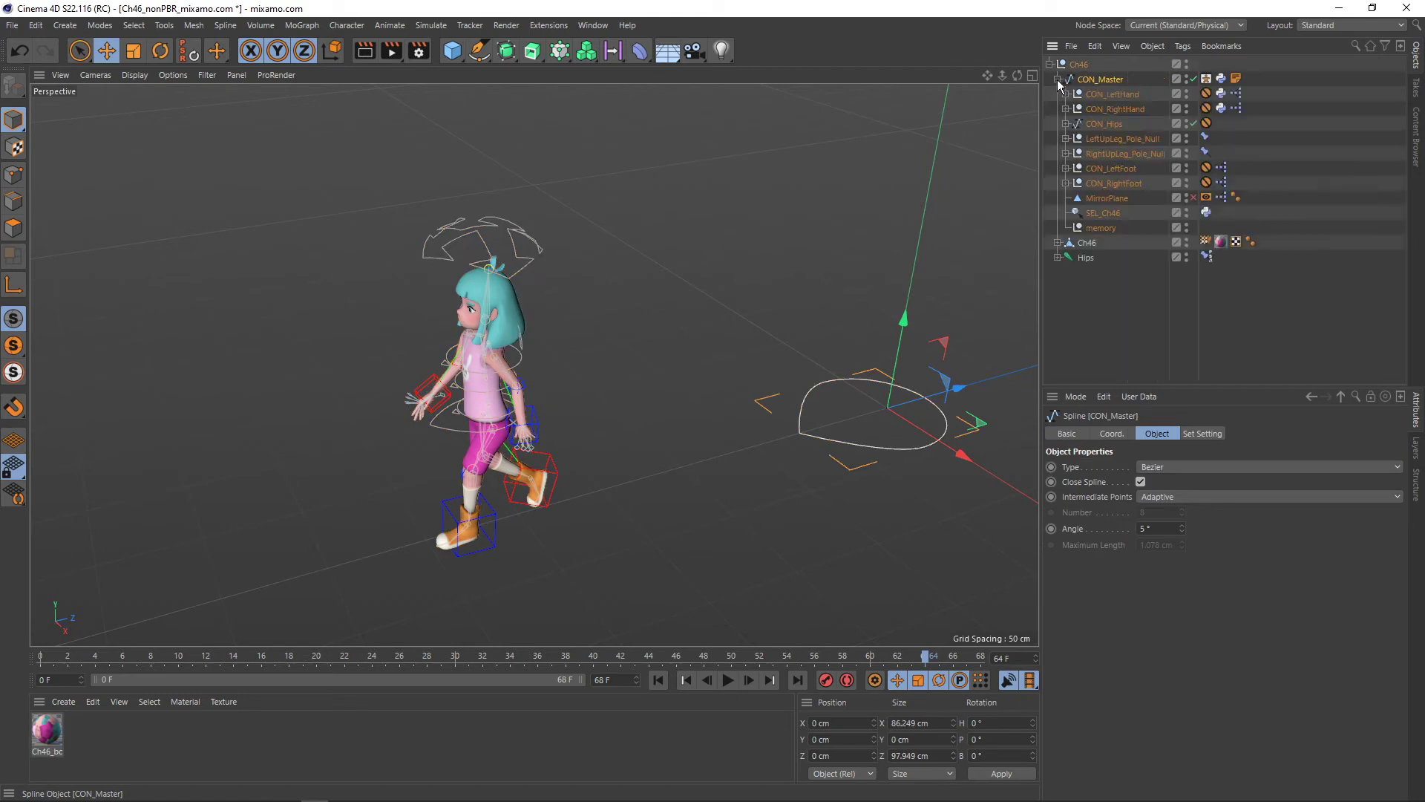
{"action": "left_click", "coordinate": [730, 678]}
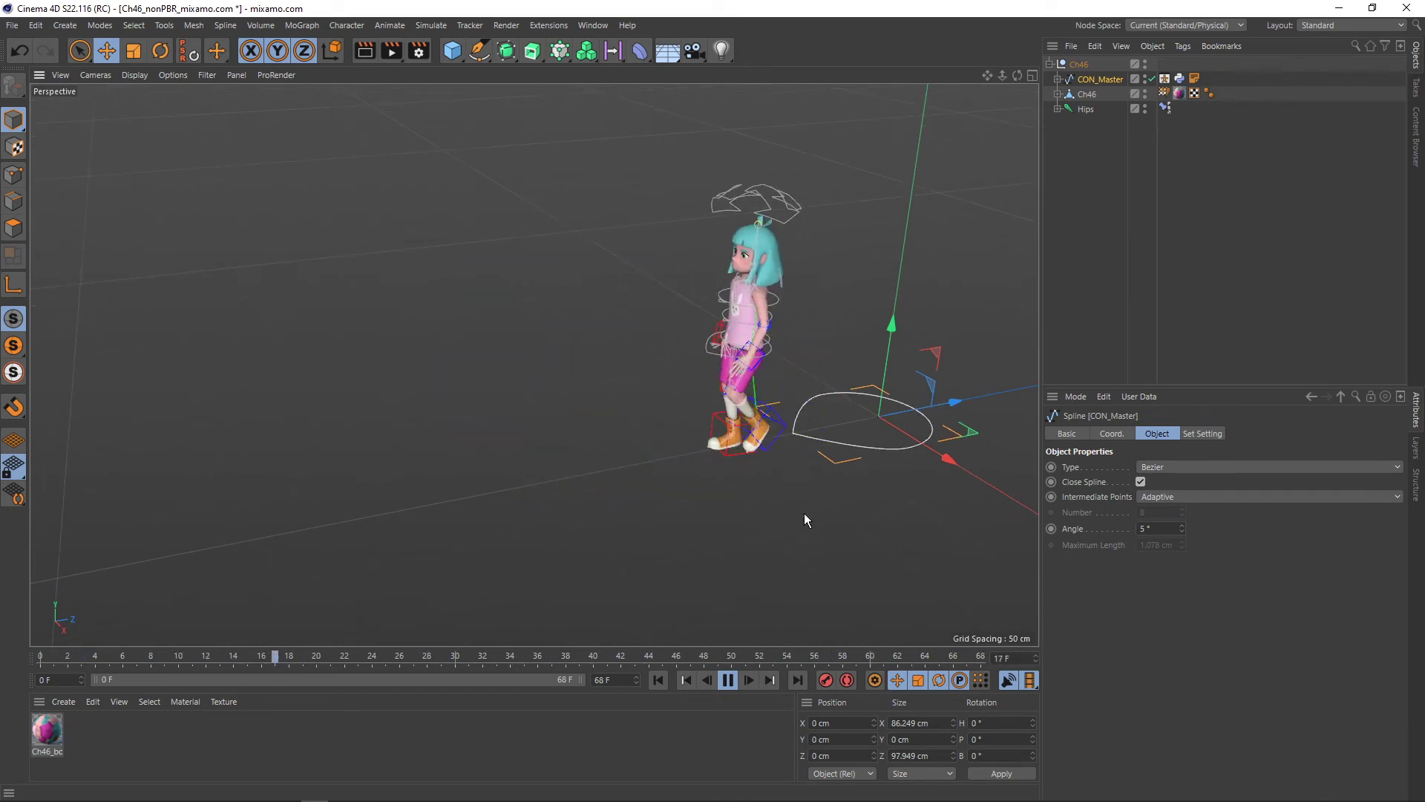
{"action": "left_click", "coordinate": [728, 680]}
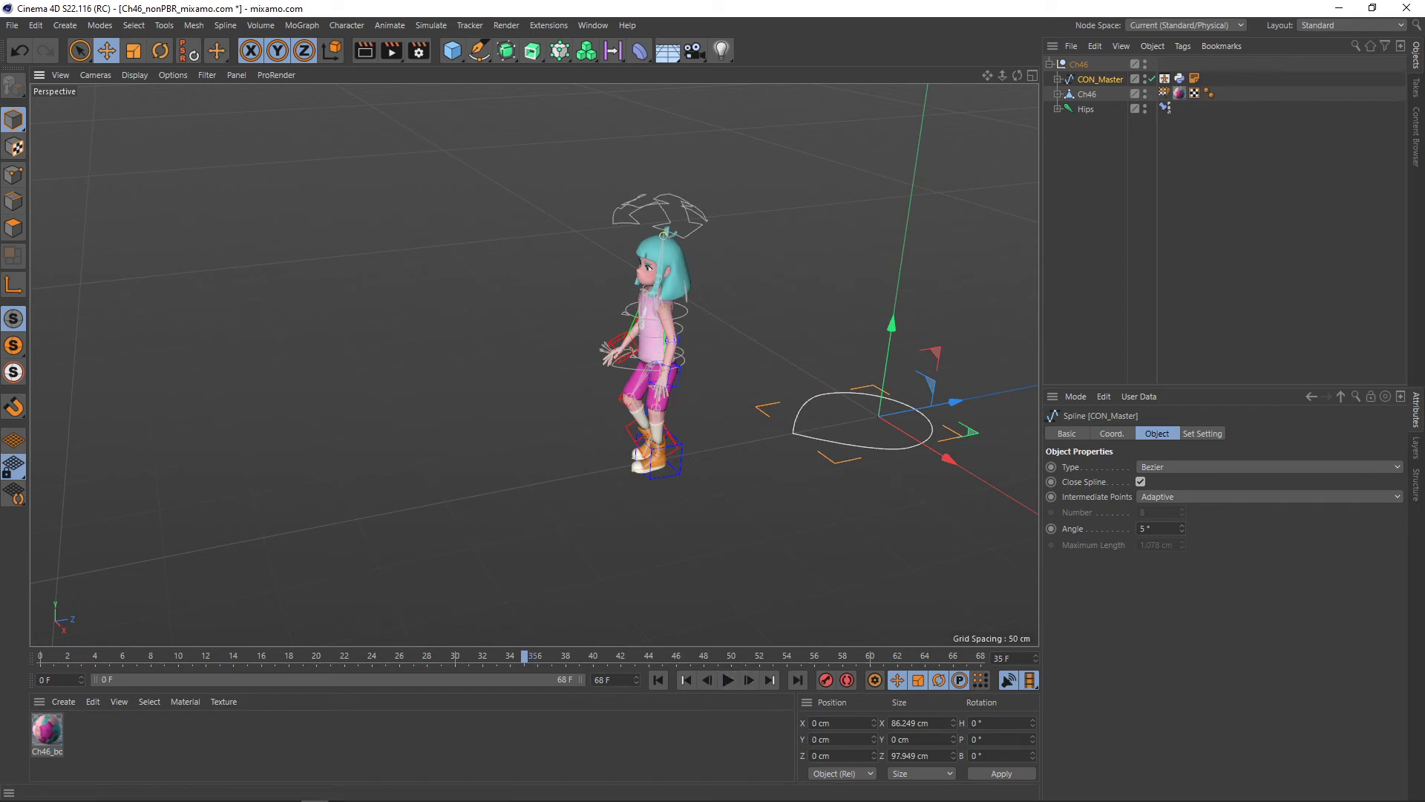
{"action": "key", "text": "alt+Tab"}
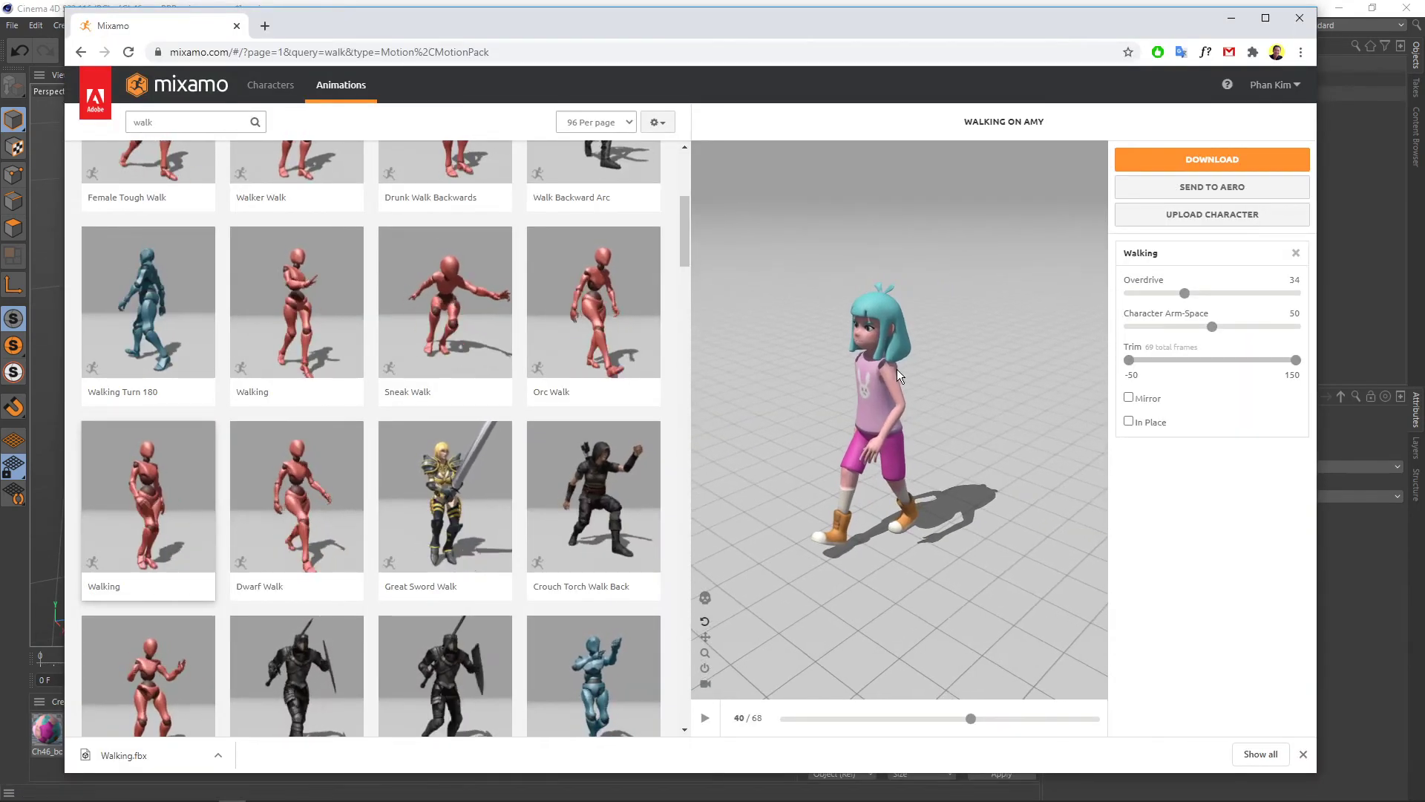
- Close the downloads bar and erase the search term in the Mixamo search field
{"action": "left_click", "coordinate": [1303, 753]}
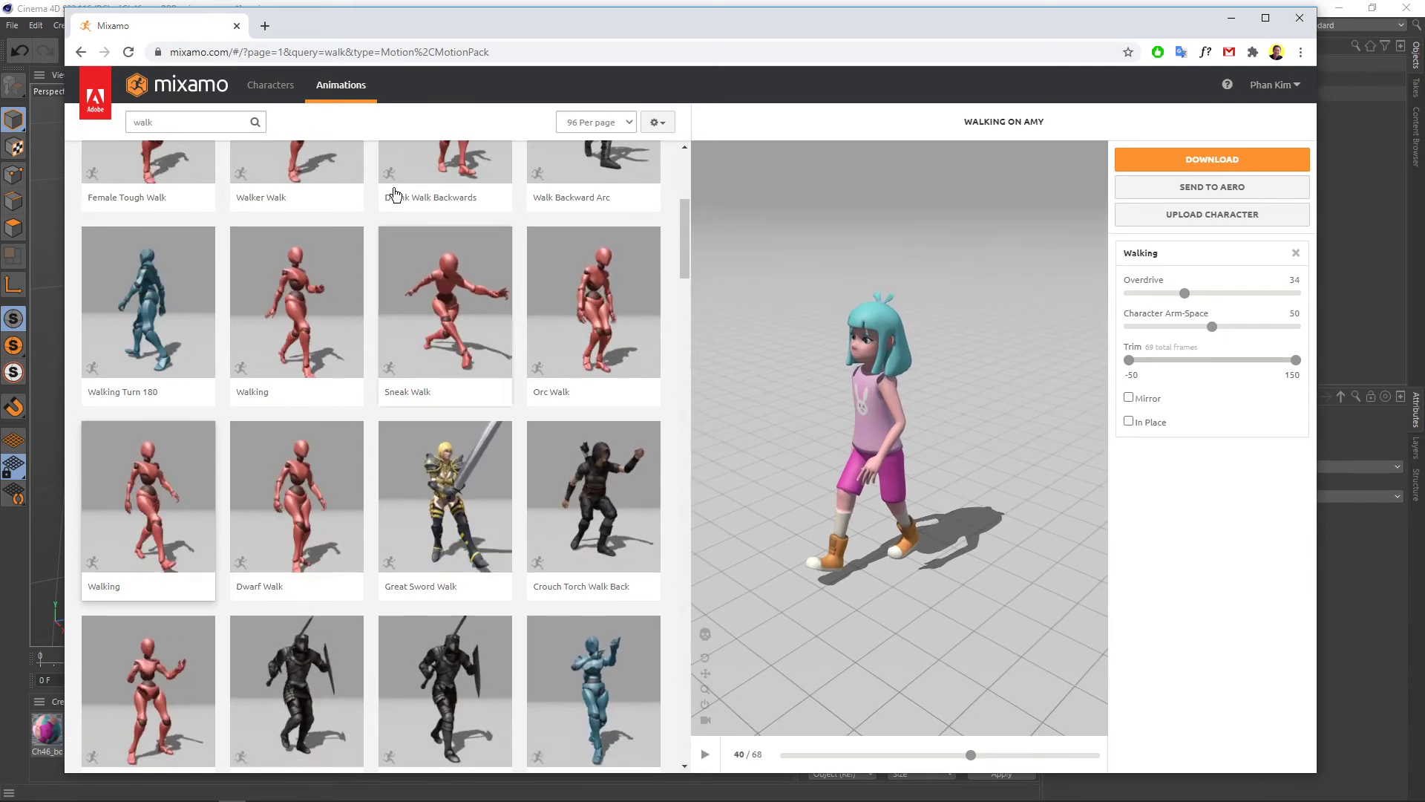
{"action": "scroll", "coordinate": [403, 342], "scroll_direction": "up", "scroll_amount": 3}
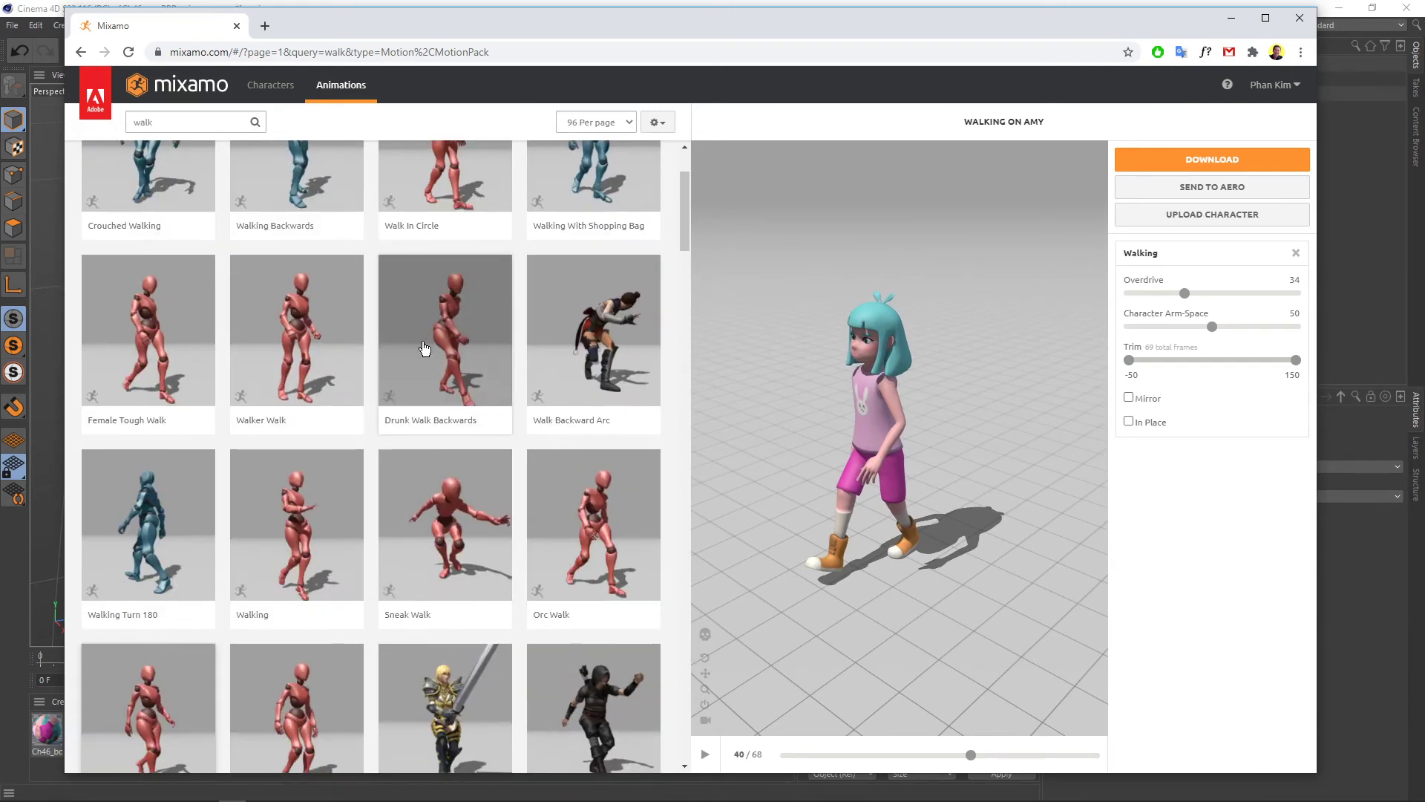
{"action": "scroll", "coordinate": [405, 341], "scroll_direction": "up", "scroll_amount": 2}
{"action": "mouse_move", "coordinate": [444, 189]}
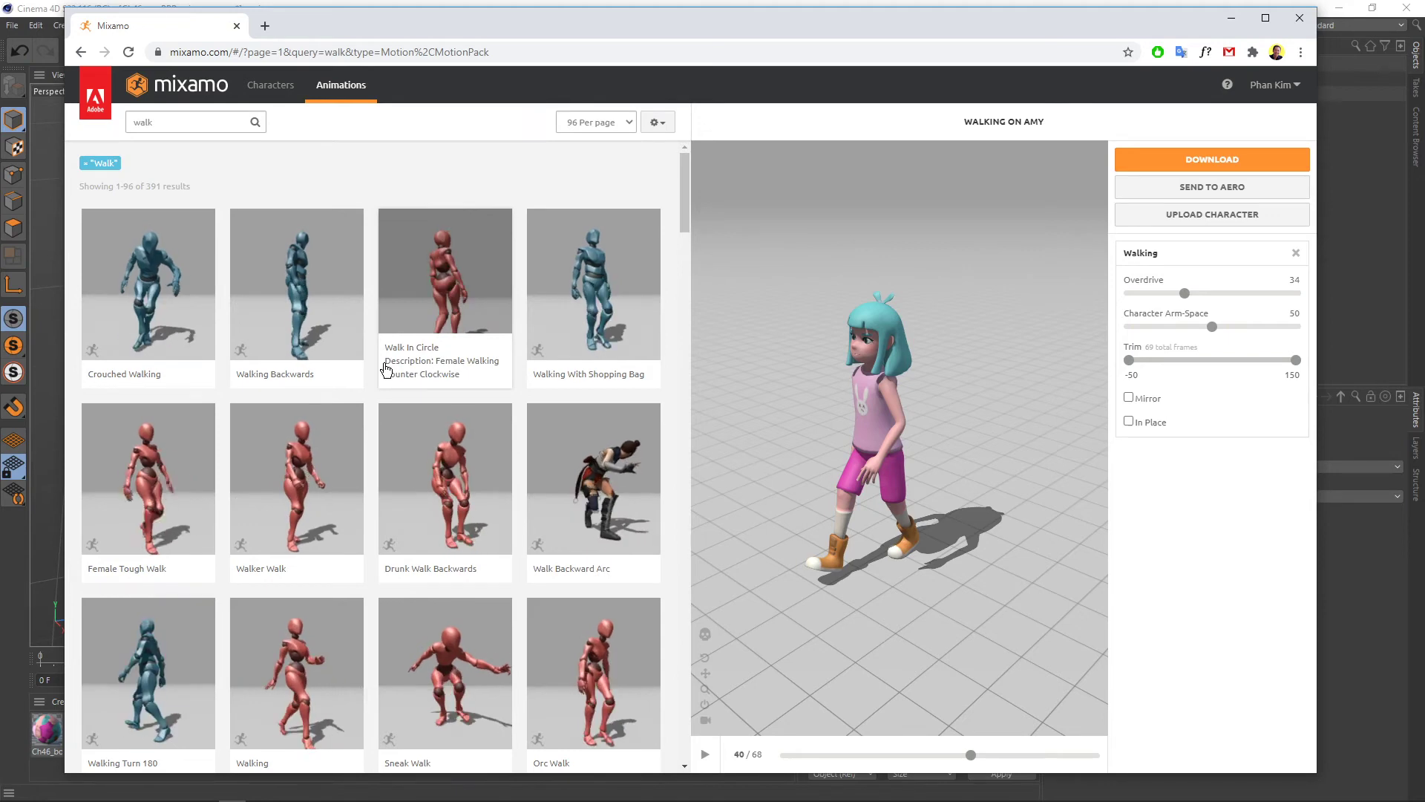
{"action": "scroll", "coordinate": [386, 369], "scroll_direction": "down", "scroll_amount": 4}
{"action": "left_click", "coordinate": [178, 123]}
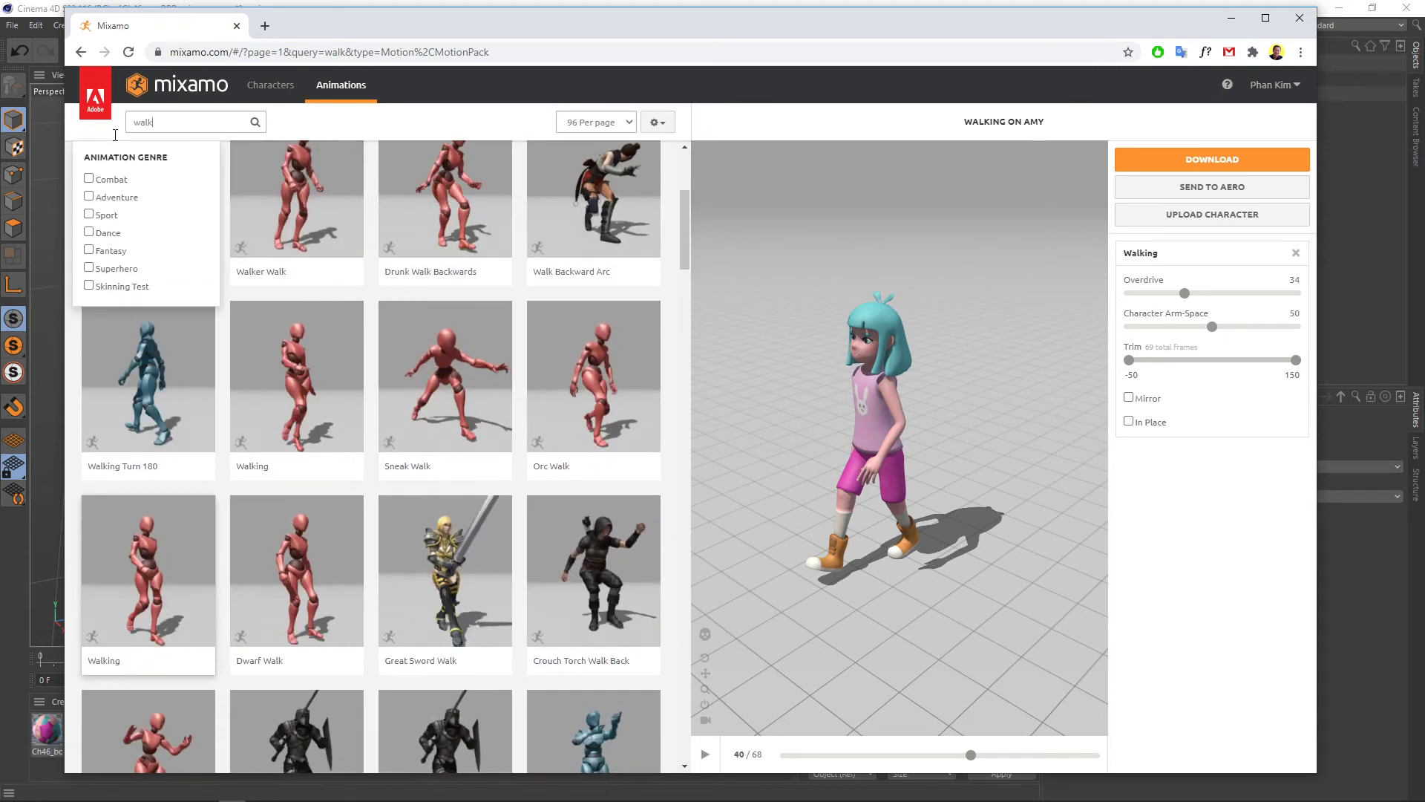
{"action": "key", "text": "BackSpace"}
{"action": "key", "text": "BackSpace"}
{"action": "key", "text": "BackSpace"}
{"action": "type", "text": "hit"}
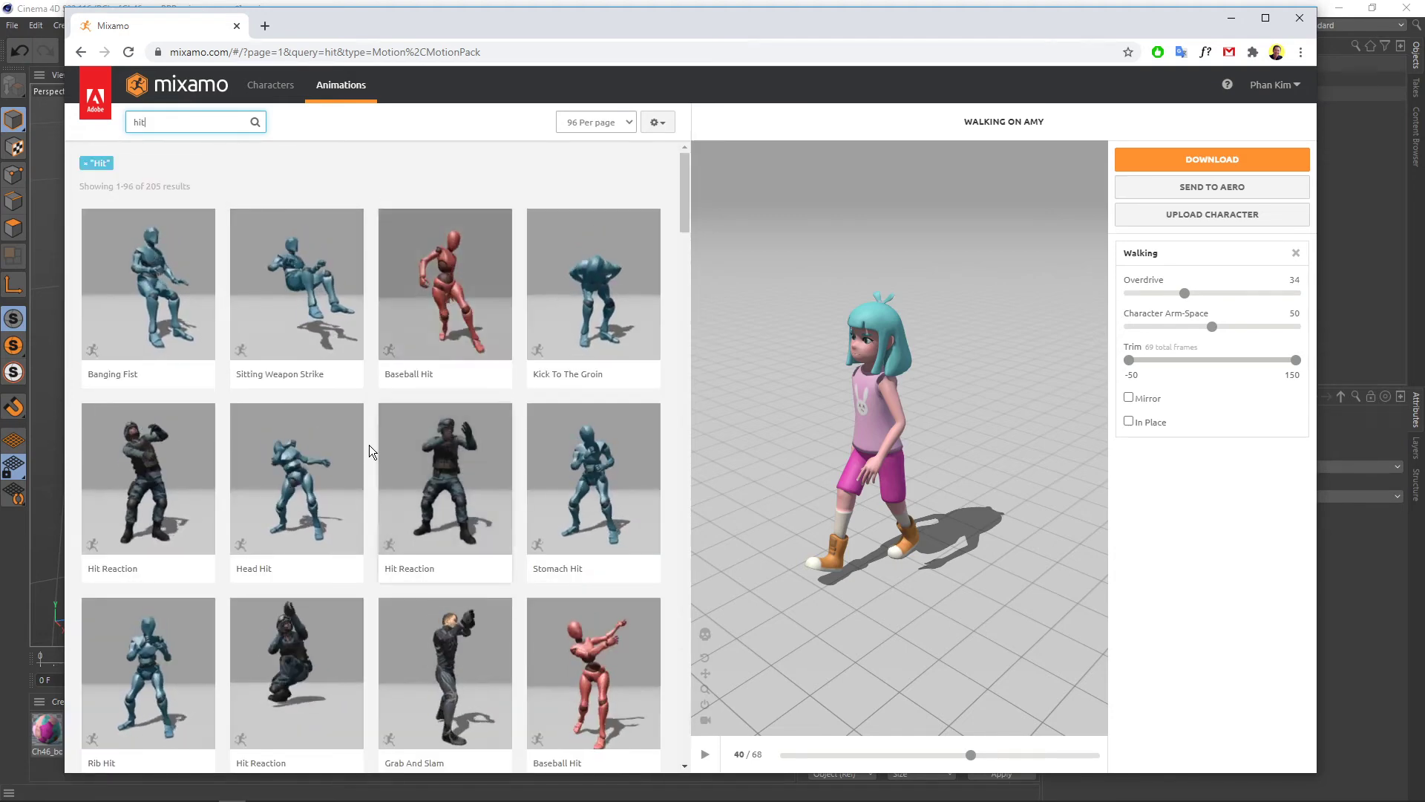
- Scroll through the Mixamo 'hit' animation results, then refocus the search field
{"action": "scroll", "coordinate": [357, 456], "scroll_direction": "down", "scroll_amount": 2}
{"action": "scroll", "coordinate": [382, 466], "scroll_direction": "down", "scroll_amount": 3}
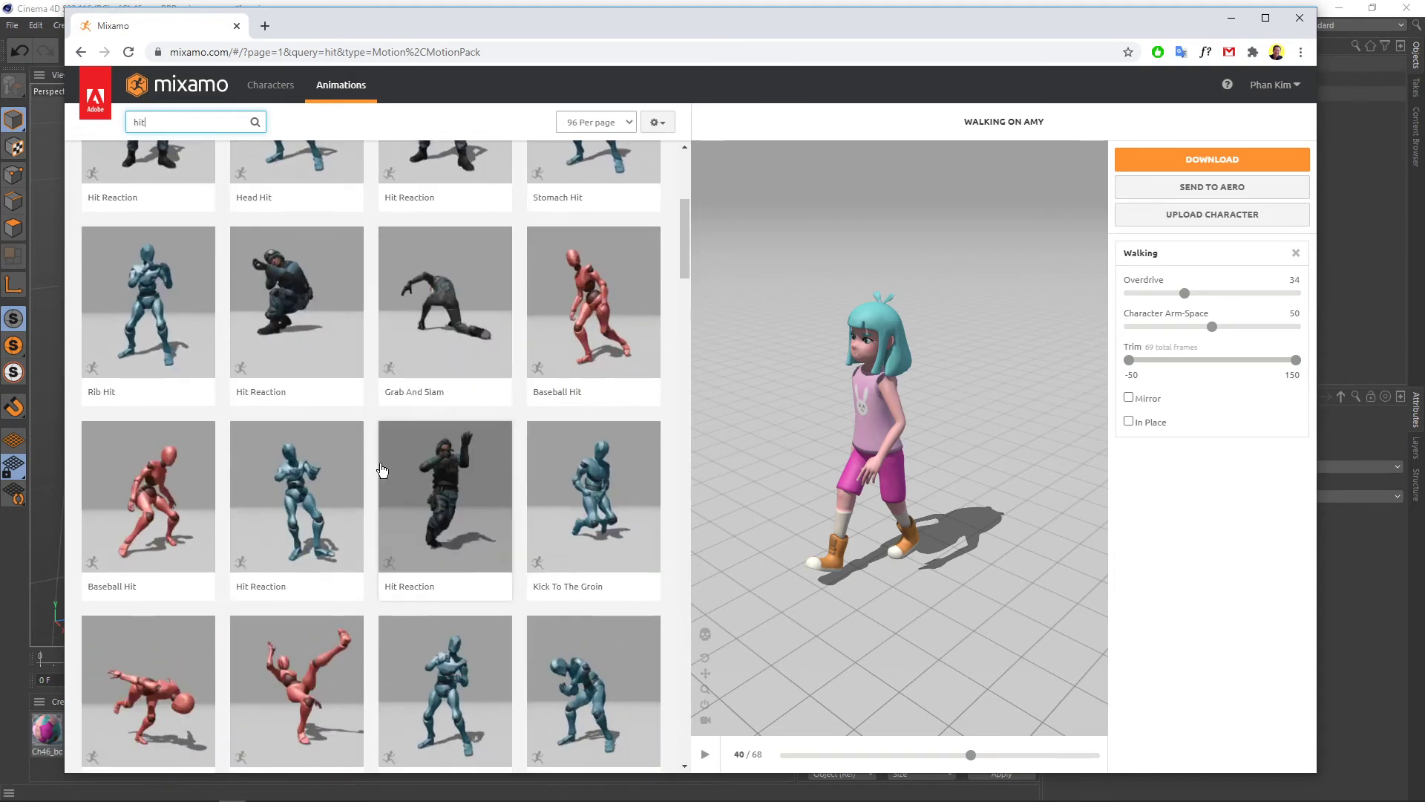
{"action": "scroll", "coordinate": [382, 466], "scroll_direction": "down", "scroll_amount": 3}
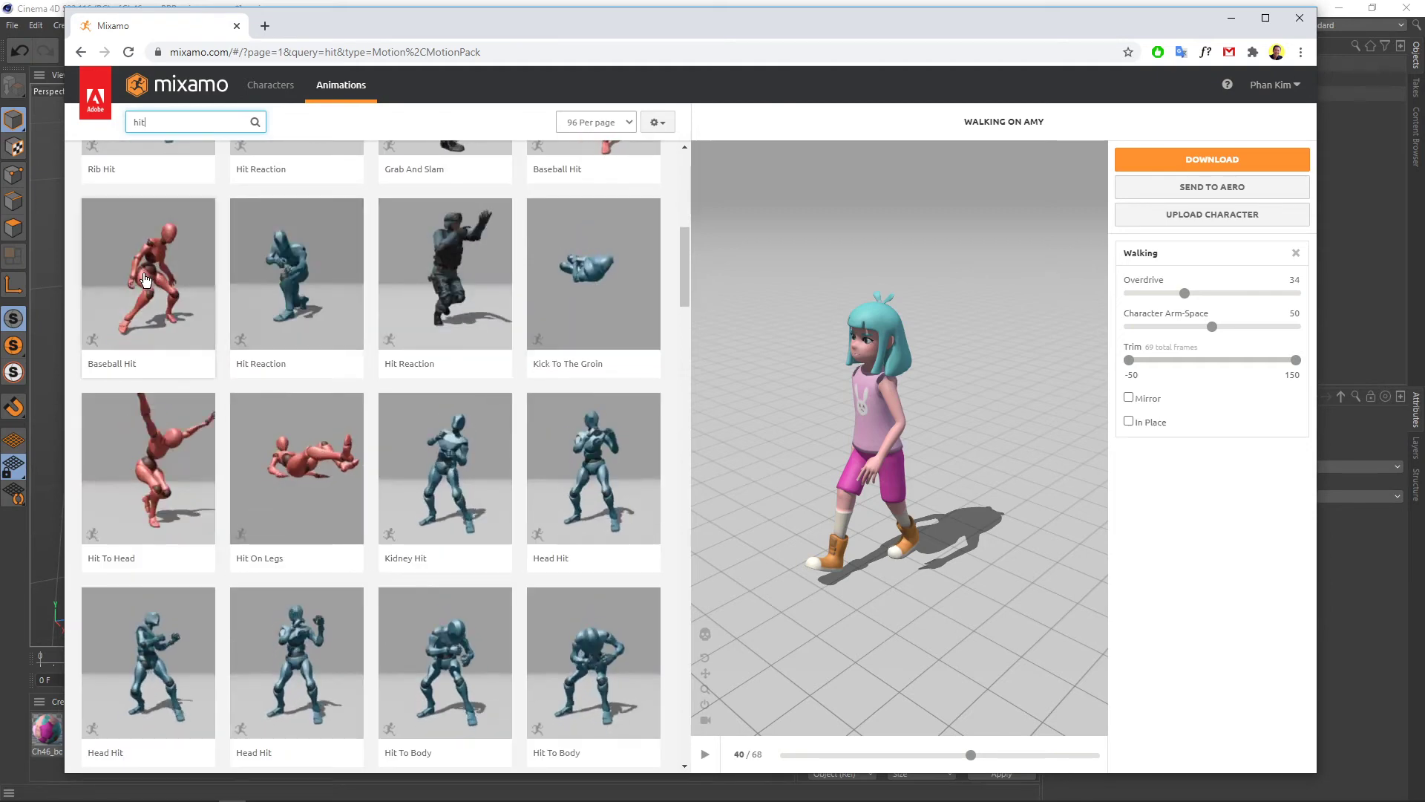
{"action": "scroll", "coordinate": [423, 475], "scroll_direction": "down", "scroll_amount": 4}
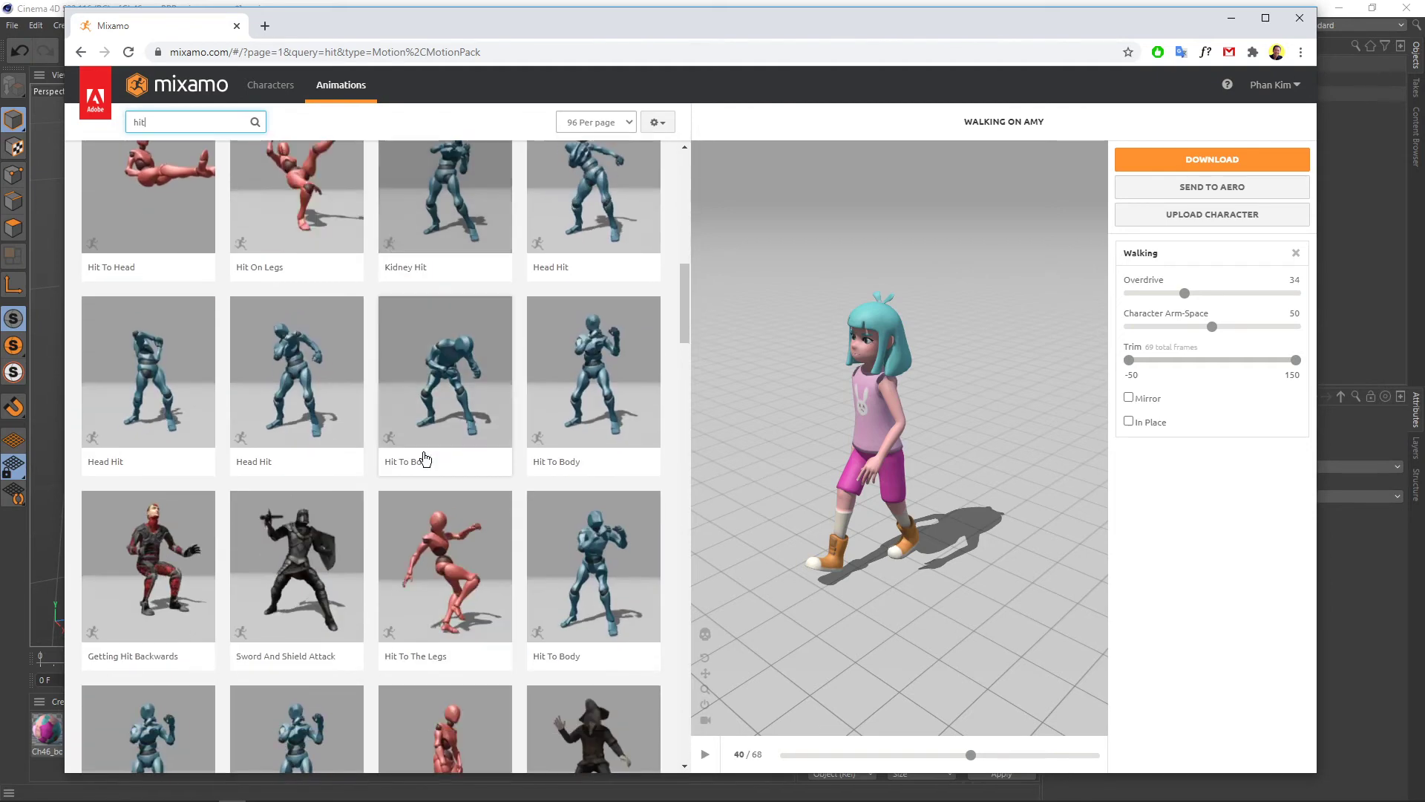
{"action": "scroll", "coordinate": [441, 479], "scroll_direction": "down", "scroll_amount": 2}
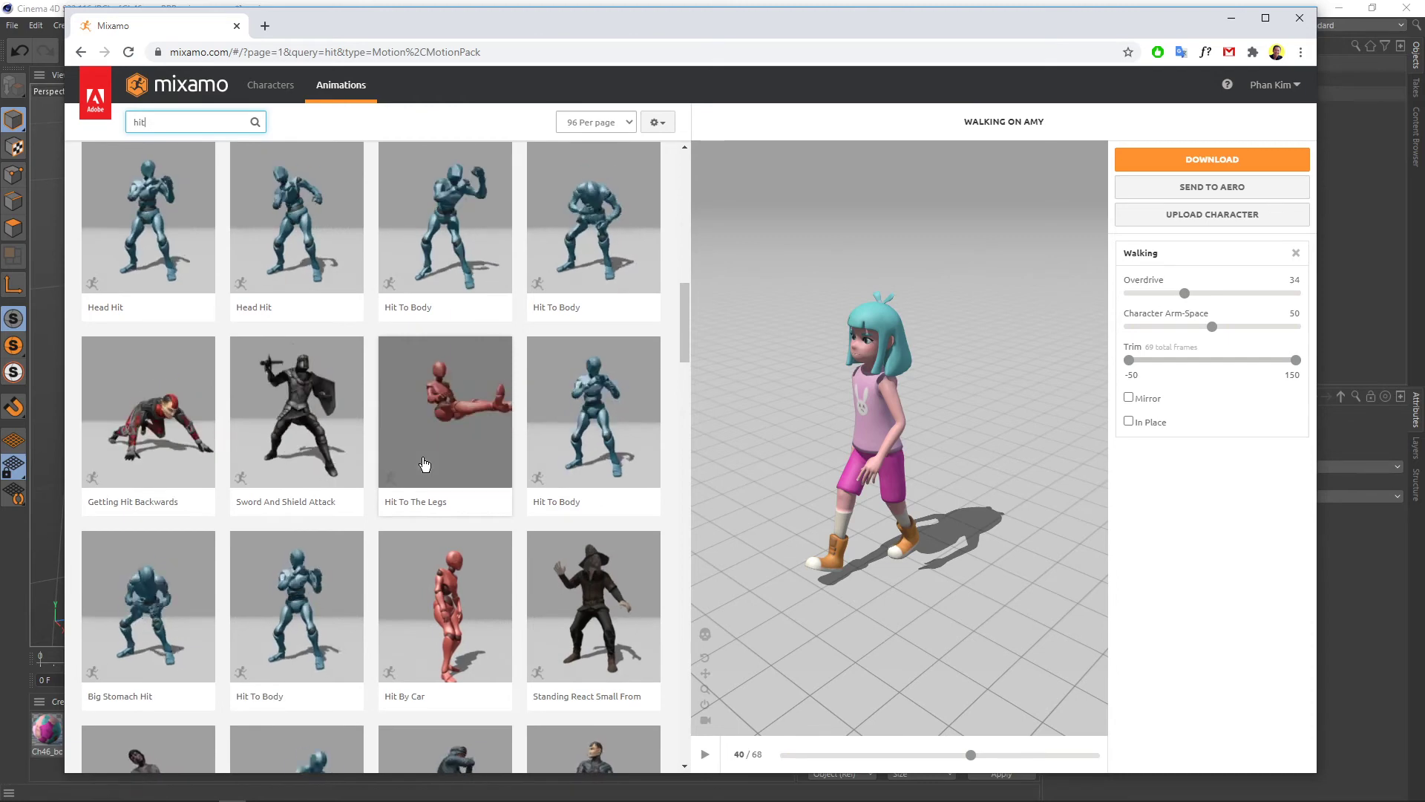
{"action": "scroll", "coordinate": [426, 466], "scroll_direction": "down", "scroll_amount": 5}
{"action": "scroll", "coordinate": [428, 466], "scroll_direction": "down", "scroll_amount": 1}
{"action": "scroll", "coordinate": [428, 467], "scroll_direction": "down", "scroll_amount": 3}
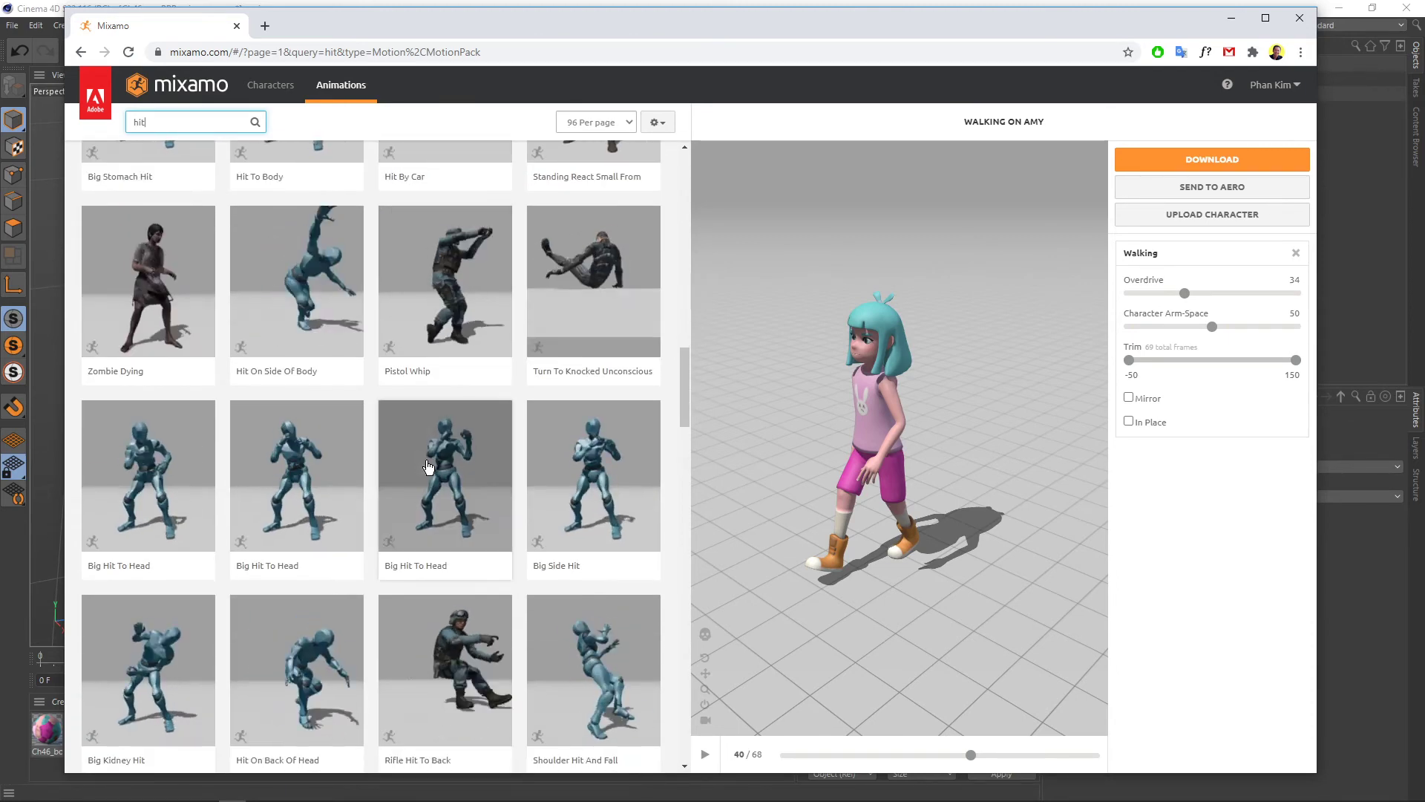
{"action": "scroll", "coordinate": [428, 466], "scroll_direction": "down", "scroll_amount": 4}
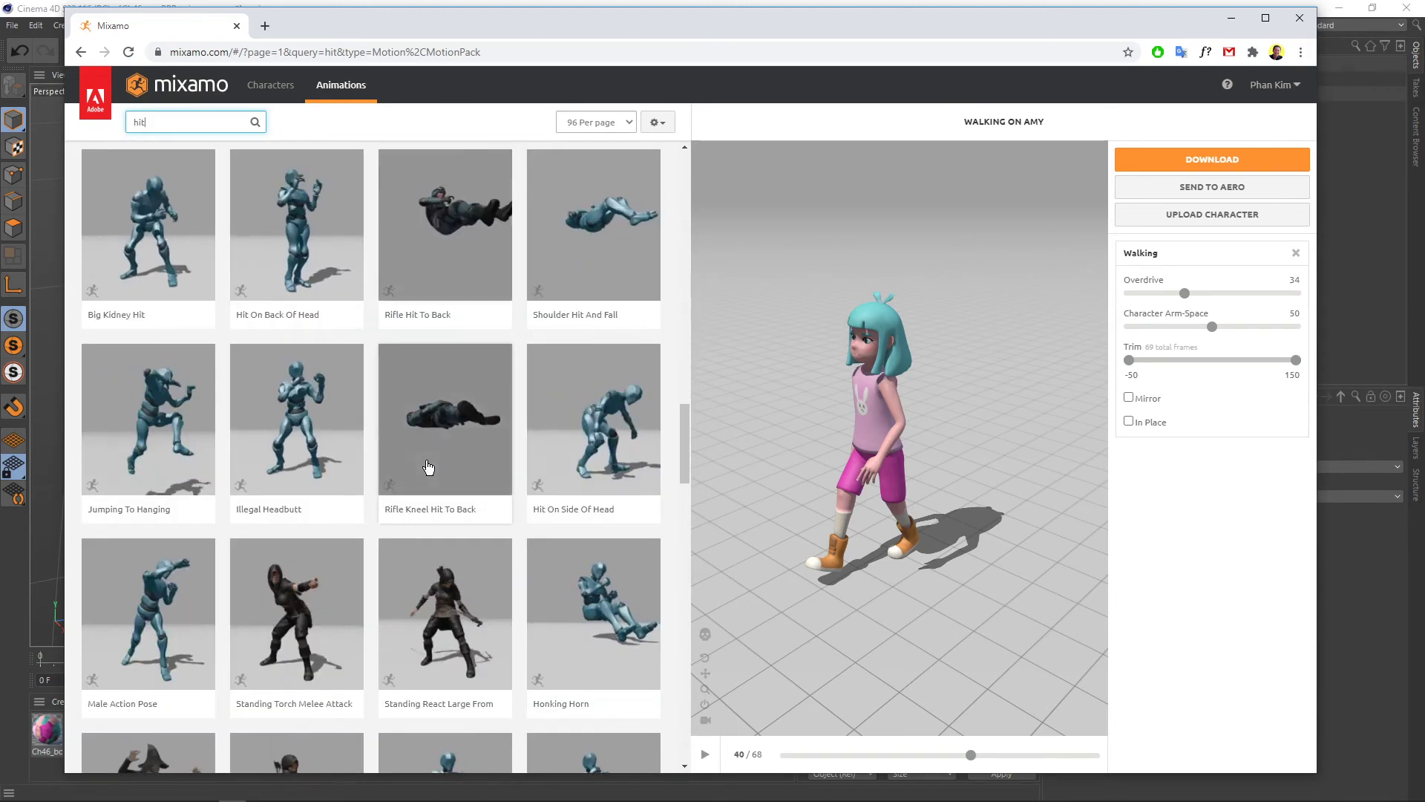
{"action": "scroll", "coordinate": [427, 466], "scroll_direction": "down", "scroll_amount": 3}
{"action": "scroll", "coordinate": [428, 467], "scroll_direction": "down", "scroll_amount": 1}
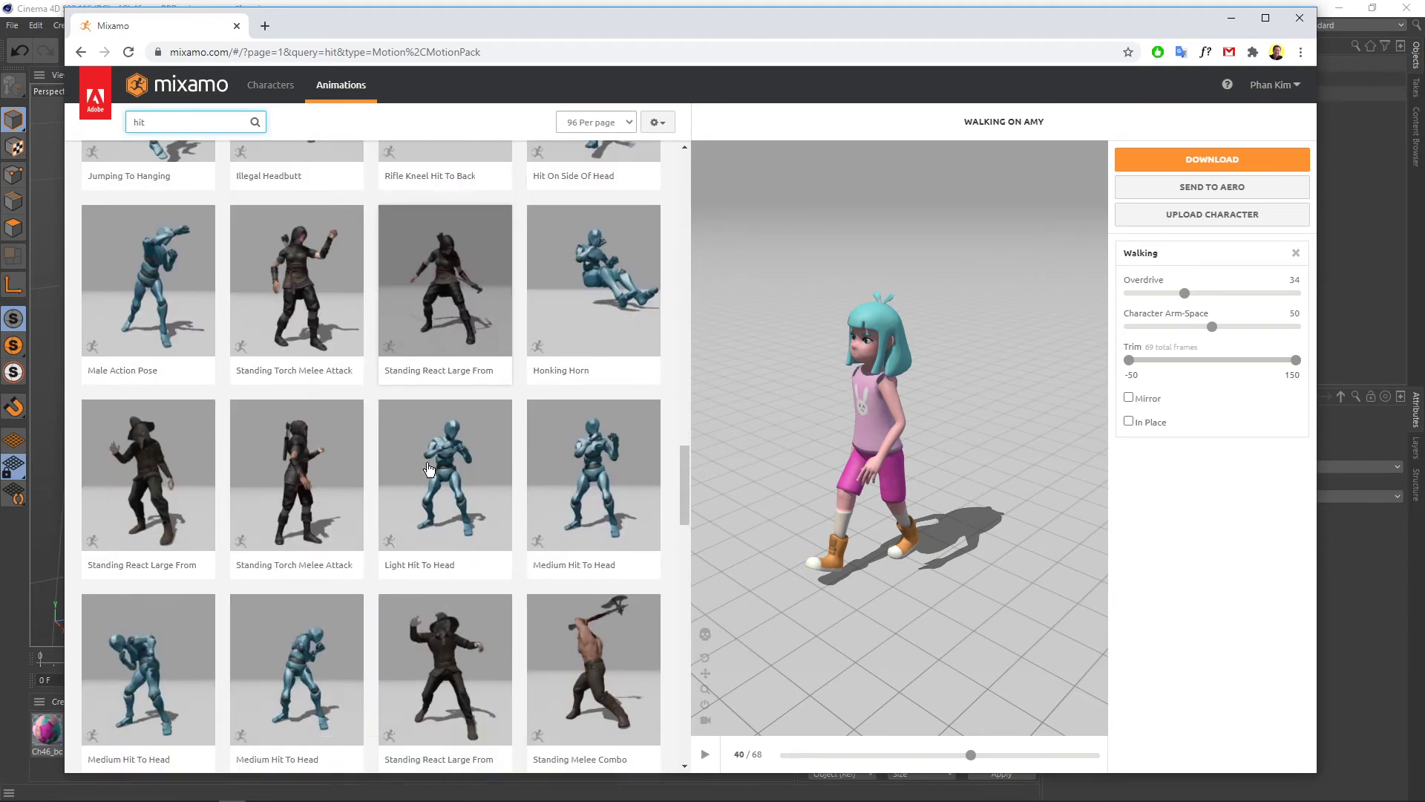
{"action": "scroll", "coordinate": [427, 466], "scroll_direction": "down", "scroll_amount": 3}
{"action": "scroll", "coordinate": [427, 467], "scroll_direction": "down", "scroll_amount": 4}
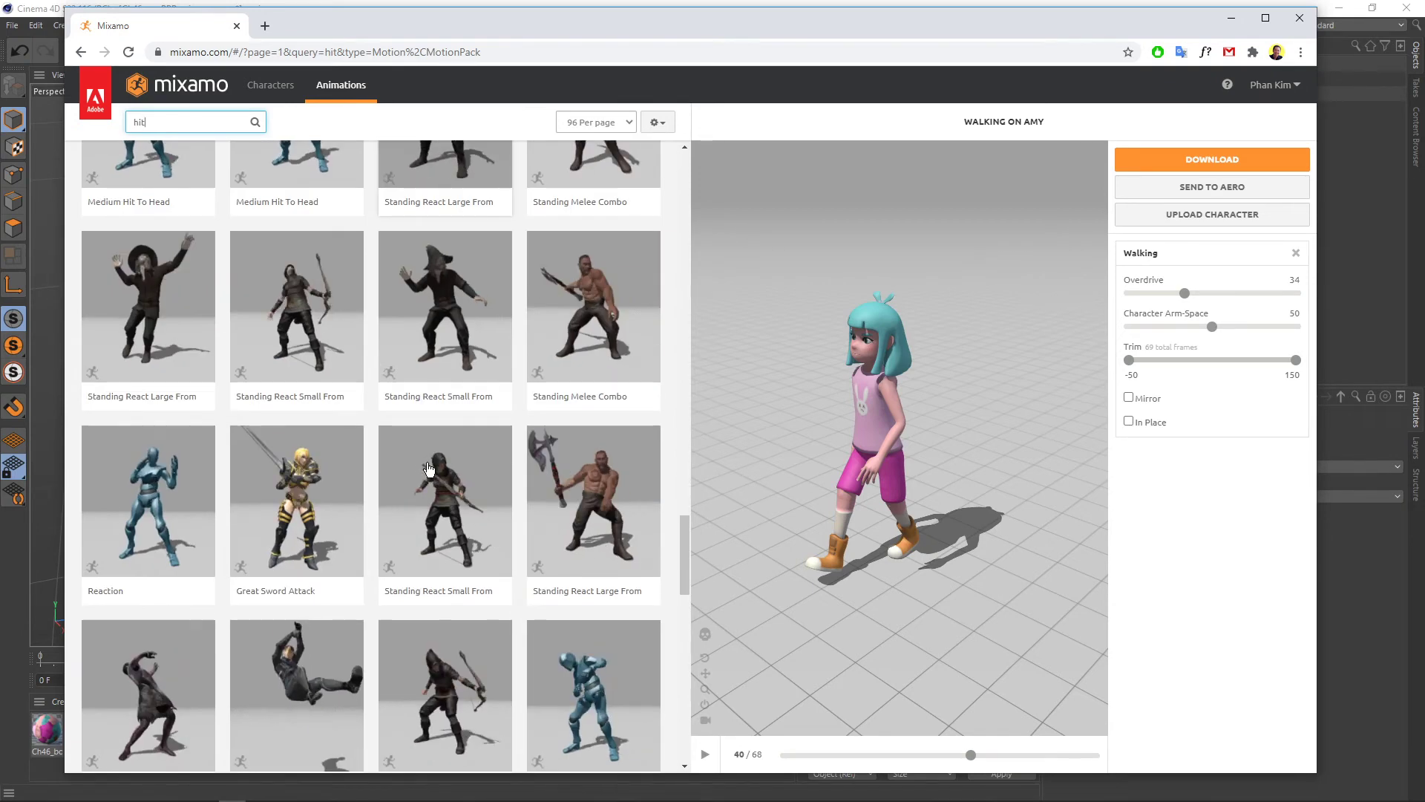
{"action": "scroll", "coordinate": [427, 467], "scroll_direction": "down", "scroll_amount": 4}
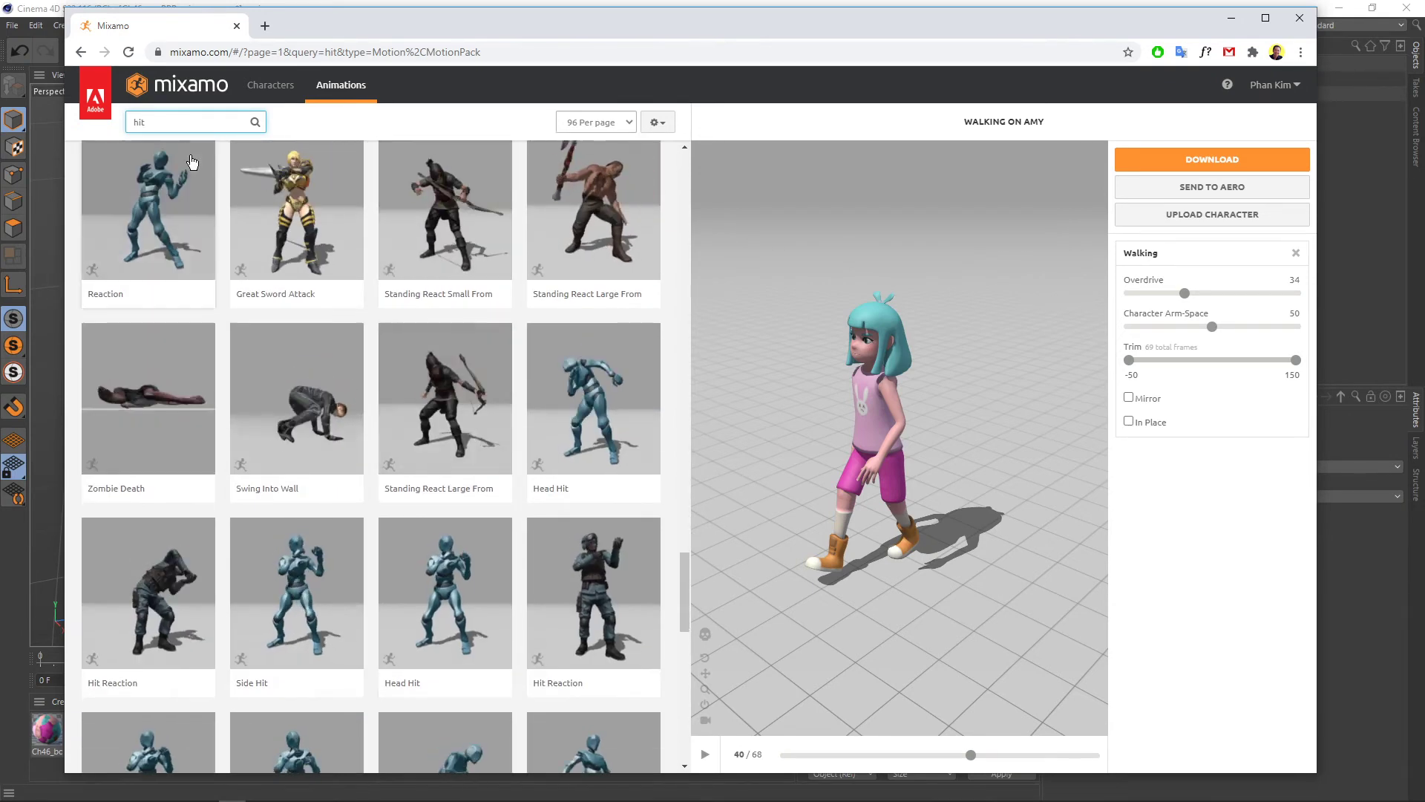
{"action": "left_click", "coordinate": [177, 123]}
- Clear the search, filter to the Combat genre and preview Martelo 2 on Amy
{"action": "key", "text": "BackSpace"}
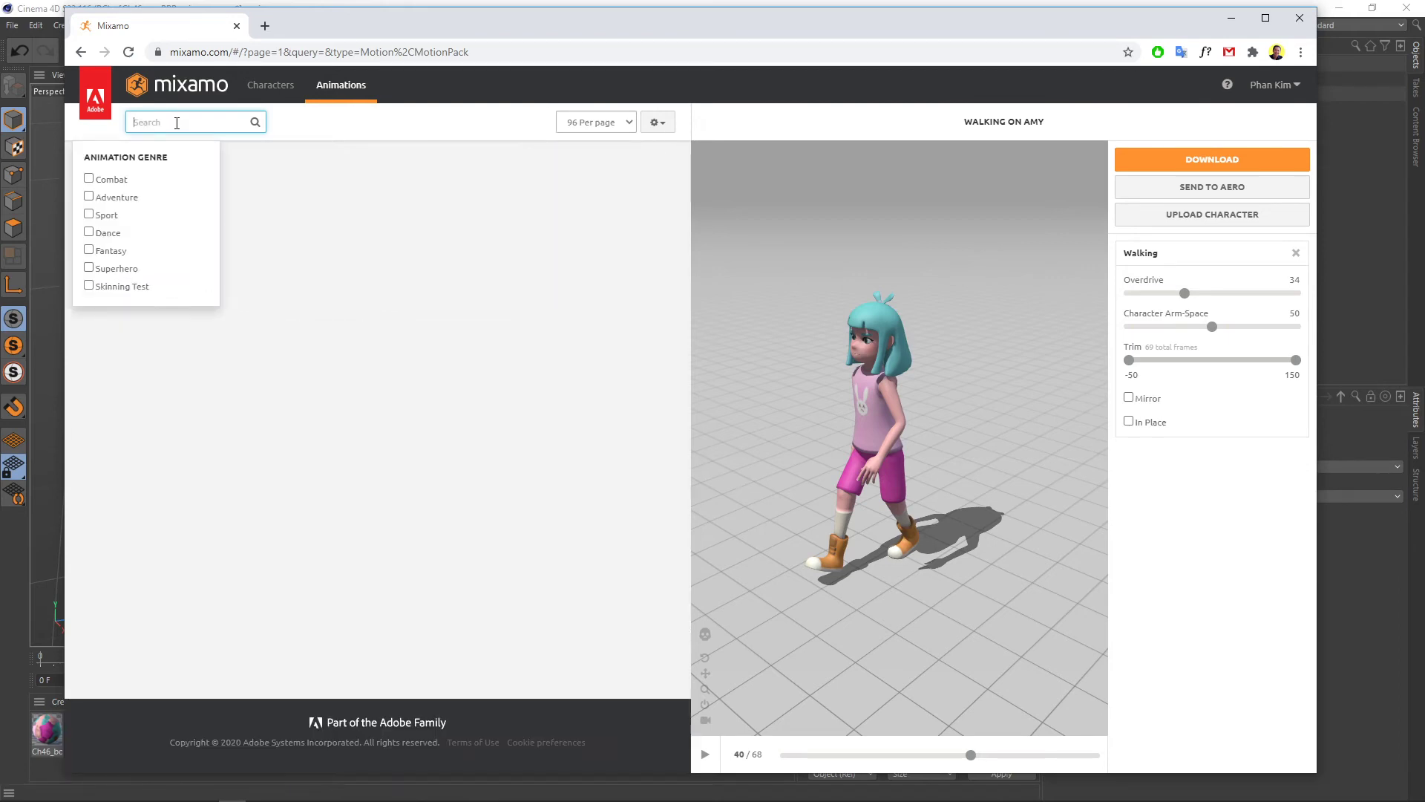
{"action": "left_click", "coordinate": [105, 184]}
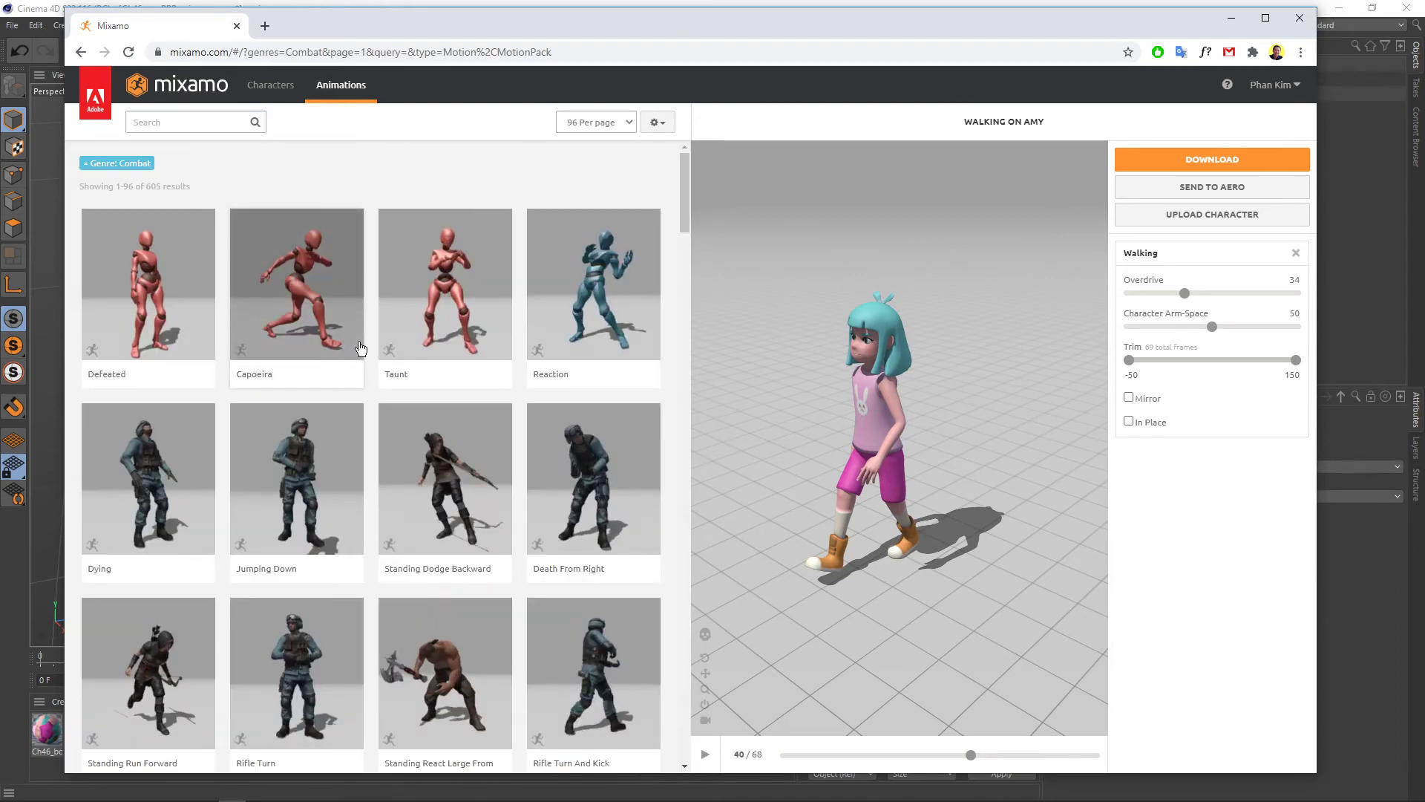
{"action": "scroll", "coordinate": [446, 475], "scroll_direction": "down", "scroll_amount": 2}
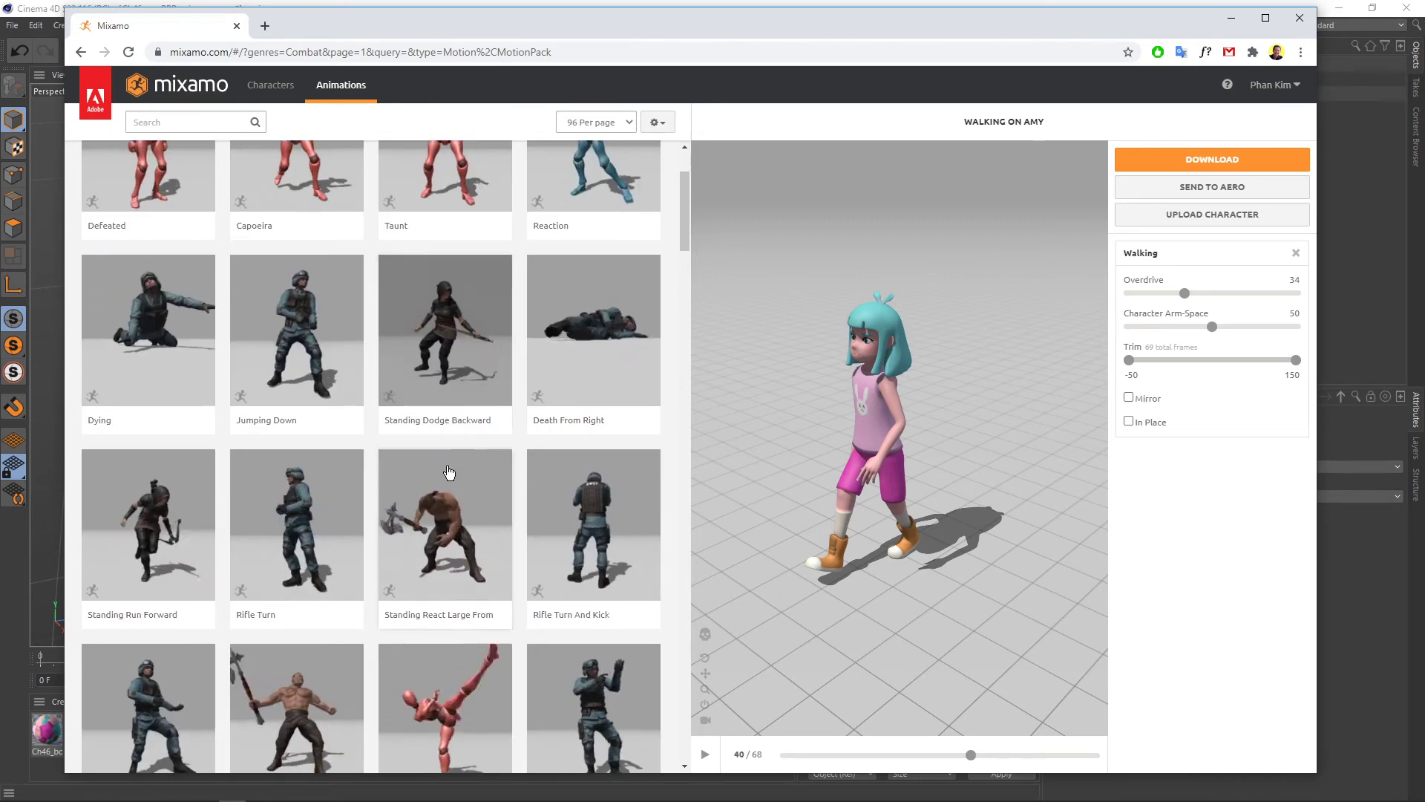
{"action": "scroll", "coordinate": [449, 472], "scroll_direction": "down", "scroll_amount": 4}
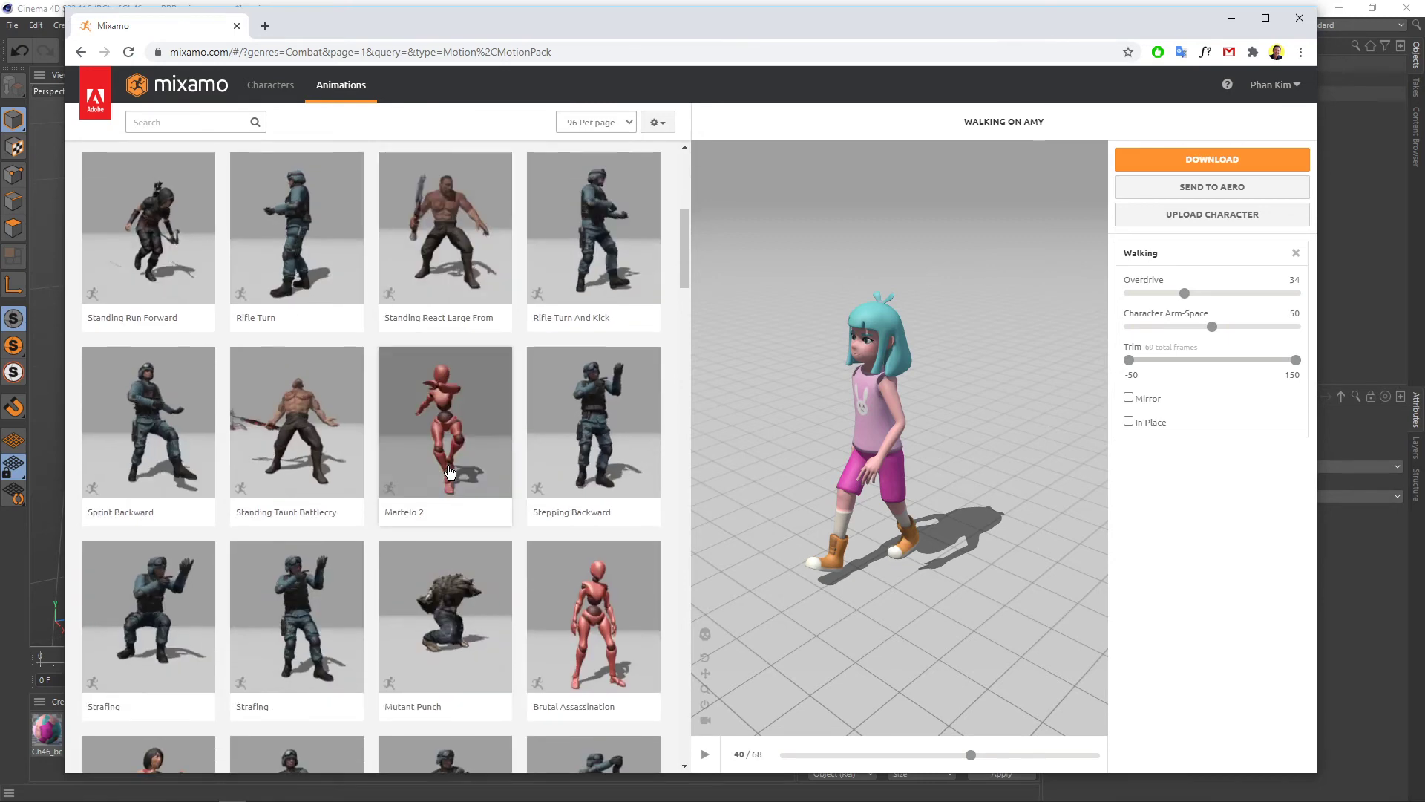
{"action": "left_click", "coordinate": [465, 423]}
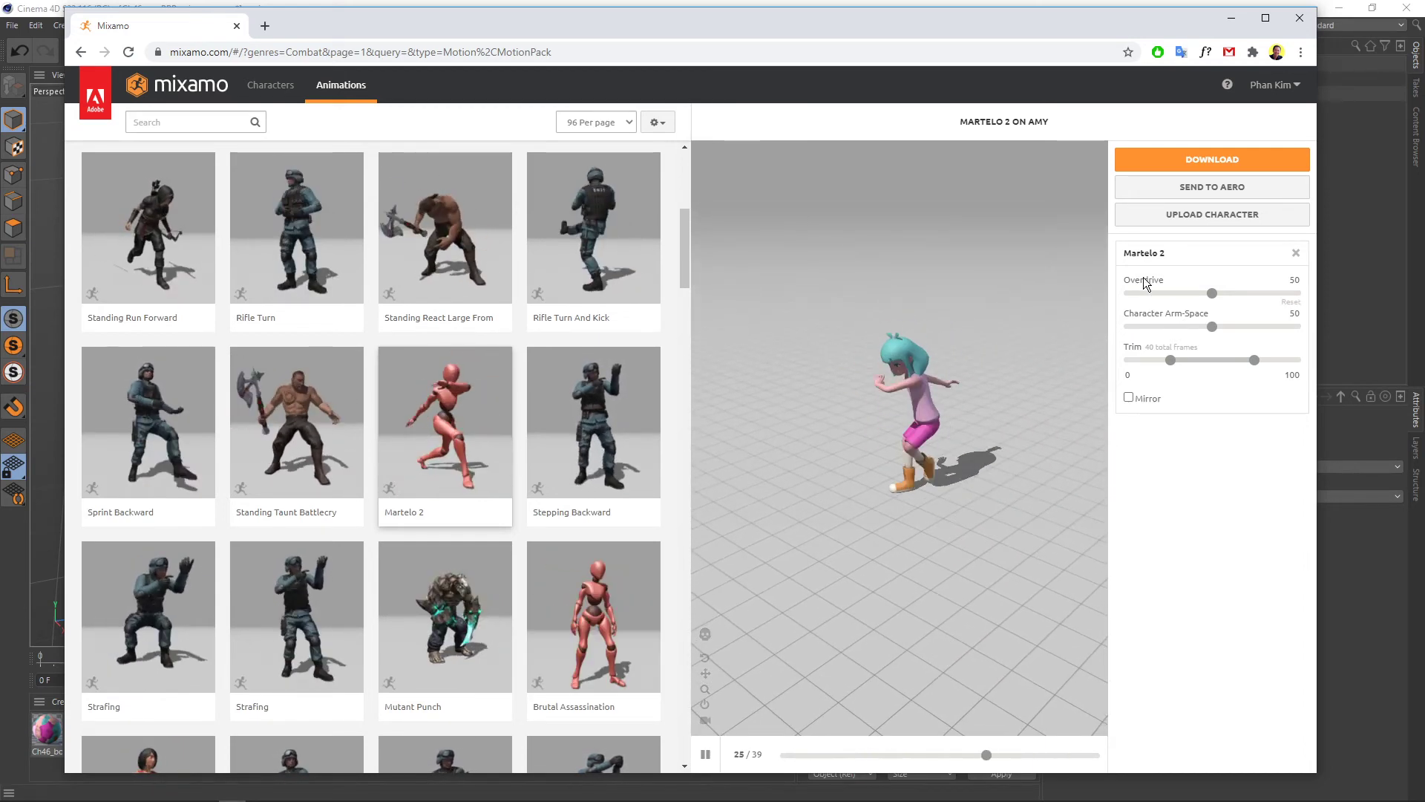
- Download Martelo 2 as FBX at 30 fps without skin
{"action": "left_click", "coordinate": [1209, 161]}
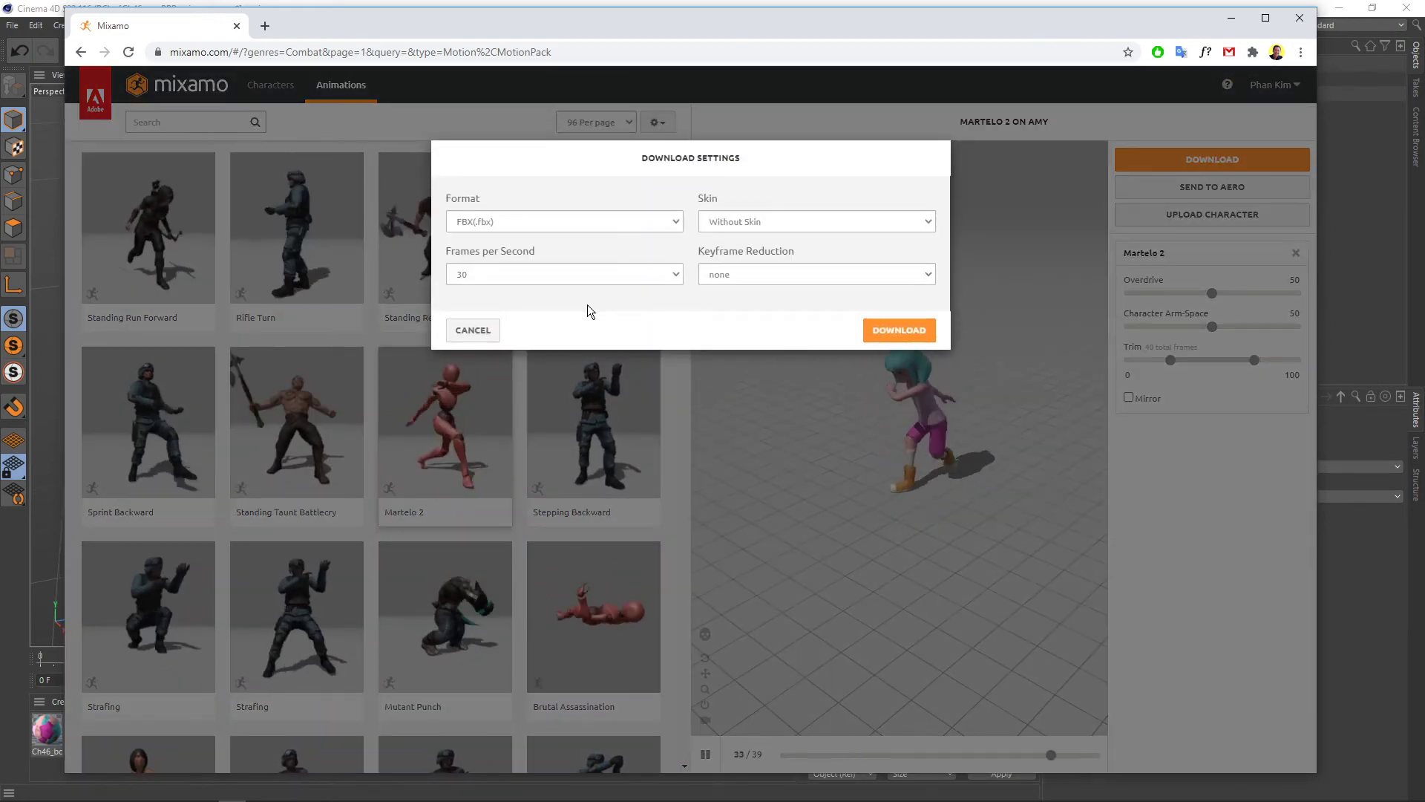
{"action": "left_click", "coordinate": [735, 221]}
{"action": "left_click", "coordinate": [726, 238]}
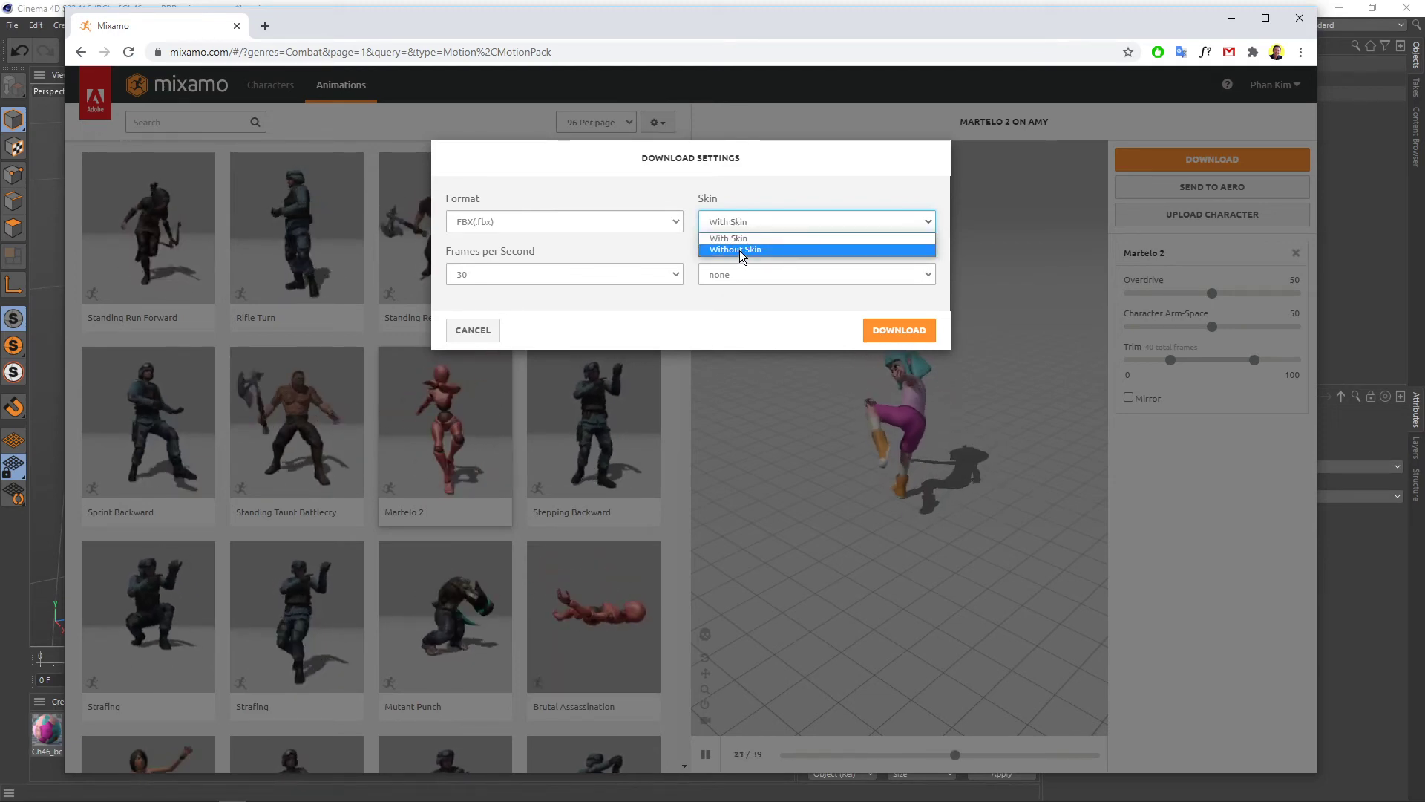
{"action": "left_click", "coordinate": [739, 251]}
{"action": "left_click", "coordinate": [894, 330]}
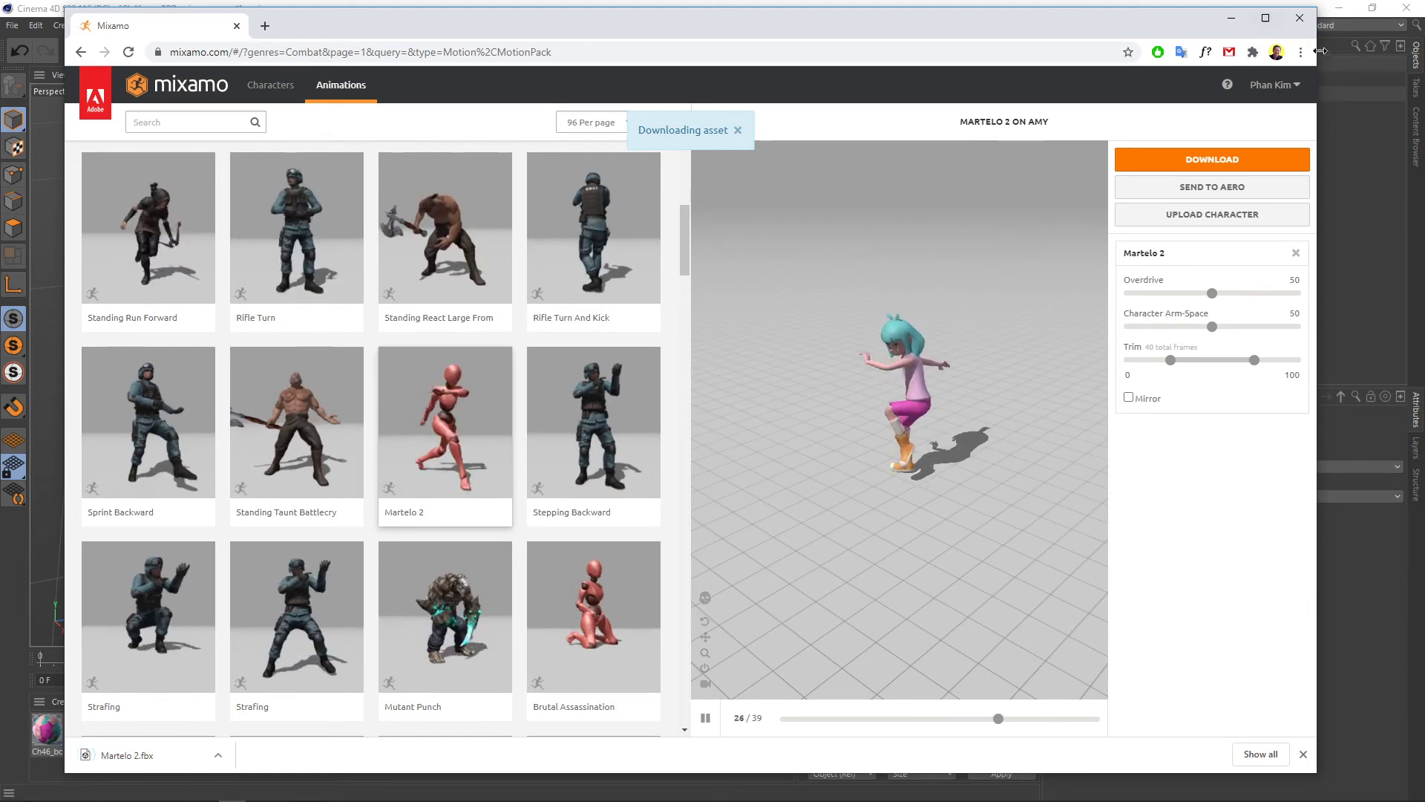
- Back in the Ch46 Cinema 4D scene, play and stop Amy's existing walk animation
{"action": "left_click", "coordinate": [1343, 130]}
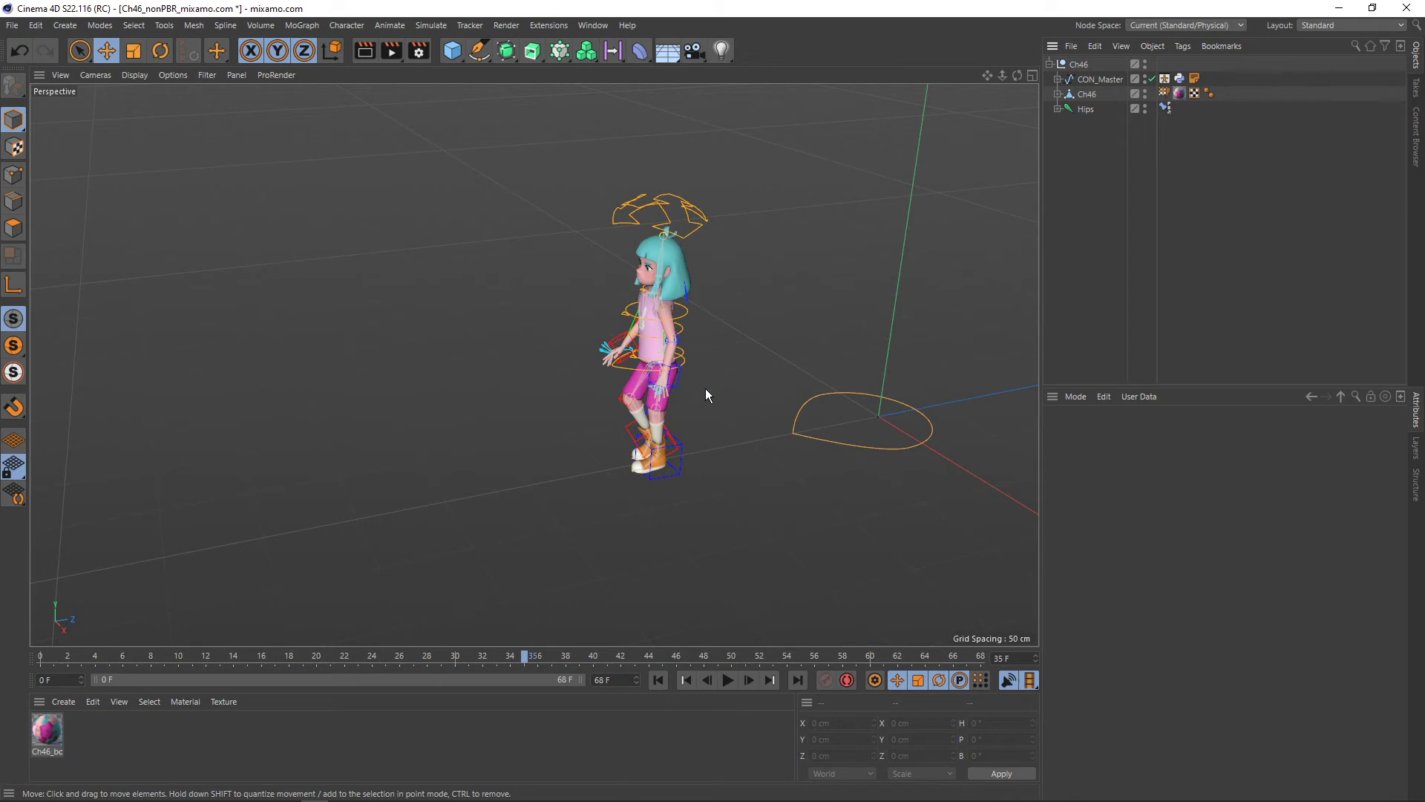
{"action": "left_click", "coordinate": [726, 680]}
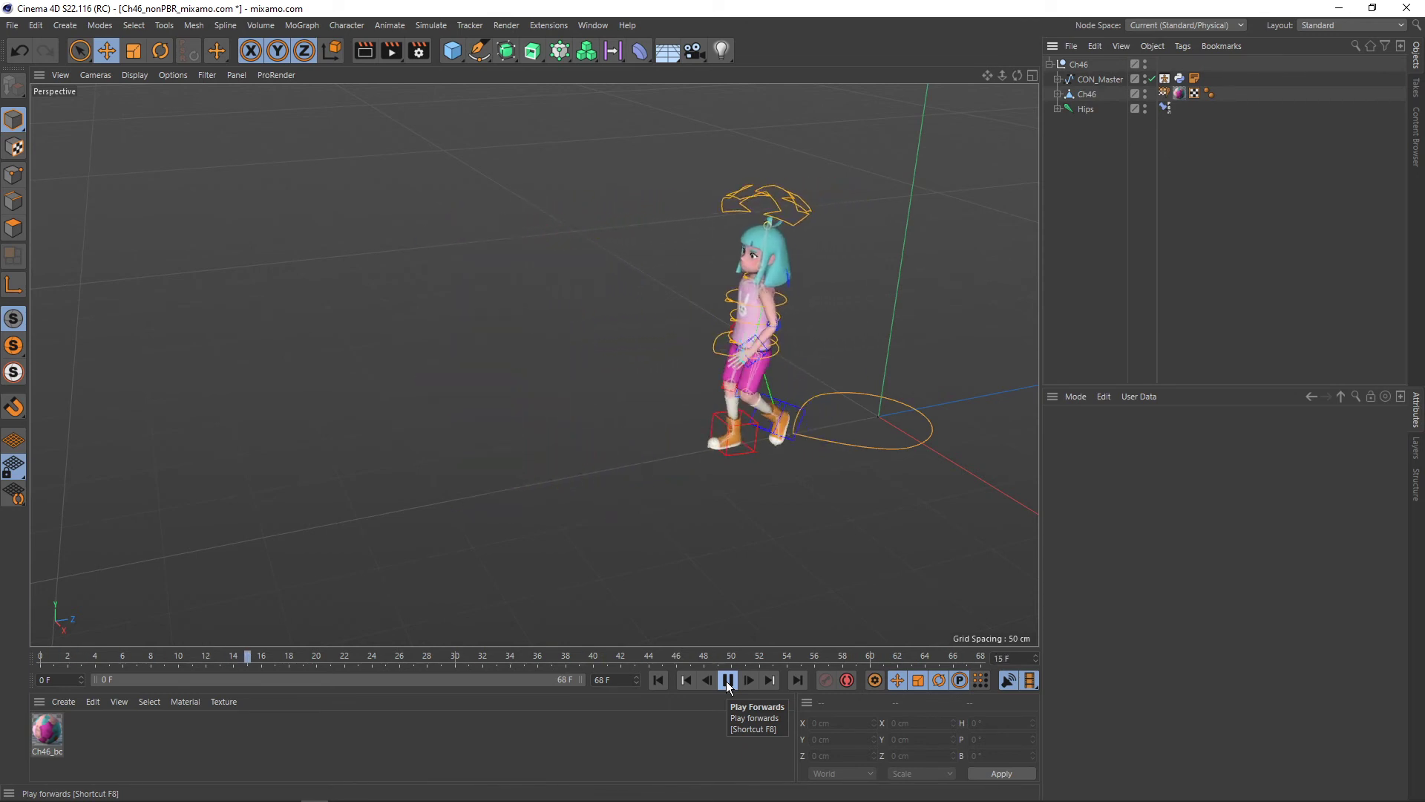
{"action": "left_click", "coordinate": [726, 680]}
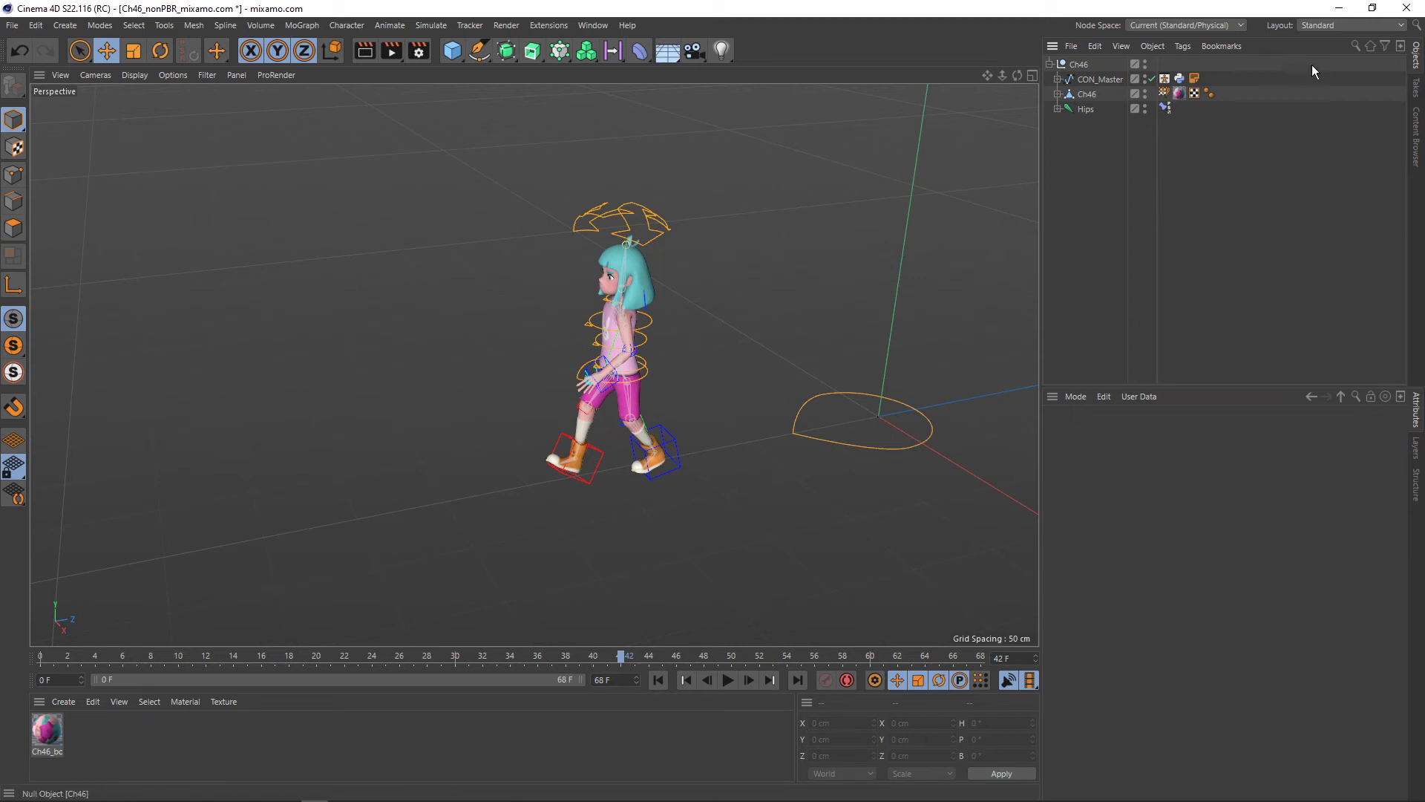
{"action": "left_click", "coordinate": [1313, 25]}
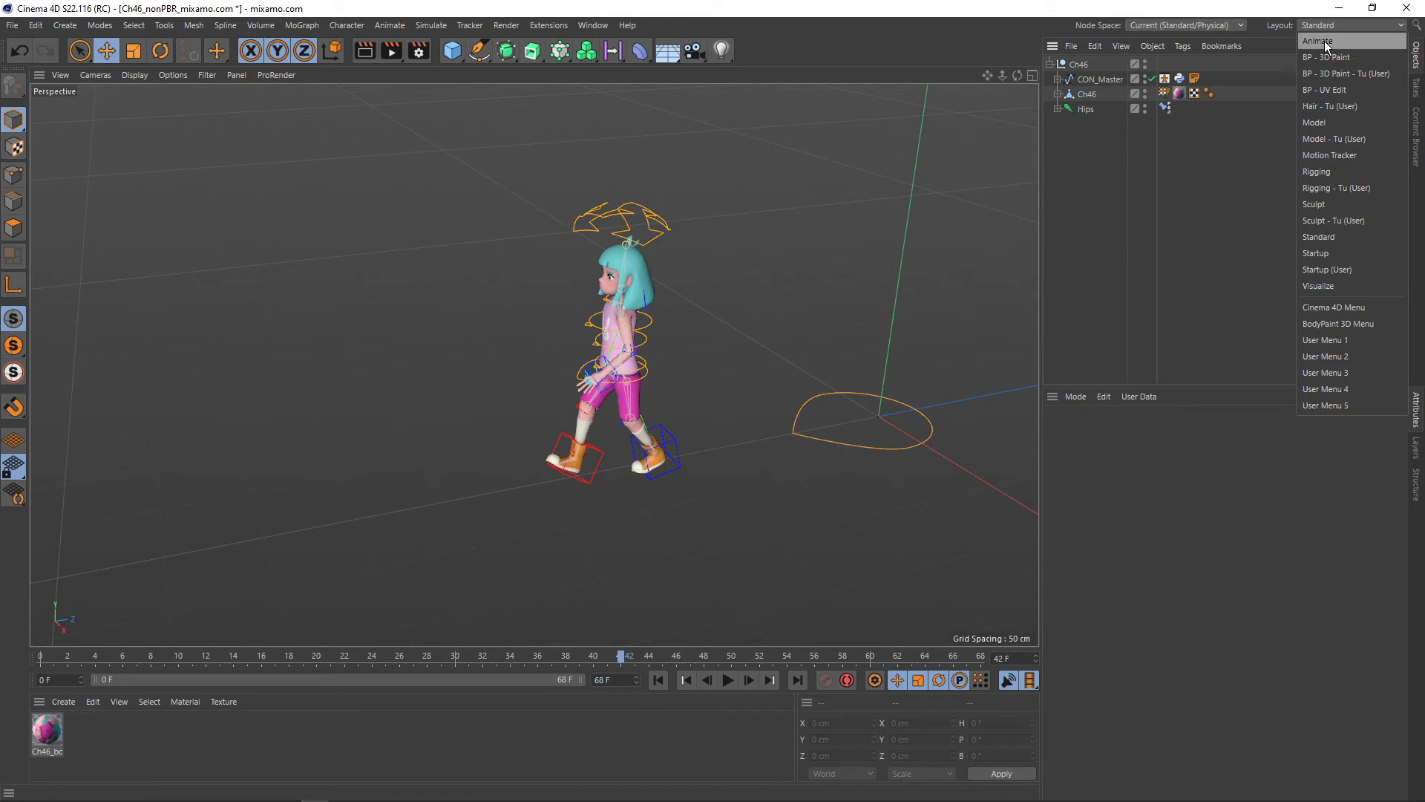
{"action": "left_click", "coordinate": [591, 28]}
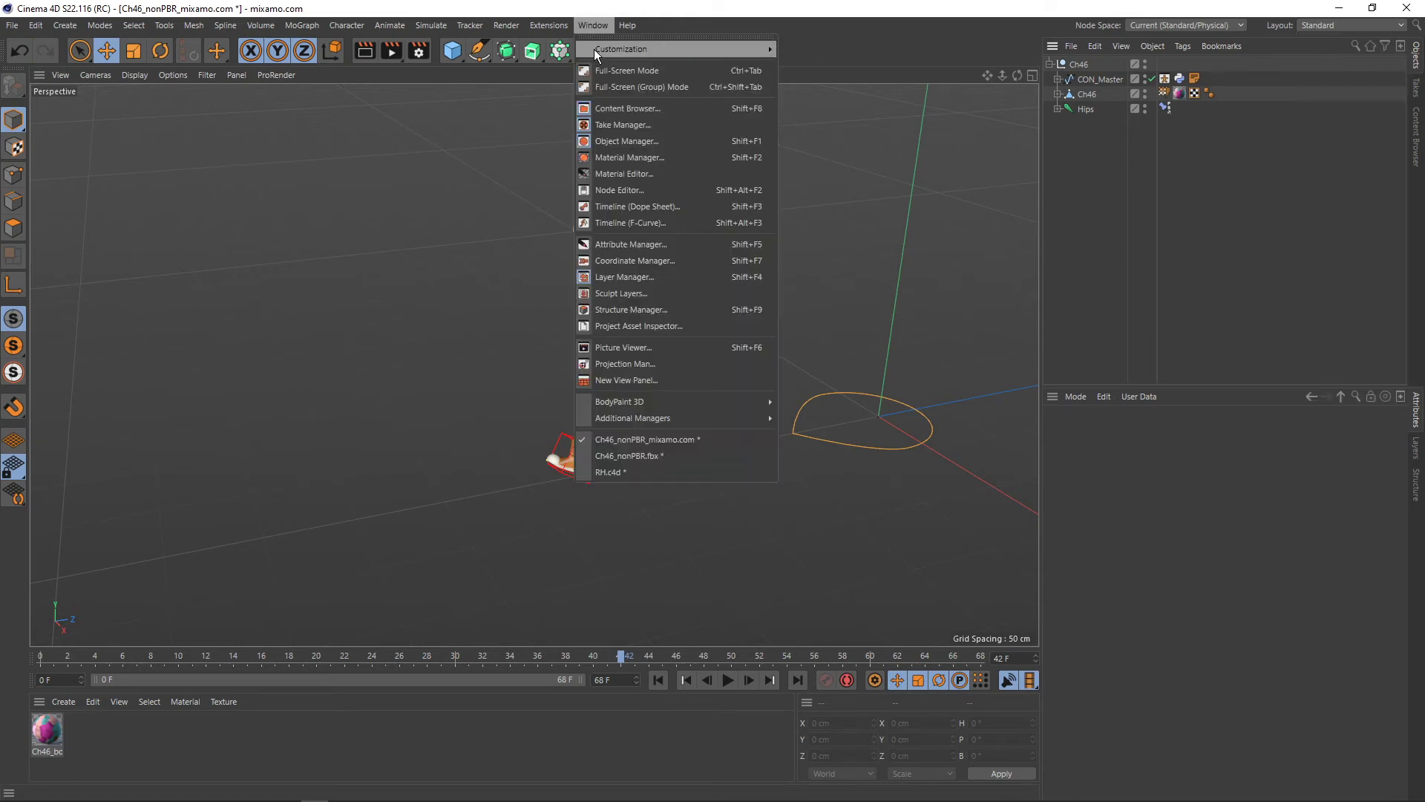
- Delete all of Amy's baked CON_ controller keyframes in the Dope Sheet
{"action": "left_click", "coordinate": [616, 206]}
{"action": "left_click_drag", "start_coordinate": [831, 200], "coordinate": [462, 180]}
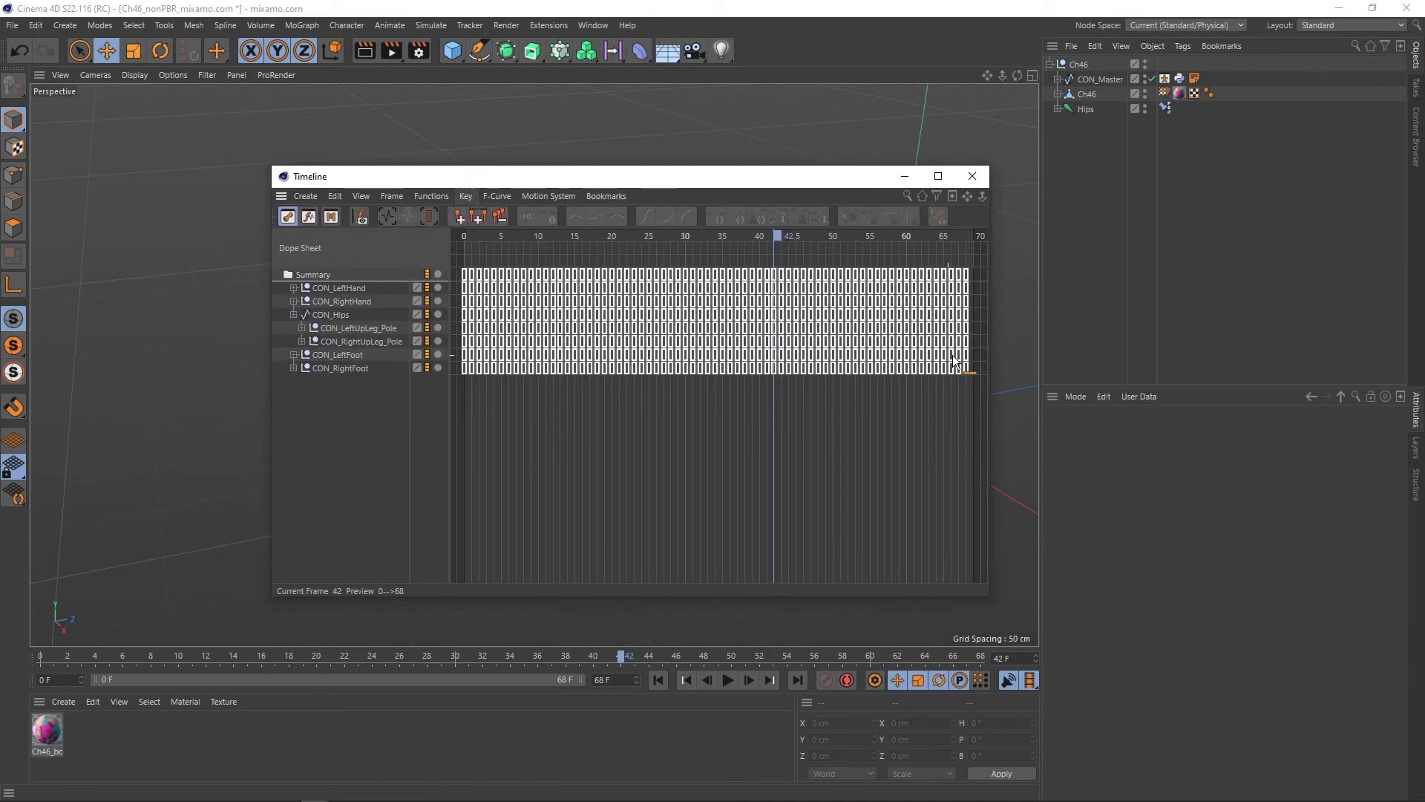
{"action": "left_click_drag", "start_coordinate": [991, 344], "coordinate": [1308, 345]}
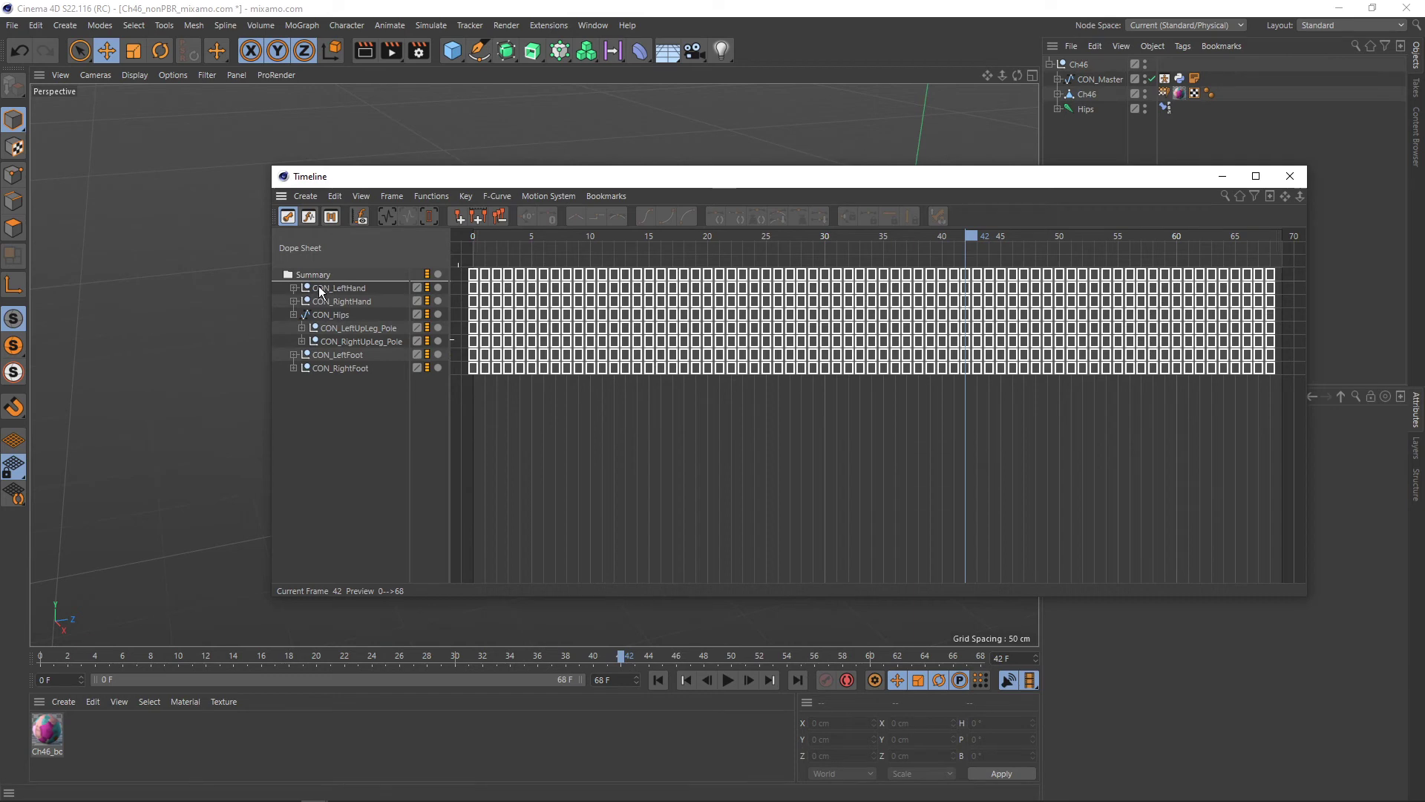
{"action": "left_click_drag", "start_coordinate": [335, 389], "coordinate": [333, 292]}
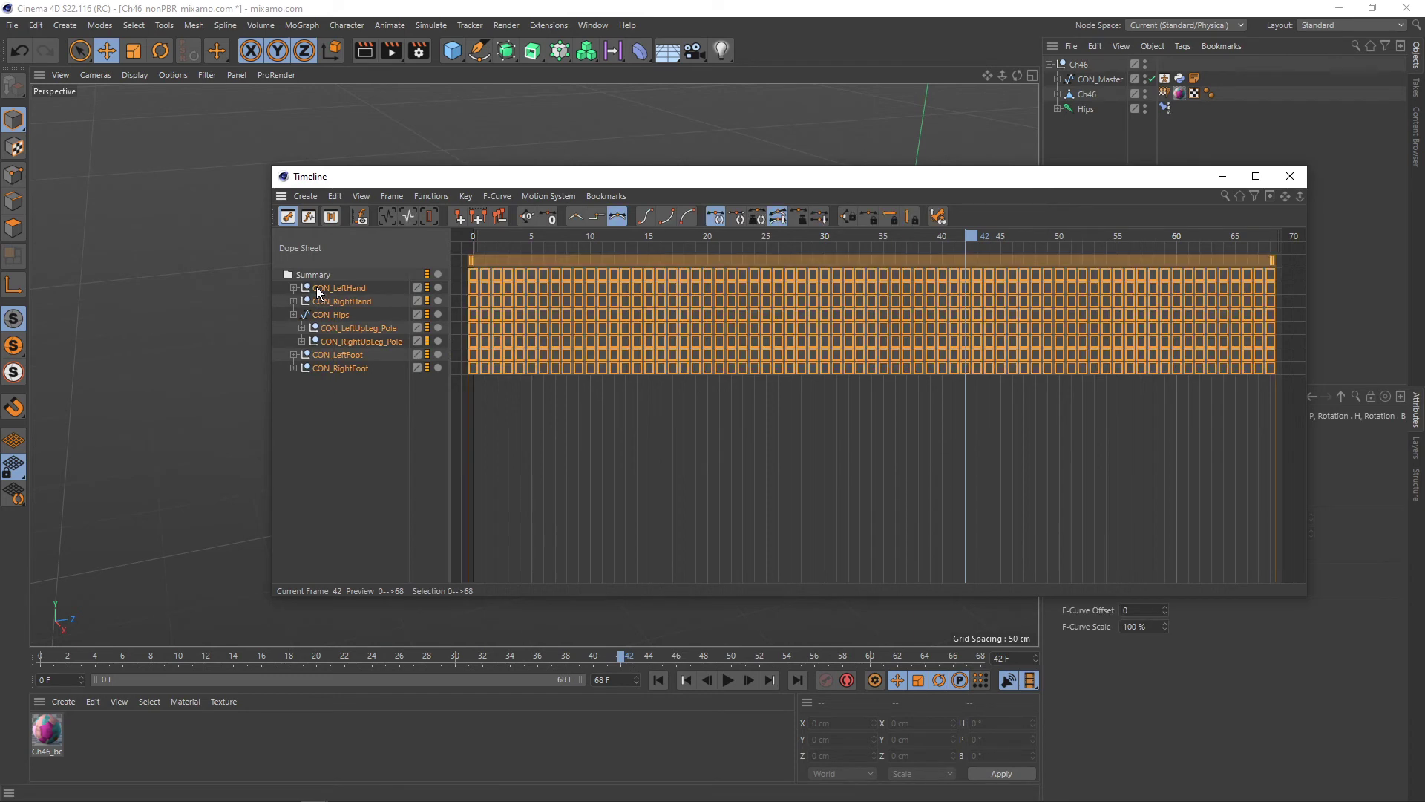
{"action": "key", "text": "Delete"}
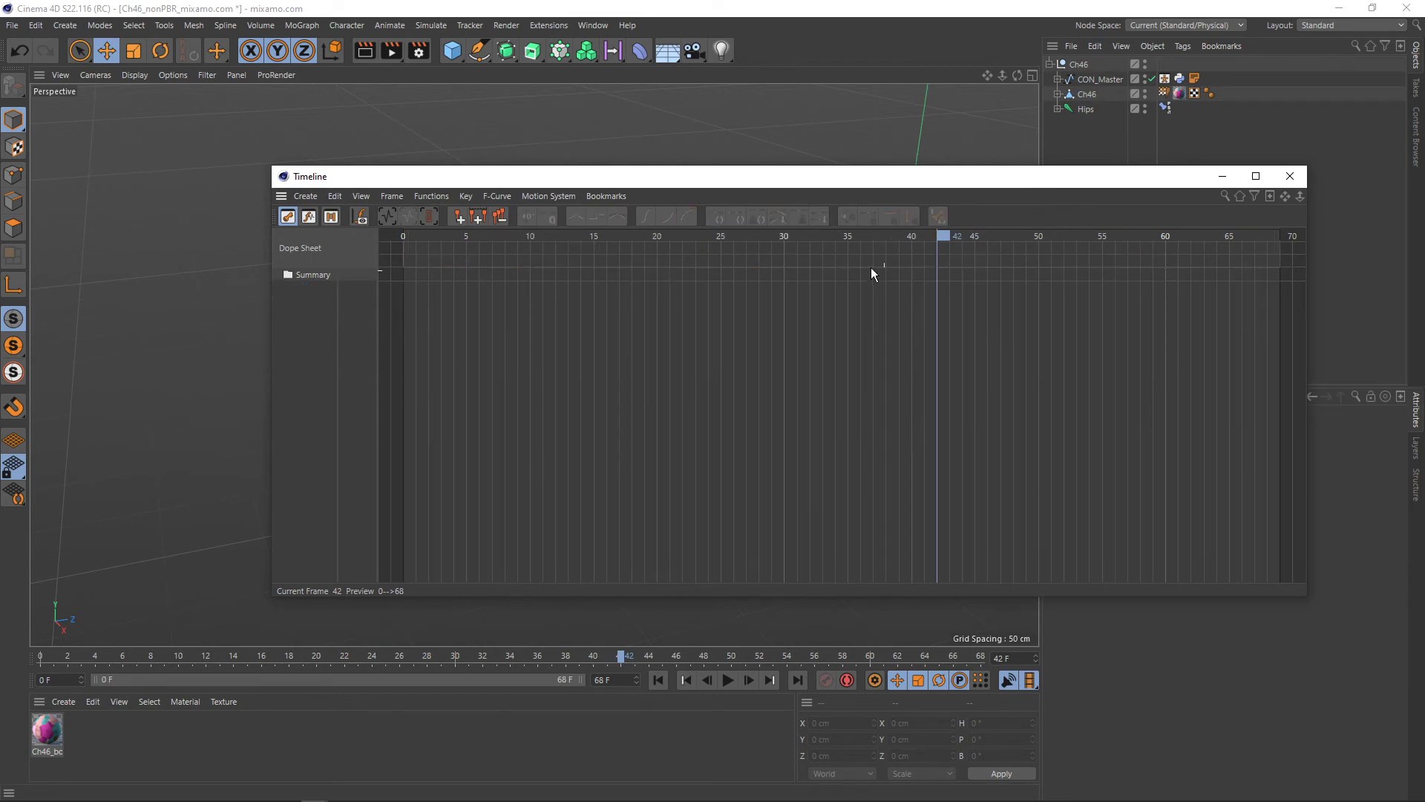
{"action": "left_click", "coordinate": [1289, 176]}
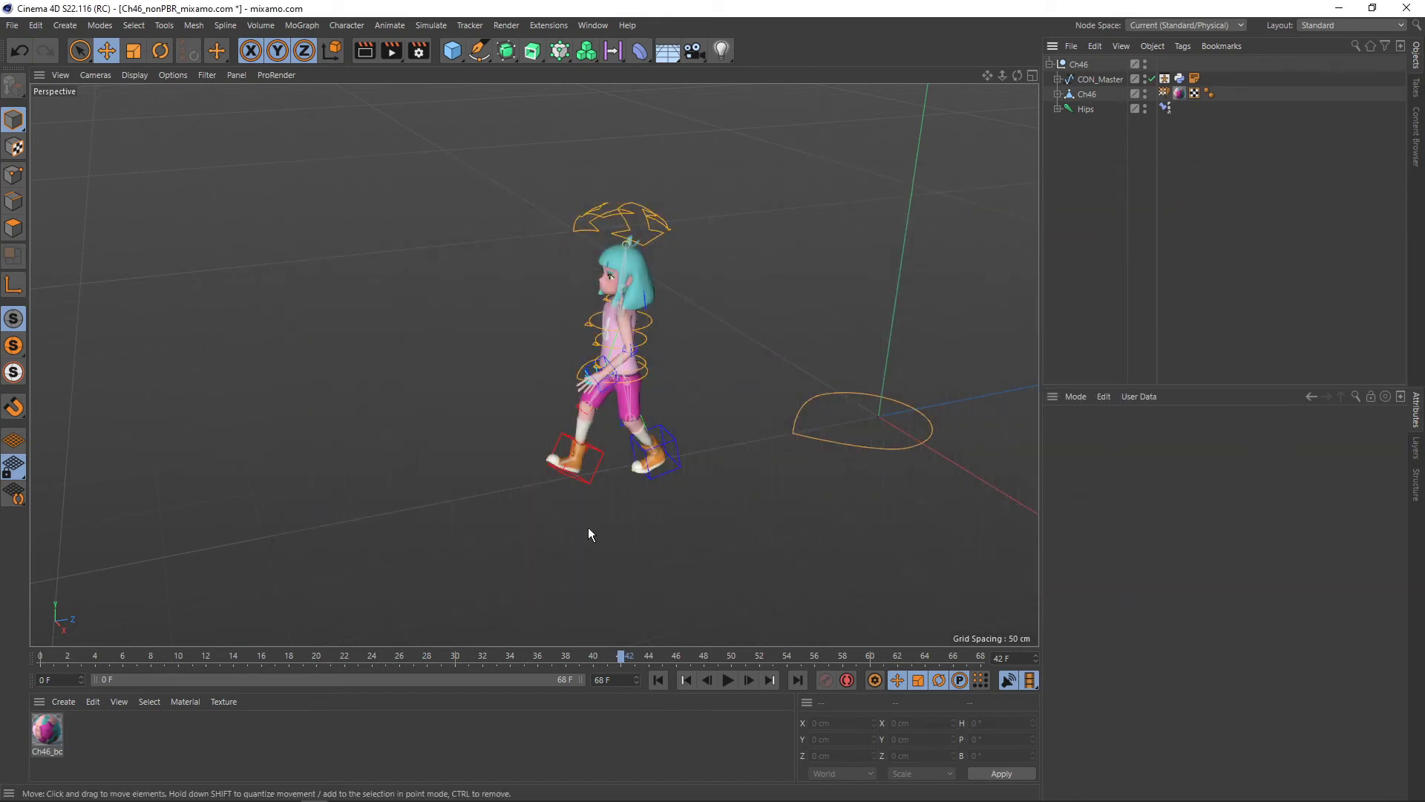
- Play back to check the controllers no longer animate, then select the weight tag
{"action": "left_click", "coordinate": [728, 680]}
{"action": "left_click", "coordinate": [728, 682]}
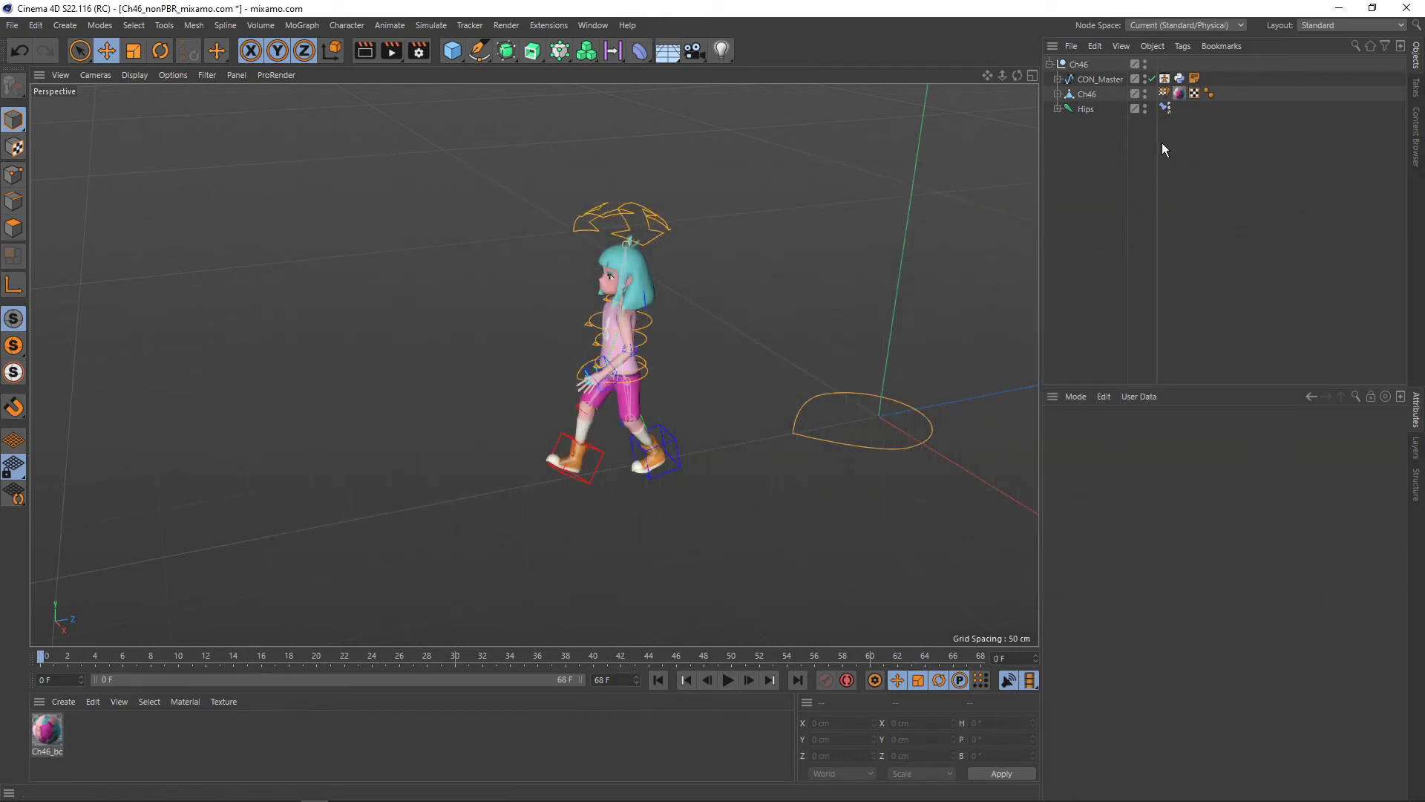
{"action": "left_click", "coordinate": [1164, 93]}
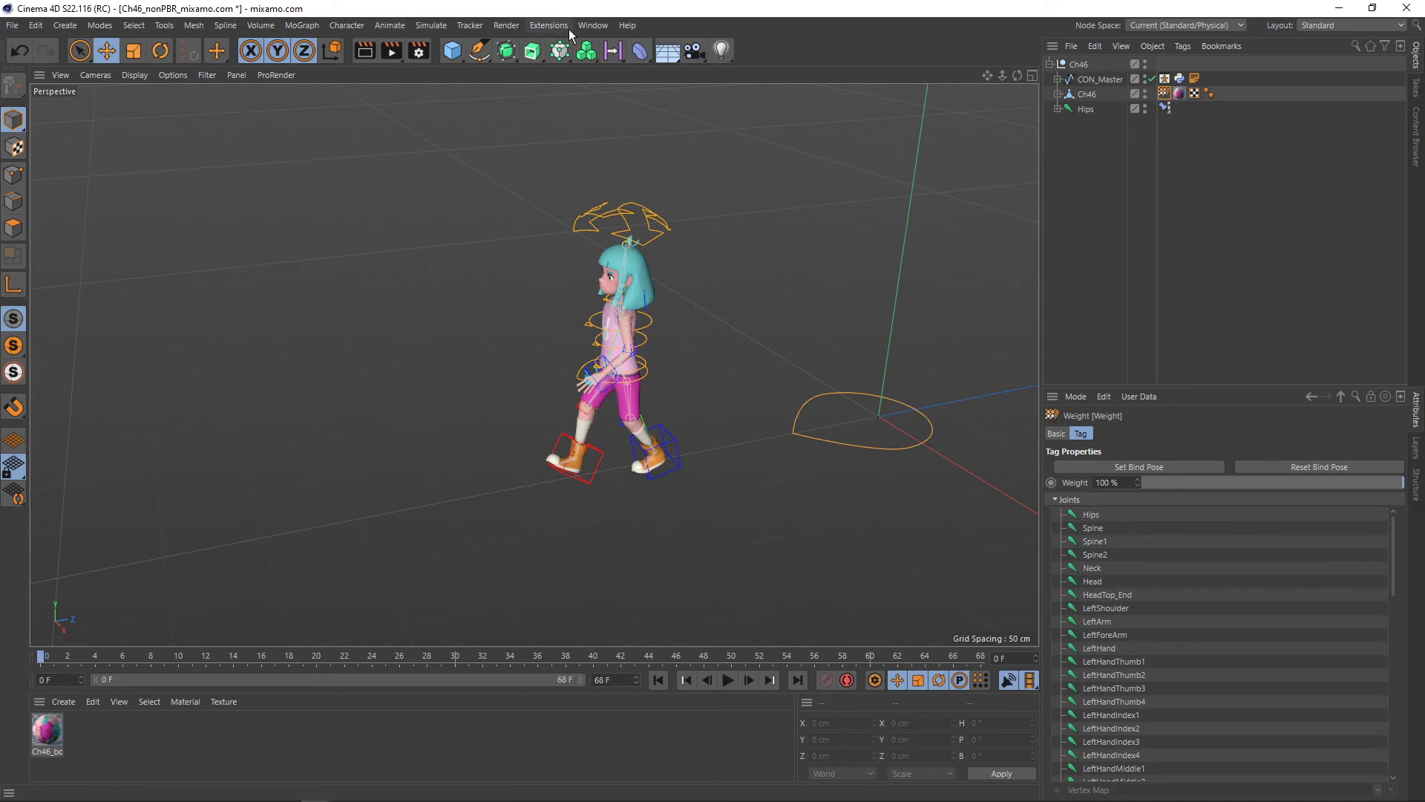
- Return the current frame to 0 in the Dope Sheet, then select CON_Master and Hips
{"action": "left_click", "coordinate": [593, 25]}
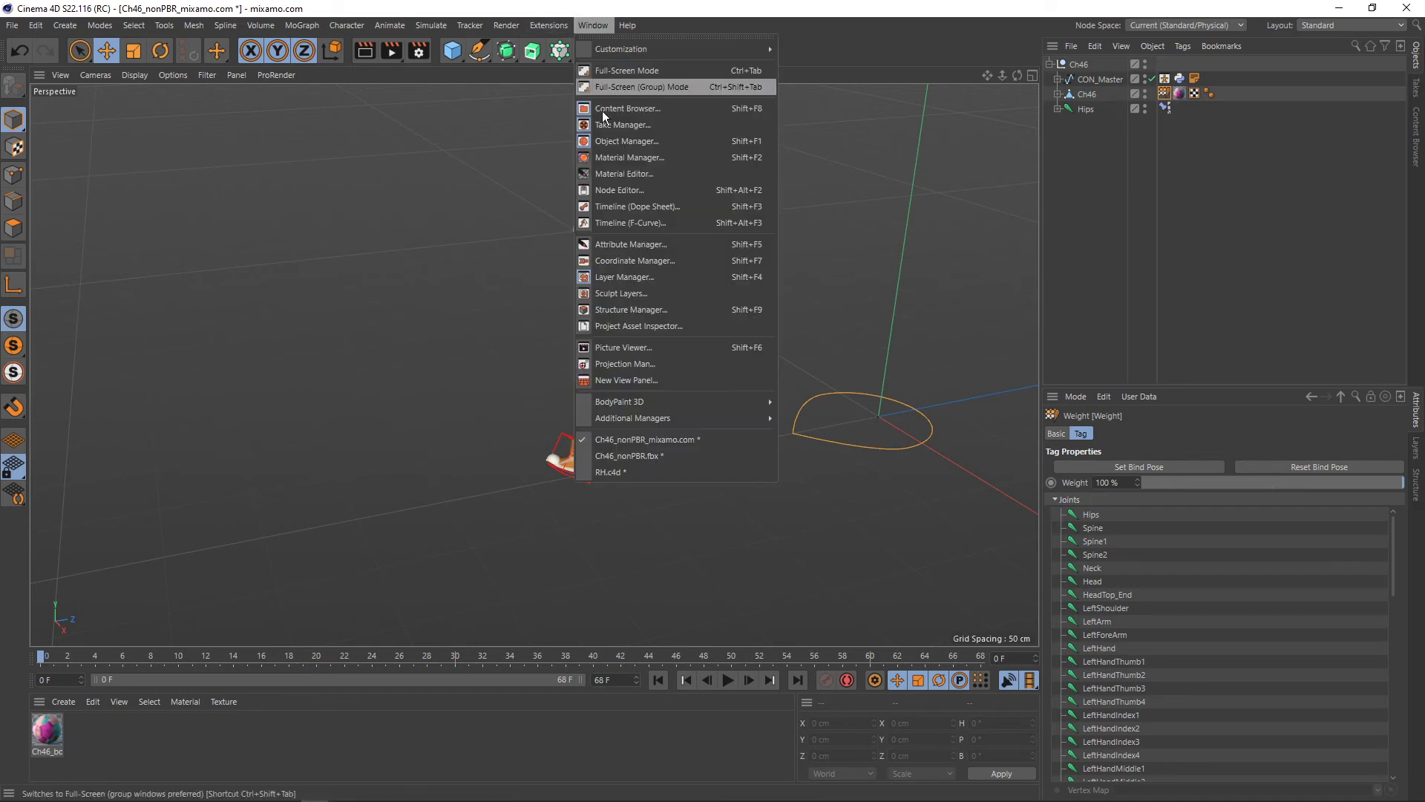
{"action": "left_click", "coordinate": [629, 207]}
{"action": "left_click", "coordinate": [561, 261]}
{"action": "left_click_drag", "start_coordinate": [590, 262], "coordinate": [500, 265]}
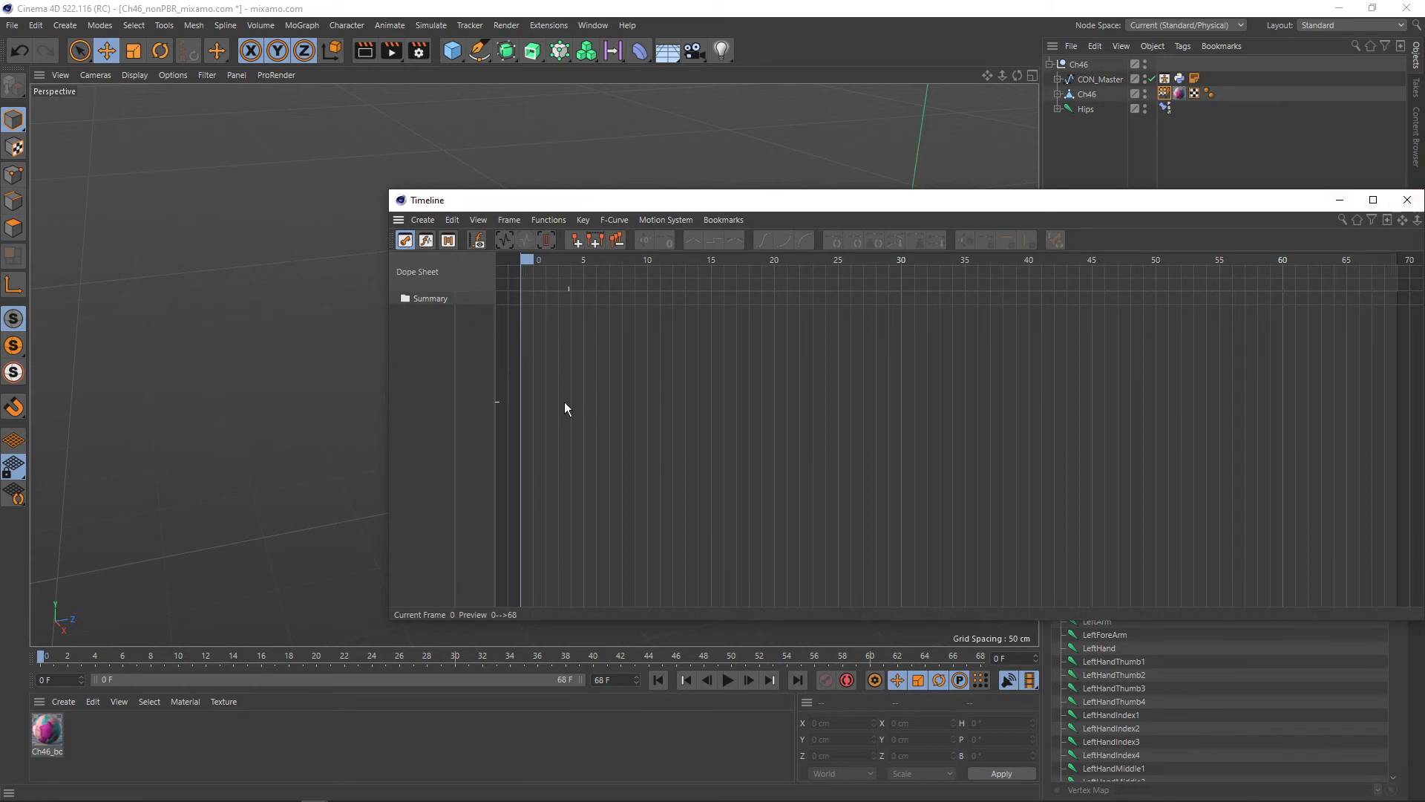
{"action": "key", "text": "shift+F3"}
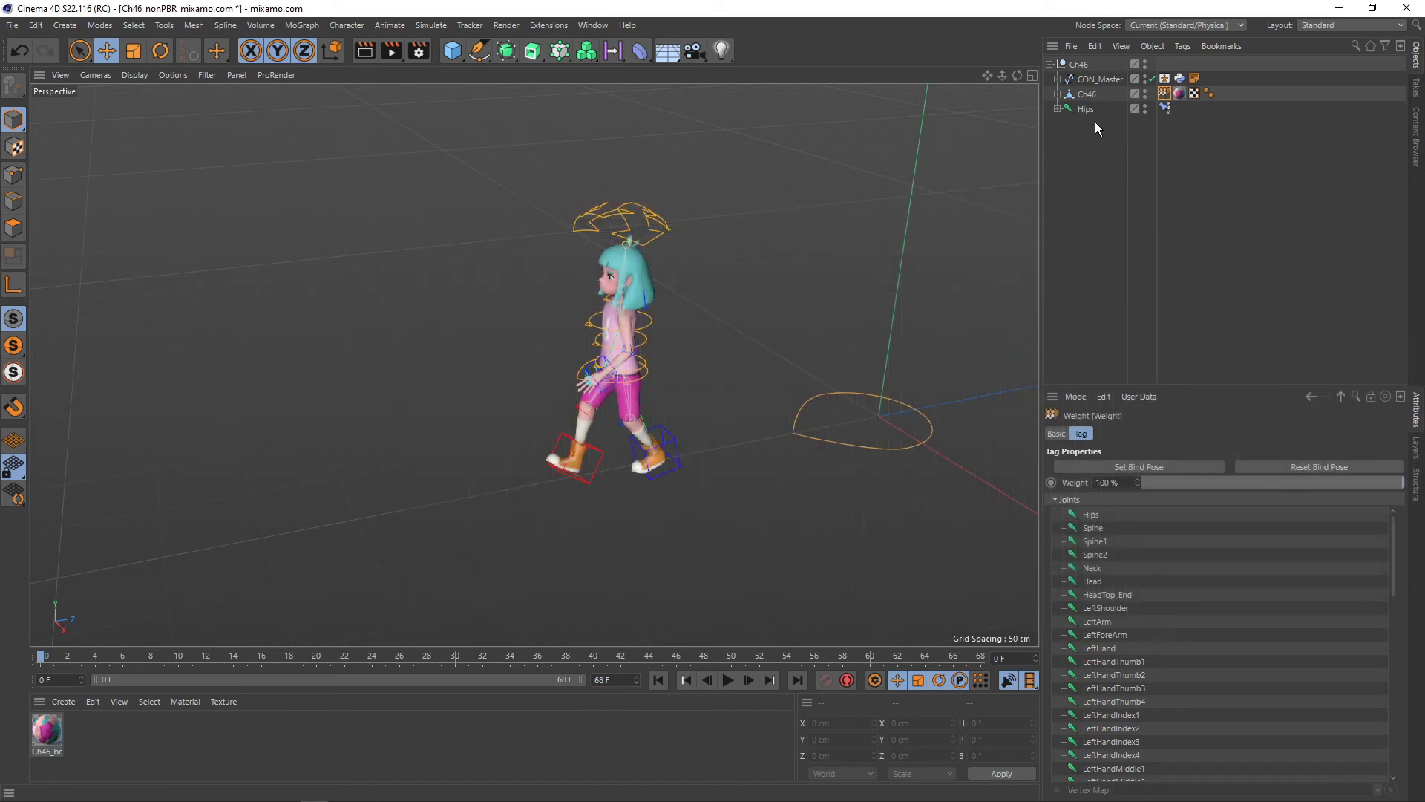
{"action": "left_click", "coordinate": [1089, 80]}
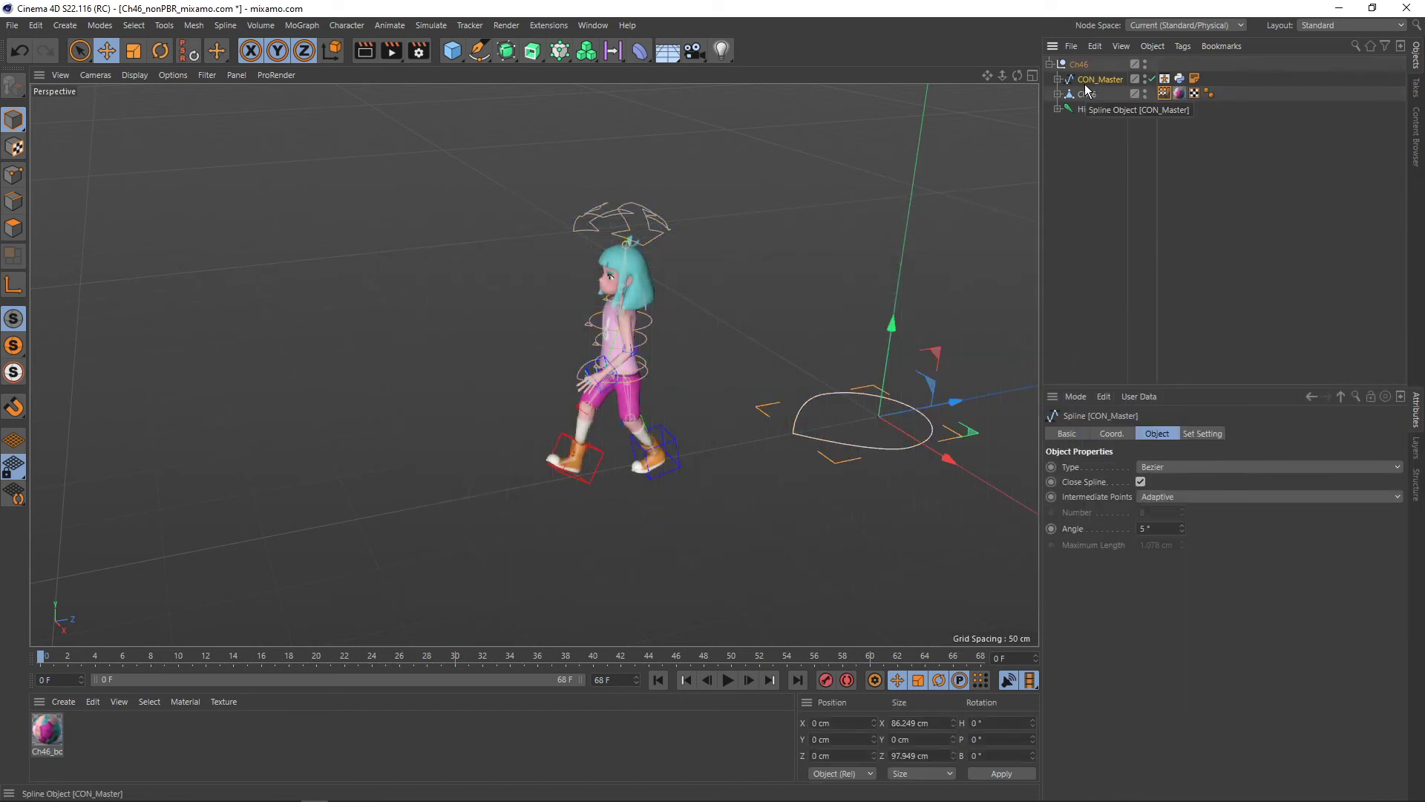
{"action": "left_click", "coordinate": [1086, 109]}
{"action": "left_click", "coordinate": [1090, 80]}
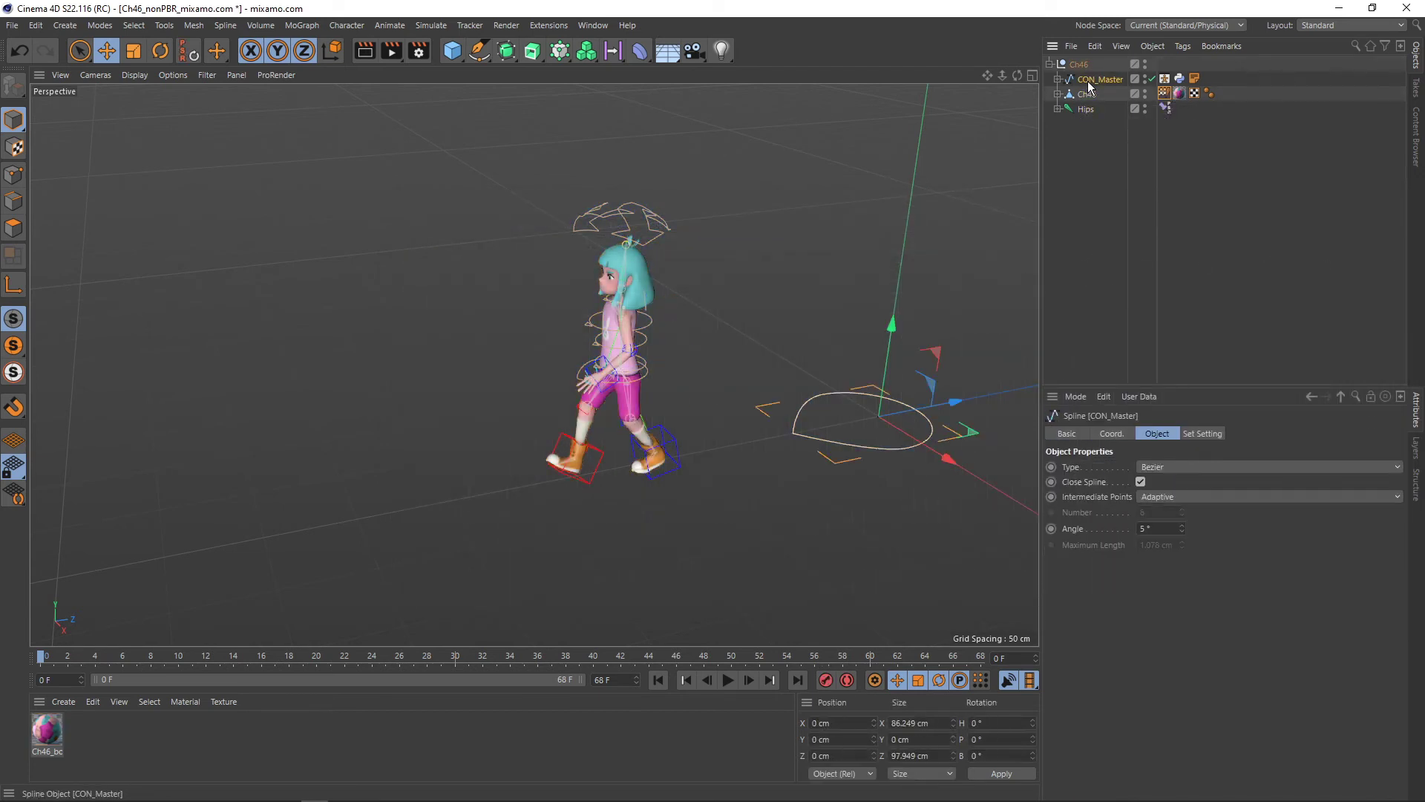
{"action": "left_click", "coordinate": [1058, 80]}
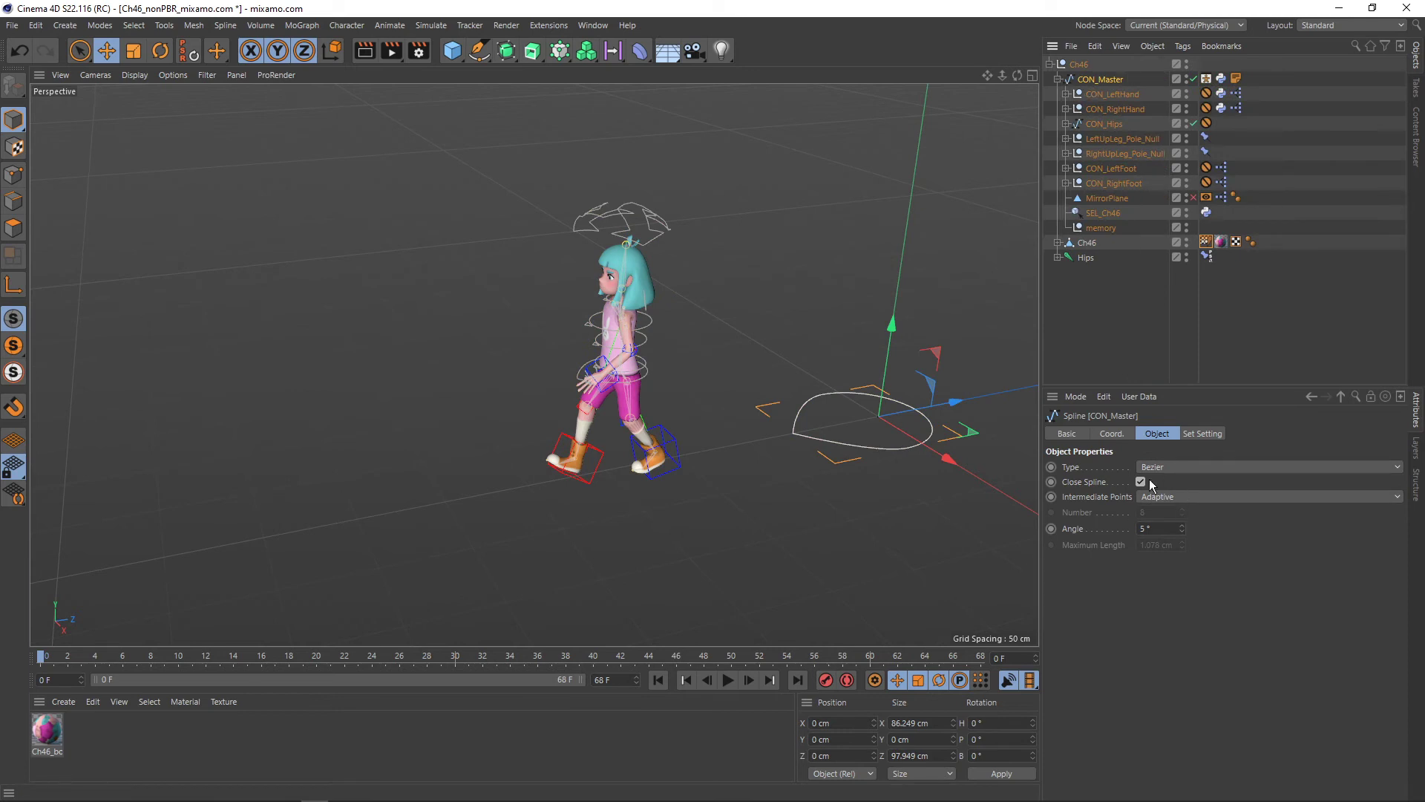
{"action": "left_click", "coordinate": [1112, 434]}
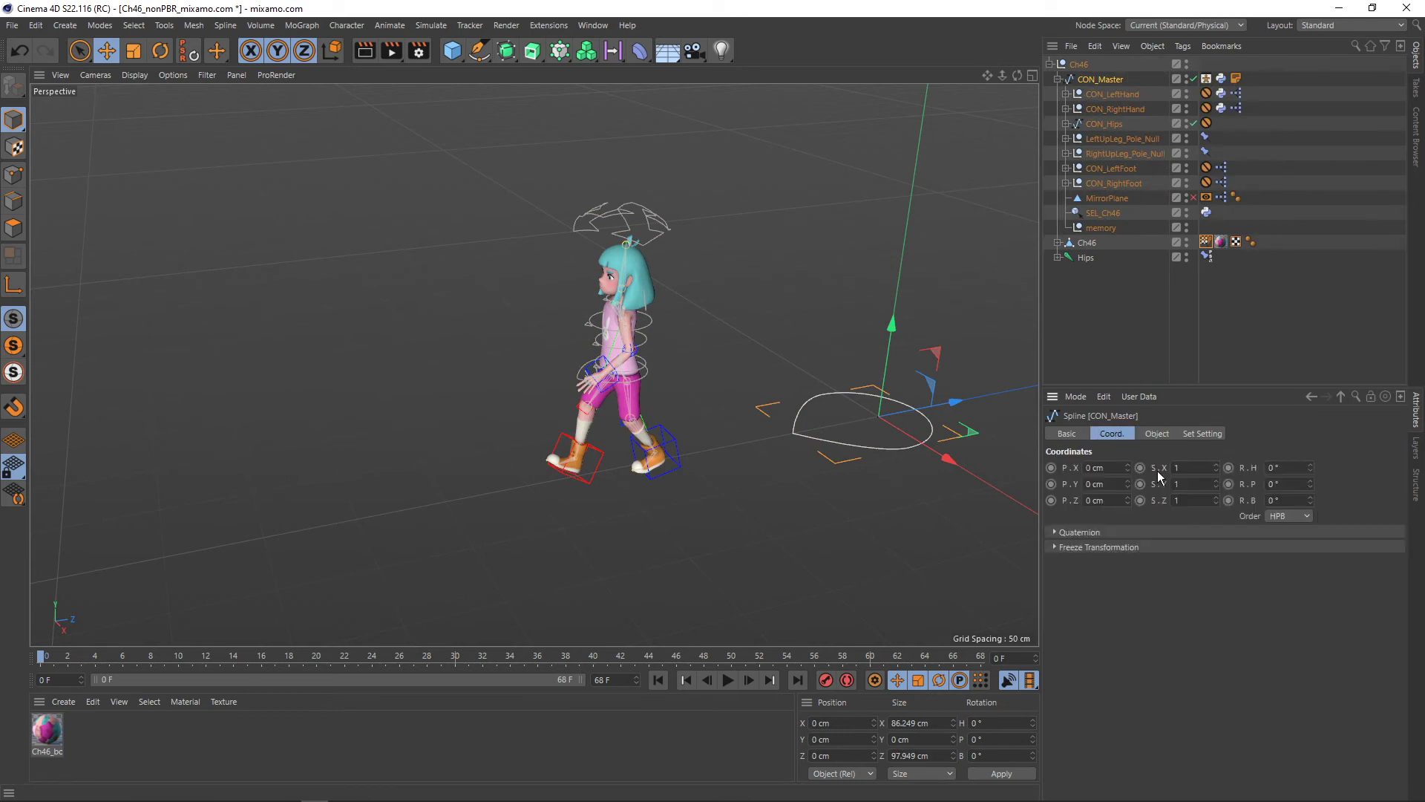
{"action": "left_click", "coordinate": [1058, 80]}
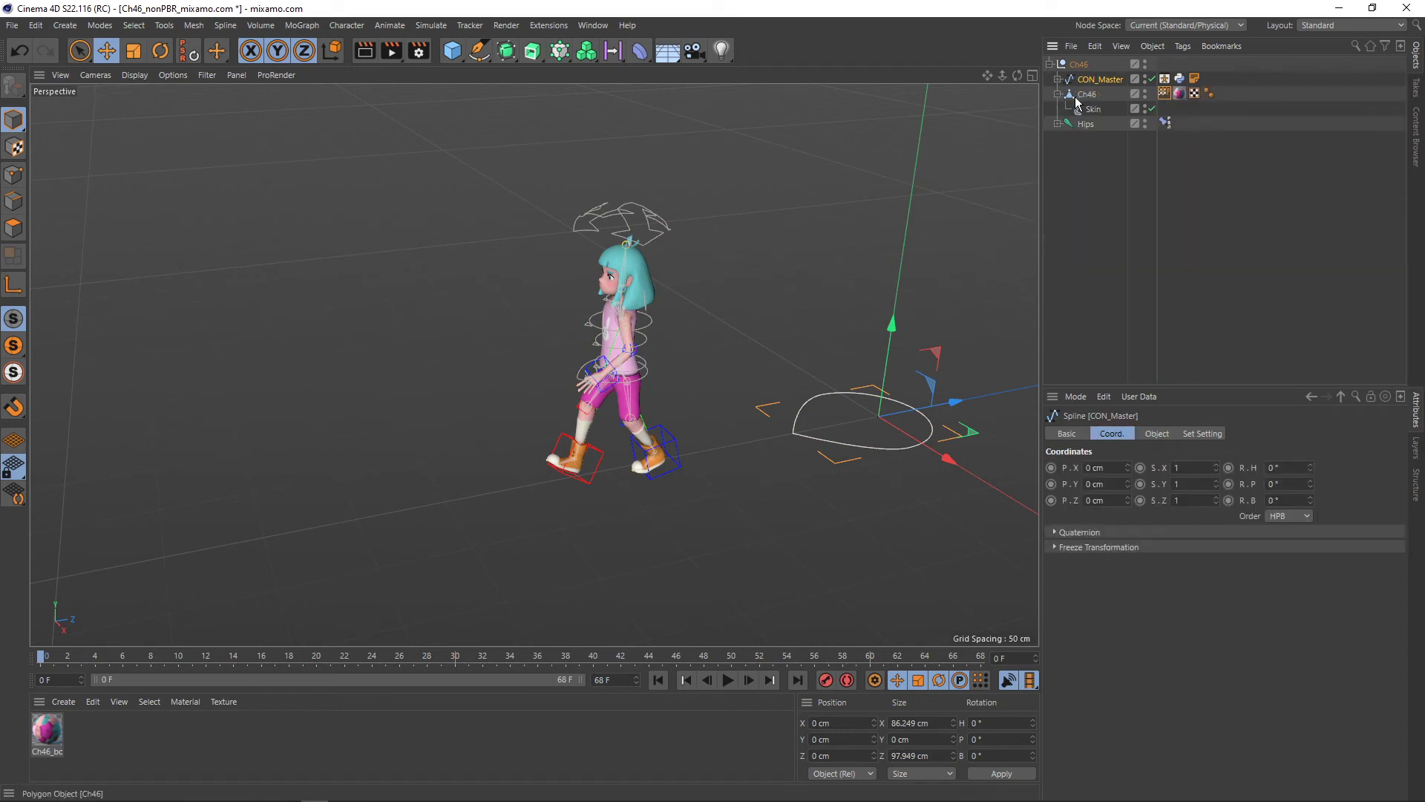
{"action": "left_click", "coordinate": [1164, 94]}
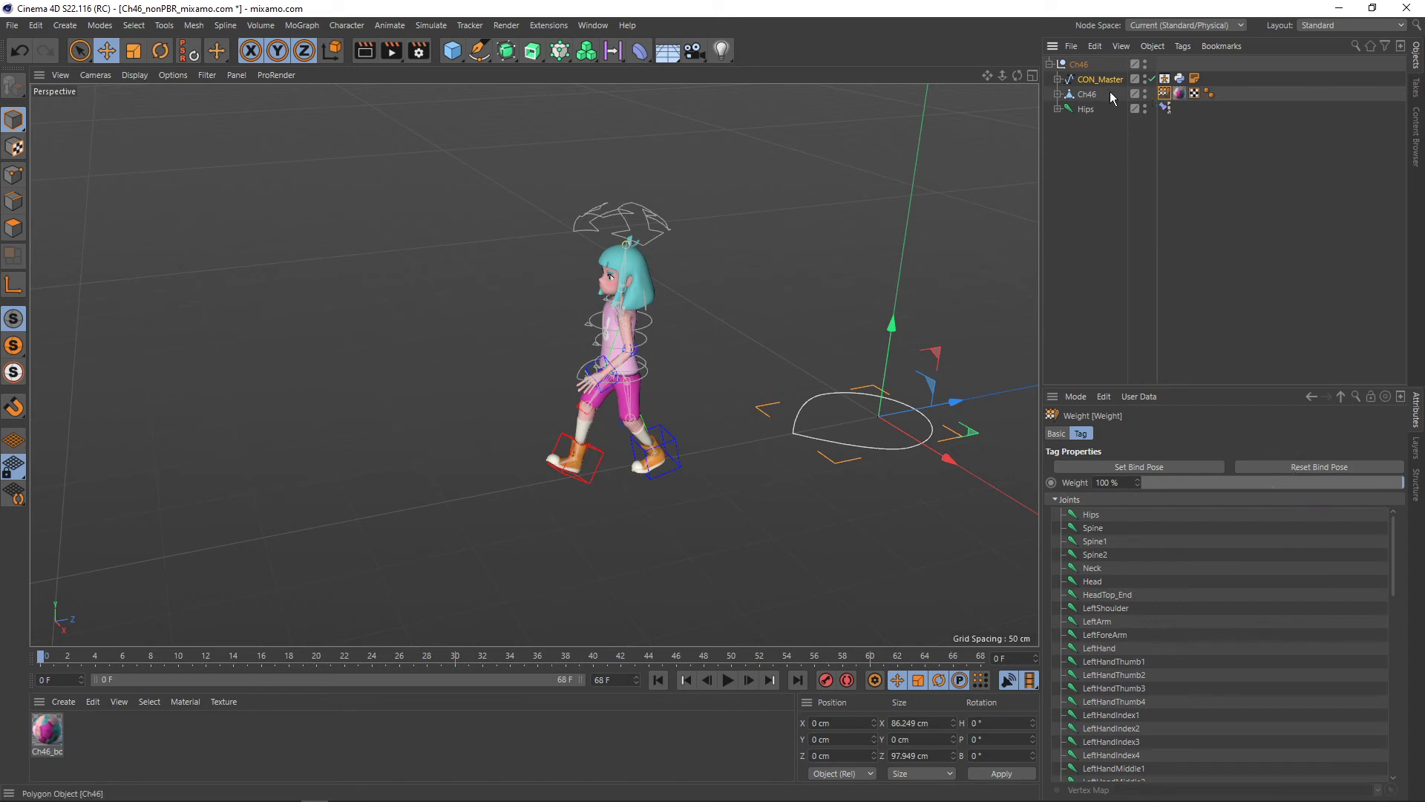
{"action": "left_click", "coordinate": [1085, 109]}
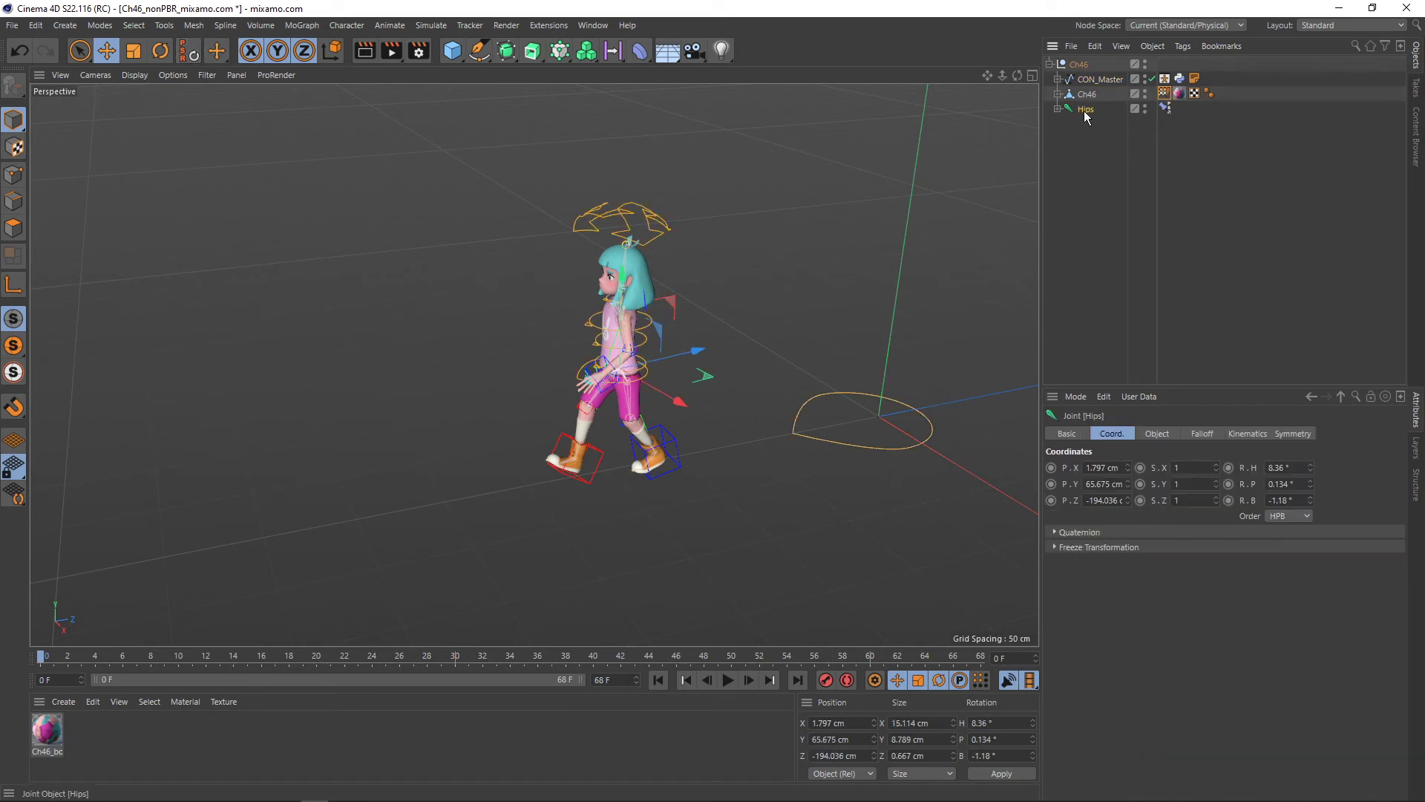
{"action": "left_click_drag", "start_coordinate": [579, 490], "coordinate": [594, 492], "text": "alt"}
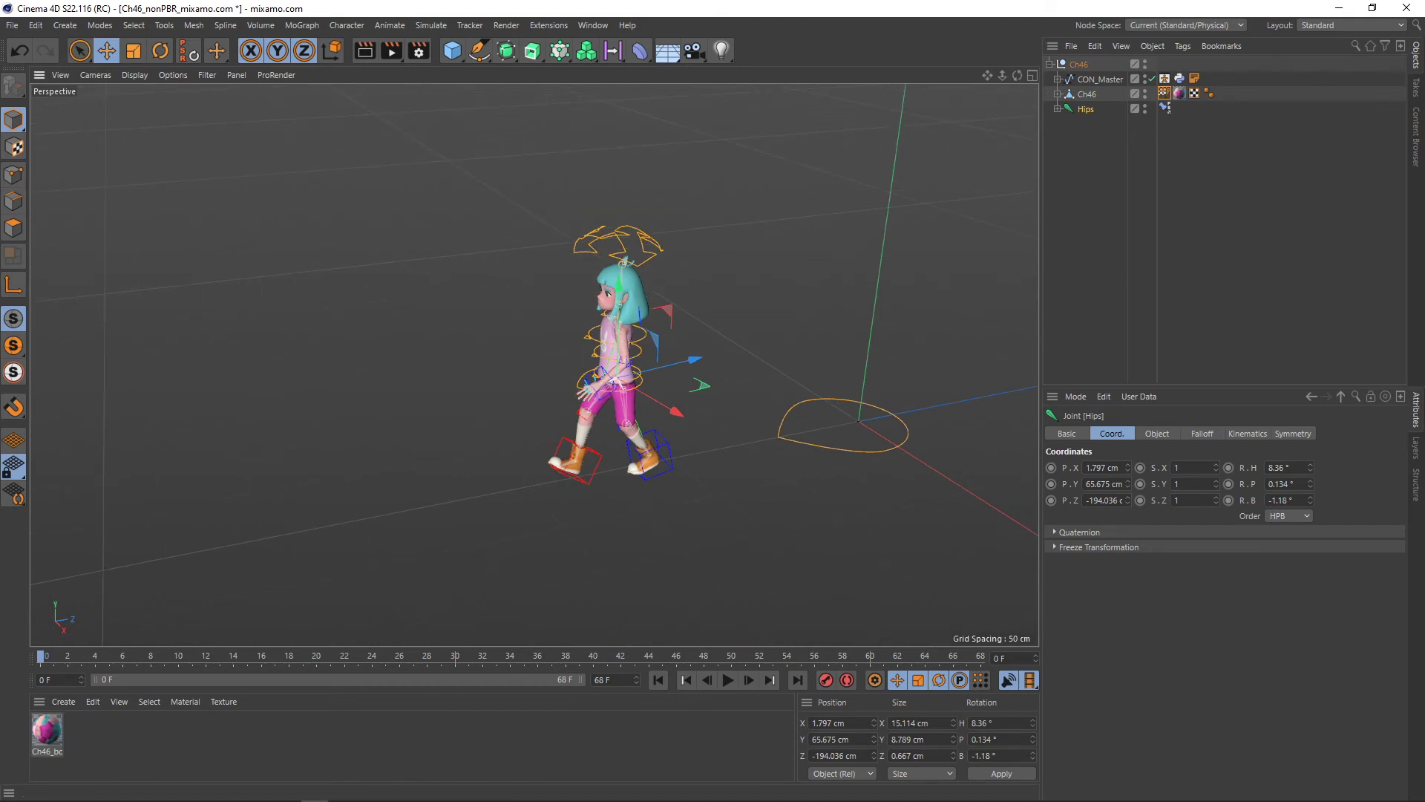
- Open Martelo 2.fbx as its own project and inspect its skeleton
{"action": "key", "text": "alt+Tab"}
{"action": "left_click_drag", "start_coordinate": [639, 338], "coordinate": [456, 354]}
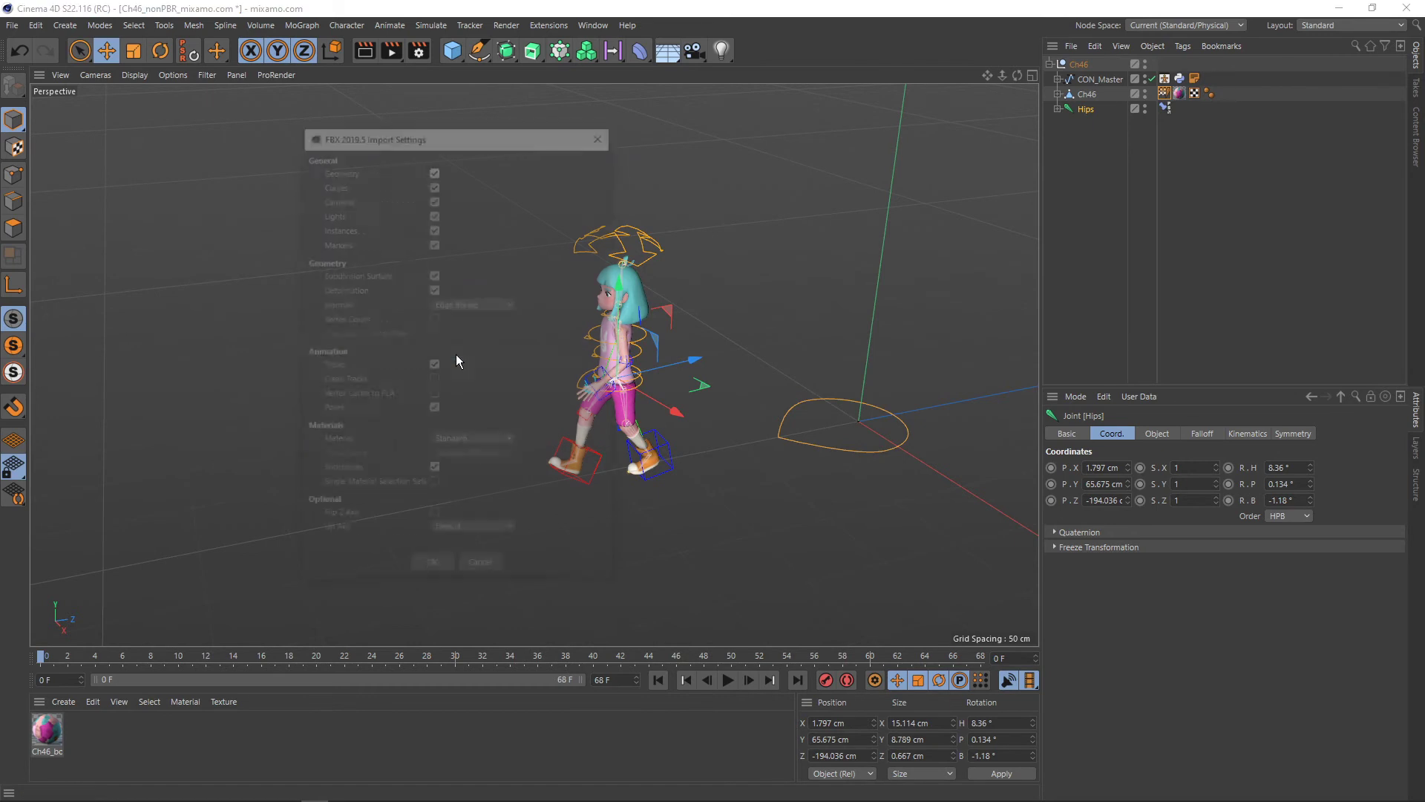
{"action": "left_click", "coordinate": [433, 570]}
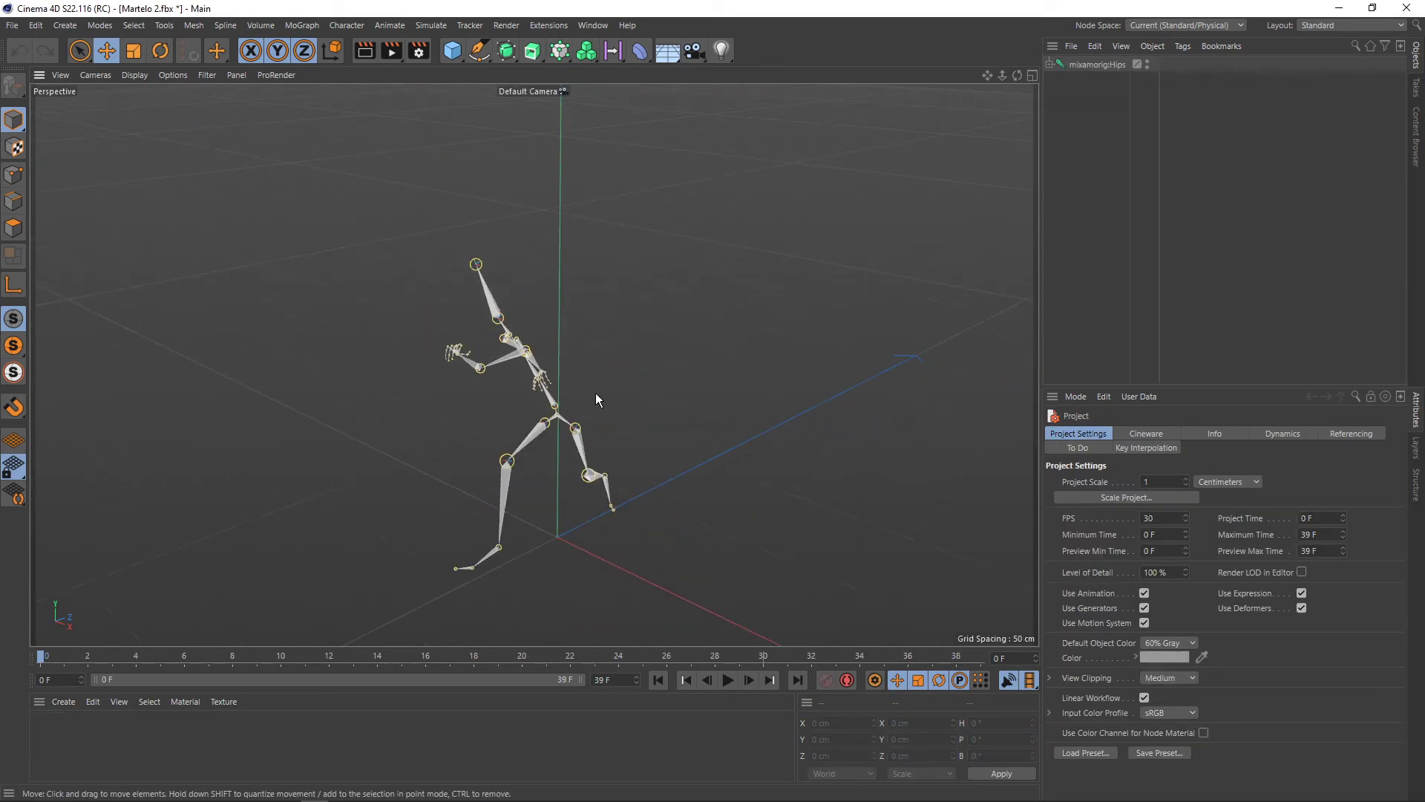
{"action": "scroll", "coordinate": [587, 397], "scroll_direction": "down", "scroll_amount": 2}
{"action": "scroll", "coordinate": [579, 402], "scroll_direction": "down", "scroll_amount": 1}
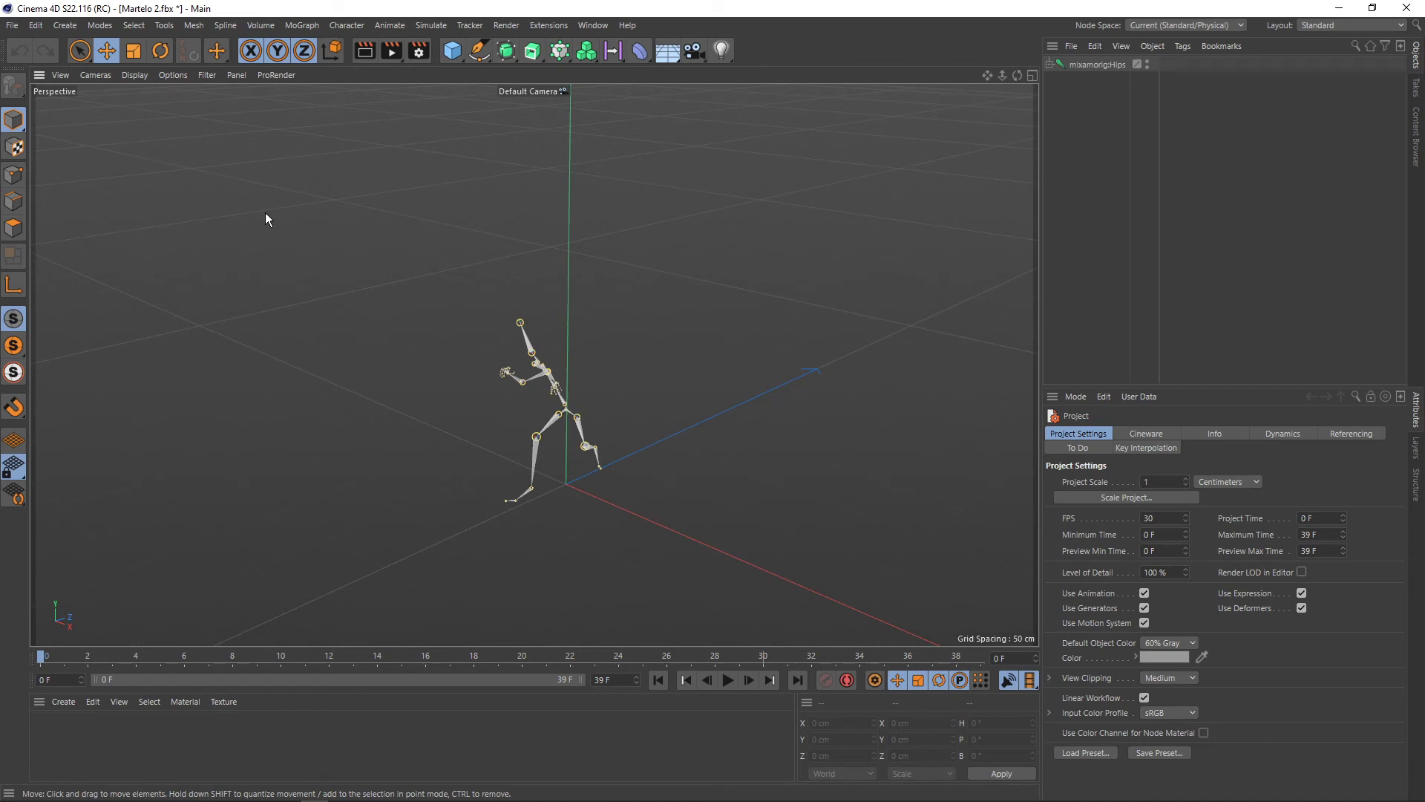
- Close the Martelo 2.fbx project without saving
{"action": "left_click", "coordinate": [14, 26]}
{"action": "left_click", "coordinate": [31, 119]}
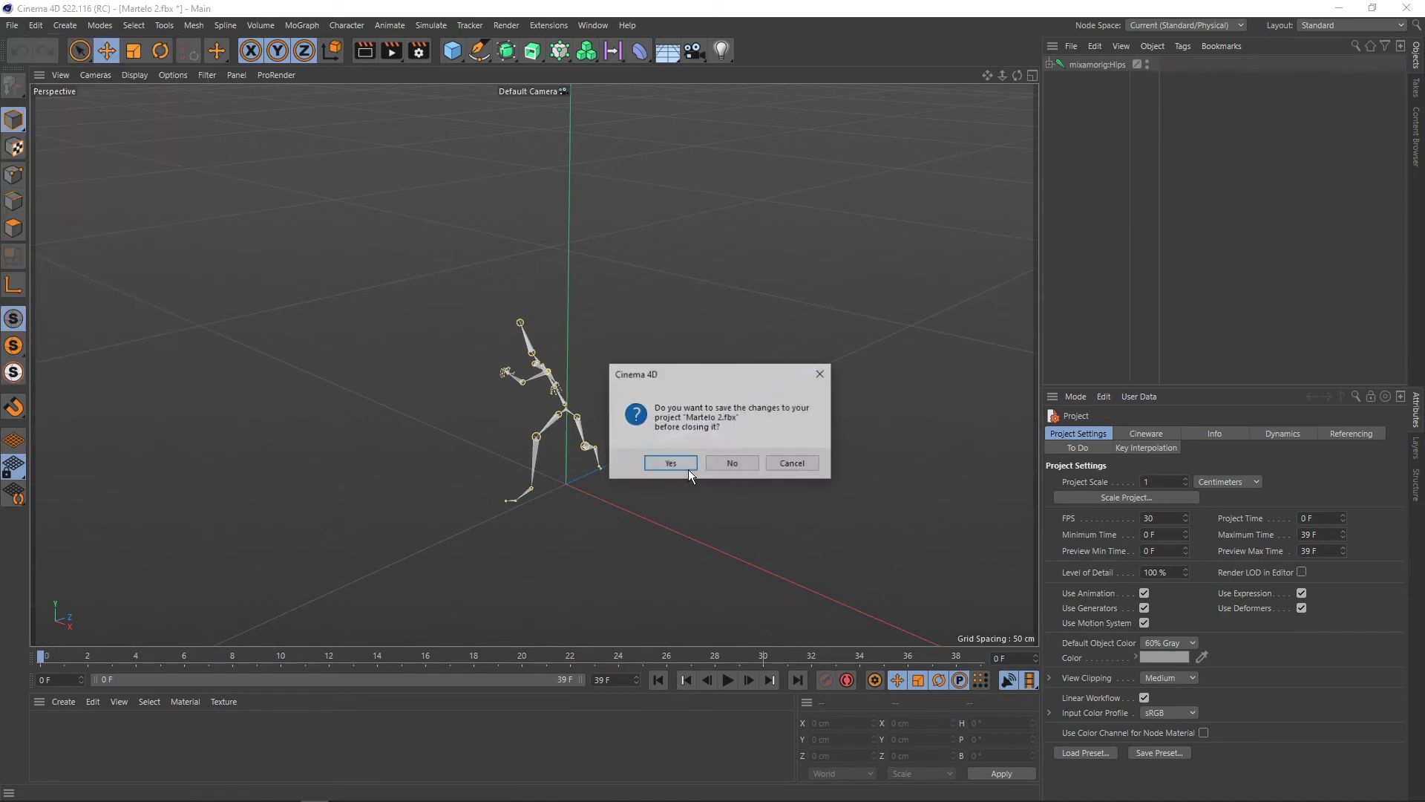
{"action": "left_click", "coordinate": [732, 466]}
- Merge Martelo 2.fbx from Downloads into the Ch46 scene with default FBX import settings
{"action": "left_click", "coordinate": [13, 25]}
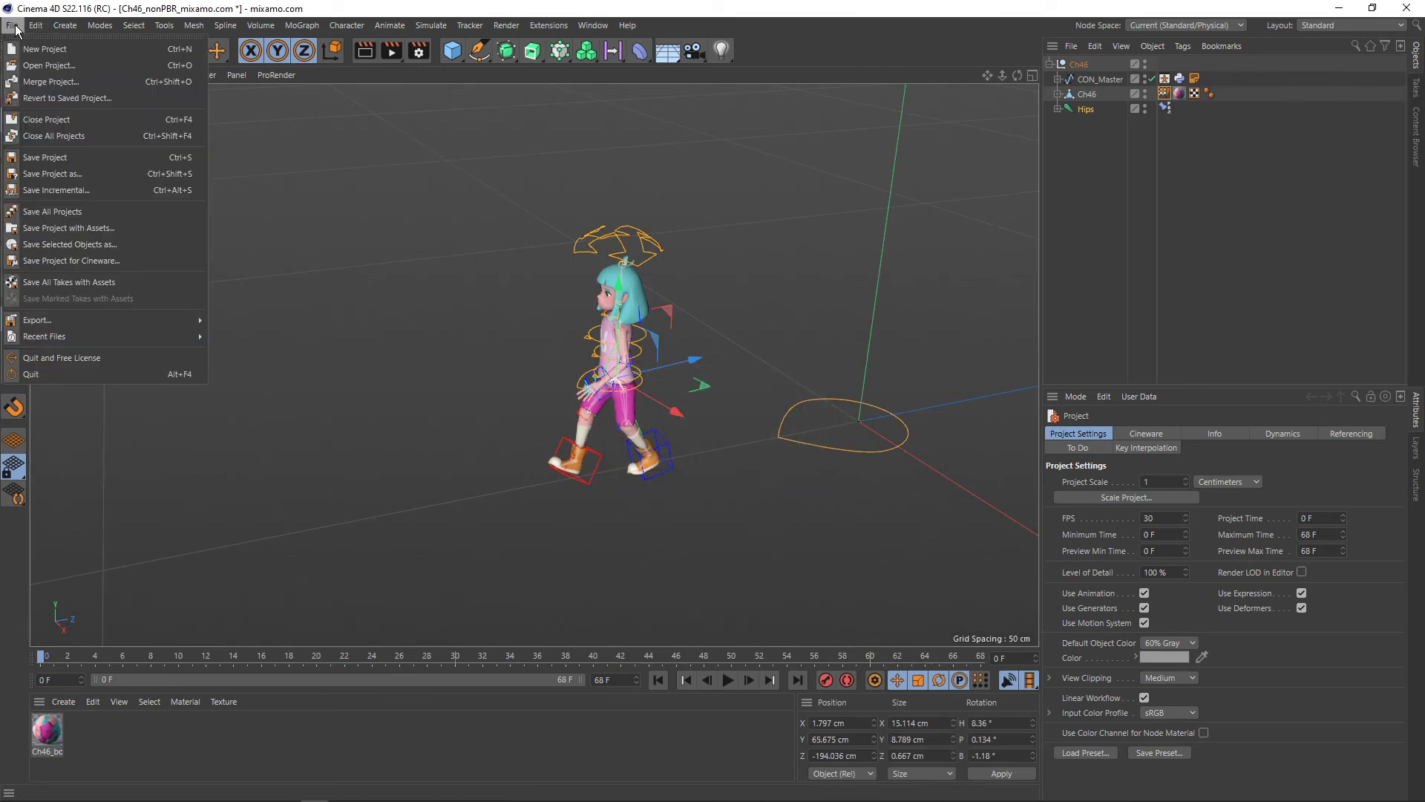
{"action": "left_click", "coordinate": [1073, 219]}
{"action": "left_click", "coordinate": [1071, 47]}
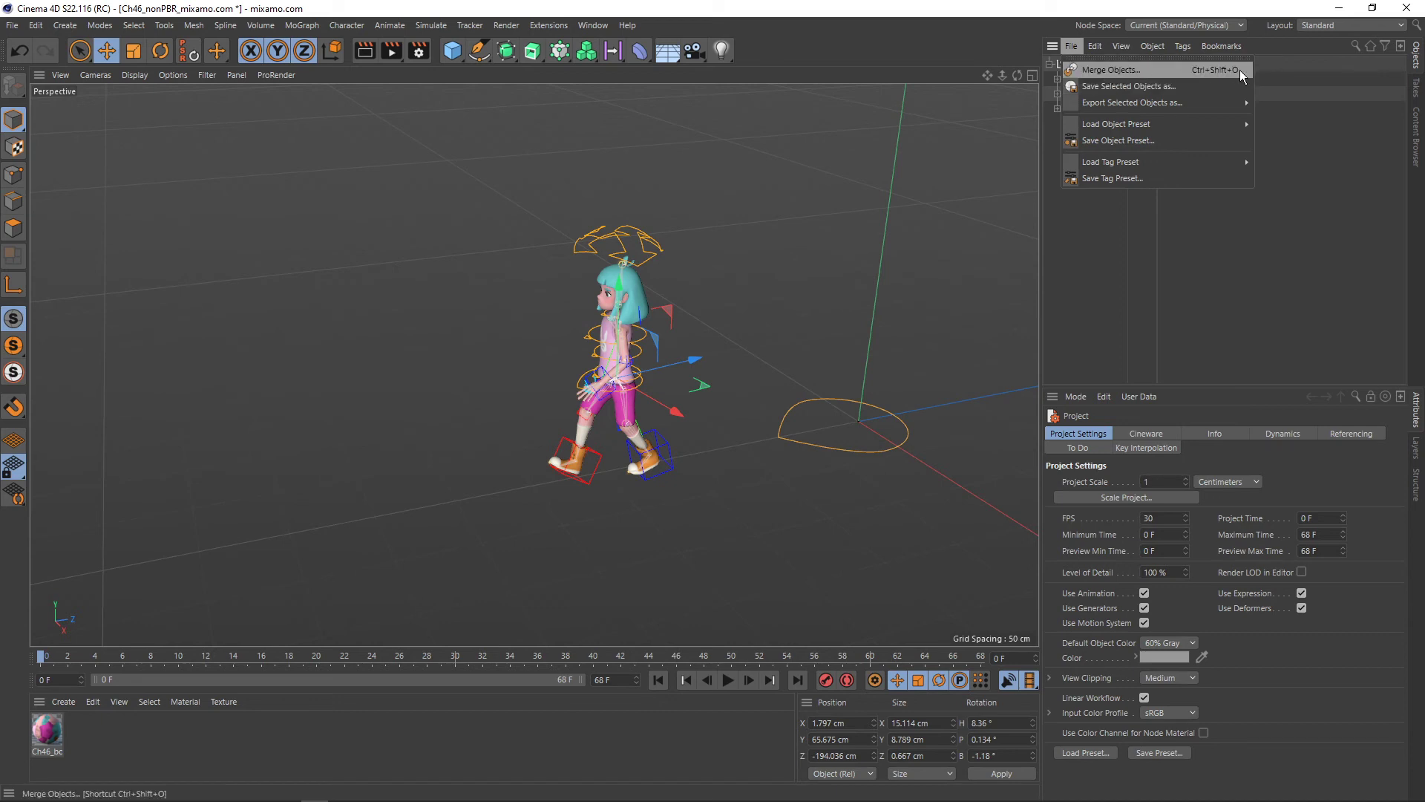
{"action": "left_click", "coordinate": [1112, 70]}
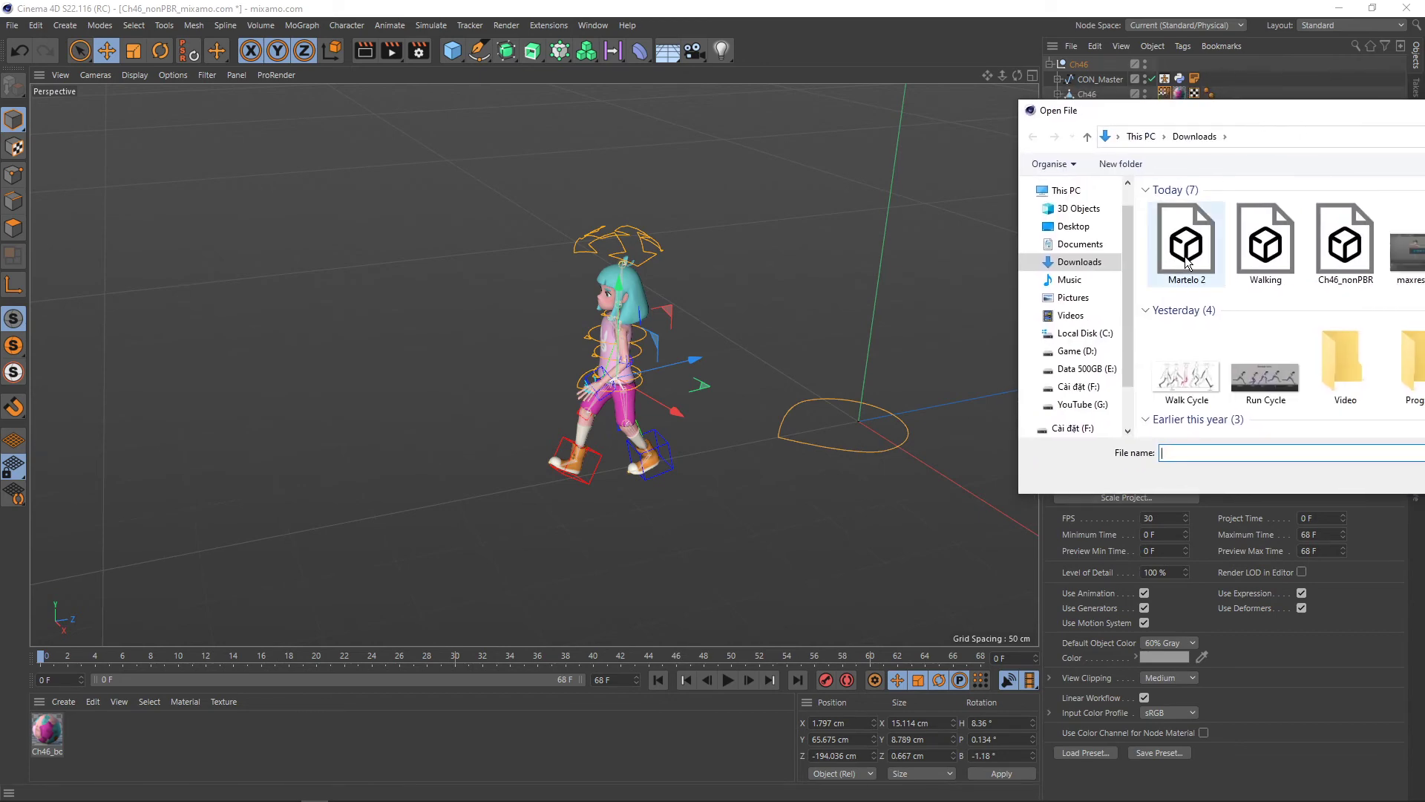
{"action": "double_click", "coordinate": [1184, 260]}
{"action": "left_click", "coordinate": [1153, 469]}
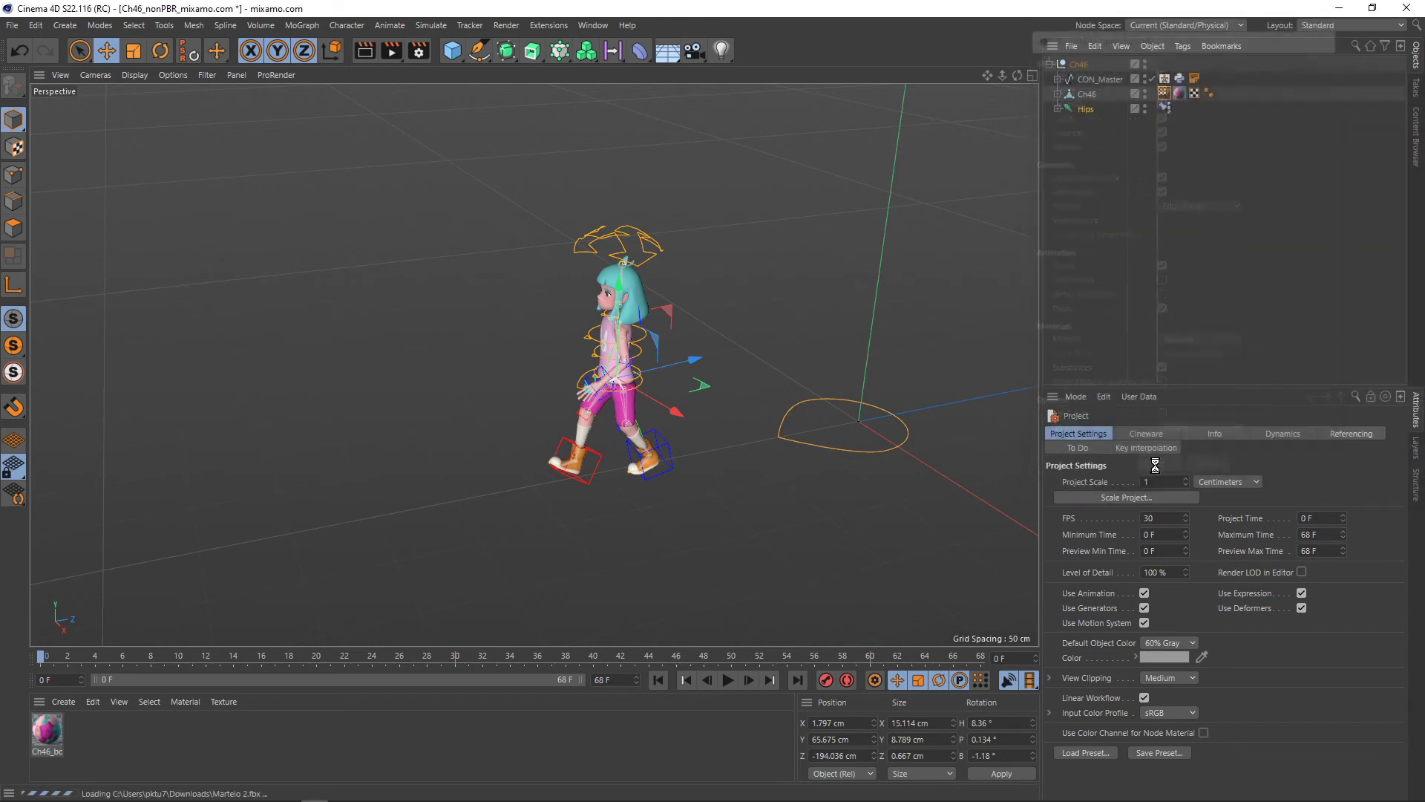
{"action": "left_click", "coordinate": [724, 685]}
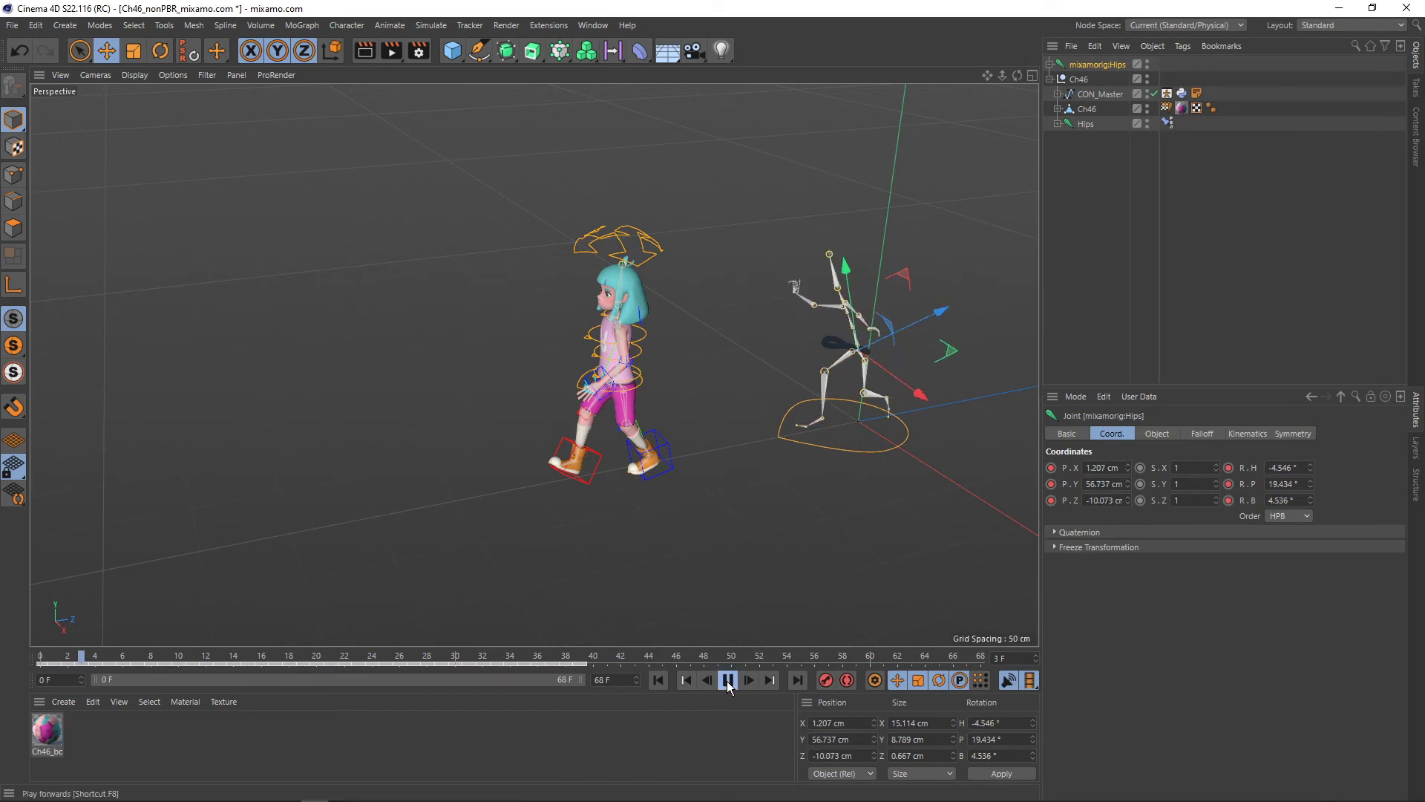
{"action": "middle_click_drag", "start_coordinate": [817, 451], "coordinate": [658, 491], "text": "alt"}
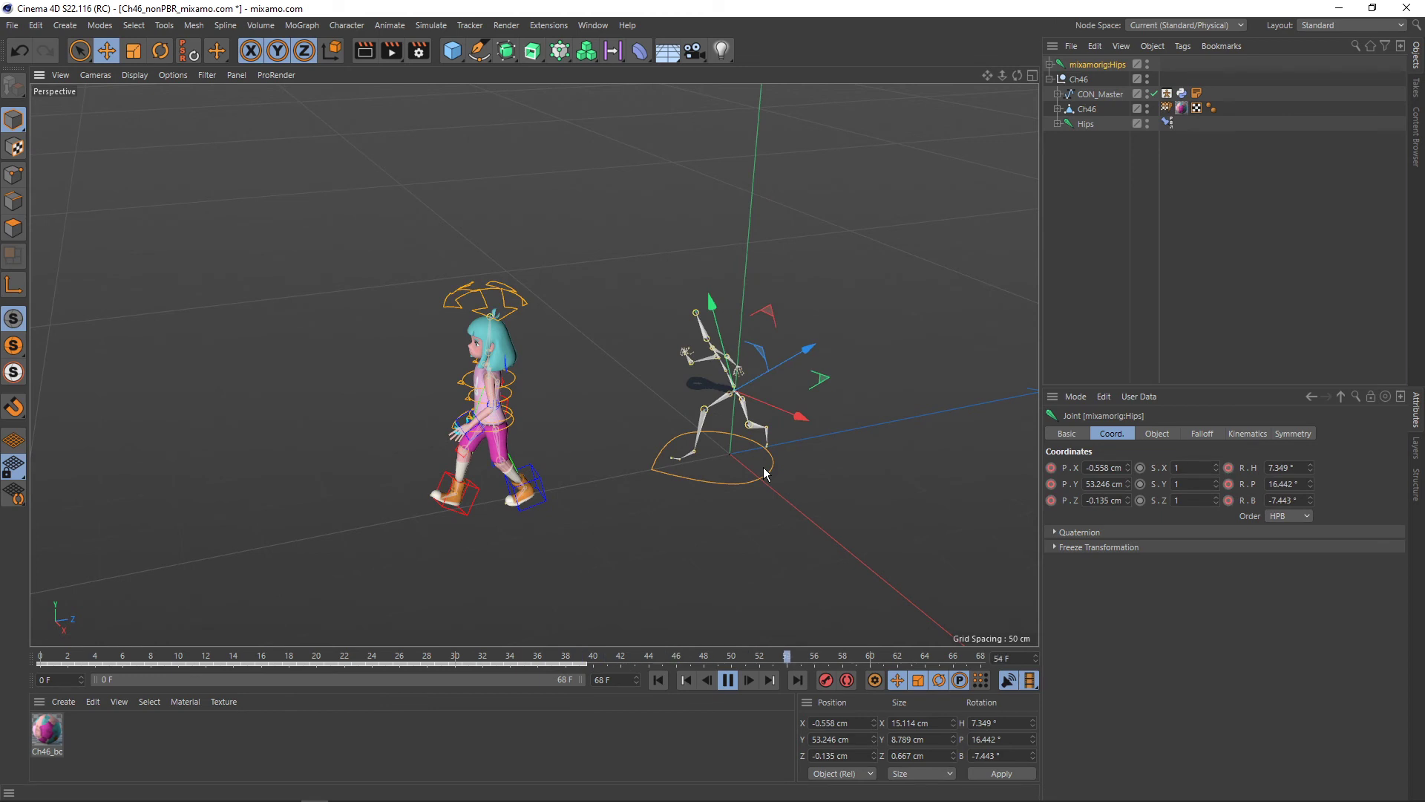
{"action": "left_click", "coordinate": [726, 681]}
{"action": "left_click", "coordinate": [1050, 78]}
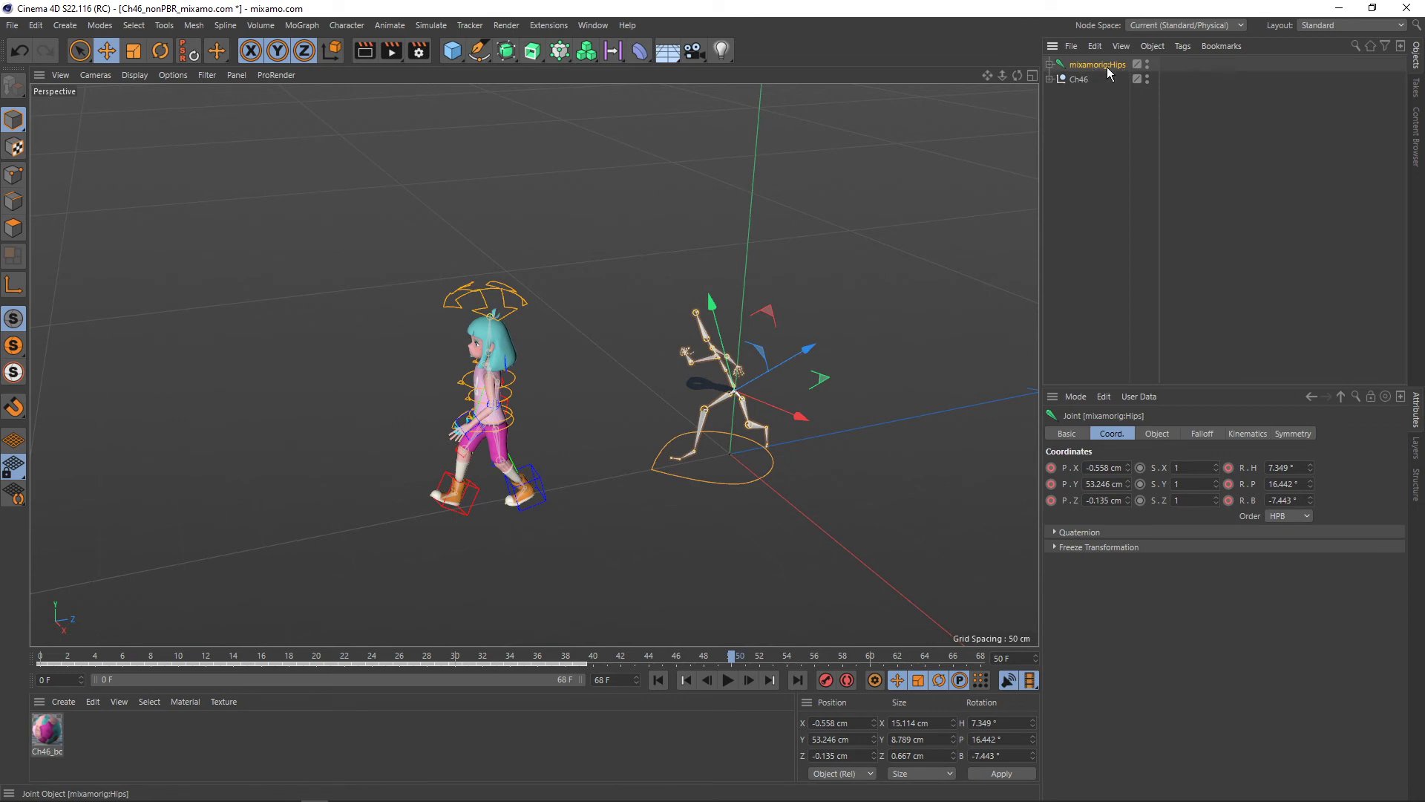
{"action": "left_click", "coordinate": [1083, 79]}
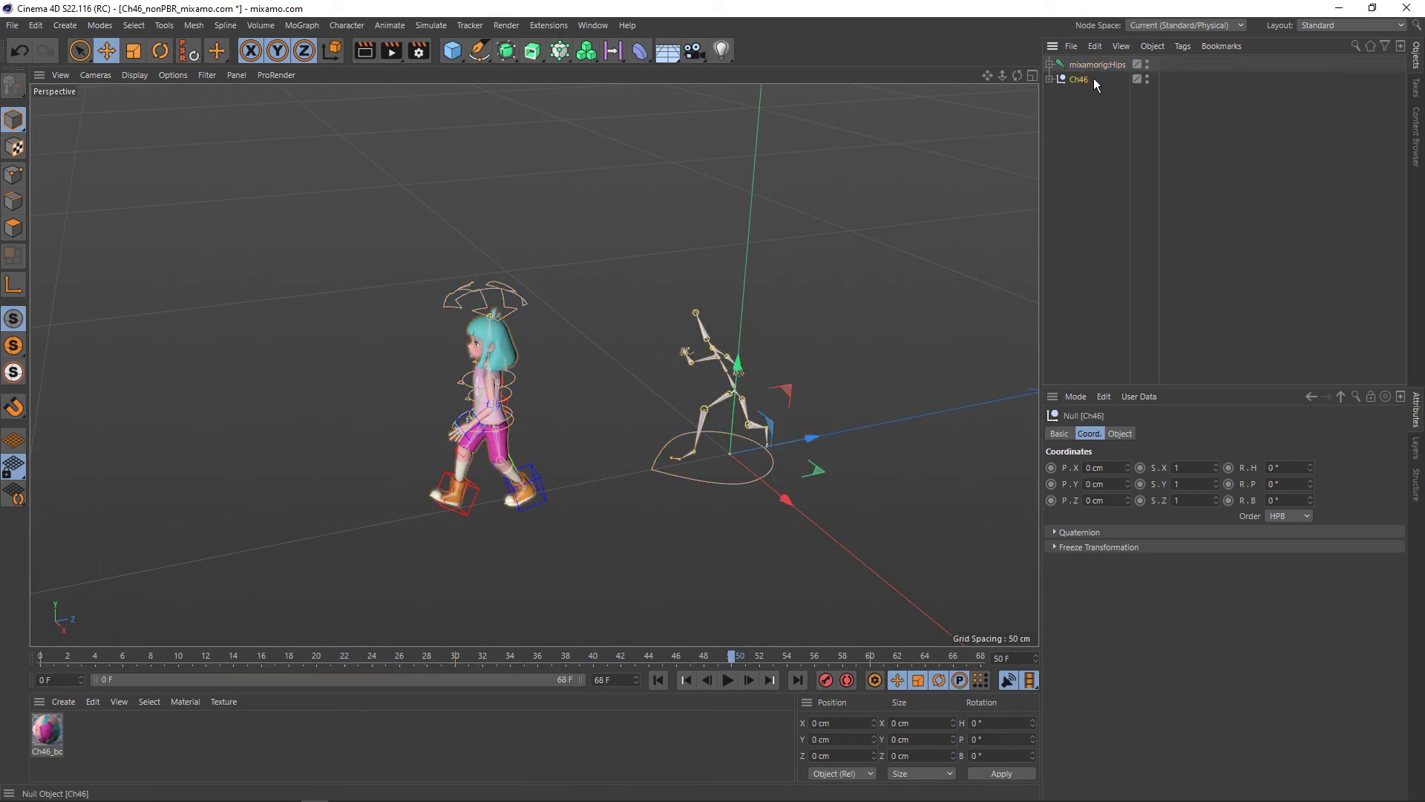
{"action": "left_click", "coordinate": [1050, 79]}
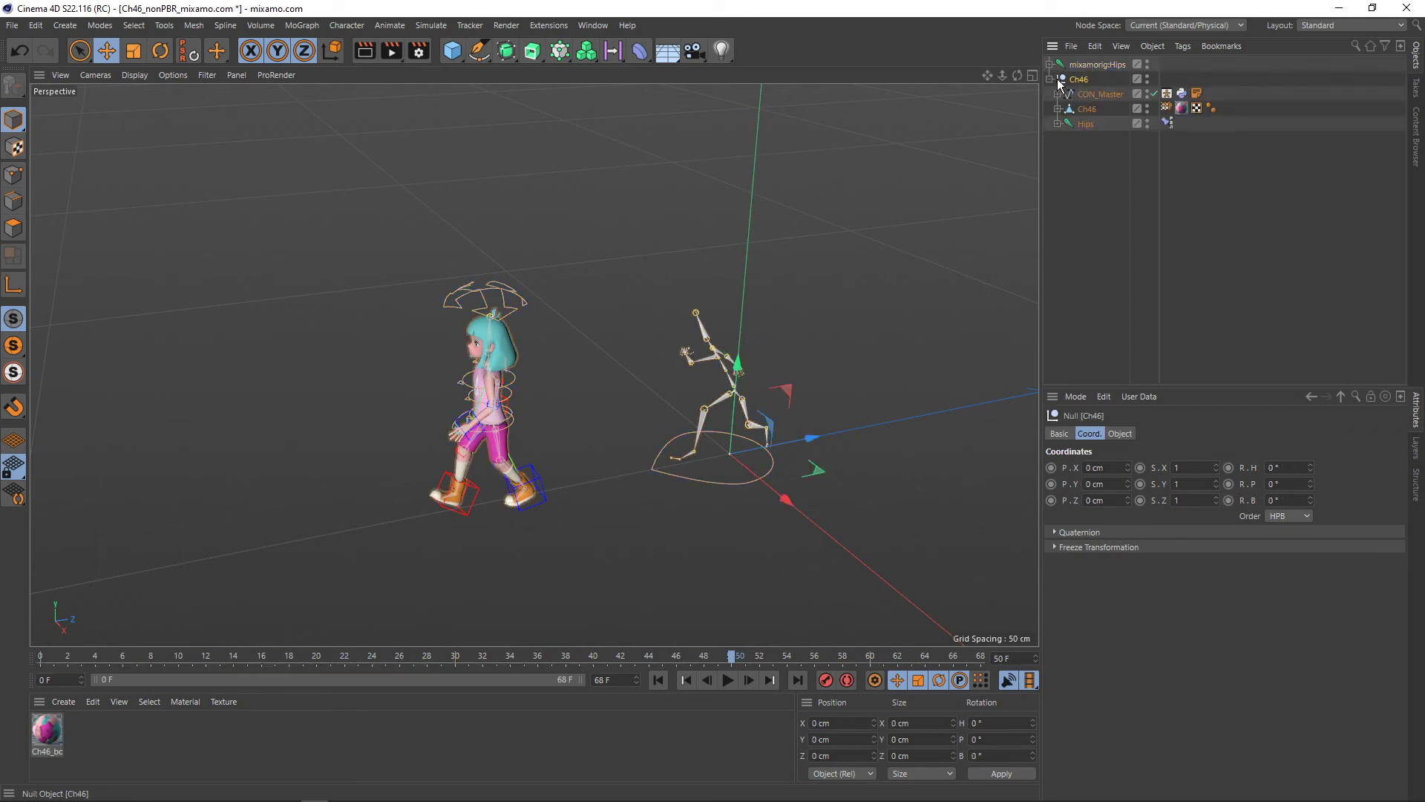
{"action": "left_click", "coordinate": [1051, 79]}
{"action": "left_click", "coordinate": [1148, 78]}
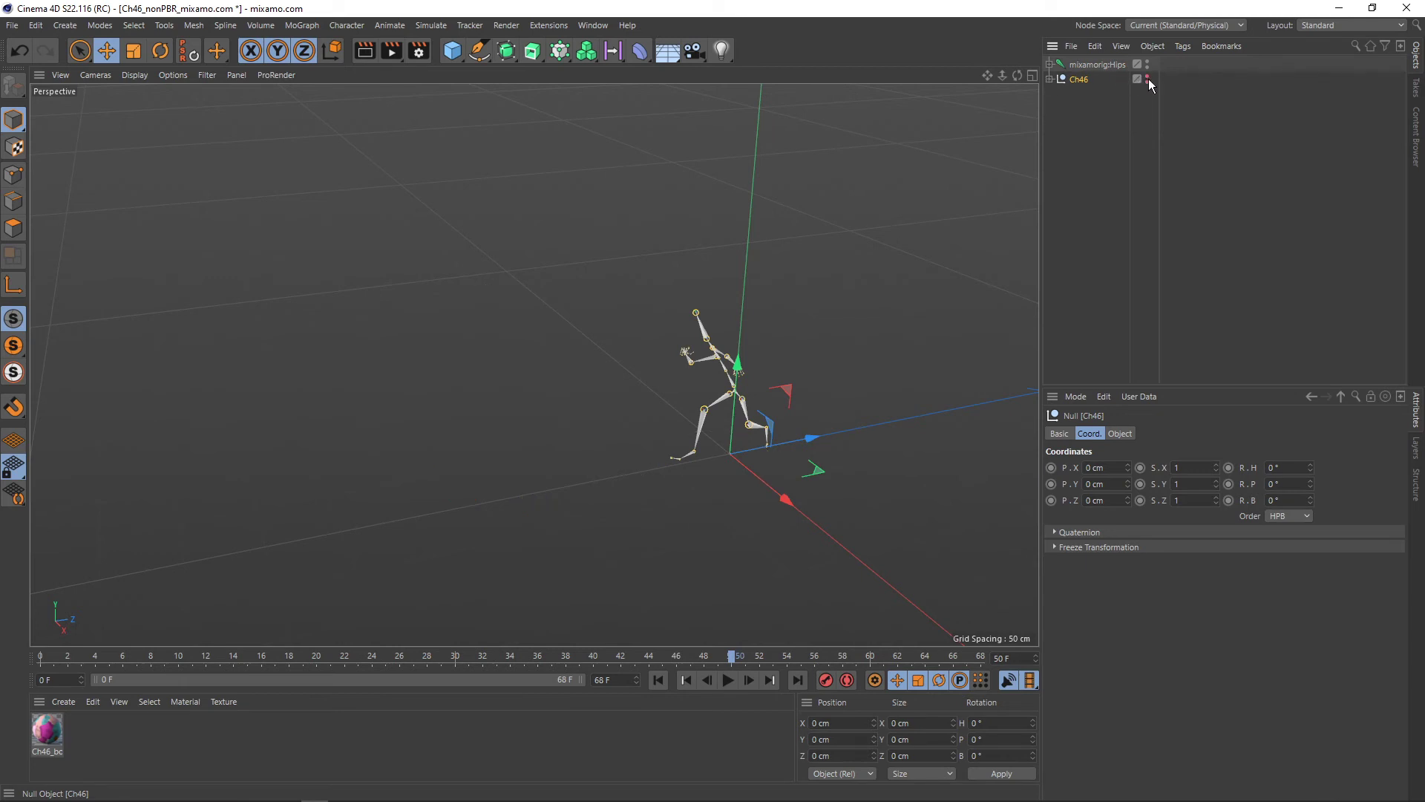
{"action": "left_click", "coordinate": [1148, 79]}
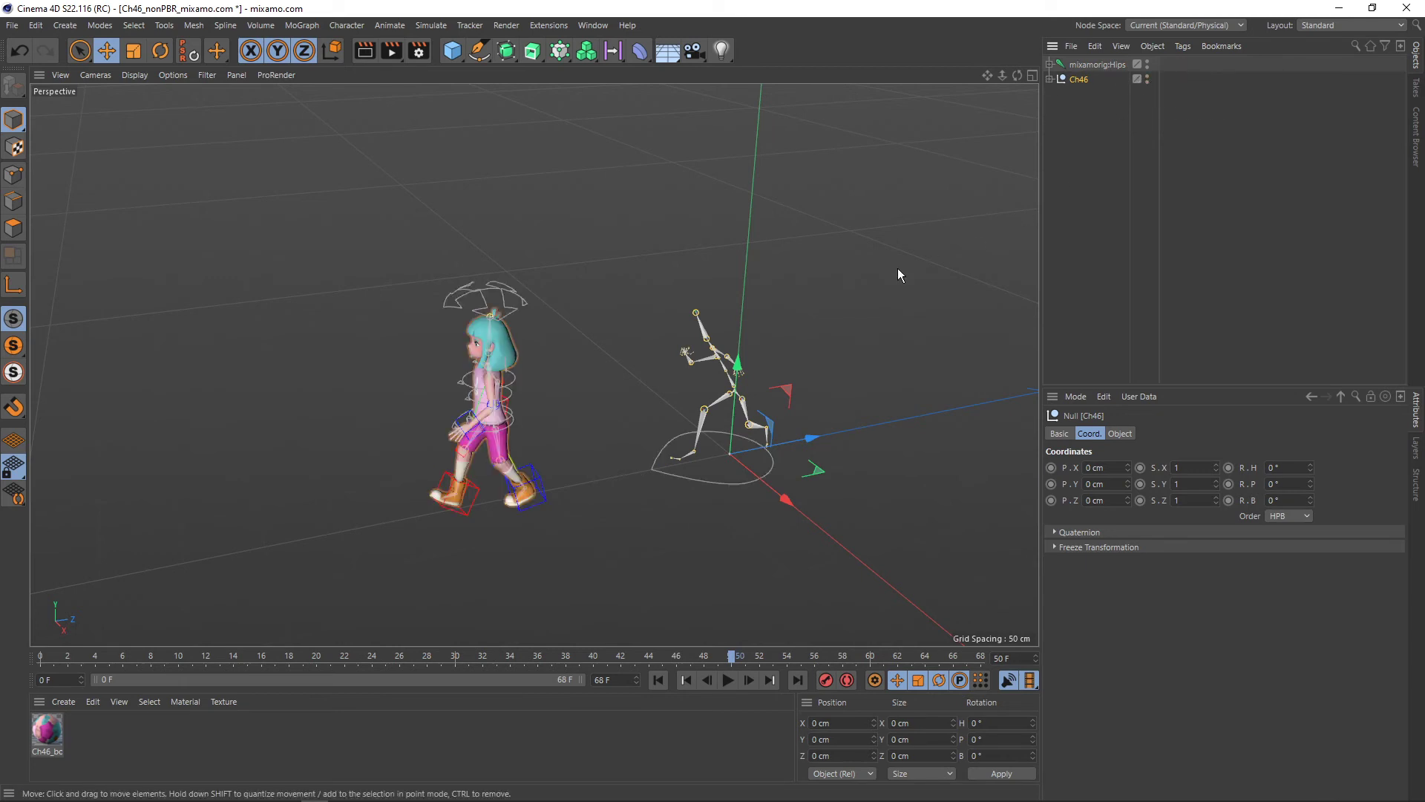
{"action": "left_click_drag", "start_coordinate": [898, 269], "coordinate": [652, 297], "text": "alt"}
{"action": "left_click", "coordinate": [728, 680]}
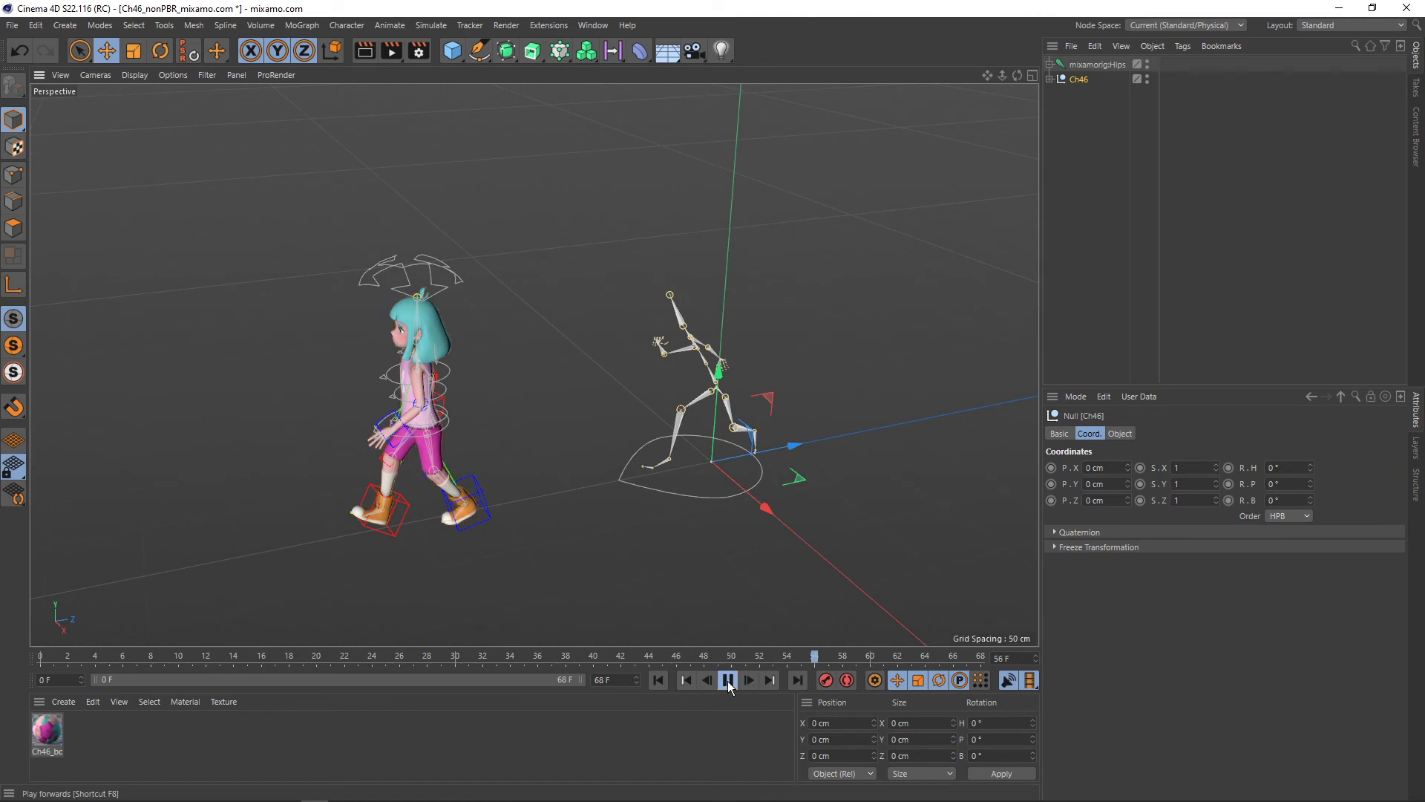
{"action": "key", "text": "shift+f"}
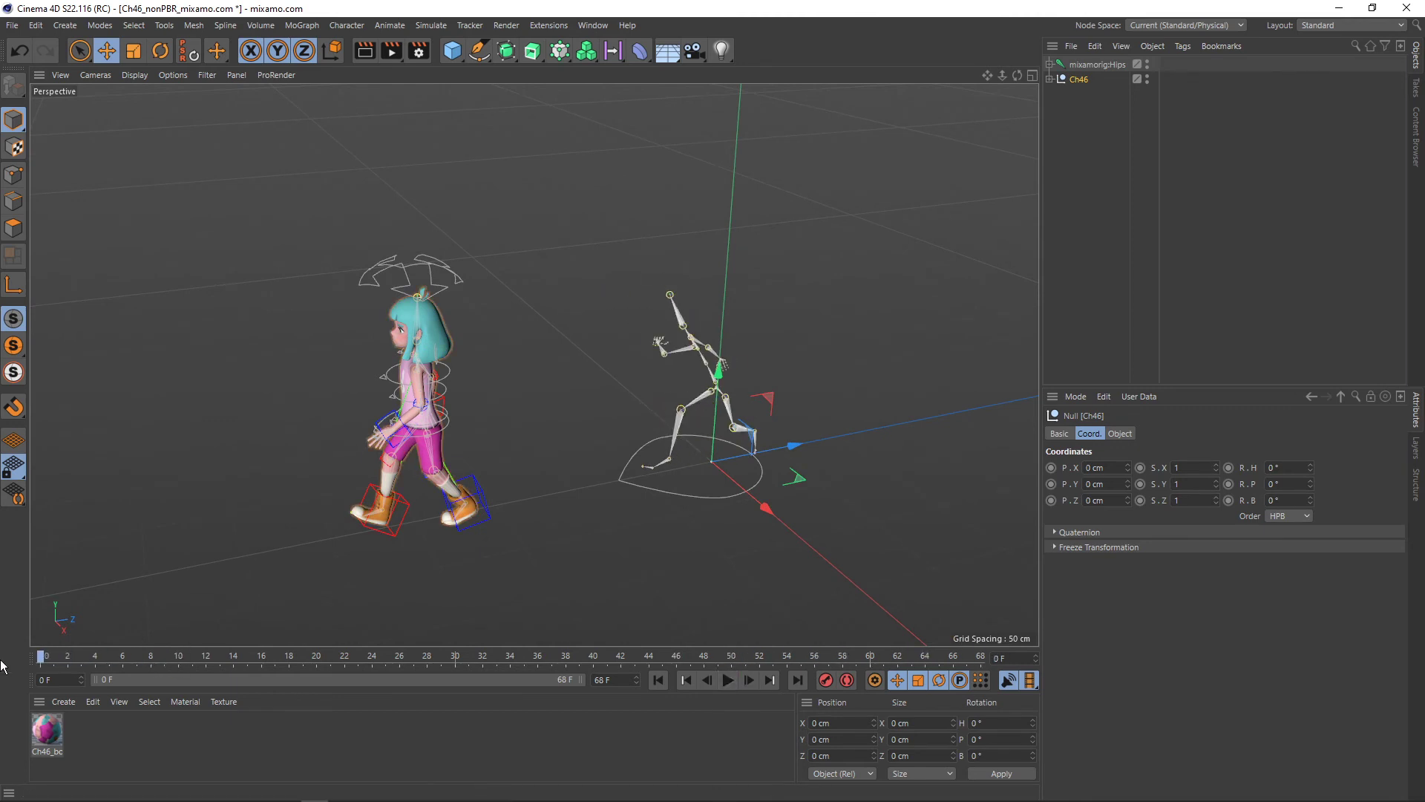
{"action": "left_click", "coordinate": [1050, 78]}
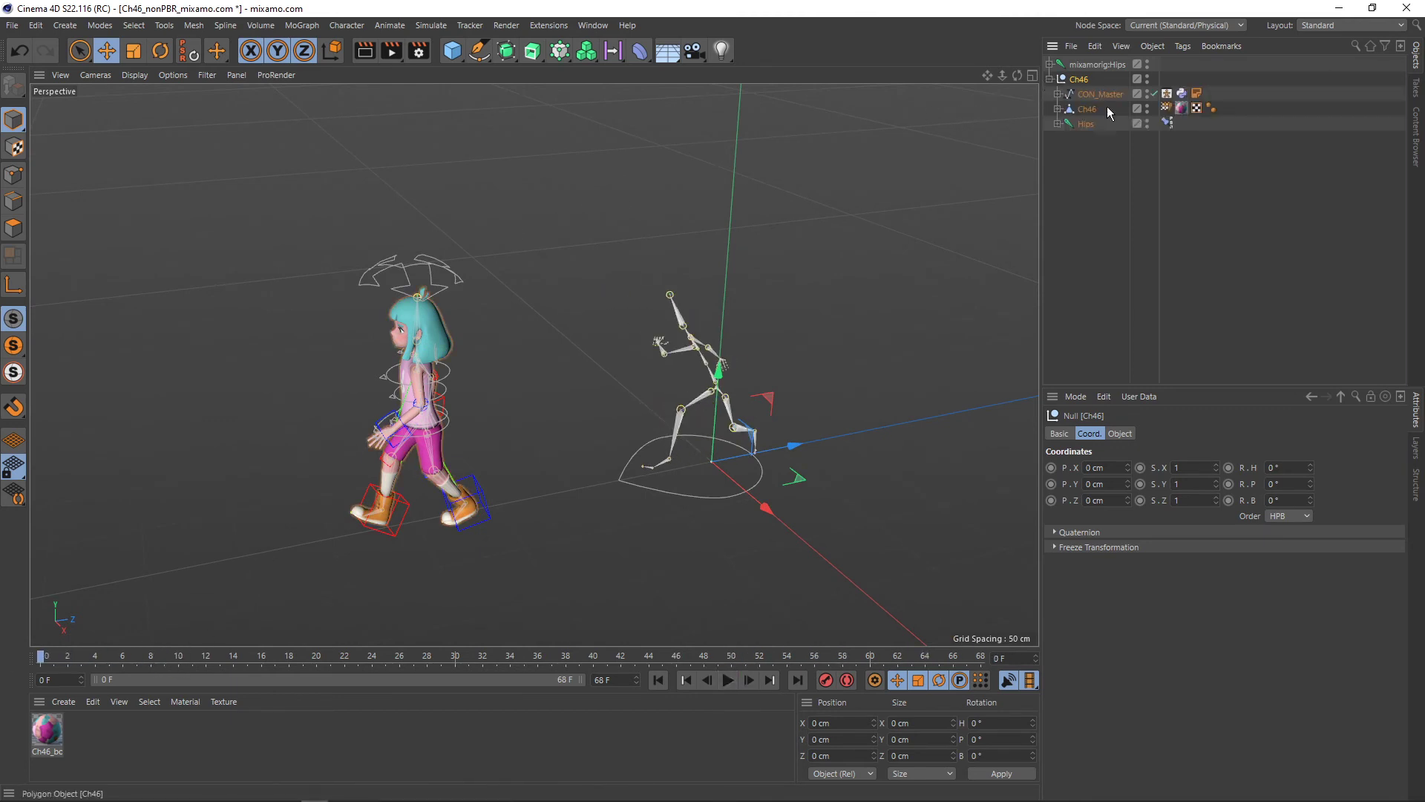
{"action": "left_click", "coordinate": [1103, 93]}
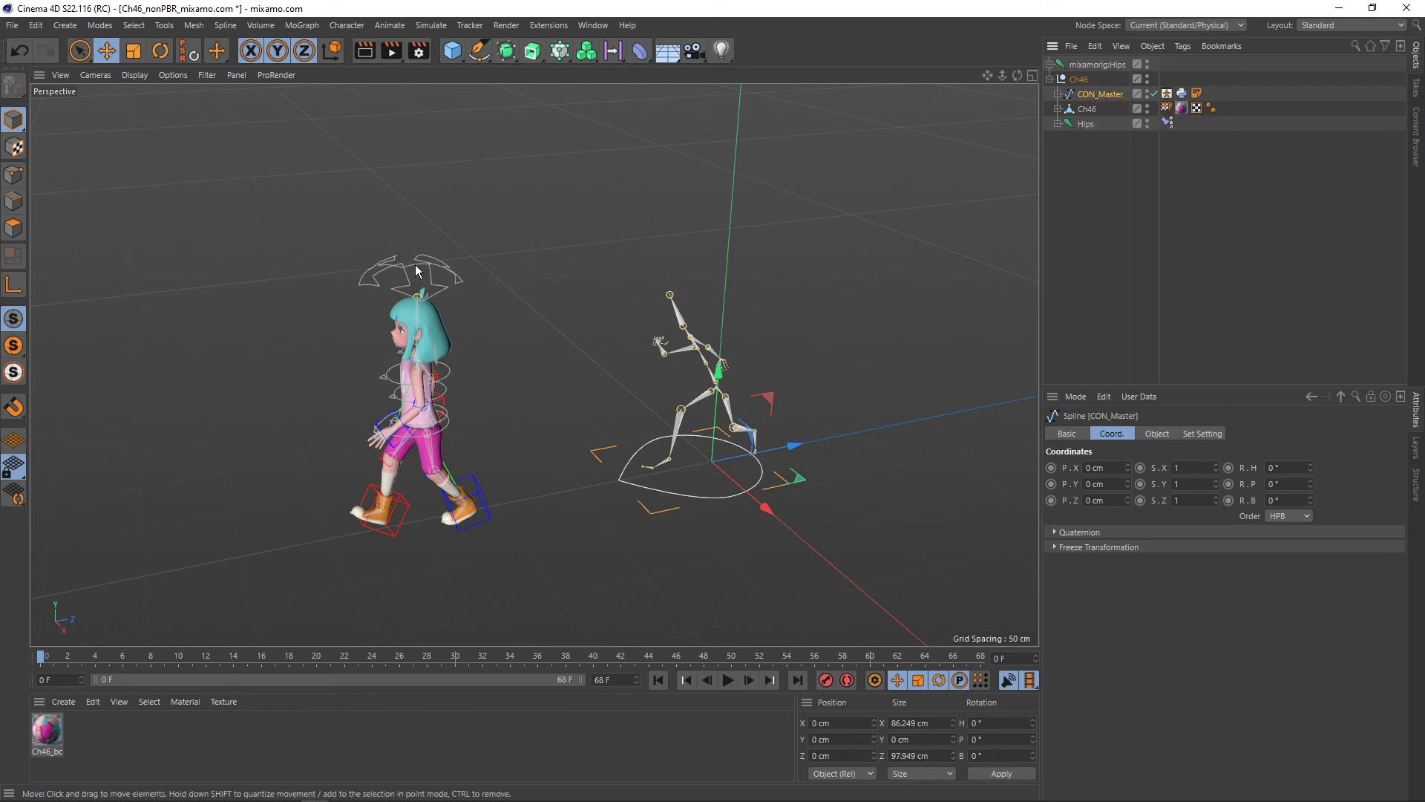
- Float the RH_Character_Tools palette with large icons, sized to show all fifteen commands
{"action": "left_click", "coordinate": [550, 25]}
{"action": "mouse_move", "coordinate": [588, 119]}
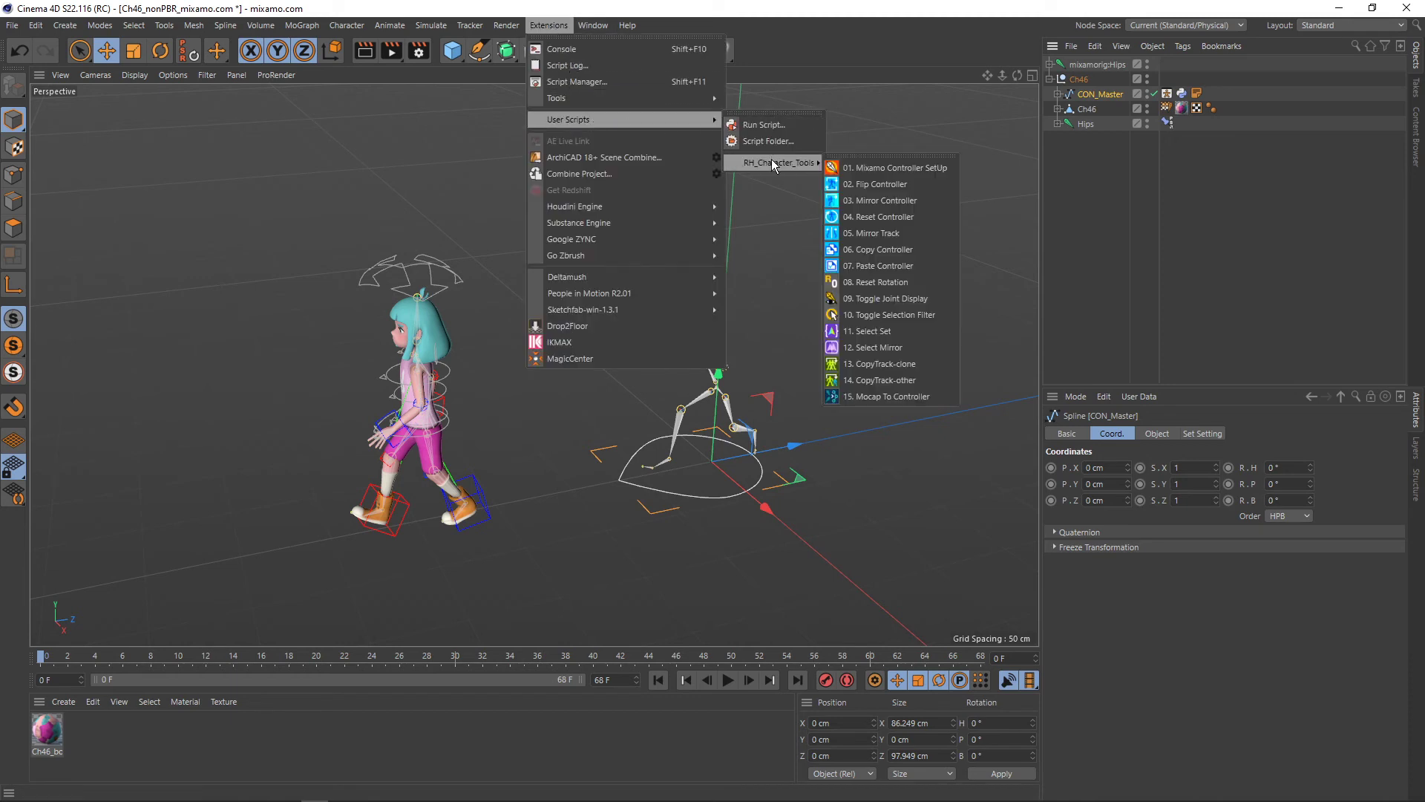
{"action": "left_click", "coordinate": [868, 158]}
{"action": "left_click_drag", "start_coordinate": [870, 157], "coordinate": [934, 153]}
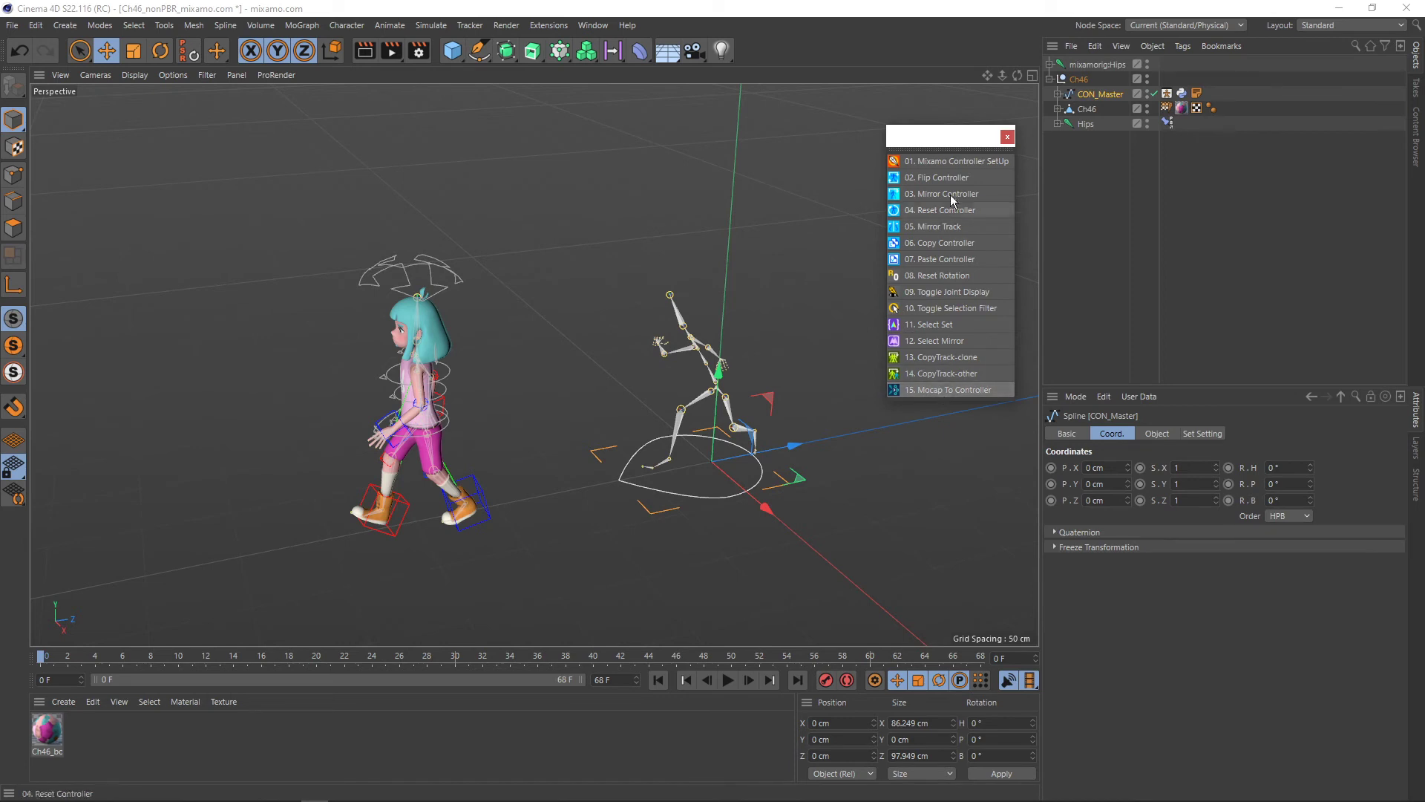
{"action": "right_click", "coordinate": [947, 155]}
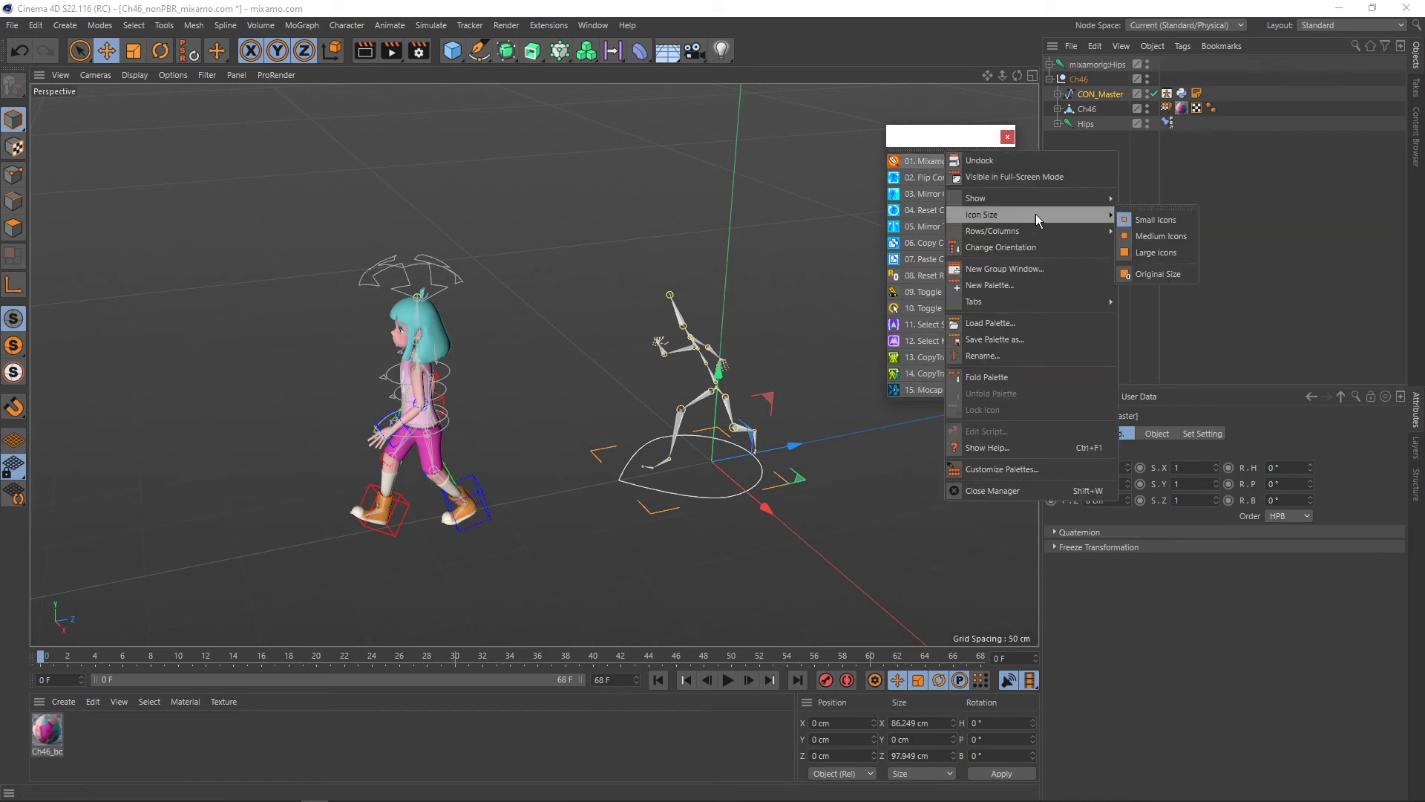
{"action": "left_click", "coordinate": [1146, 271]}
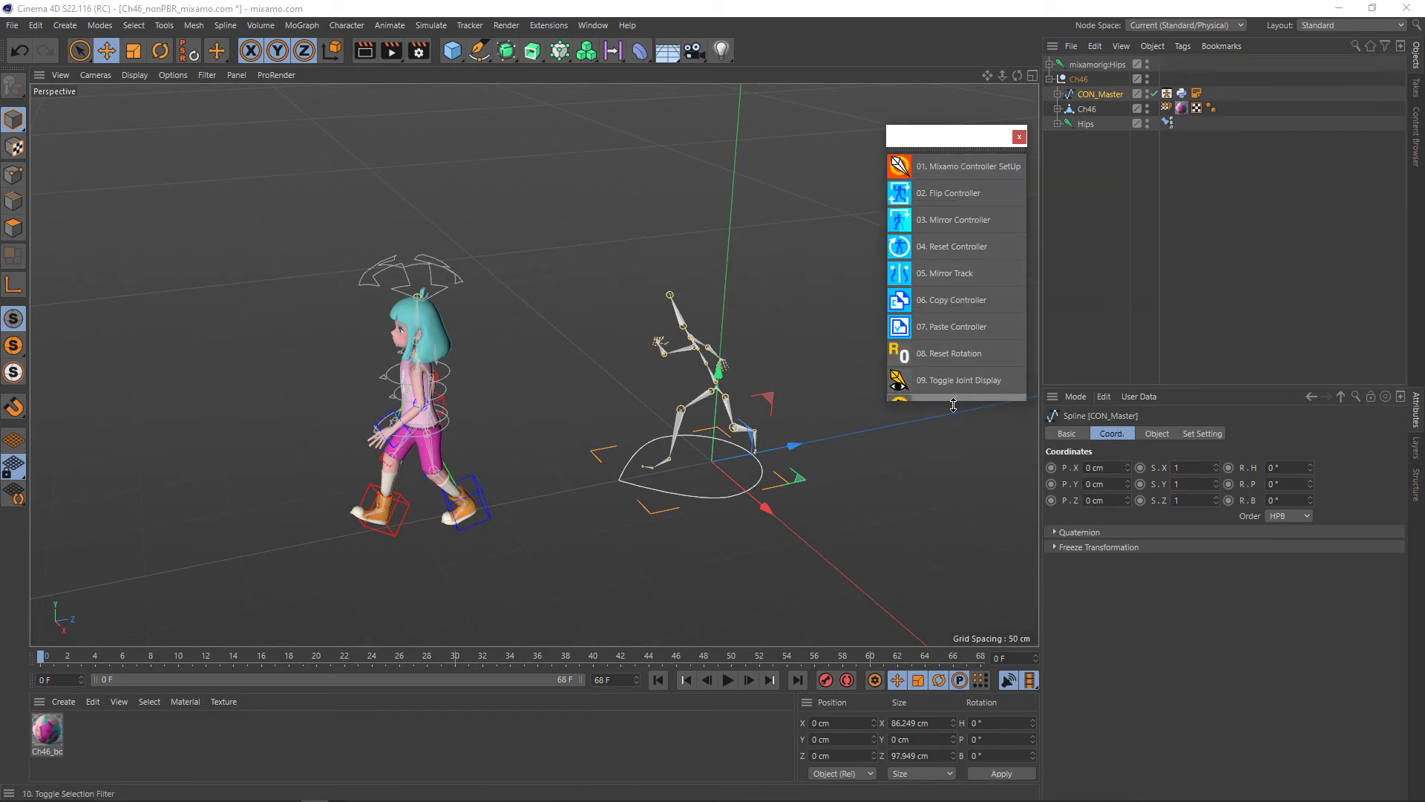
{"action": "left_click_drag", "start_coordinate": [947, 399], "coordinate": [948, 576]}
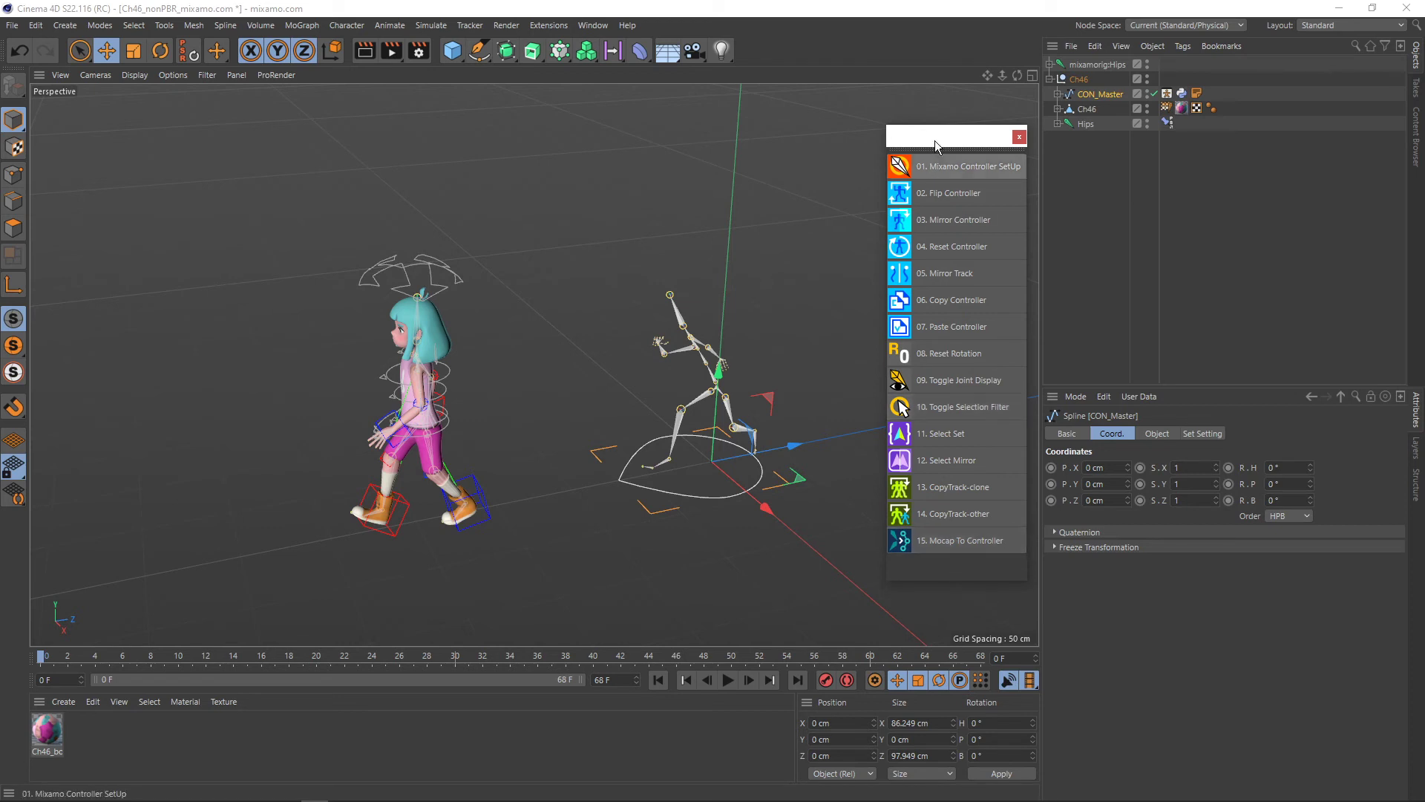
{"action": "left_click_drag", "start_coordinate": [933, 141], "coordinate": [1087, 188]}
{"action": "left_click", "coordinate": [1089, 95]}
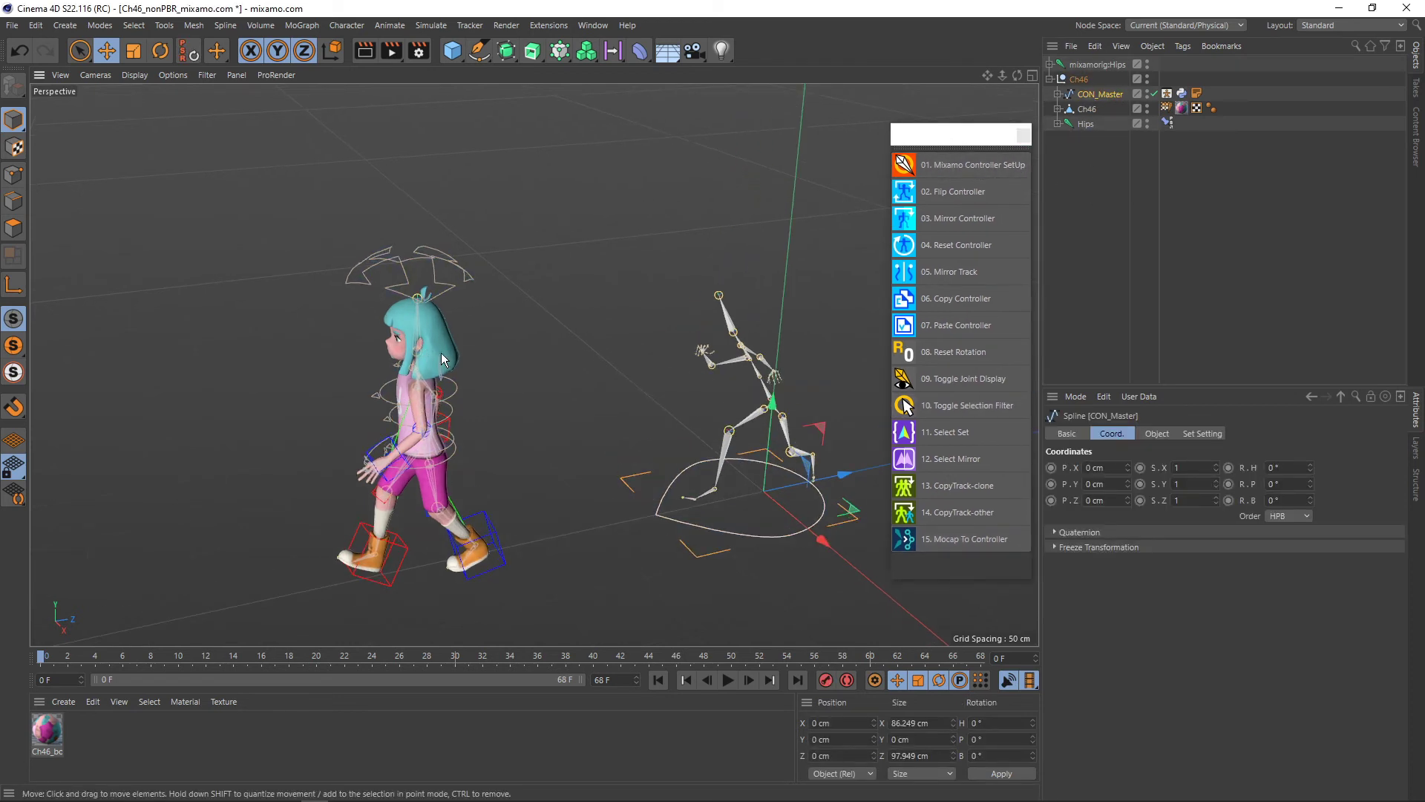
- Check the Mocap To Controller bake settings (frames 0–39), then cancel
{"action": "left_click_drag", "start_coordinate": [441, 353], "coordinate": [489, 207], "text": "alt"}
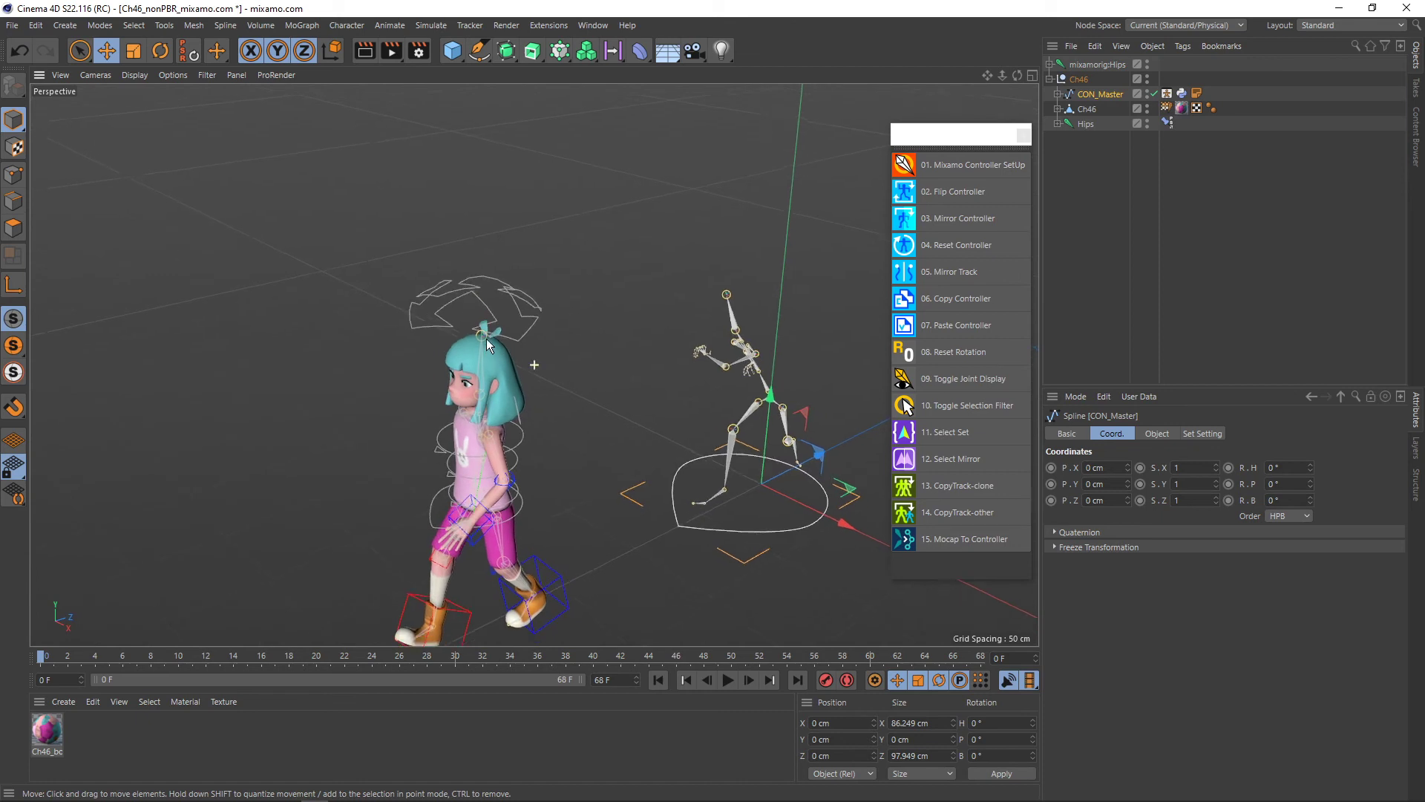
{"action": "left_click", "coordinate": [962, 544]}
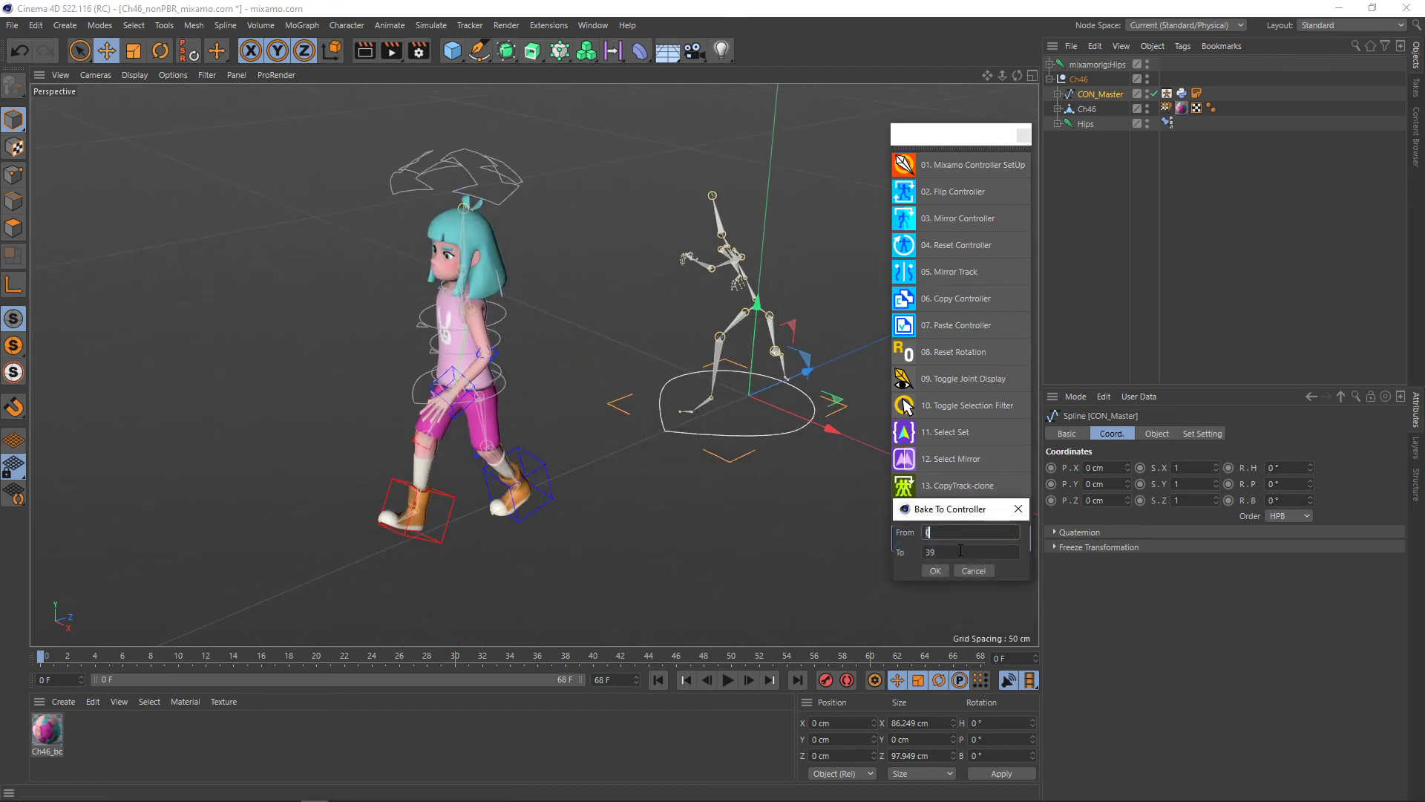
{"action": "left_click_drag", "start_coordinate": [947, 512], "coordinate": [1054, 544]}
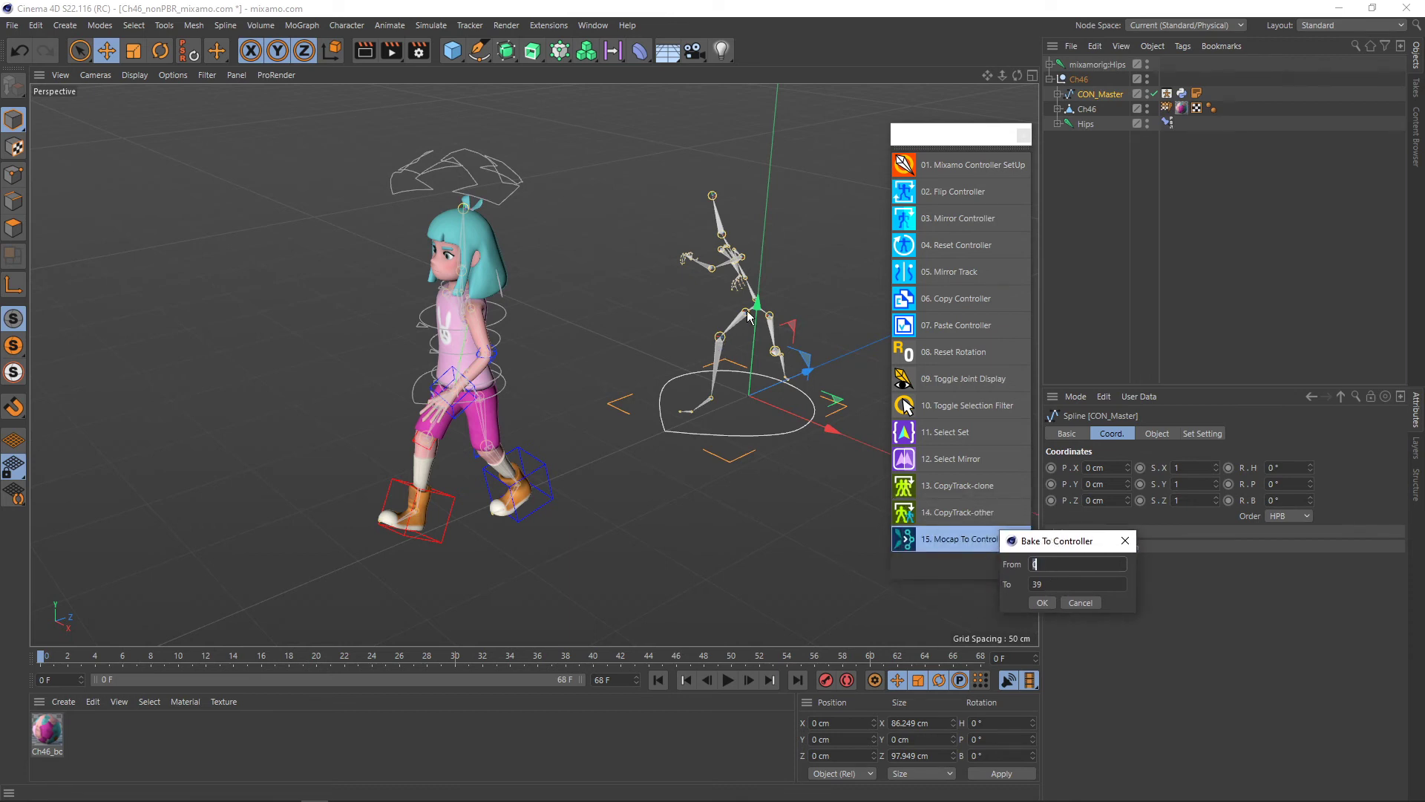
{"action": "left_click", "coordinate": [1073, 604]}
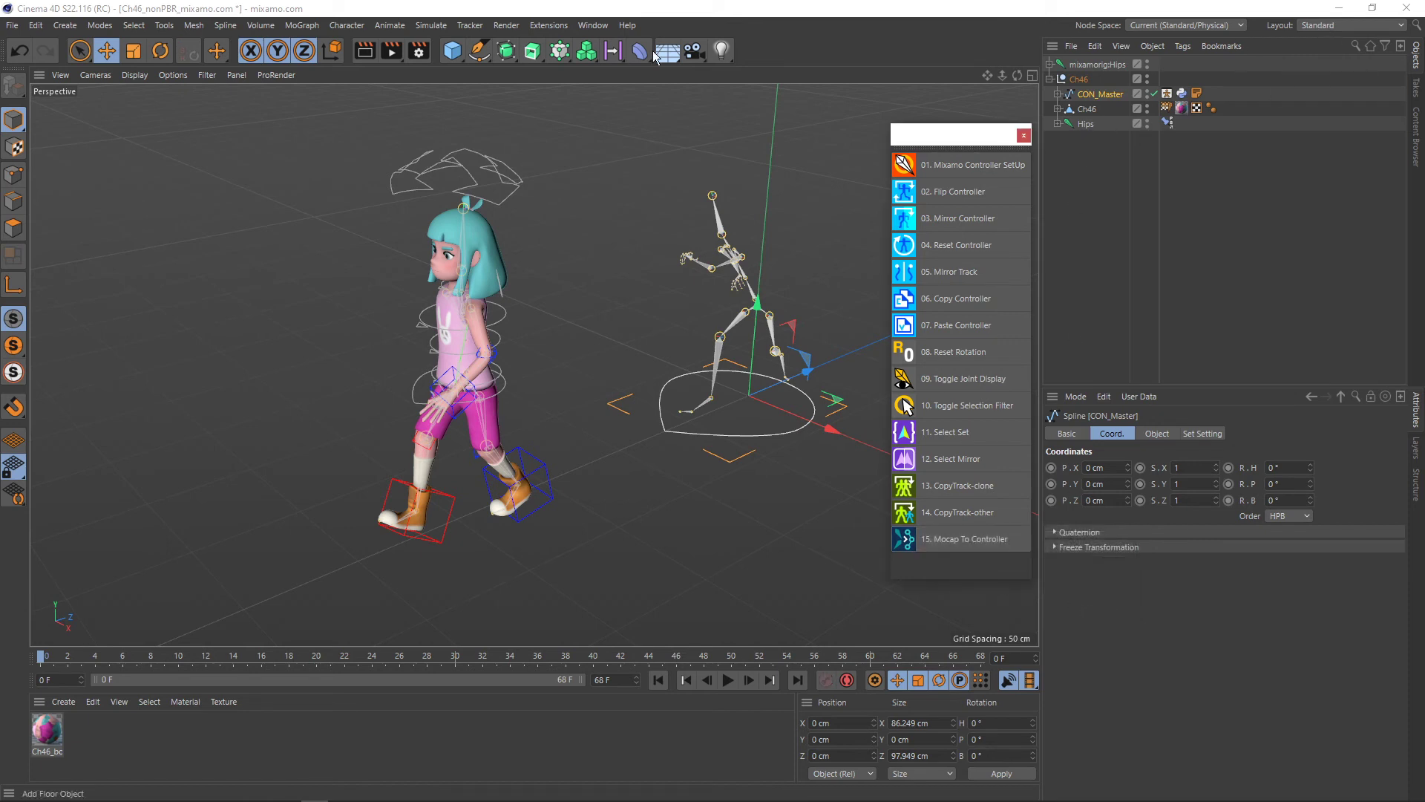
- Move the playhead to frame 39 from mixamorig:Hips's keys, then select CON_Master
{"action": "left_click", "coordinate": [593, 25]}
{"action": "left_click", "coordinate": [1160, 239]}
{"action": "left_click", "coordinate": [1073, 67]}
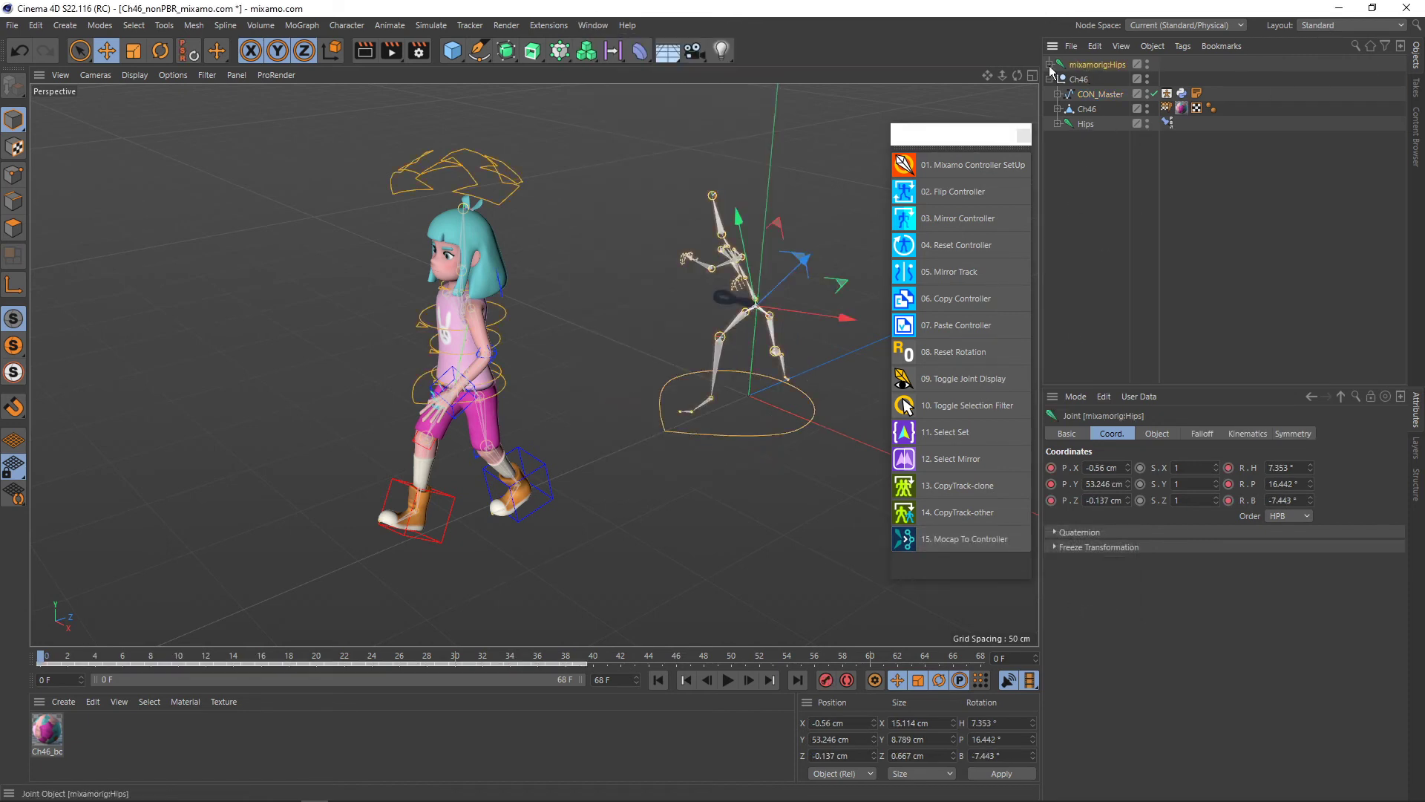
{"action": "left_click", "coordinate": [593, 25]}
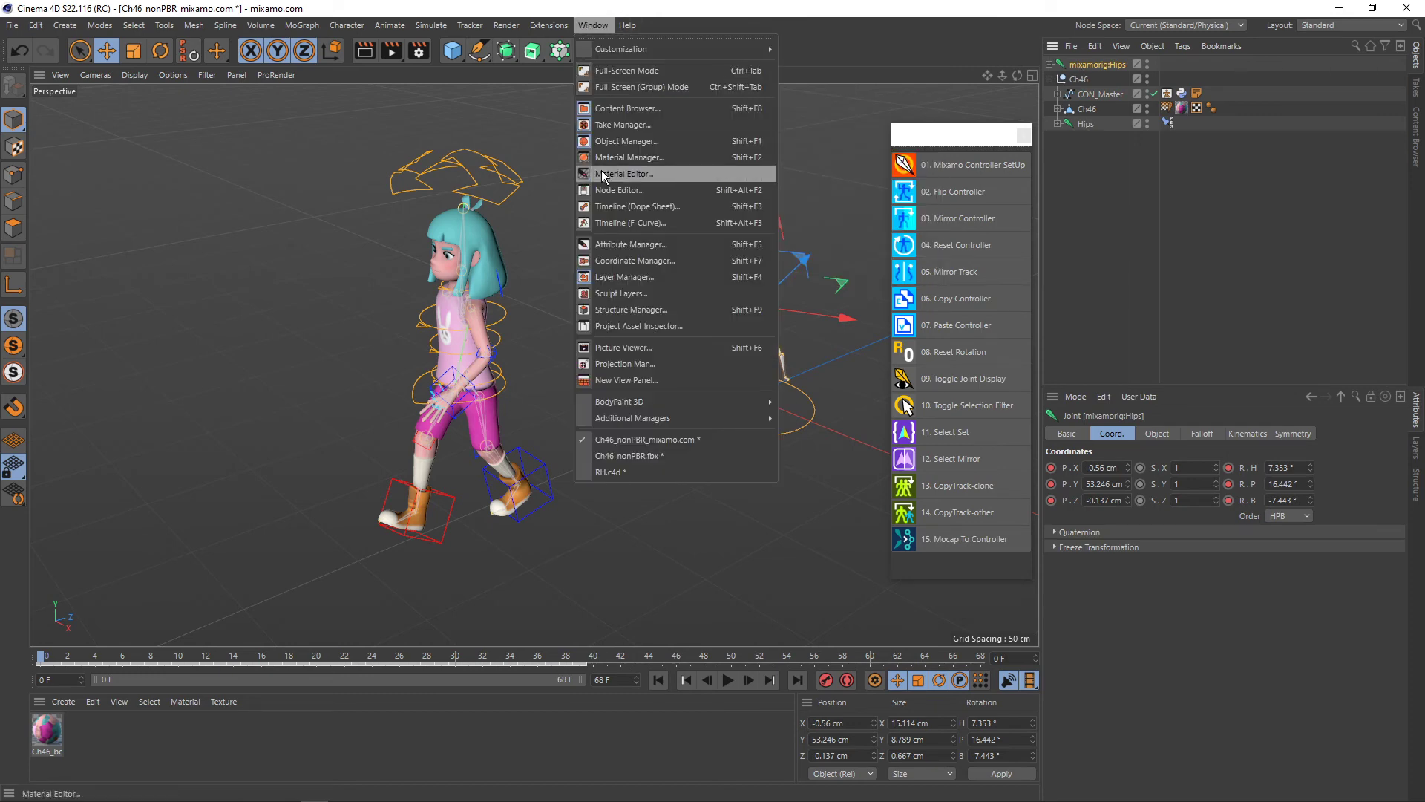
{"action": "left_click", "coordinate": [611, 207]}
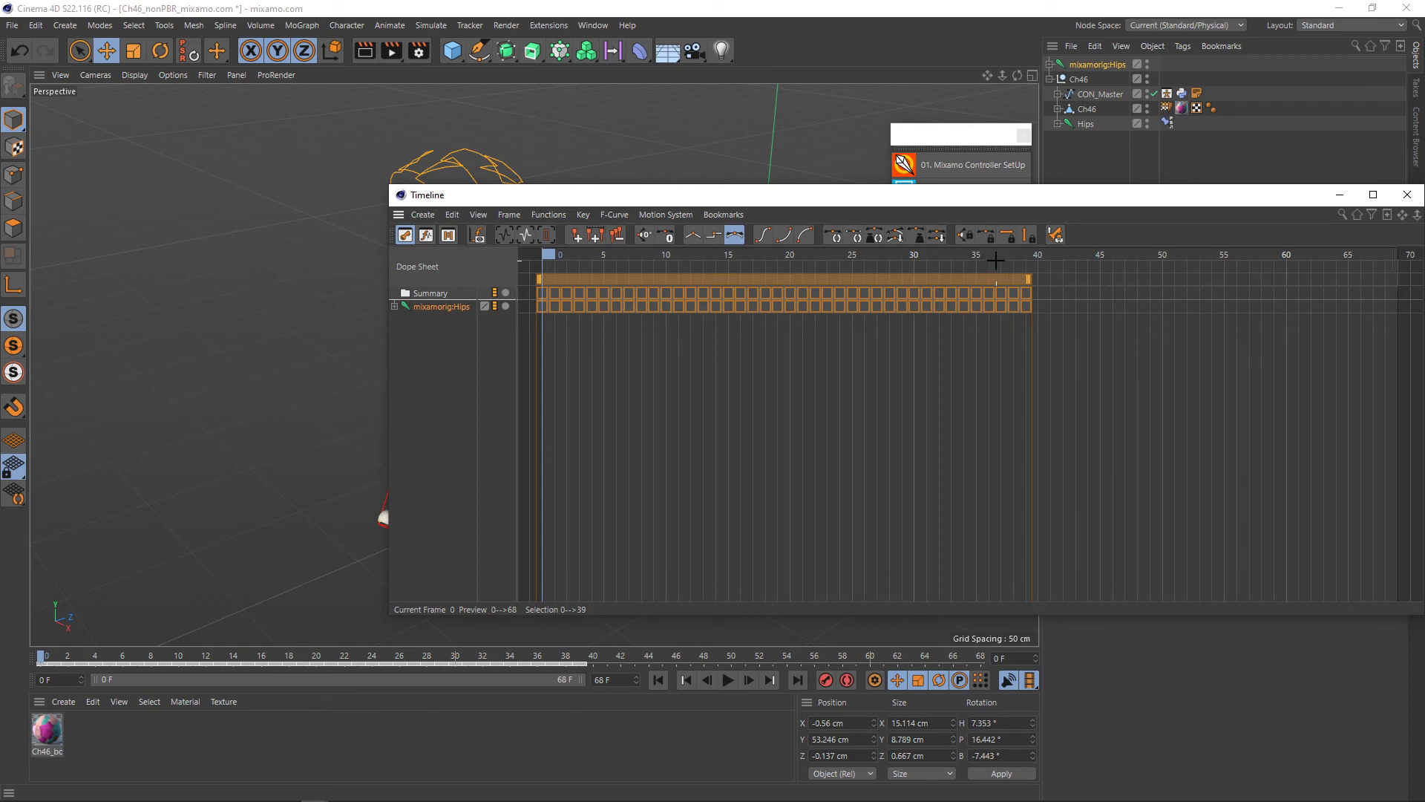
{"action": "left_click_drag", "start_coordinate": [997, 255], "coordinate": [1027, 252]}
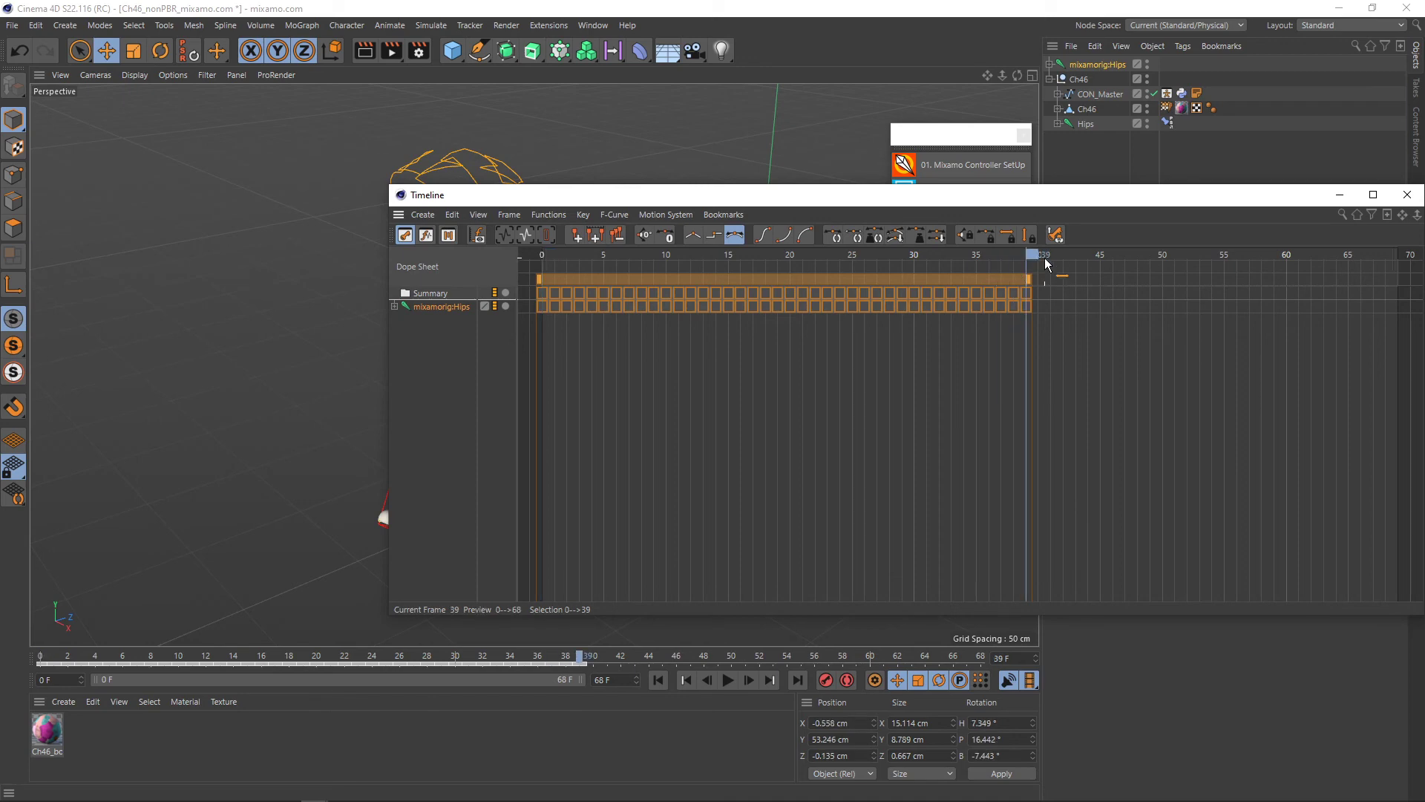
{"action": "left_click", "coordinate": [1338, 203]}
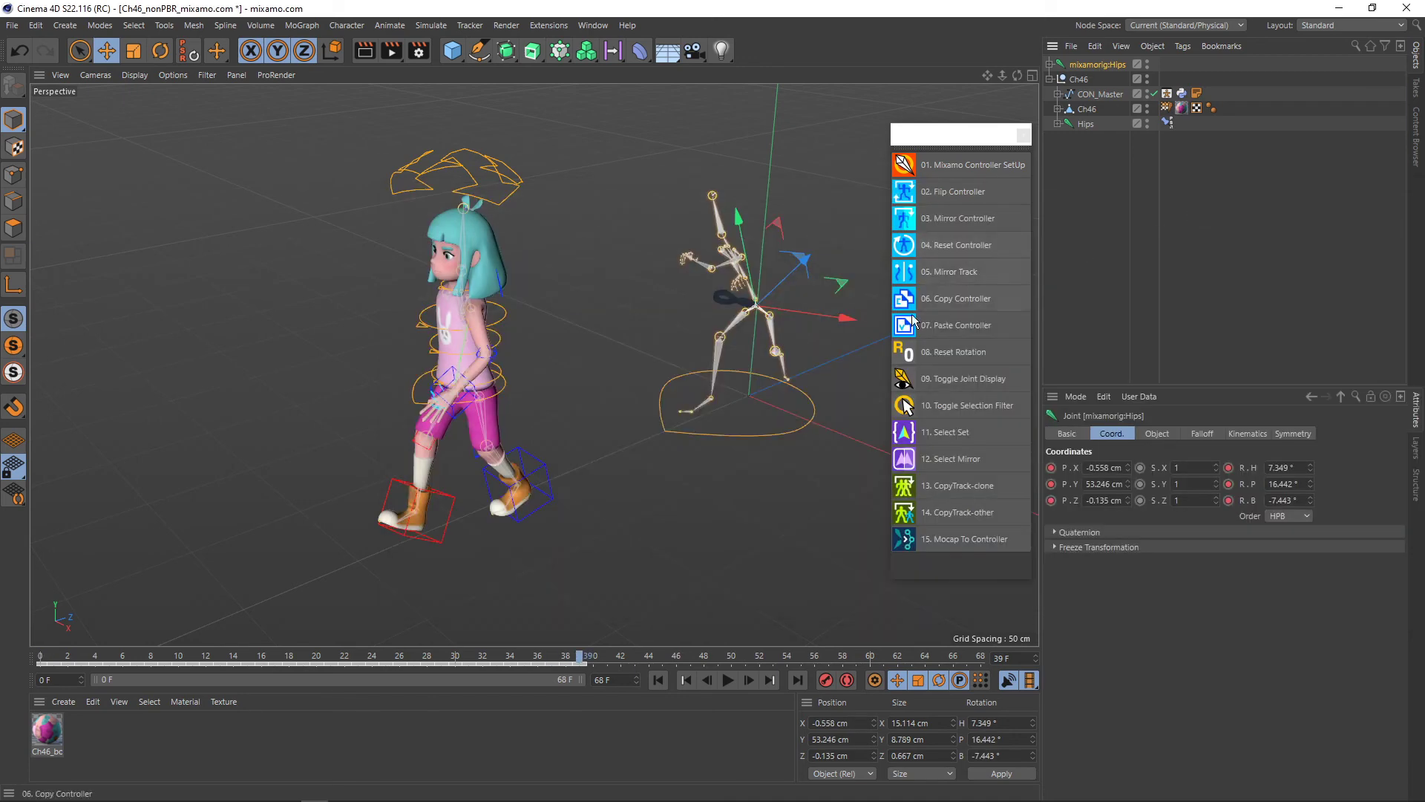
{"action": "left_click", "coordinate": [1091, 95]}
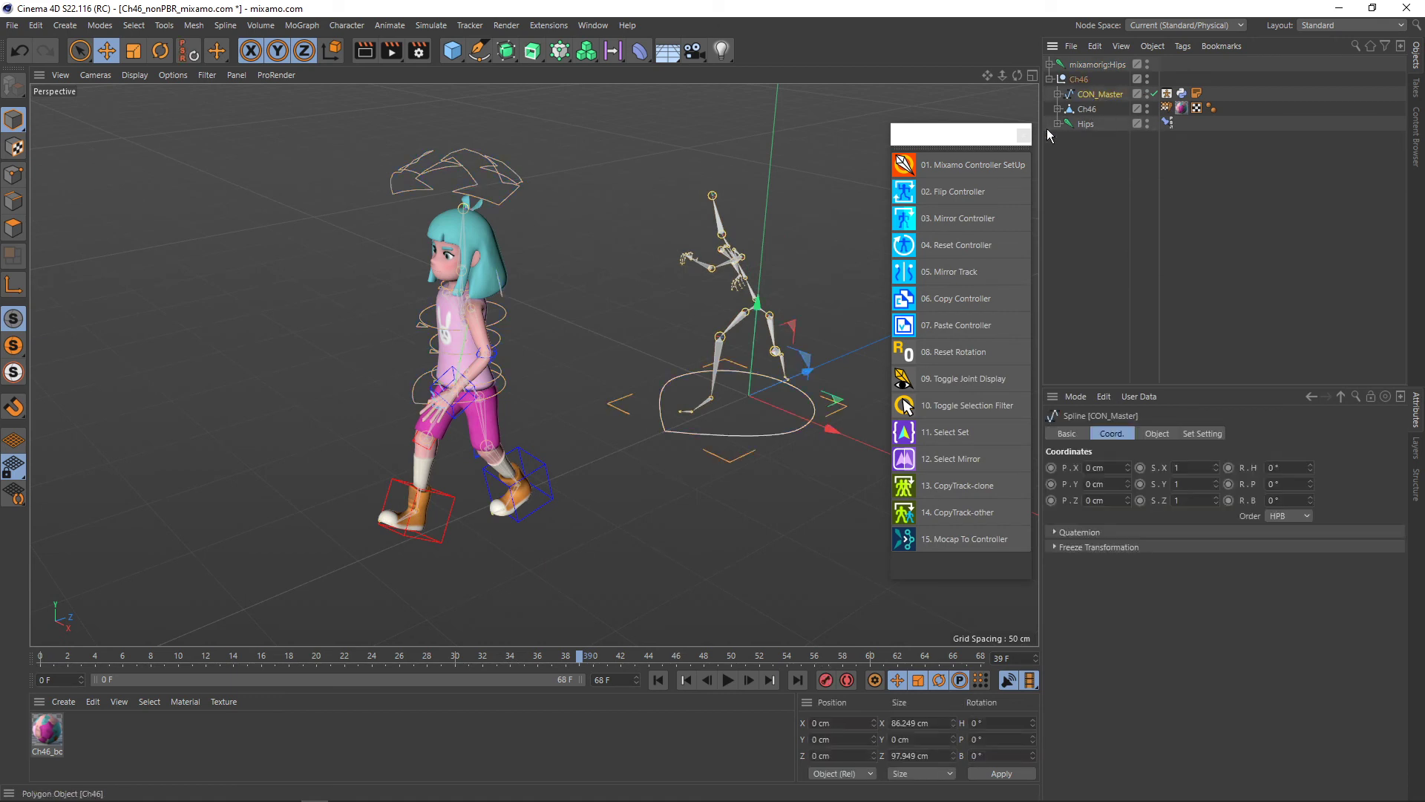
- Run 15. Mocap To Controller to bake frames 0–39 onto Amy's controllers
{"action": "left_click", "coordinate": [938, 537]}
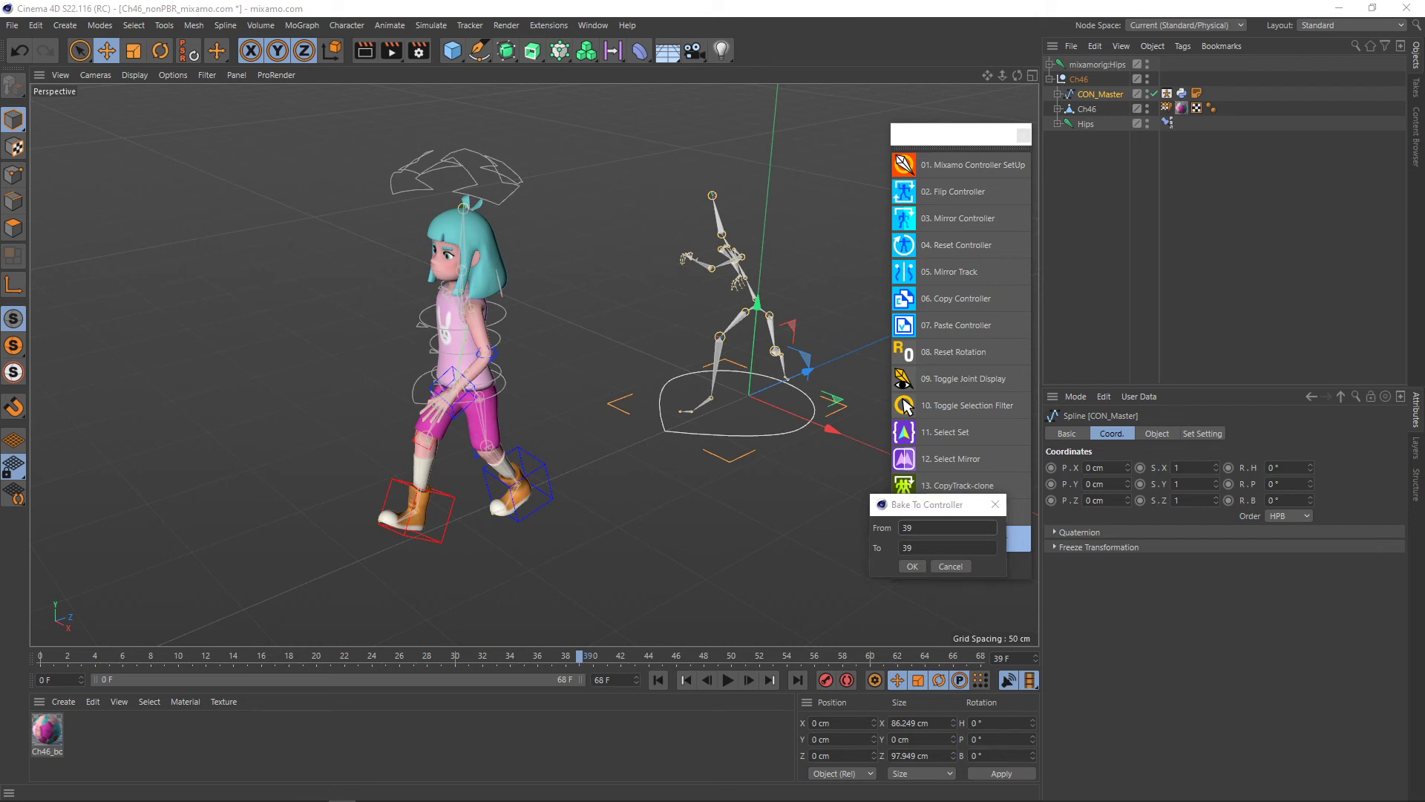
{"action": "left_click", "coordinate": [891, 506]}
{"action": "left_click", "coordinate": [913, 567]}
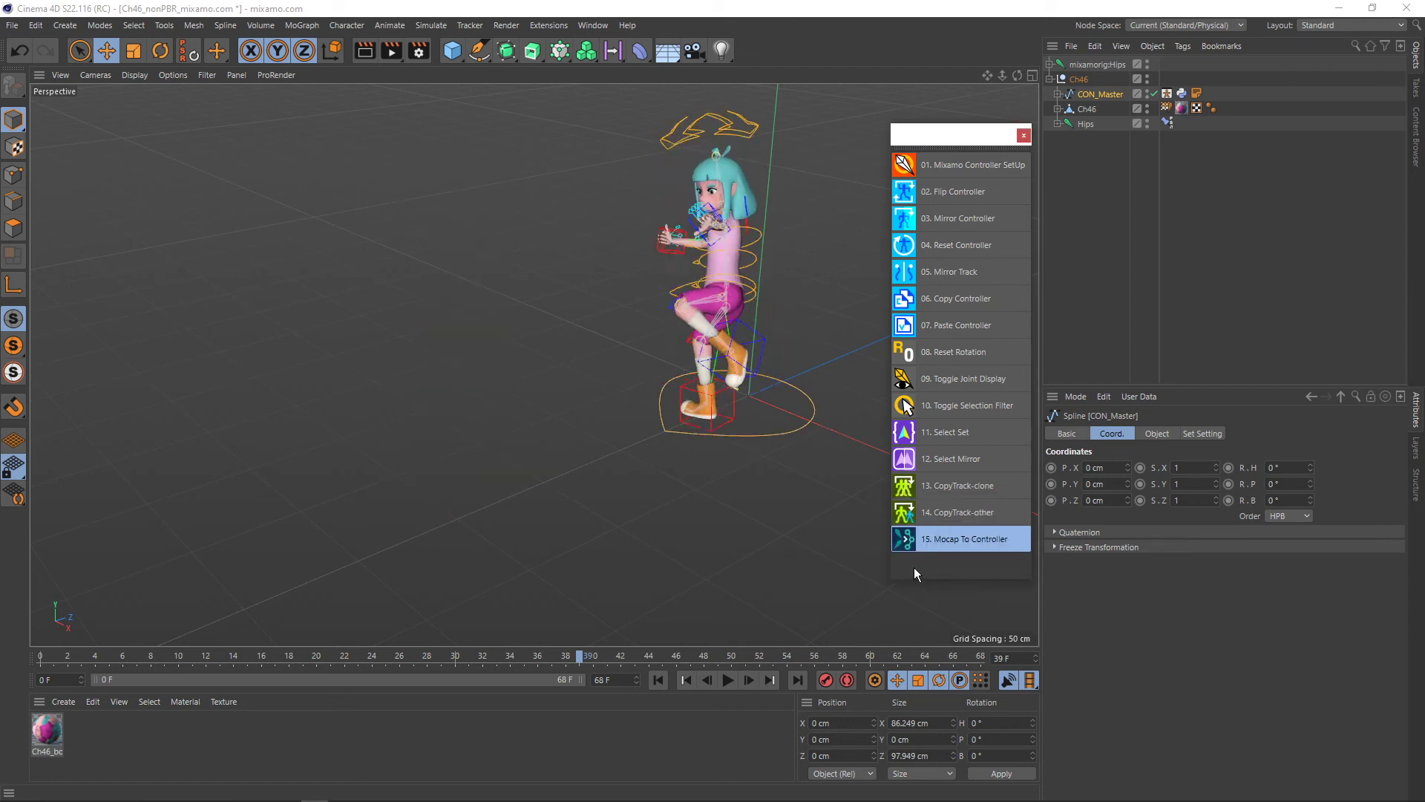
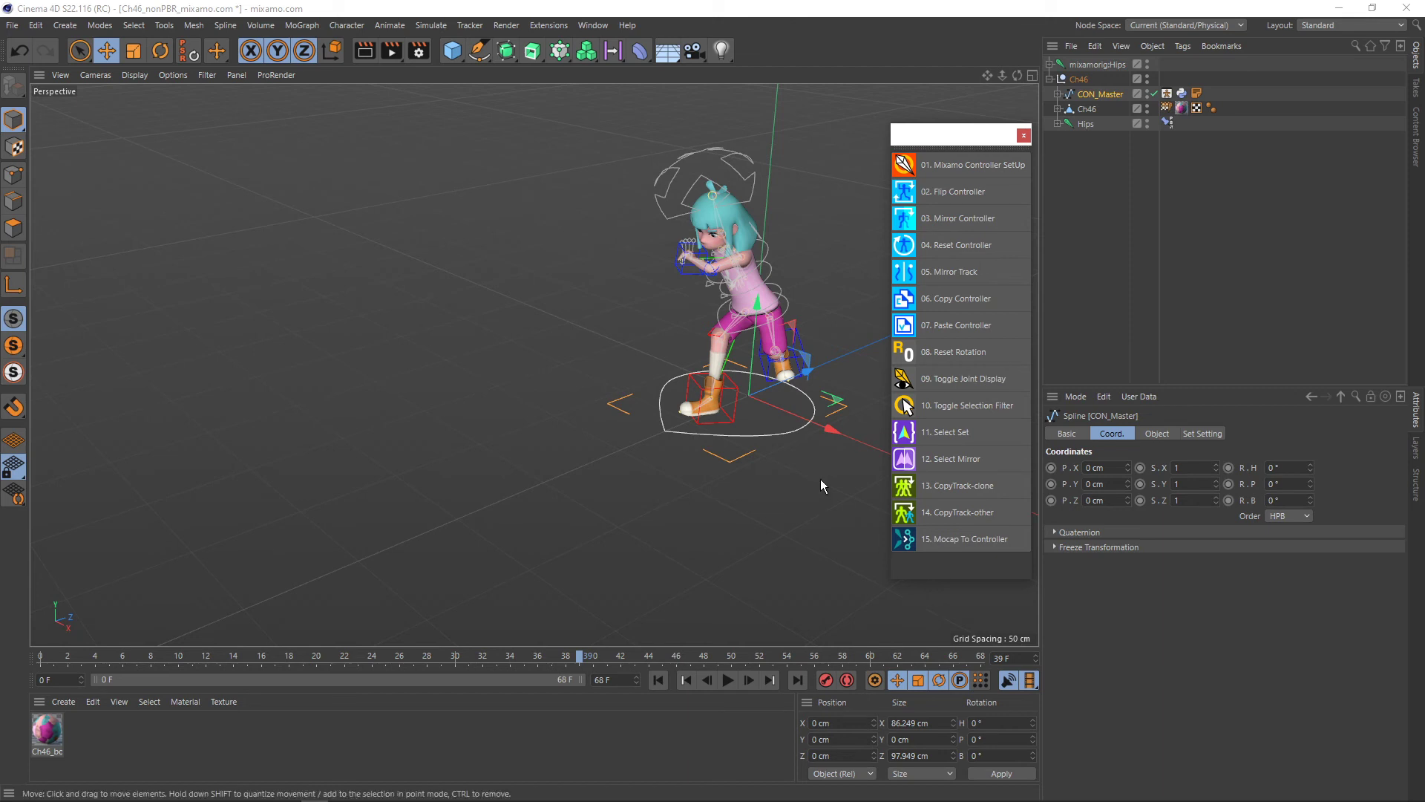
- Open the Timeline dope sheet and fit all keyframes across frames 0–39
{"action": "mouse_move", "coordinate": [772, 400]}
{"action": "left_mouse_down"}
{"action": "mouse_move", "coordinate": [768, 451]}
{"action": "mouse_move", "coordinate": [683, 475]}
{"action": "left_mouse_up"}
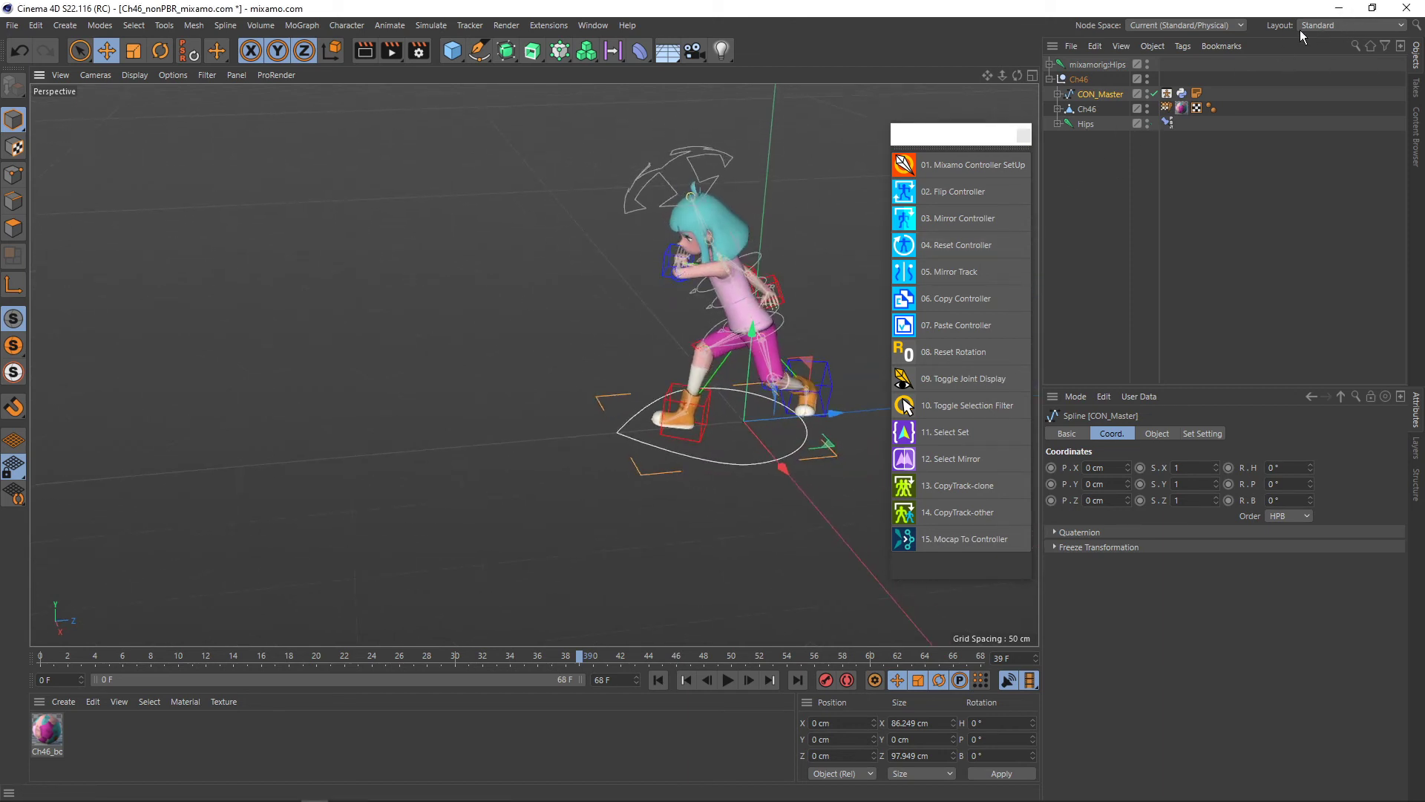
{"action": "left_click", "coordinate": [581, 25]}
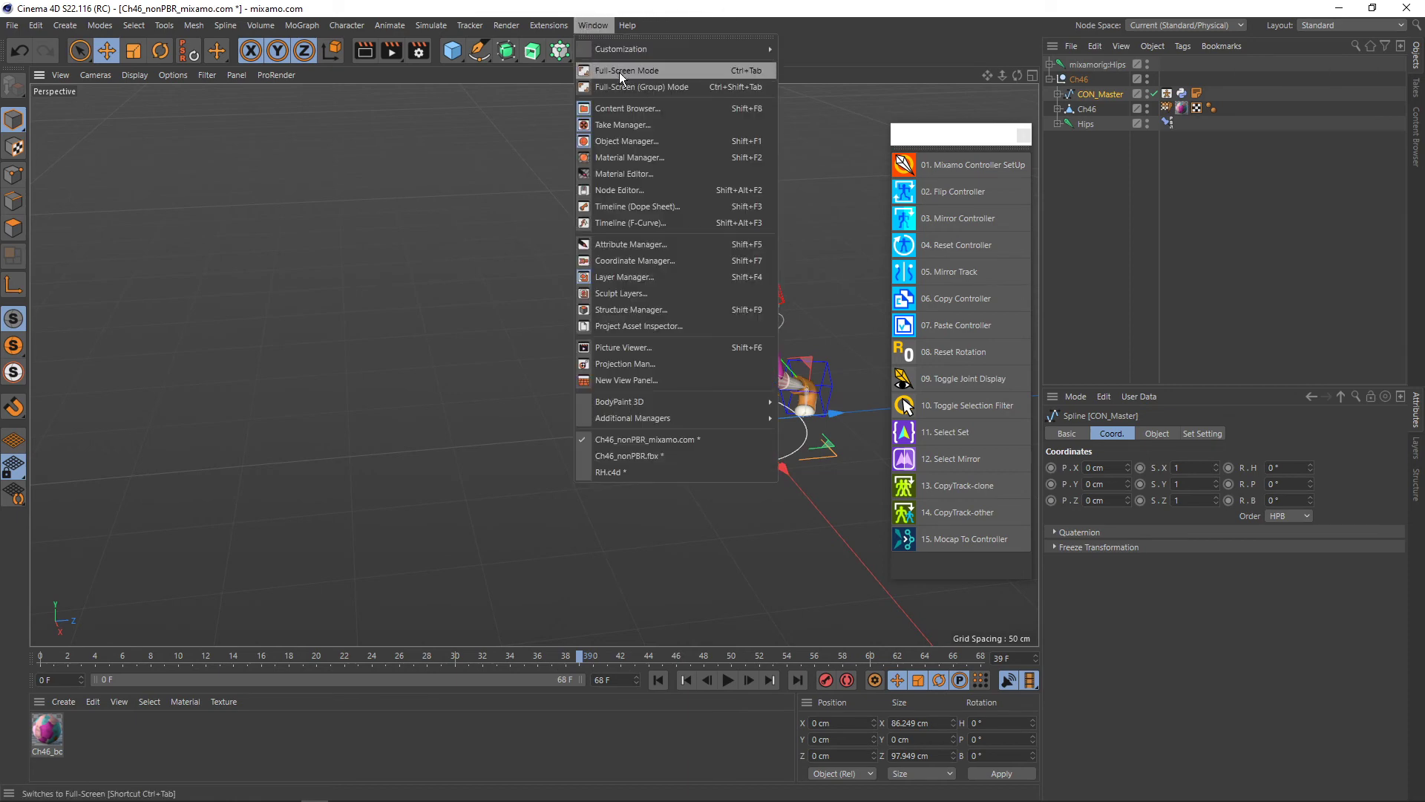
{"action": "left_click", "coordinate": [629, 207]}
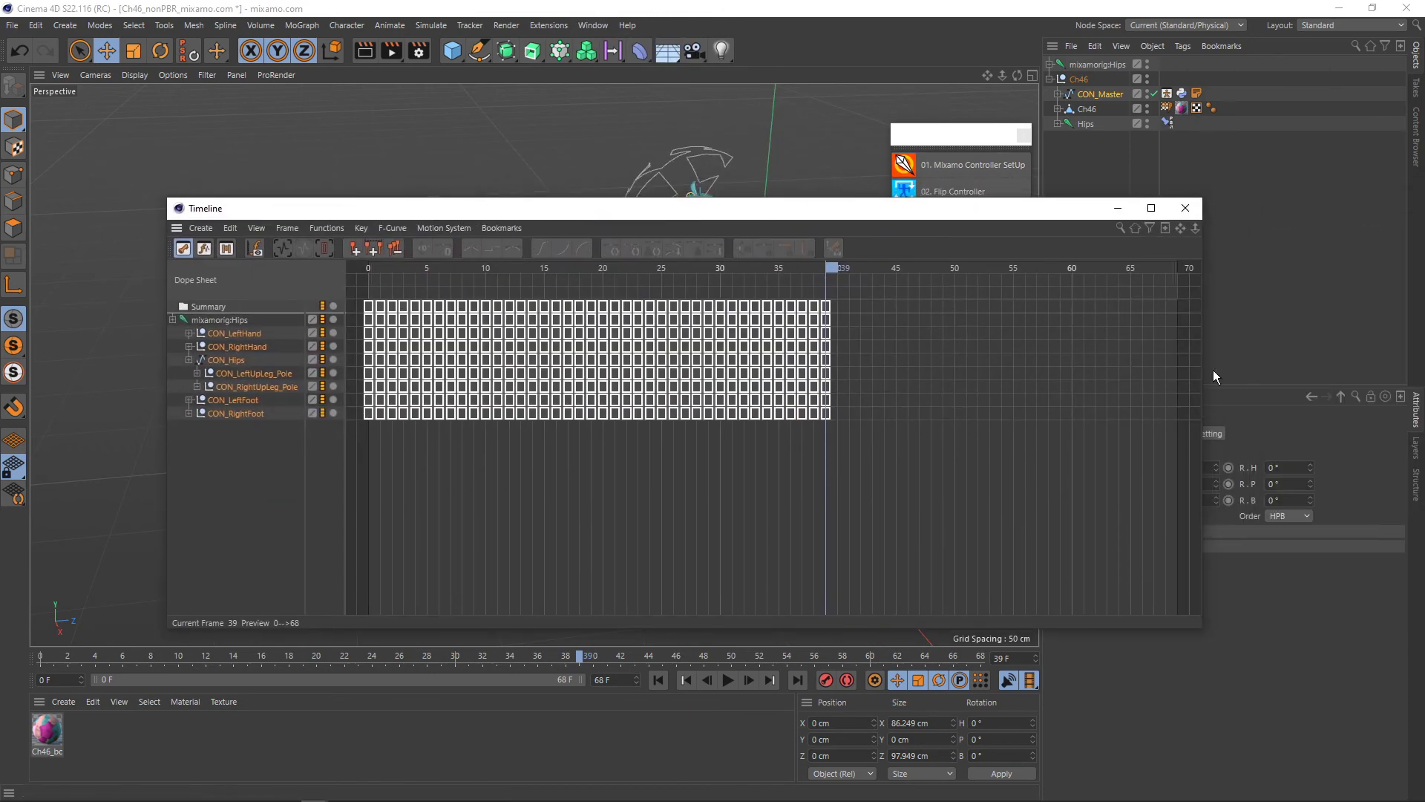
{"action": "left_click_drag", "start_coordinate": [1207, 366], "coordinate": [1177, 367]}
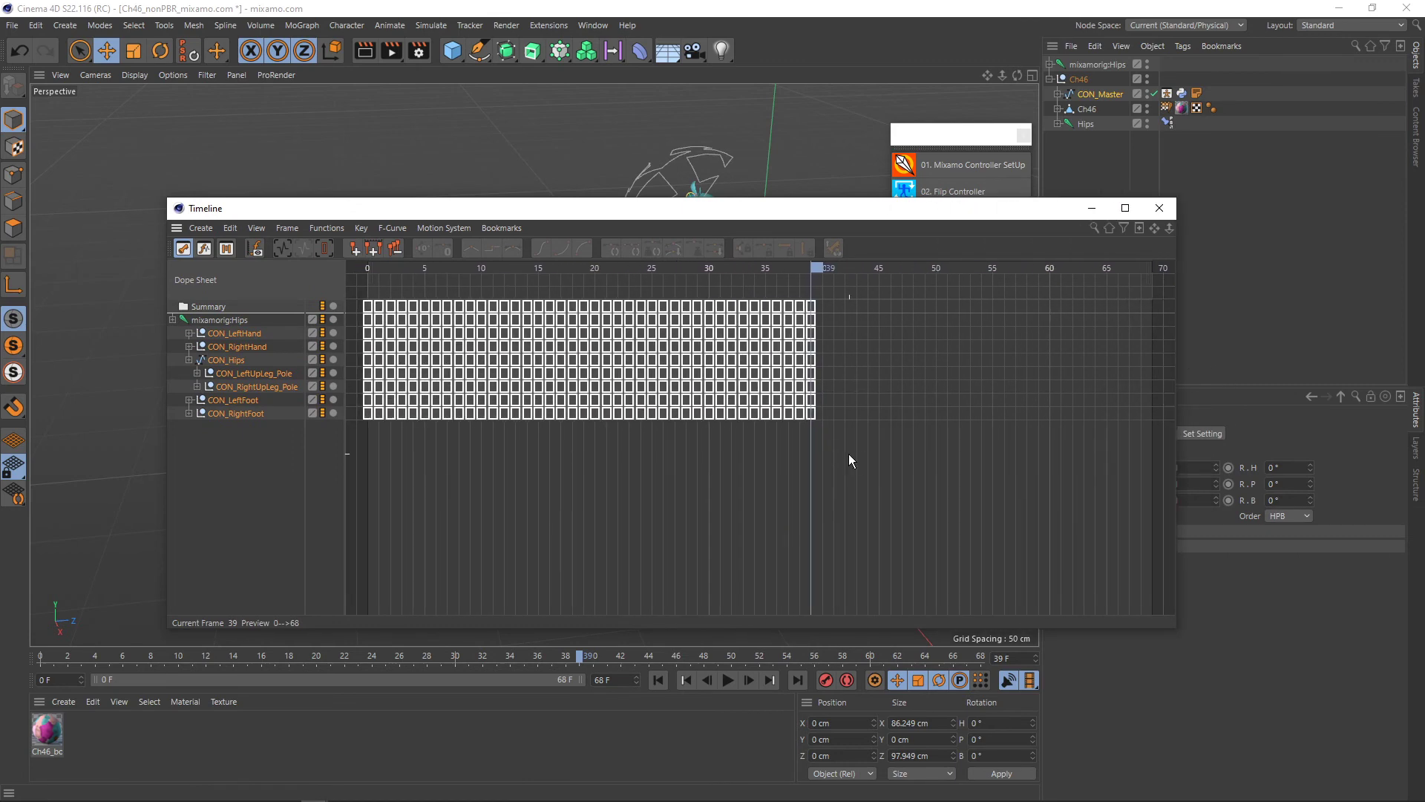
{"action": "left_click_drag", "start_coordinate": [1169, 228], "coordinate": [1271, 238]}
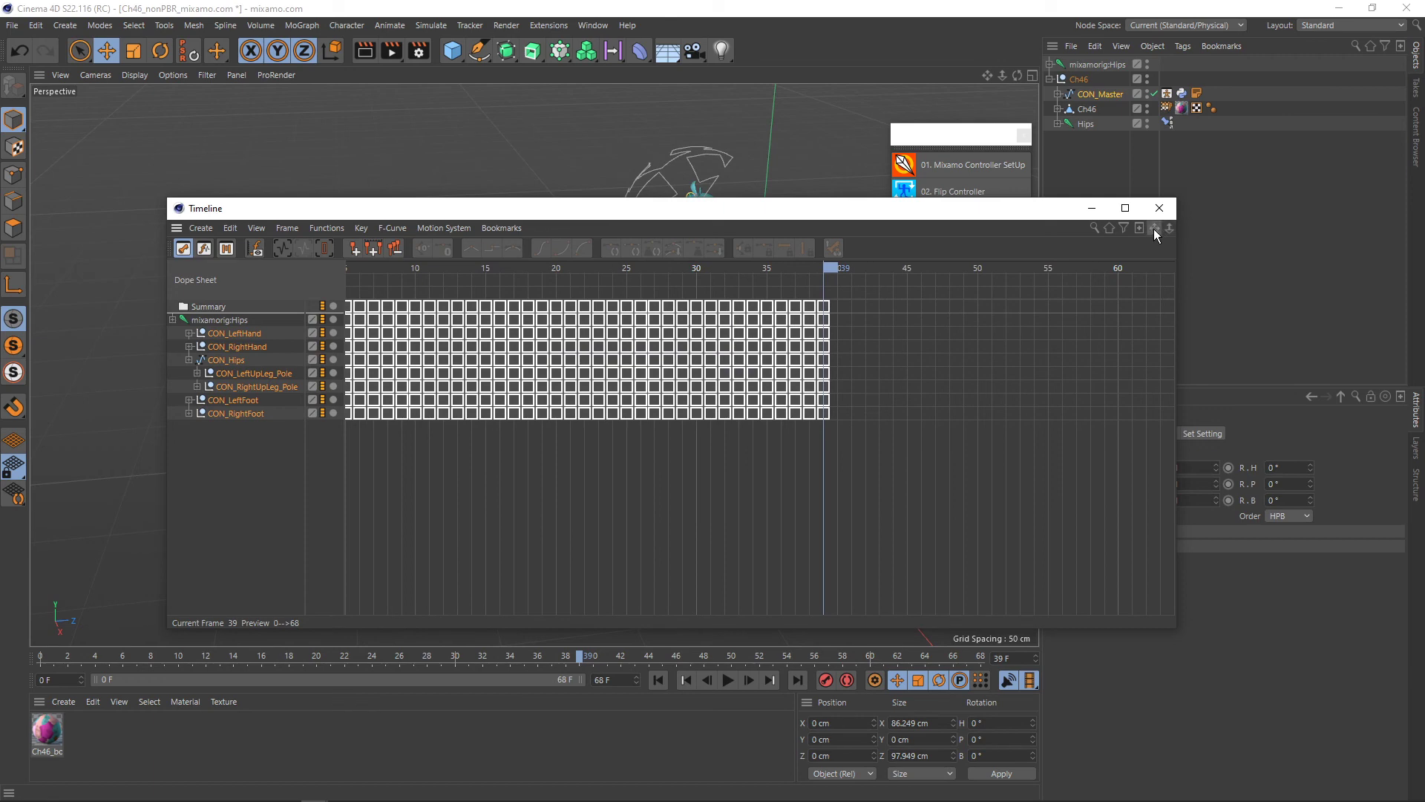
{"action": "mouse_move", "coordinate": [1155, 229]}
{"action": "left_mouse_down"}
{"action": "mouse_move", "coordinate": [1221, 253]}
{"action": "mouse_move", "coordinate": [1213, 229]}
{"action": "left_mouse_up"}
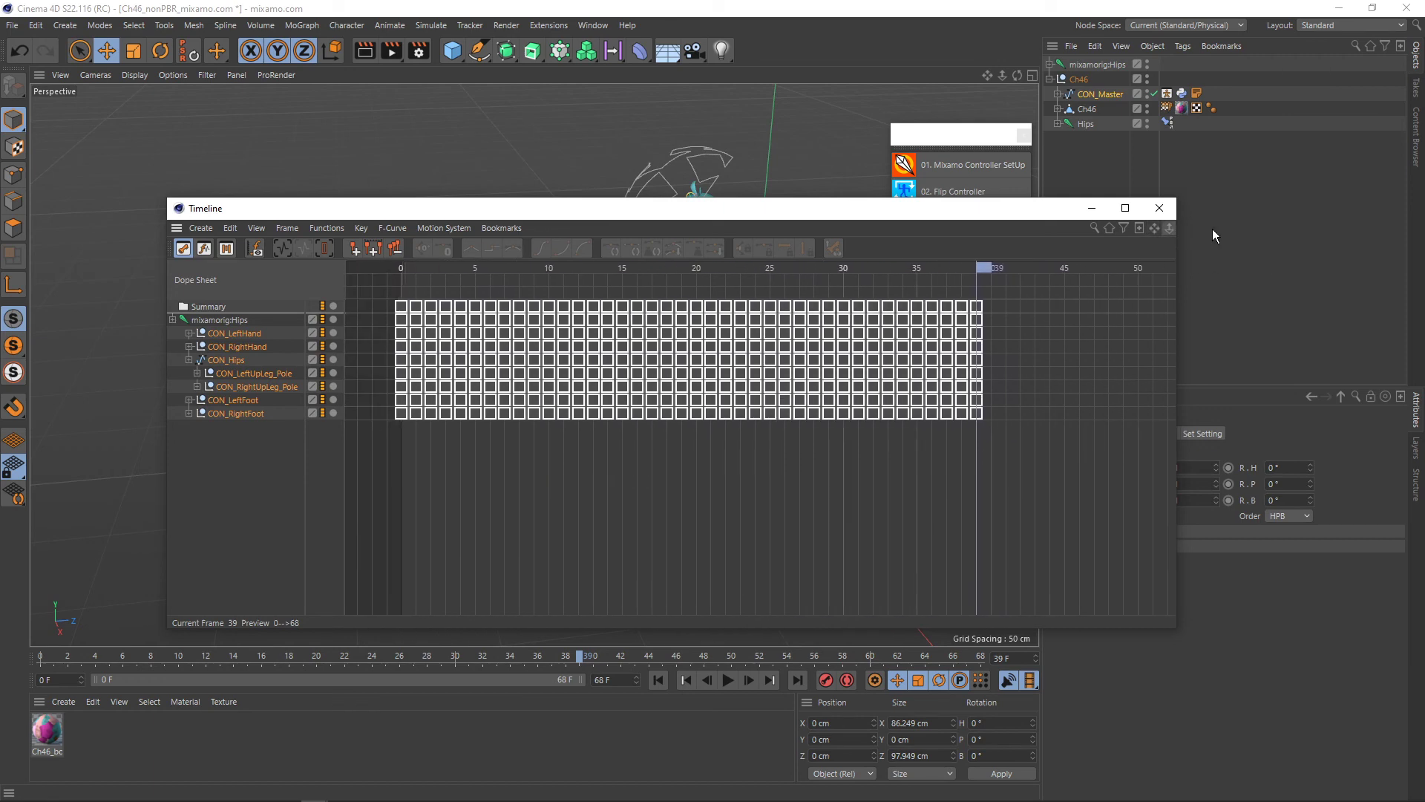
{"action": "left_click", "coordinate": [286, 250]}
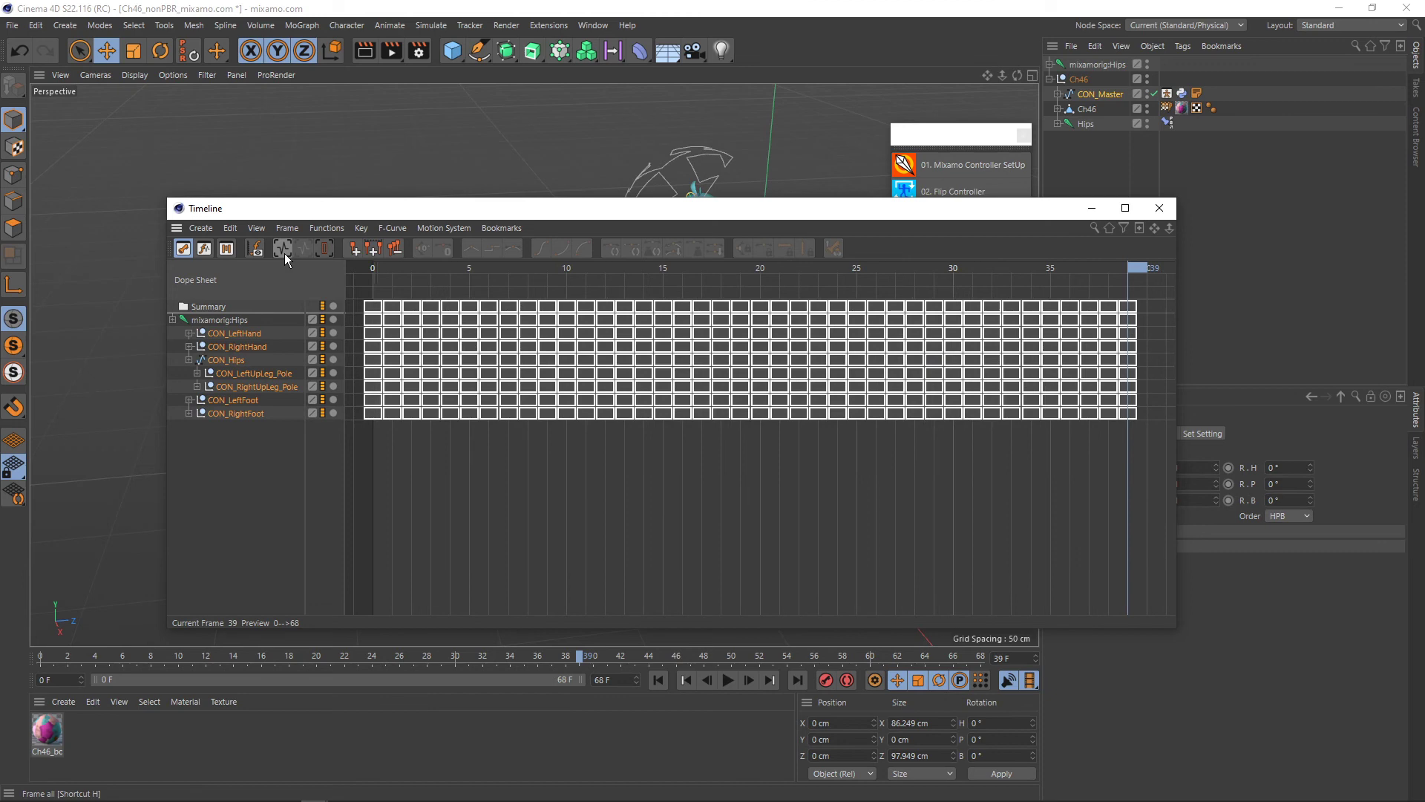
- Select then deselect the mixamorig:Hips keys, and reposition the dope sheet window
{"action": "left_click", "coordinate": [225, 320]}
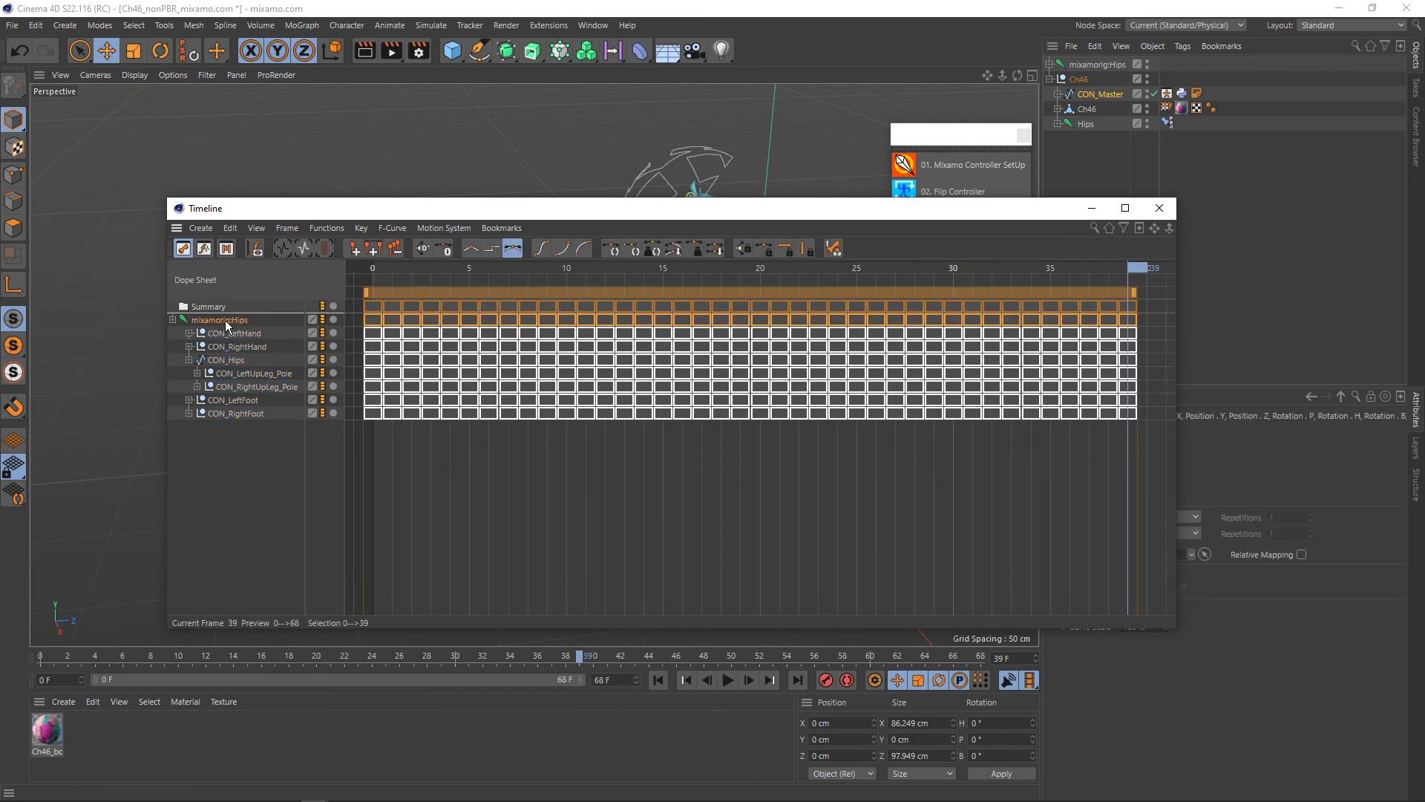
{"action": "left_click", "coordinate": [172, 319]}
{"action": "left_click_drag", "start_coordinate": [273, 475], "coordinate": [226, 334]}
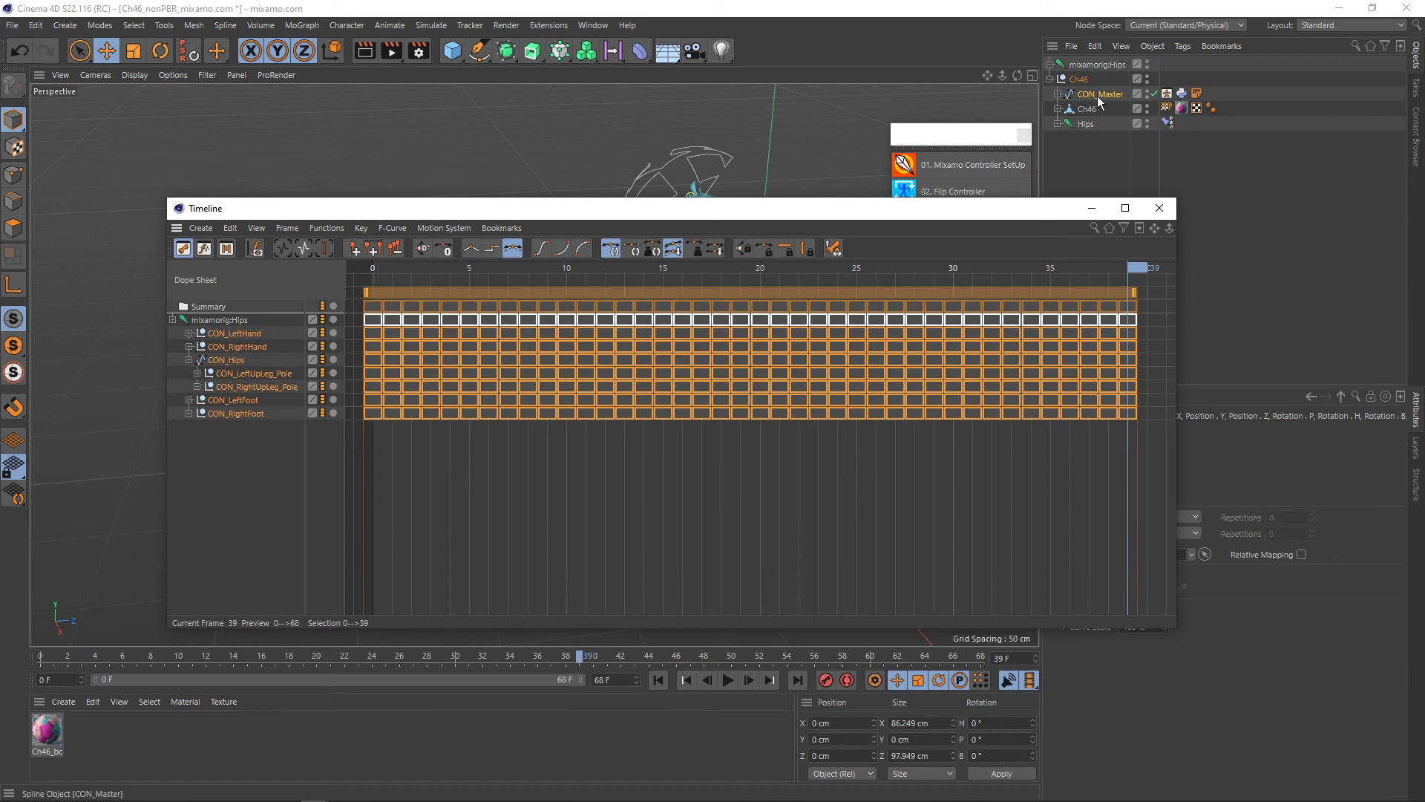
{"action": "left_click", "coordinate": [290, 476]}
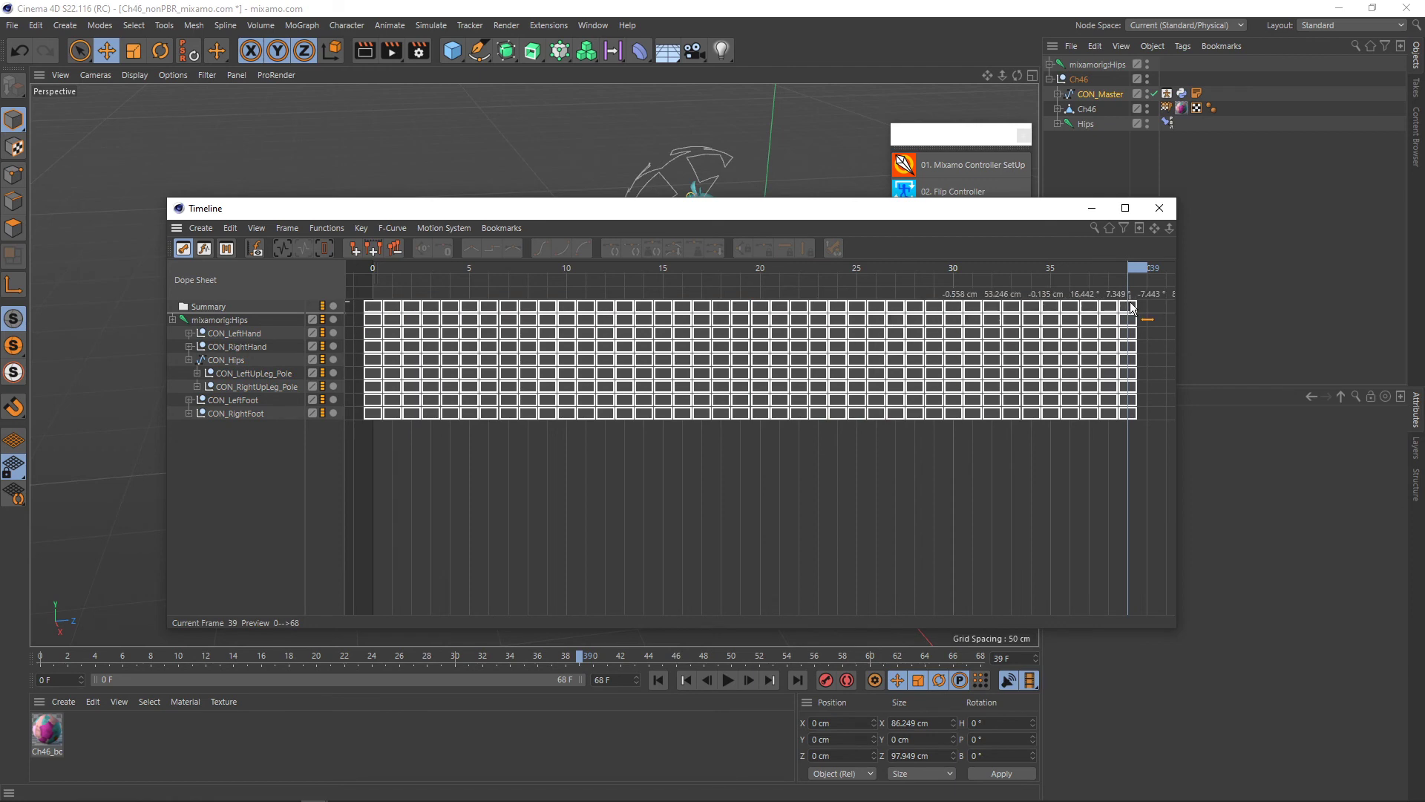
{"action": "left_click_drag", "start_coordinate": [736, 210], "coordinate": [720, 328]}
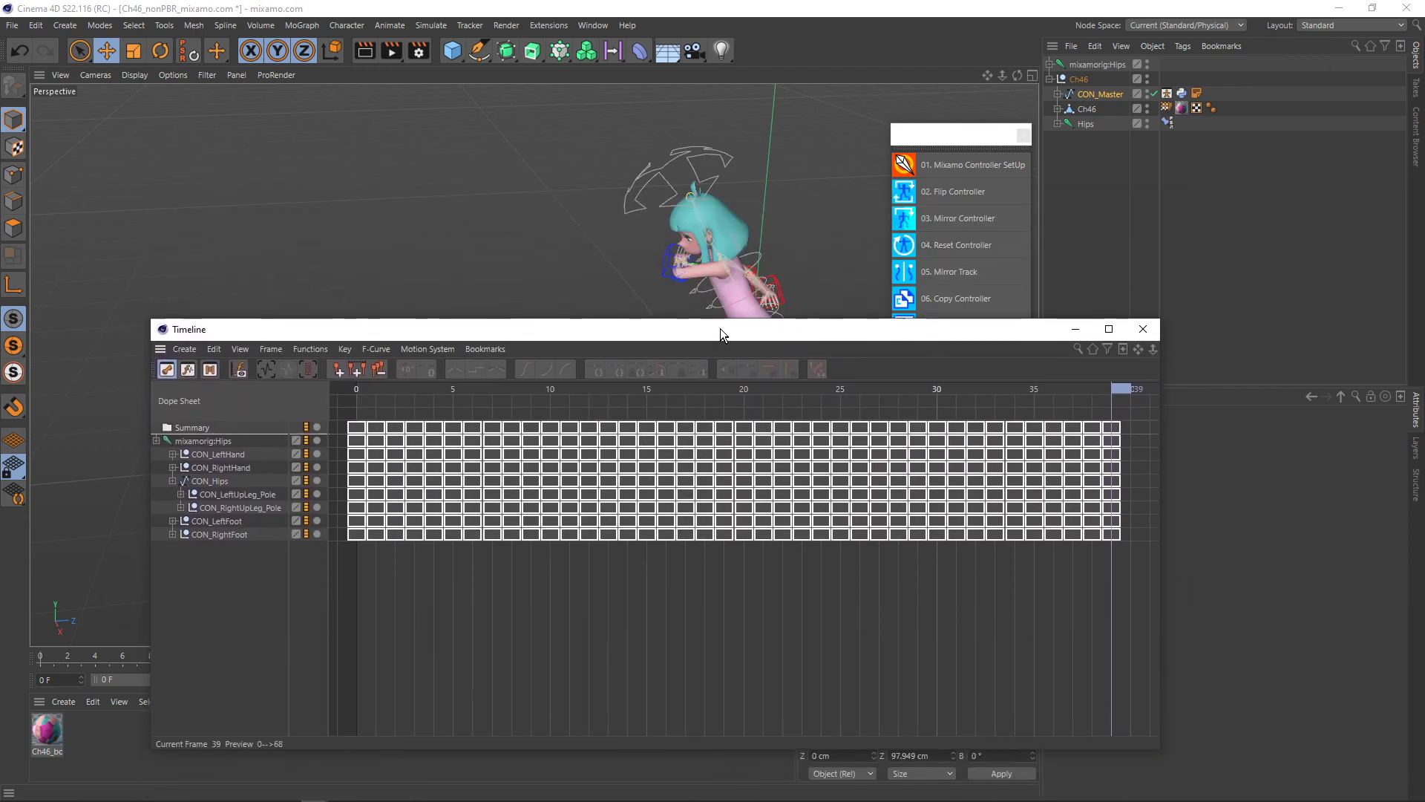
{"action": "left_click_drag", "start_coordinate": [506, 332], "coordinate": [501, 265]}
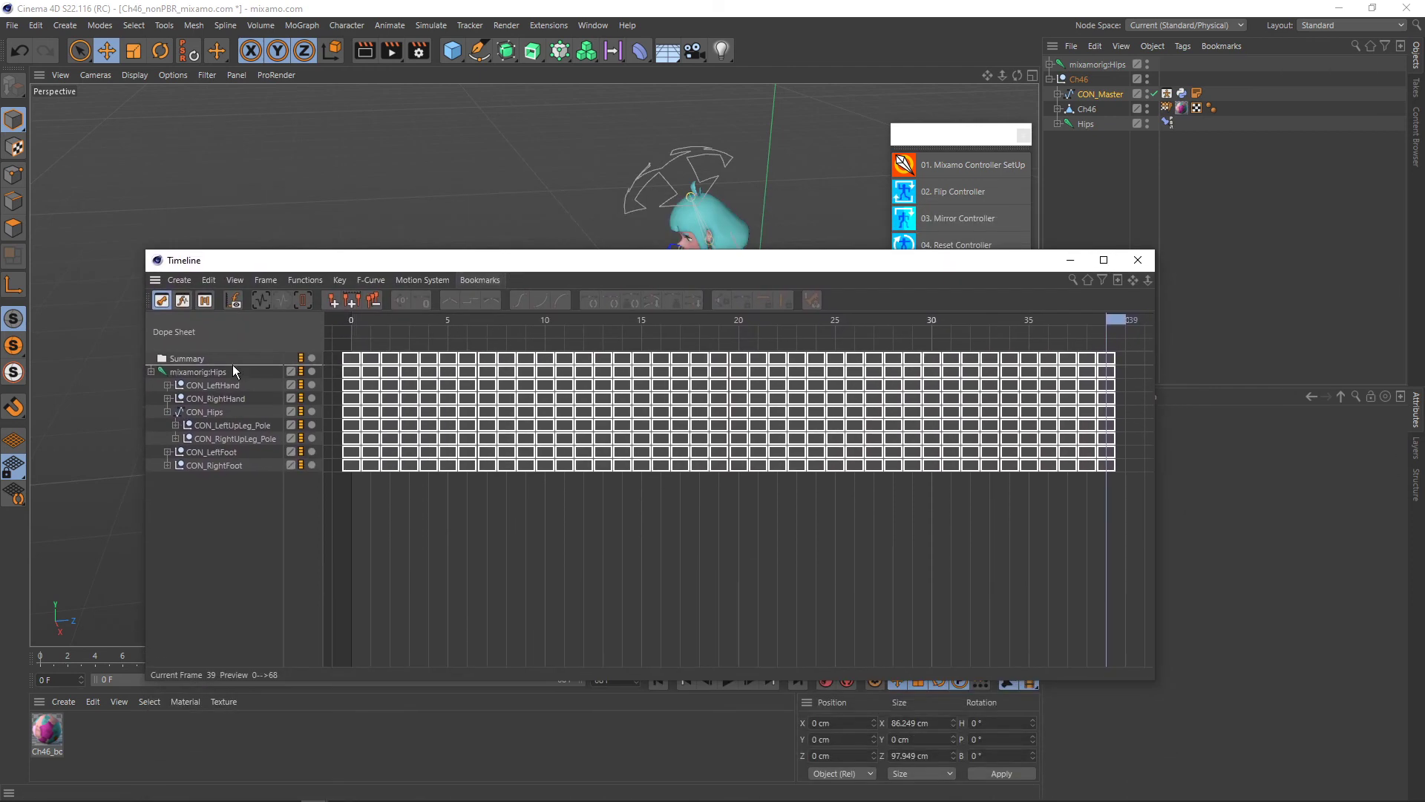
- Delete the mixamorig:Hips joint from the Object Manager
{"action": "left_click", "coordinate": [1085, 64]}
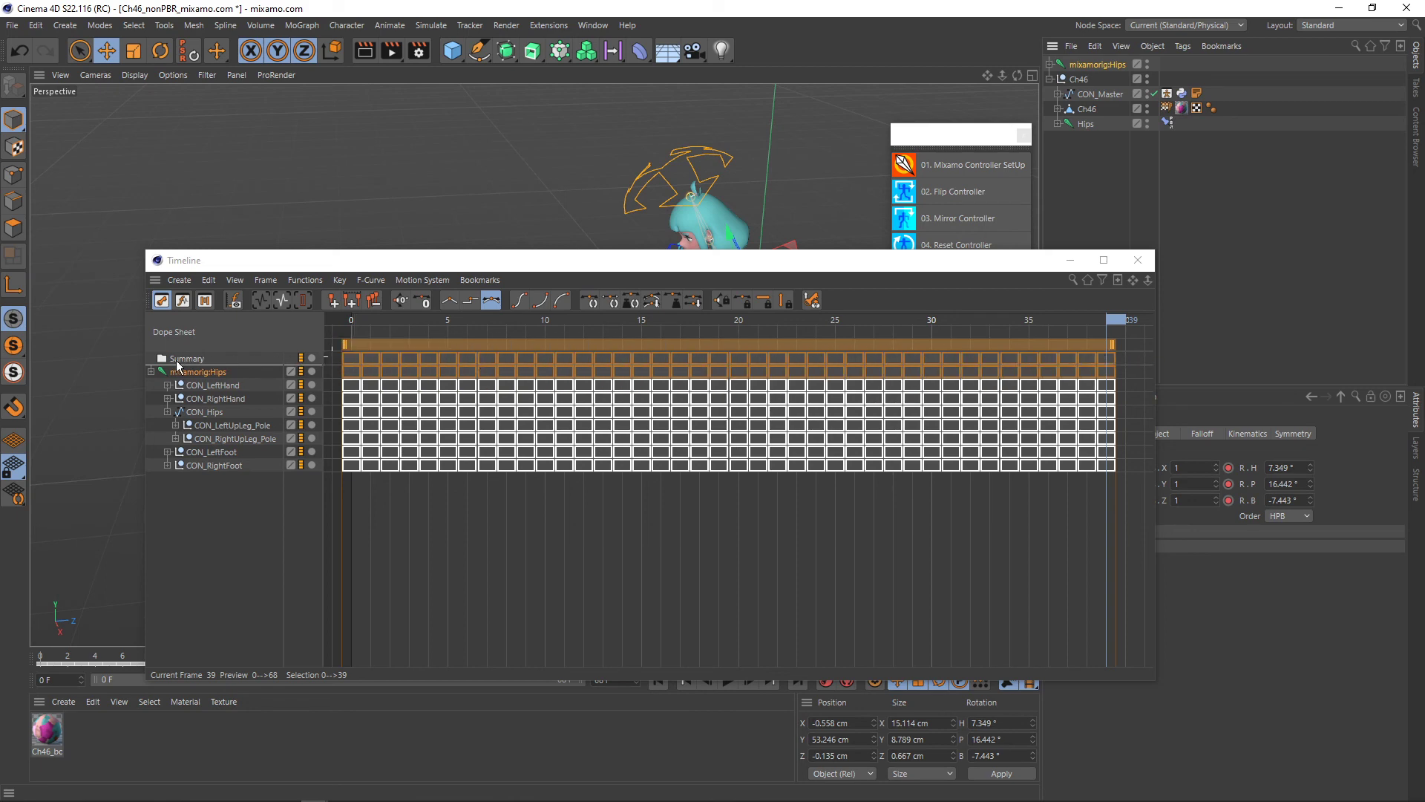
{"action": "mouse_move", "coordinate": [695, 359]}
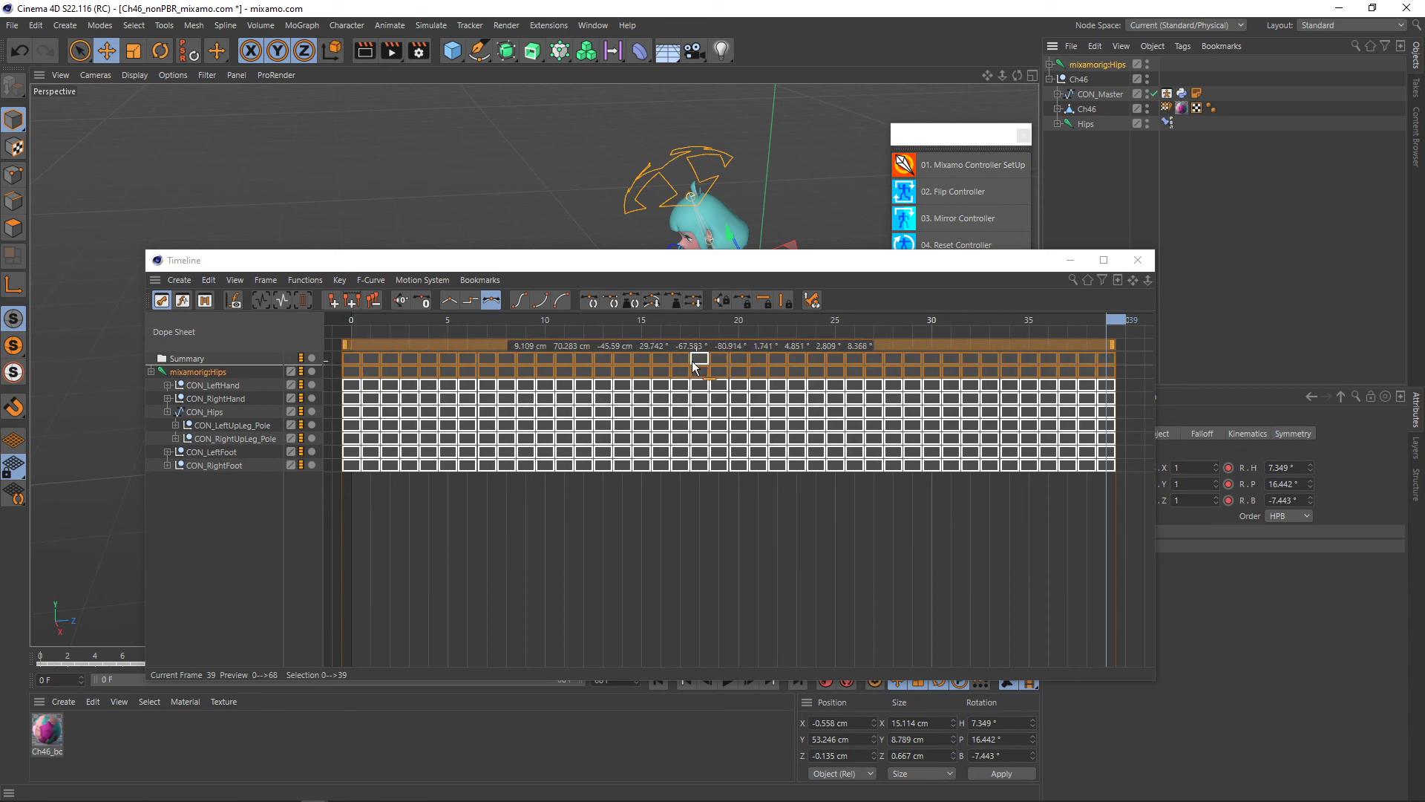
{"action": "right_click", "coordinate": [1094, 64]}
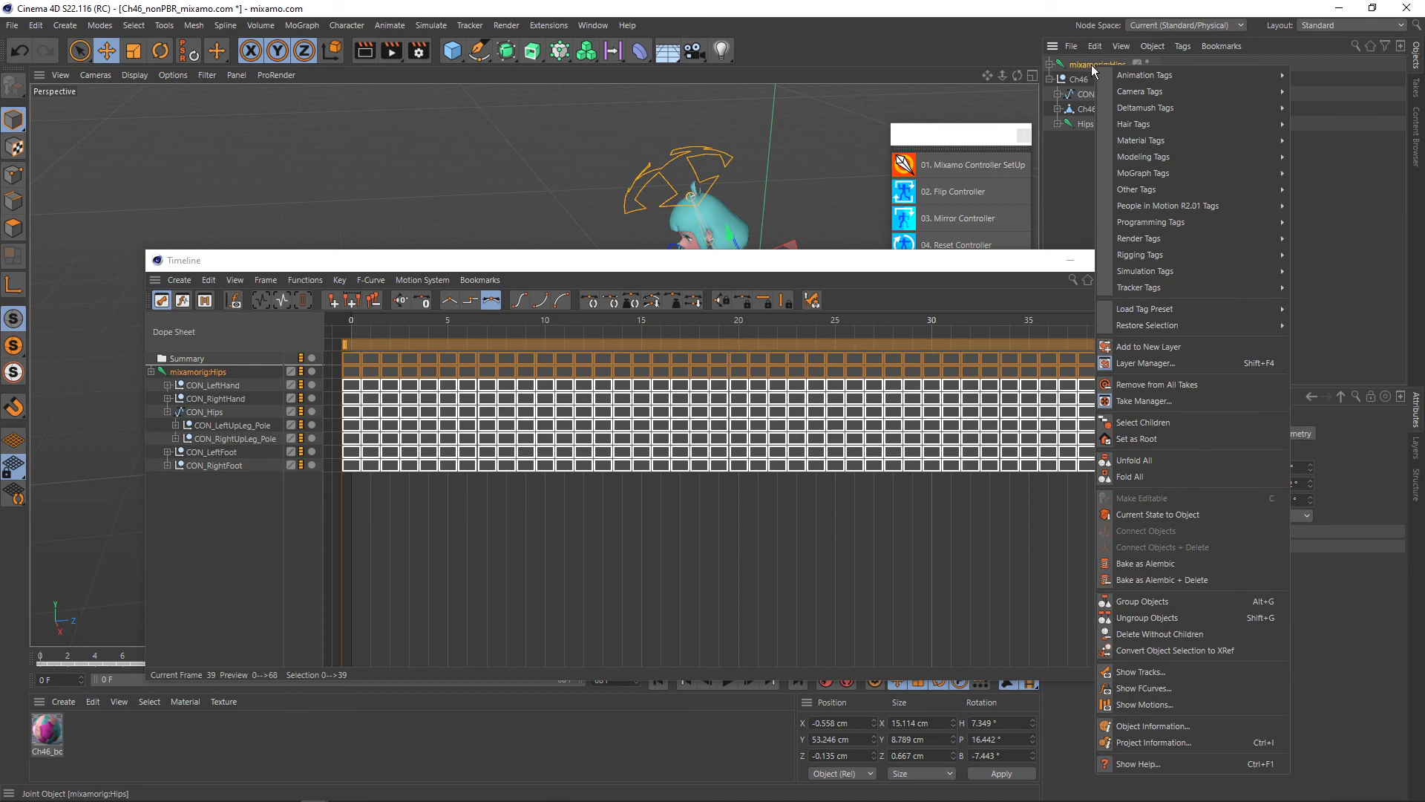
{"action": "left_click", "coordinate": [1080, 69]}
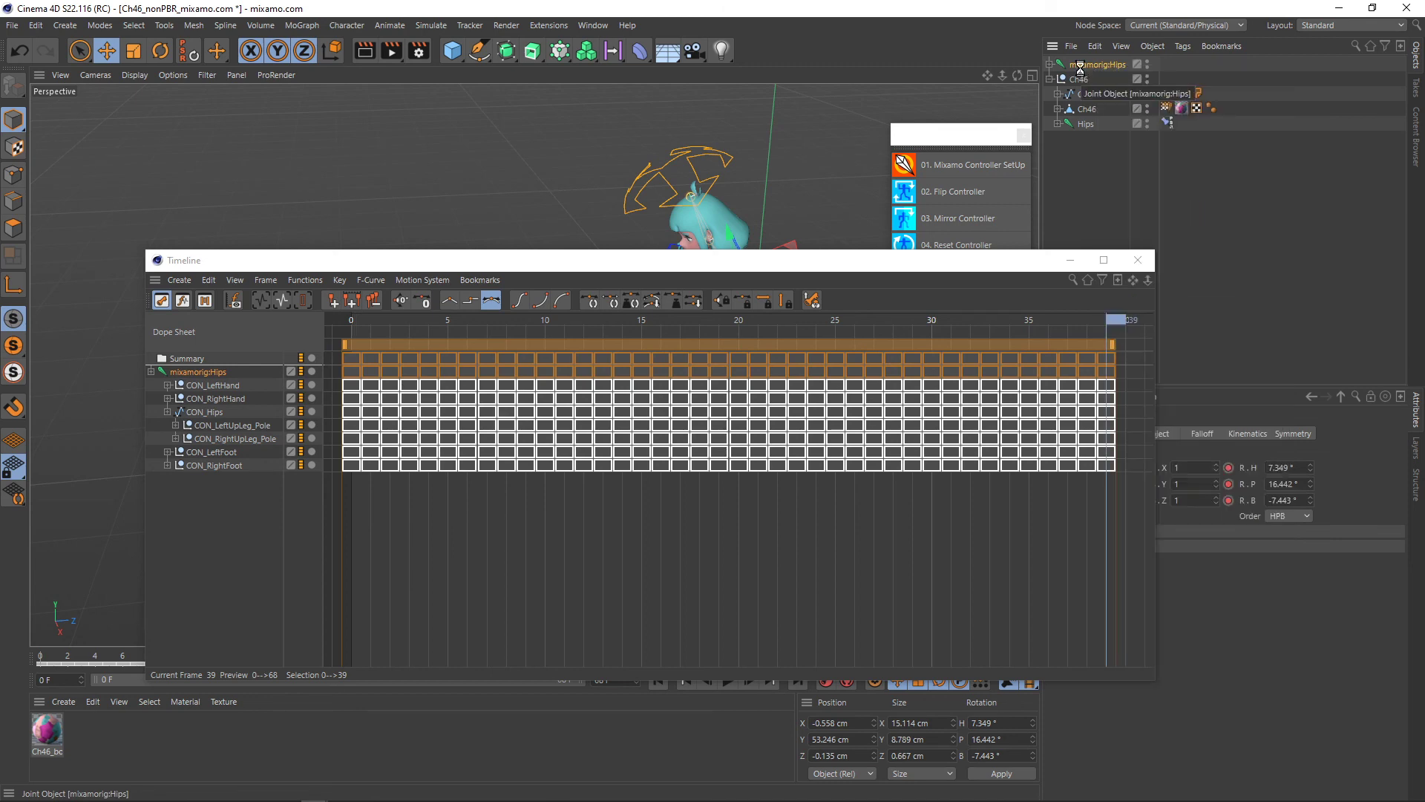
{"action": "key", "text": "Delete"}
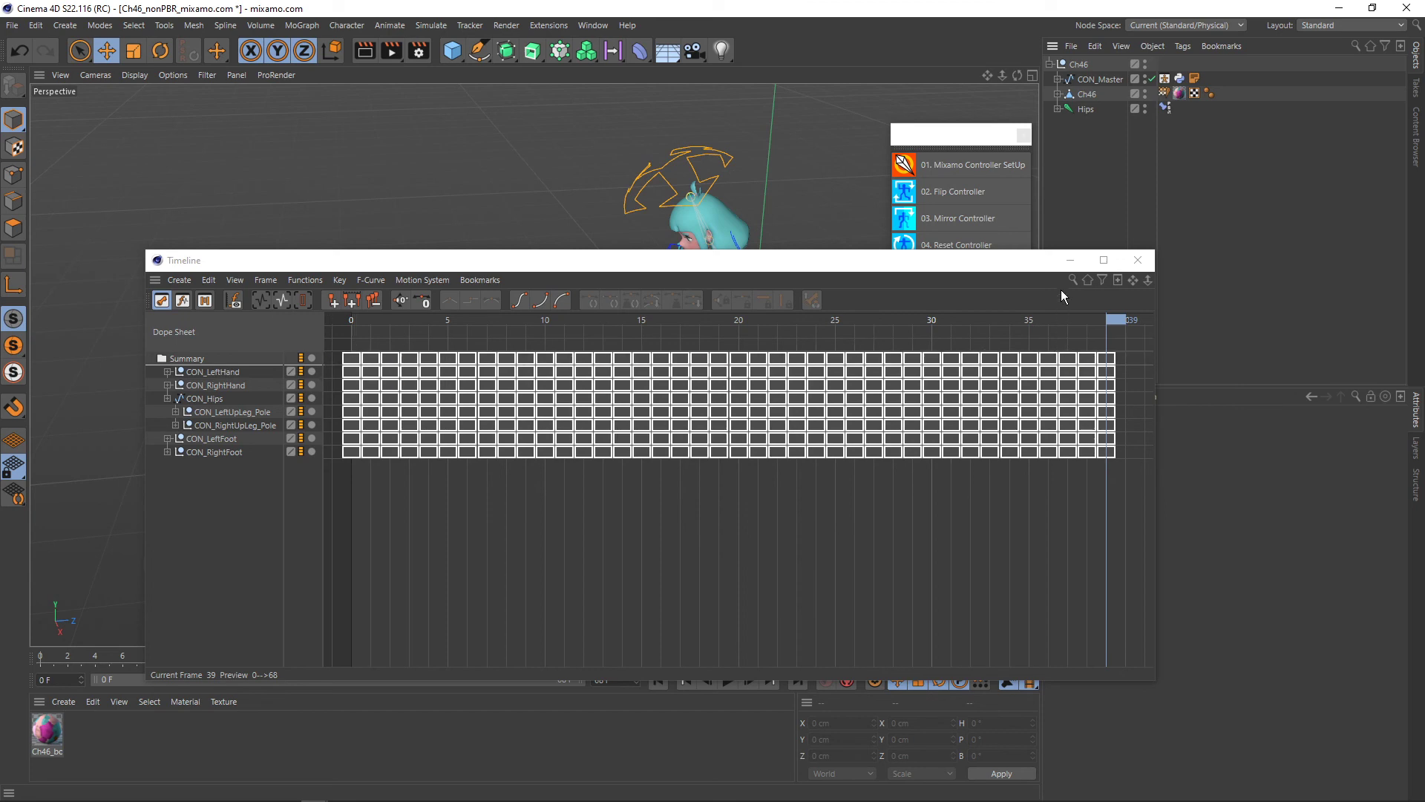
- Change the animation end frame from 68 to 39 and play the shortened animation
{"action": "left_click", "coordinate": [1070, 263]}
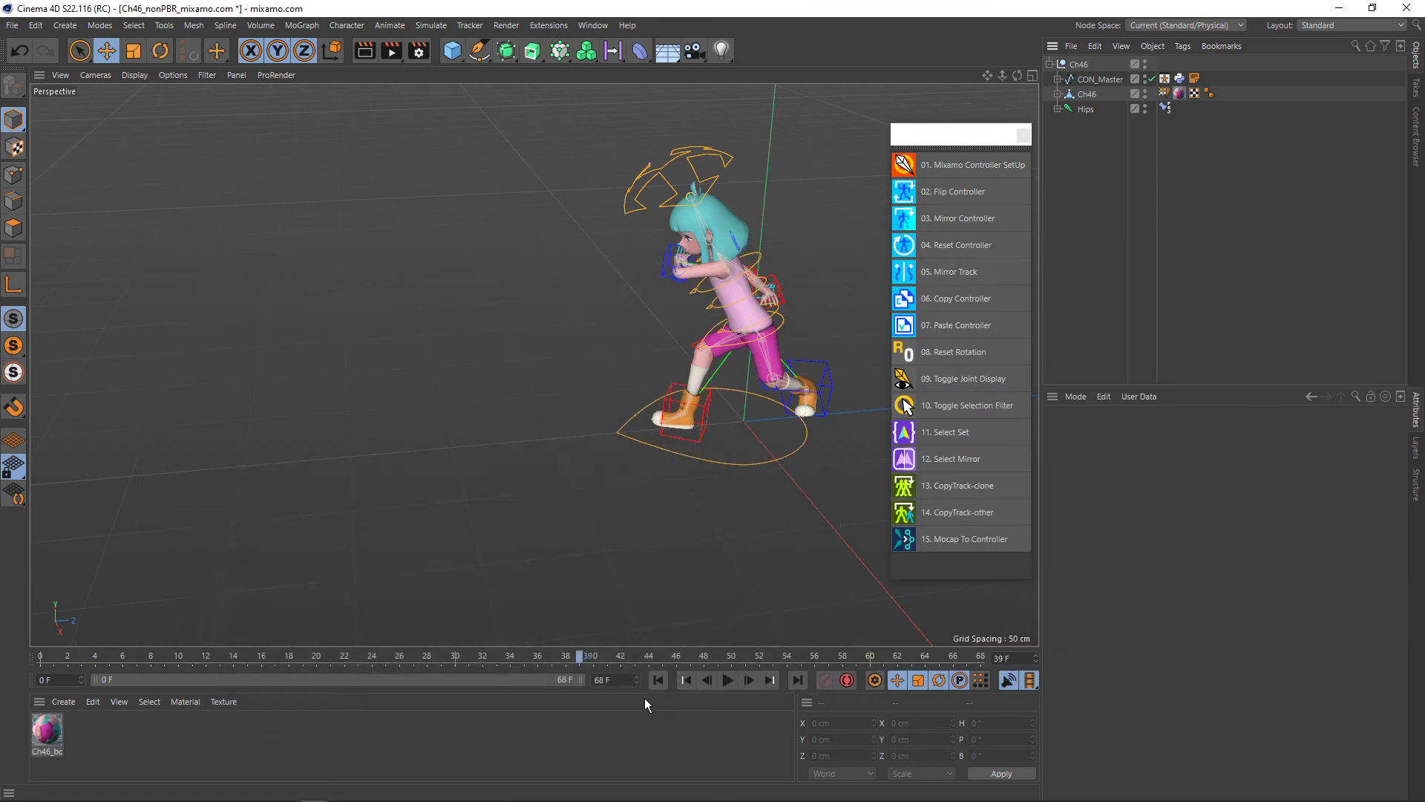
{"action": "left_click", "coordinate": [730, 680]}
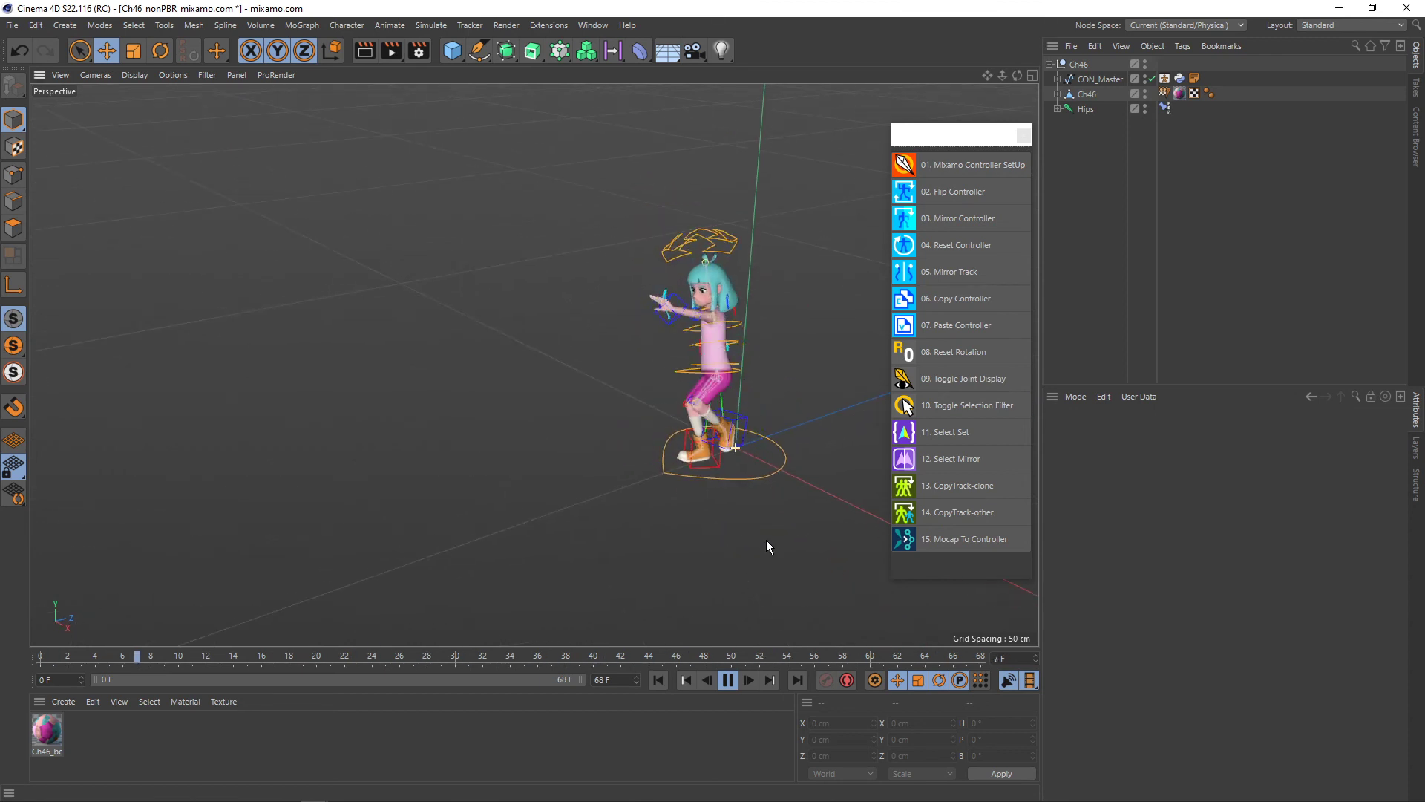
{"action": "left_click", "coordinate": [728, 680]}
{"action": "left_click", "coordinate": [603, 680]}
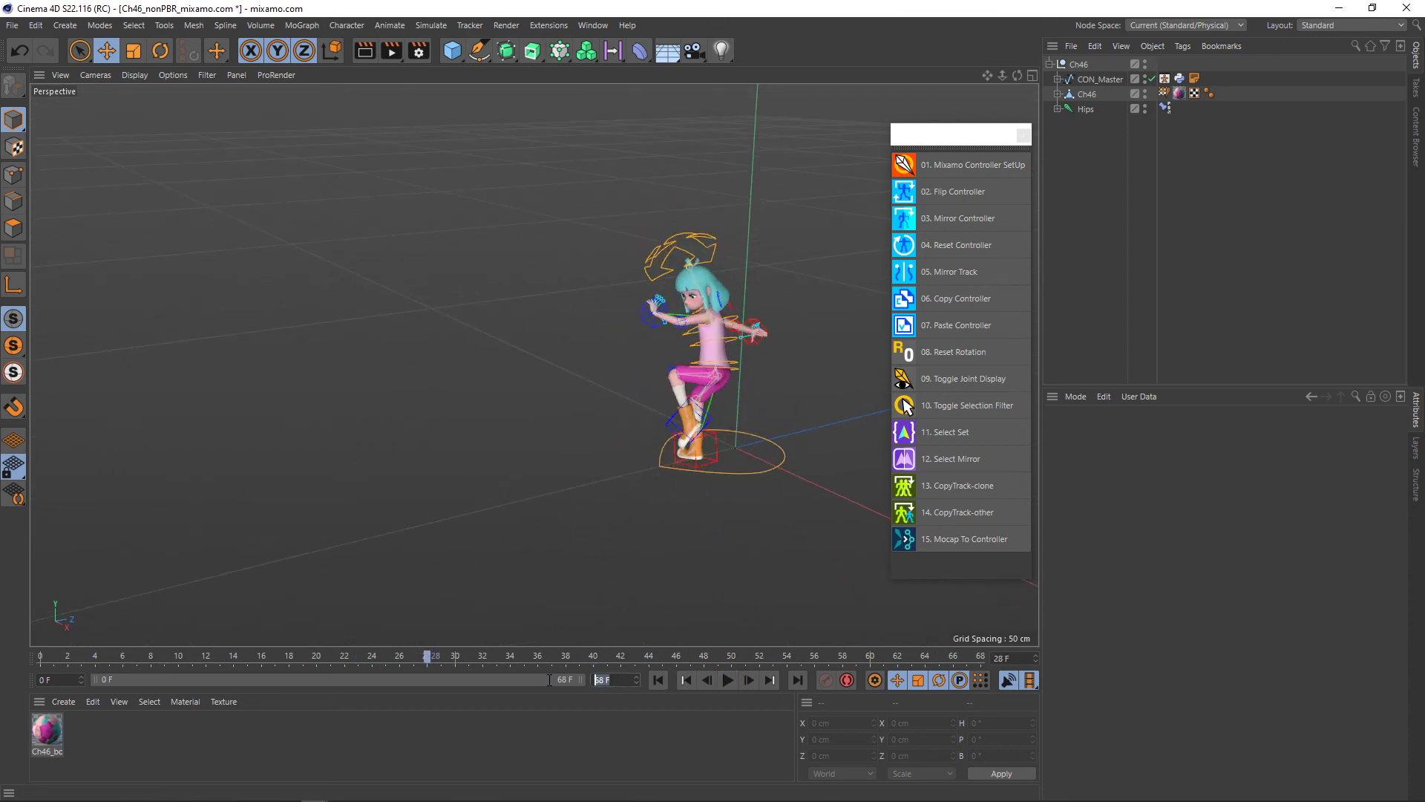
{"action": "type", "text": "39"}
{"action": "key", "text": "Return"}
{"action": "left_click", "coordinate": [728, 680]}
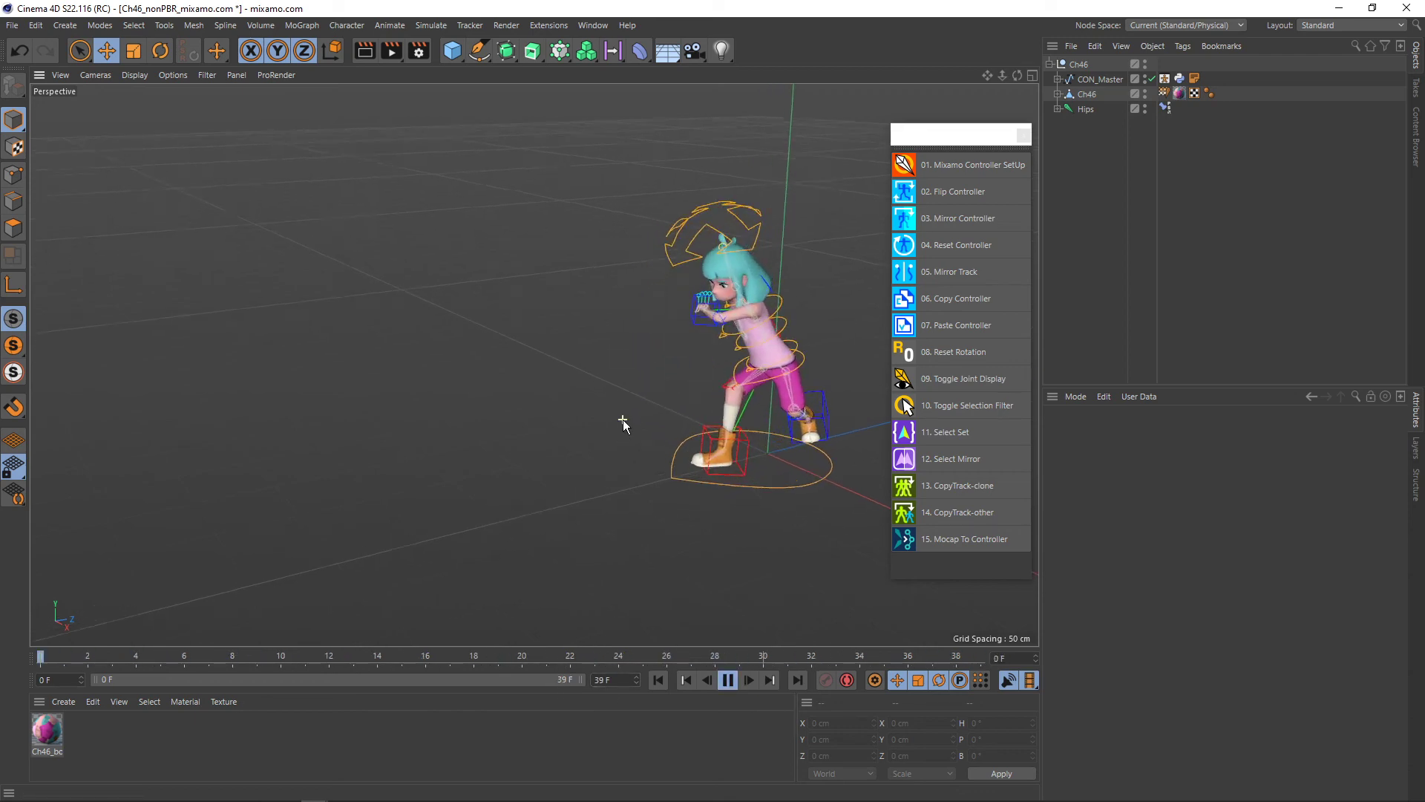
{"action": "scroll", "coordinate": [630, 416], "scroll_direction": "up", "scroll_amount": 3}
{"action": "scroll", "coordinate": [635, 413], "scroll_direction": "up", "scroll_amount": 2}
{"action": "mouse_move", "coordinate": [505, 475]}
{"action": "left_mouse_down", "text": "alt"}
{"action": "mouse_move", "coordinate": [732, 484]}
{"action": "mouse_move", "coordinate": [561, 496]}
{"action": "left_mouse_up", "text": "alt"}
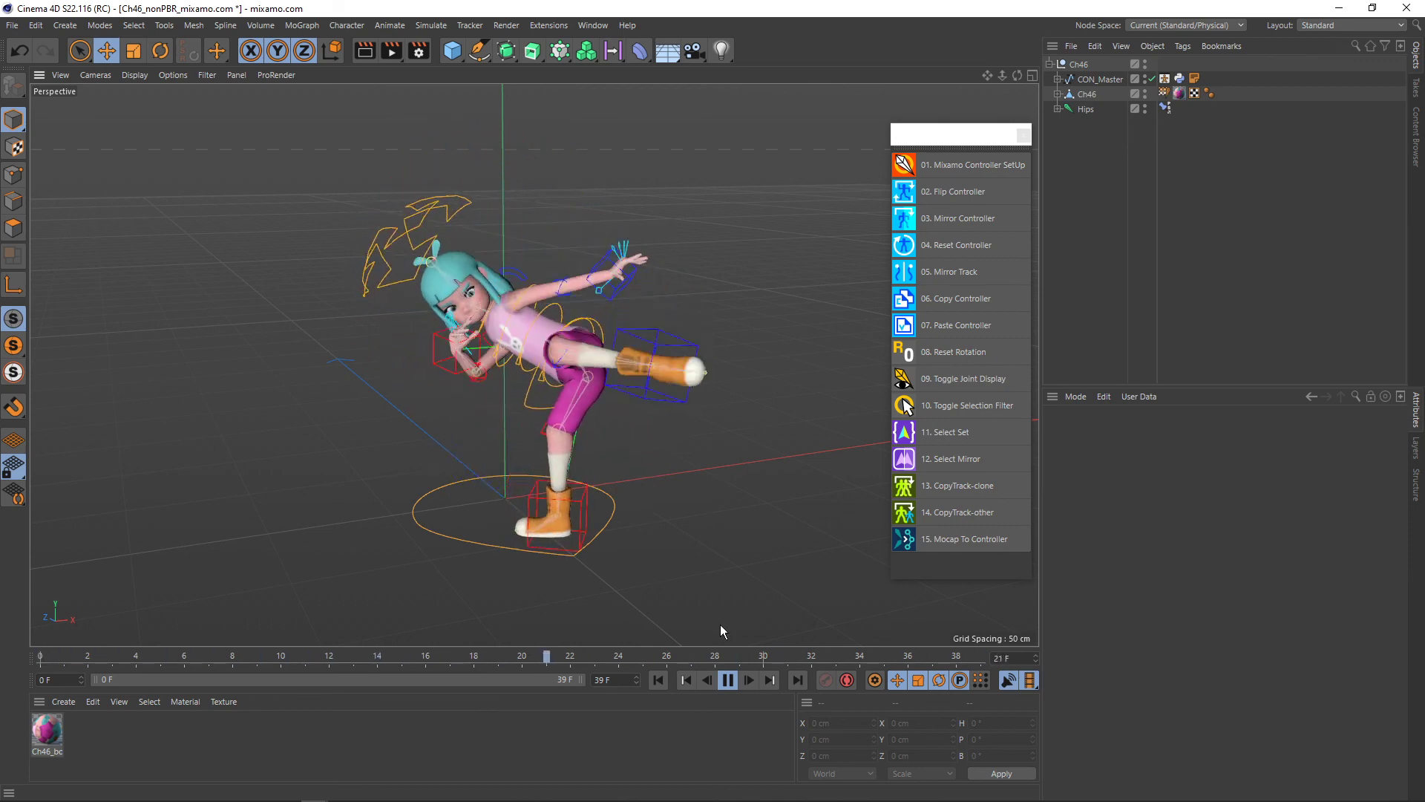
{"action": "left_click", "coordinate": [729, 680]}
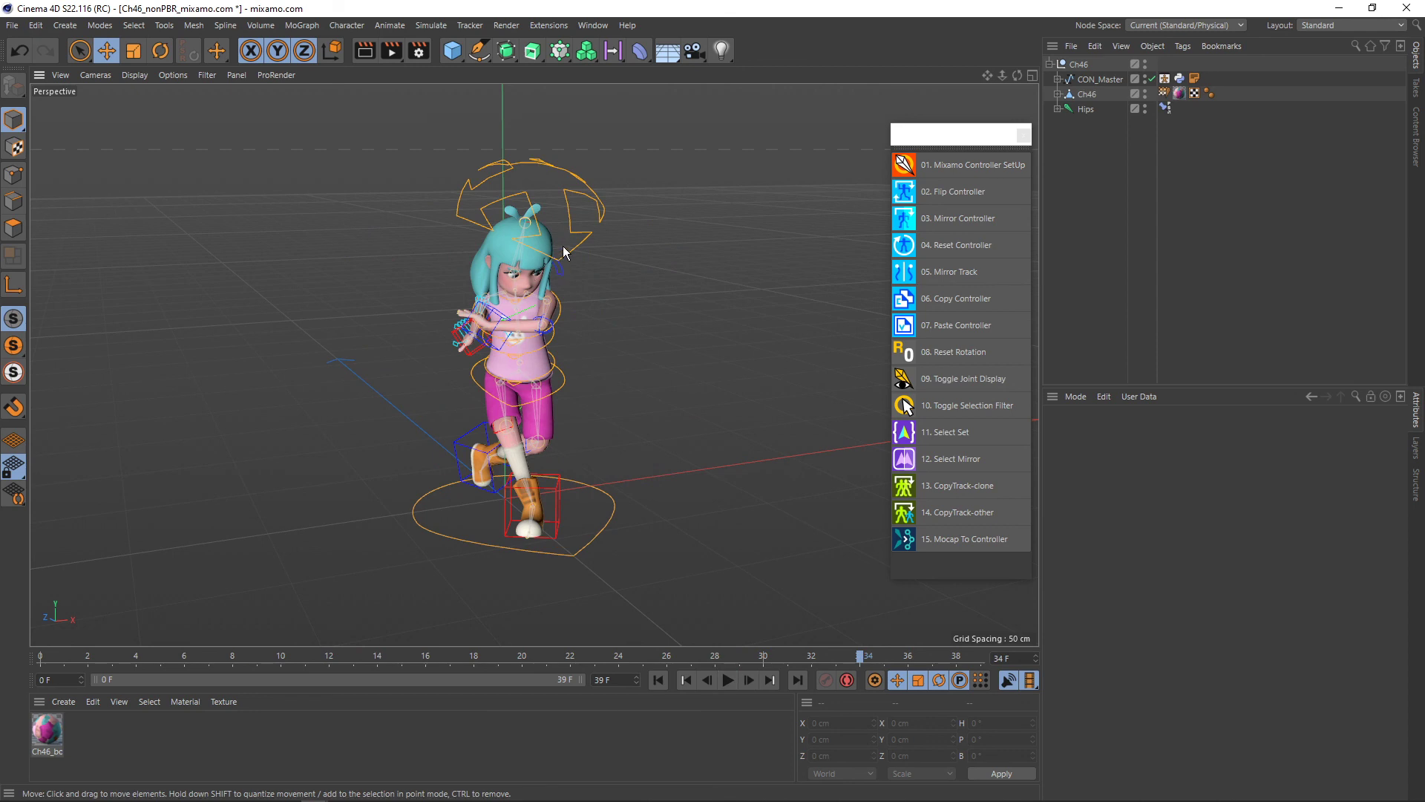
{"action": "scroll", "coordinate": [574, 283], "scroll_direction": "up", "scroll_amount": 2}
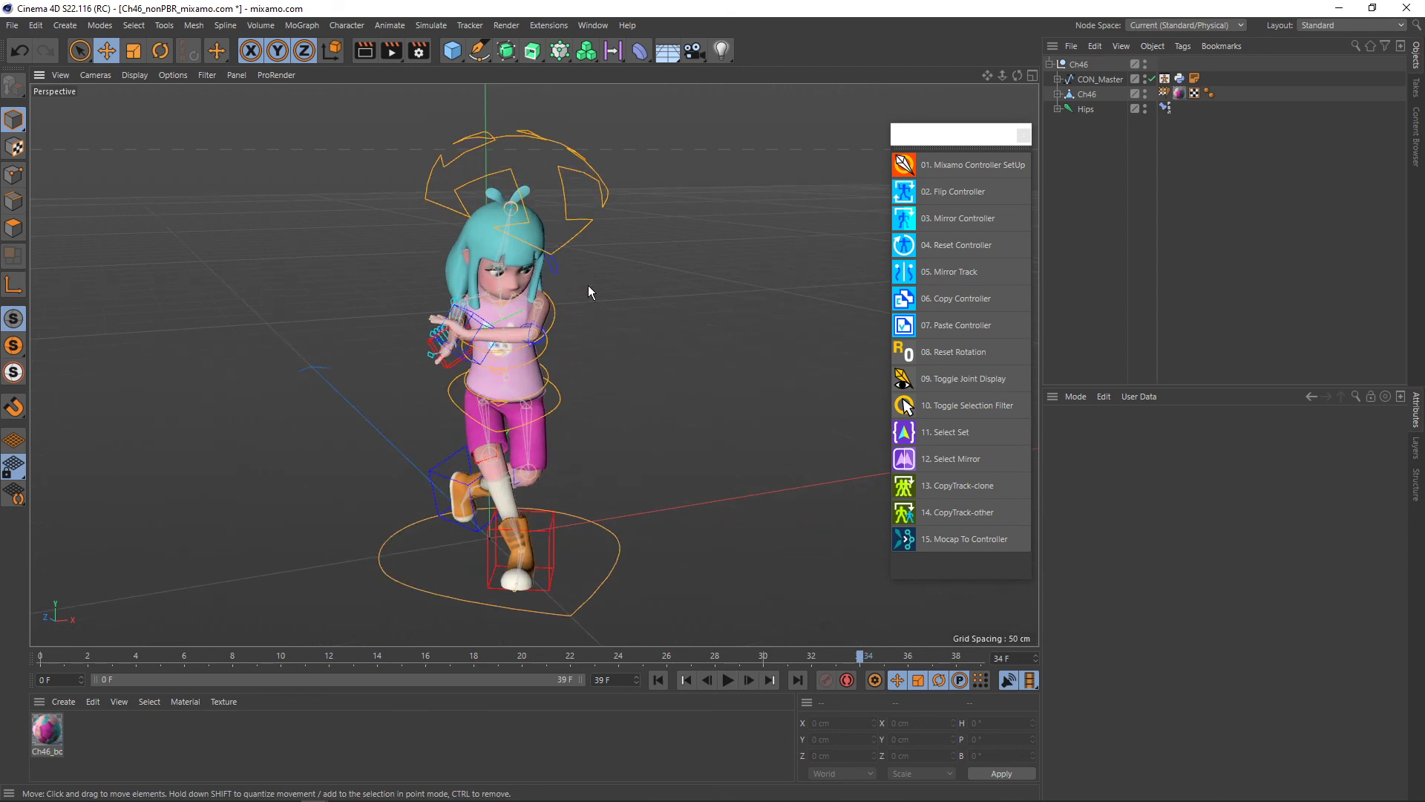
- Run 15. Mocap To Controller from the Mixamo tools and play the rig's animation
{"action": "left_click", "coordinate": [977, 538]}
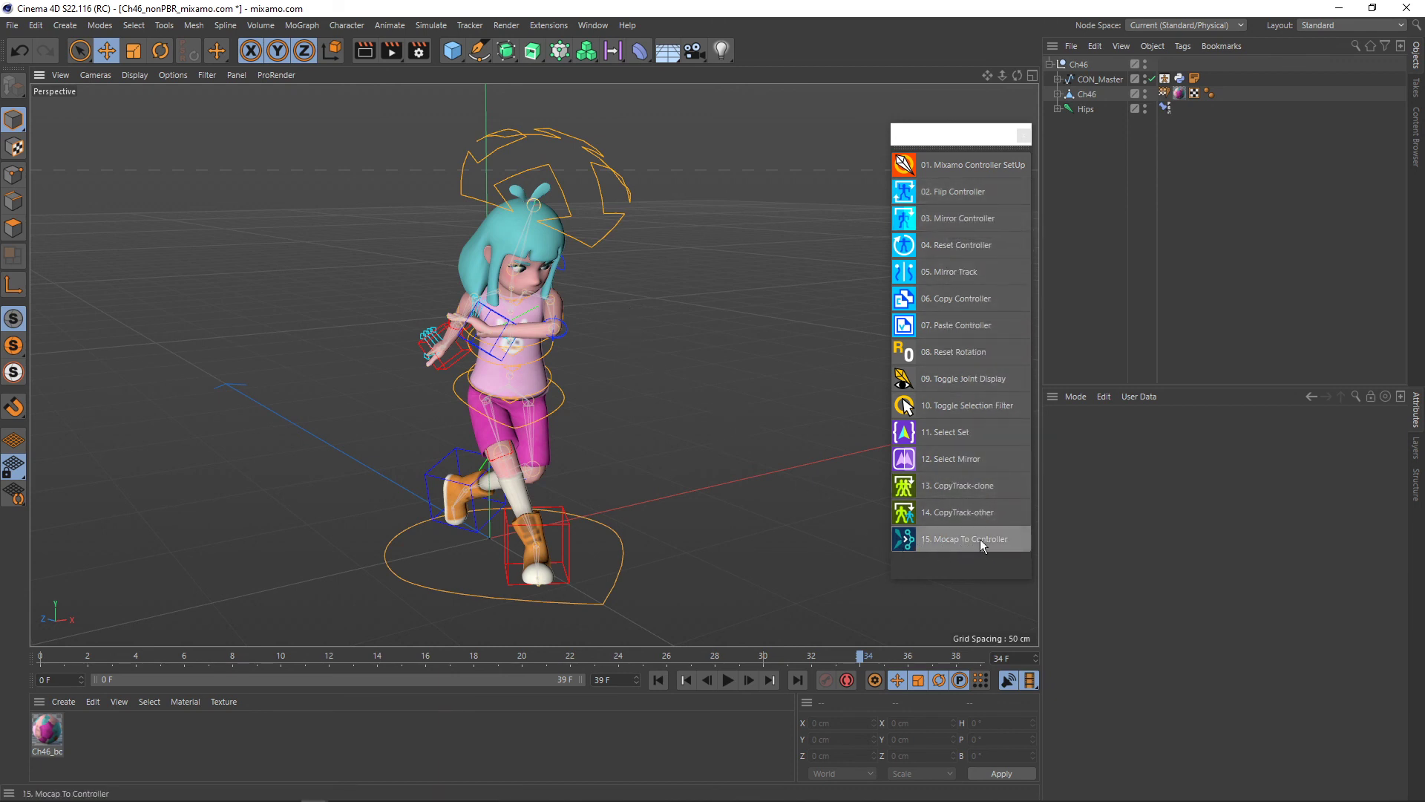
{"action": "left_click", "coordinate": [728, 680]}
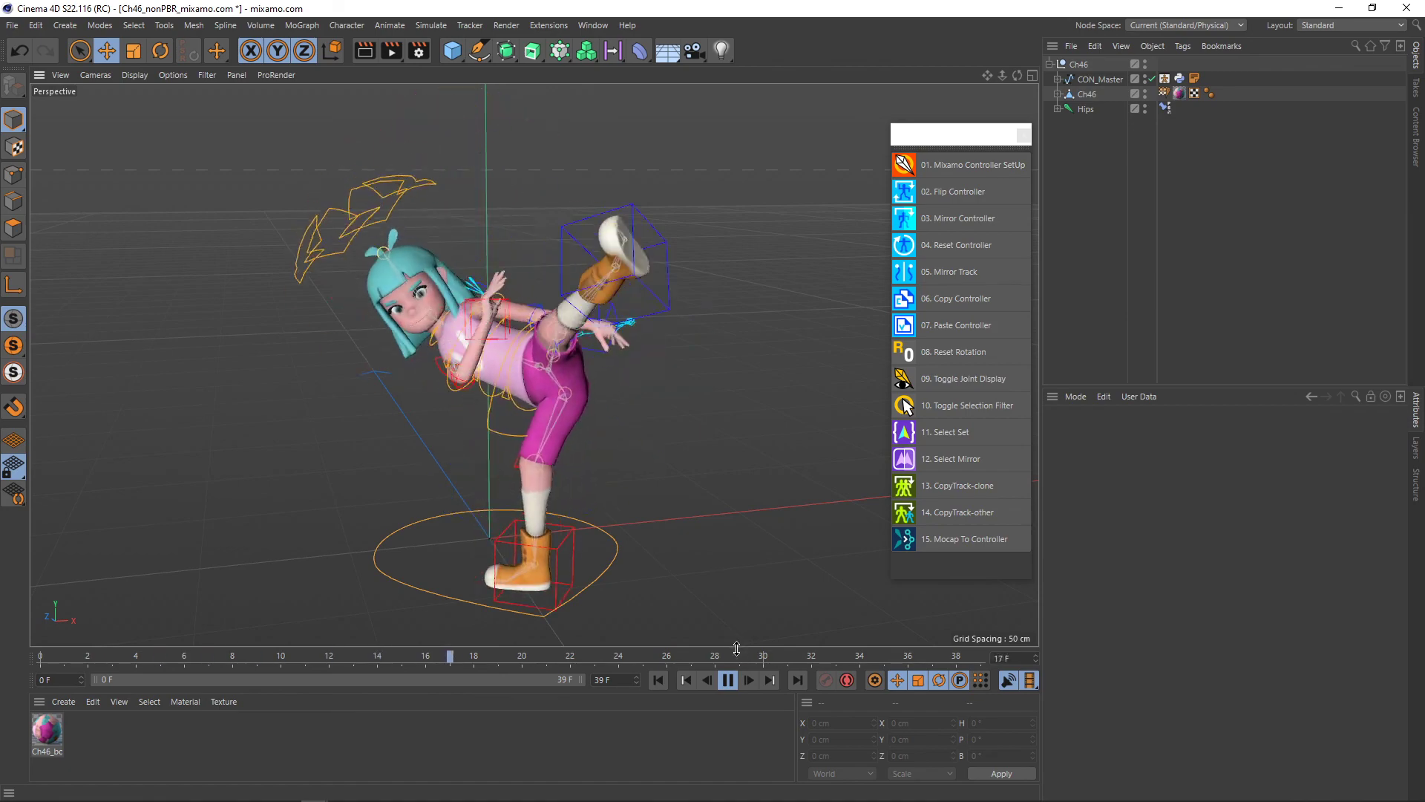
{"action": "left_click", "coordinate": [1306, 25]}
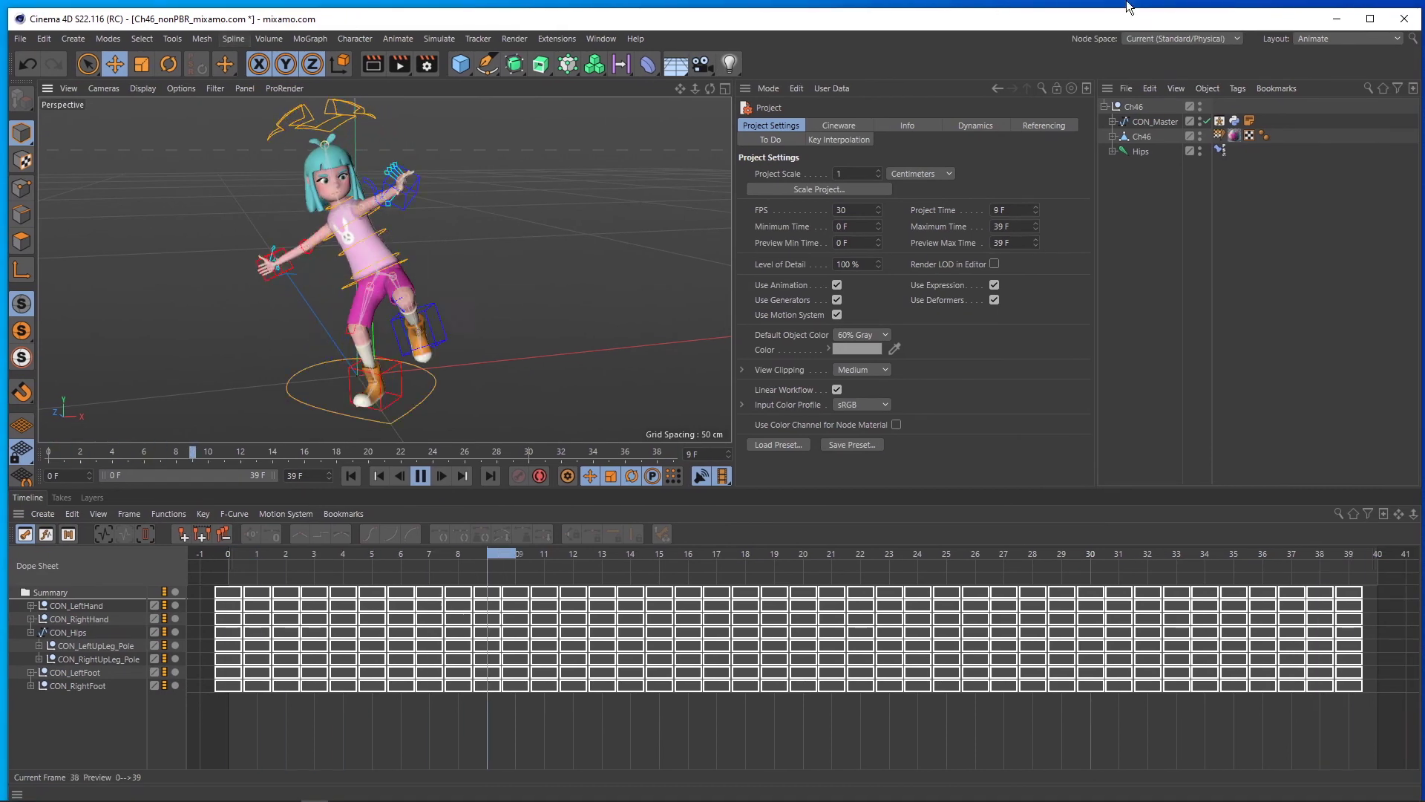
- Maximize the Animate layout window and enlarge the viewport above the dope sheet
{"action": "left_click_drag", "start_coordinate": [1128, 8], "coordinate": [1128, 9]}
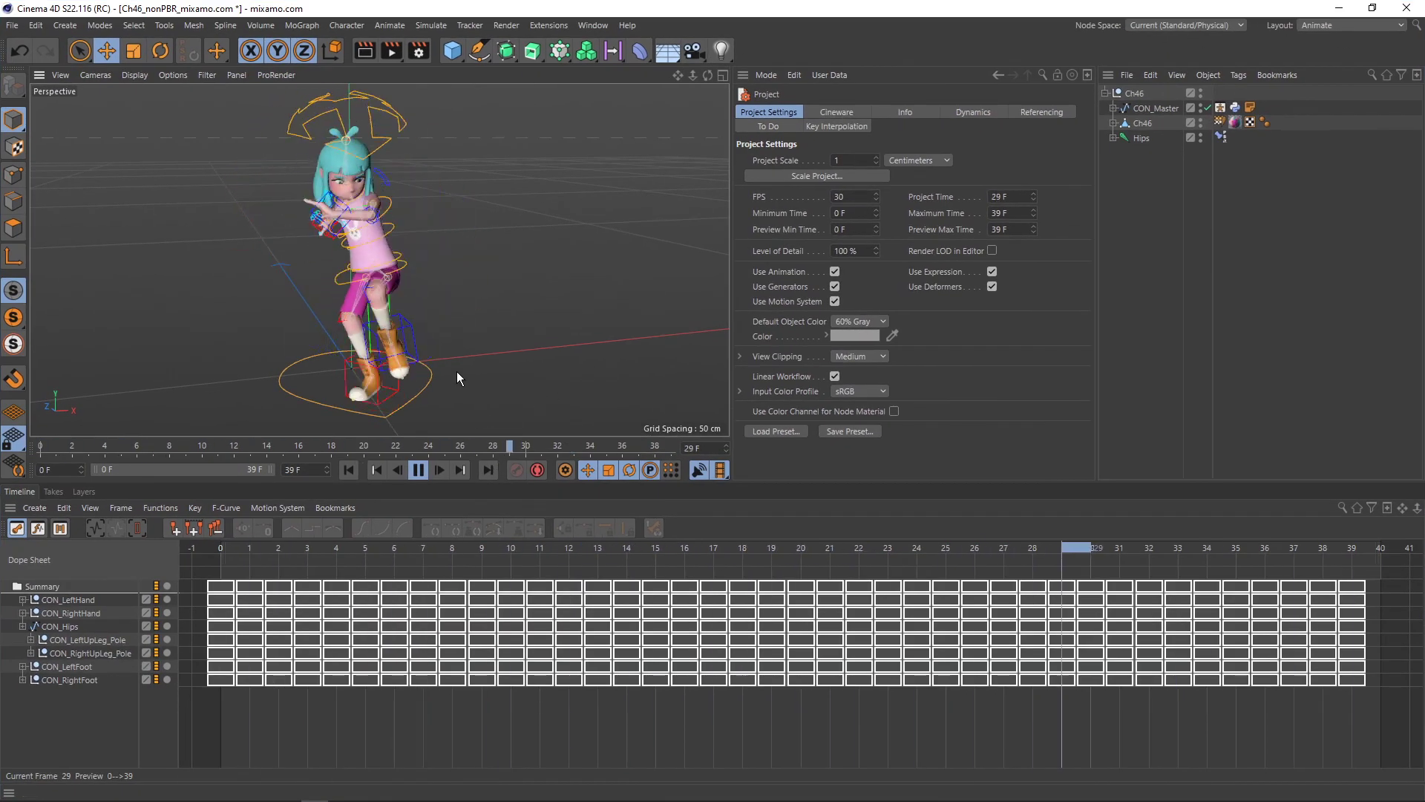
{"action": "left_click_drag", "start_coordinate": [458, 488], "coordinate": [455, 566]}
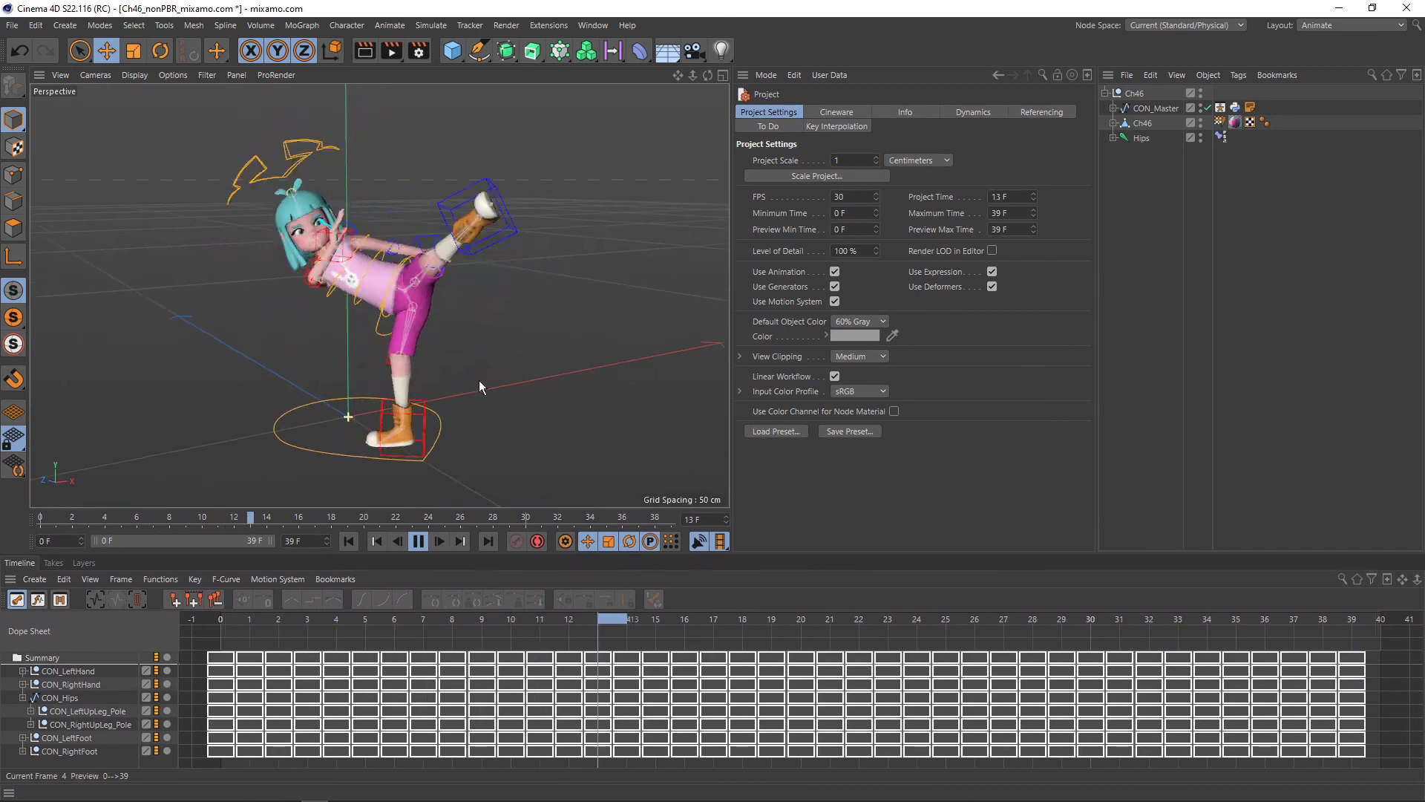